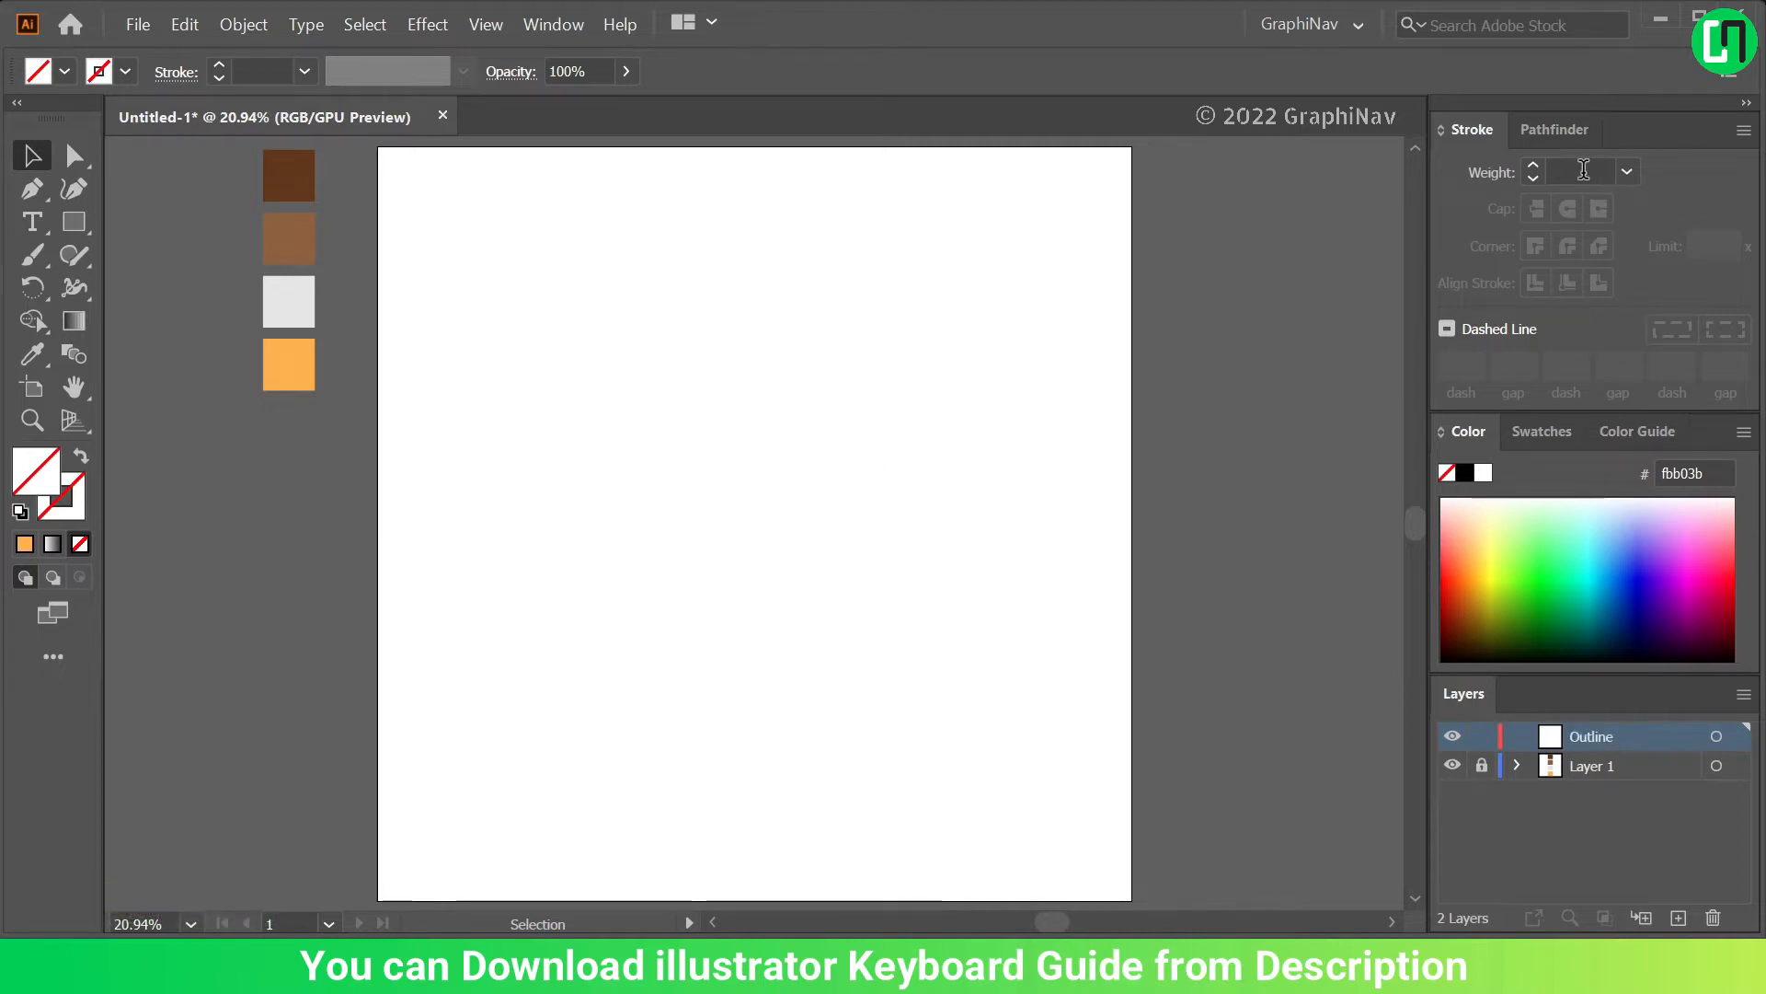
Set the stroke to 12 pt with round caps and round corners, and draw a circle centred on the artboard
{"action": "scroll", "coordinate": [1583, 170], "scroll_direction": "up", "scroll_amount": 13}
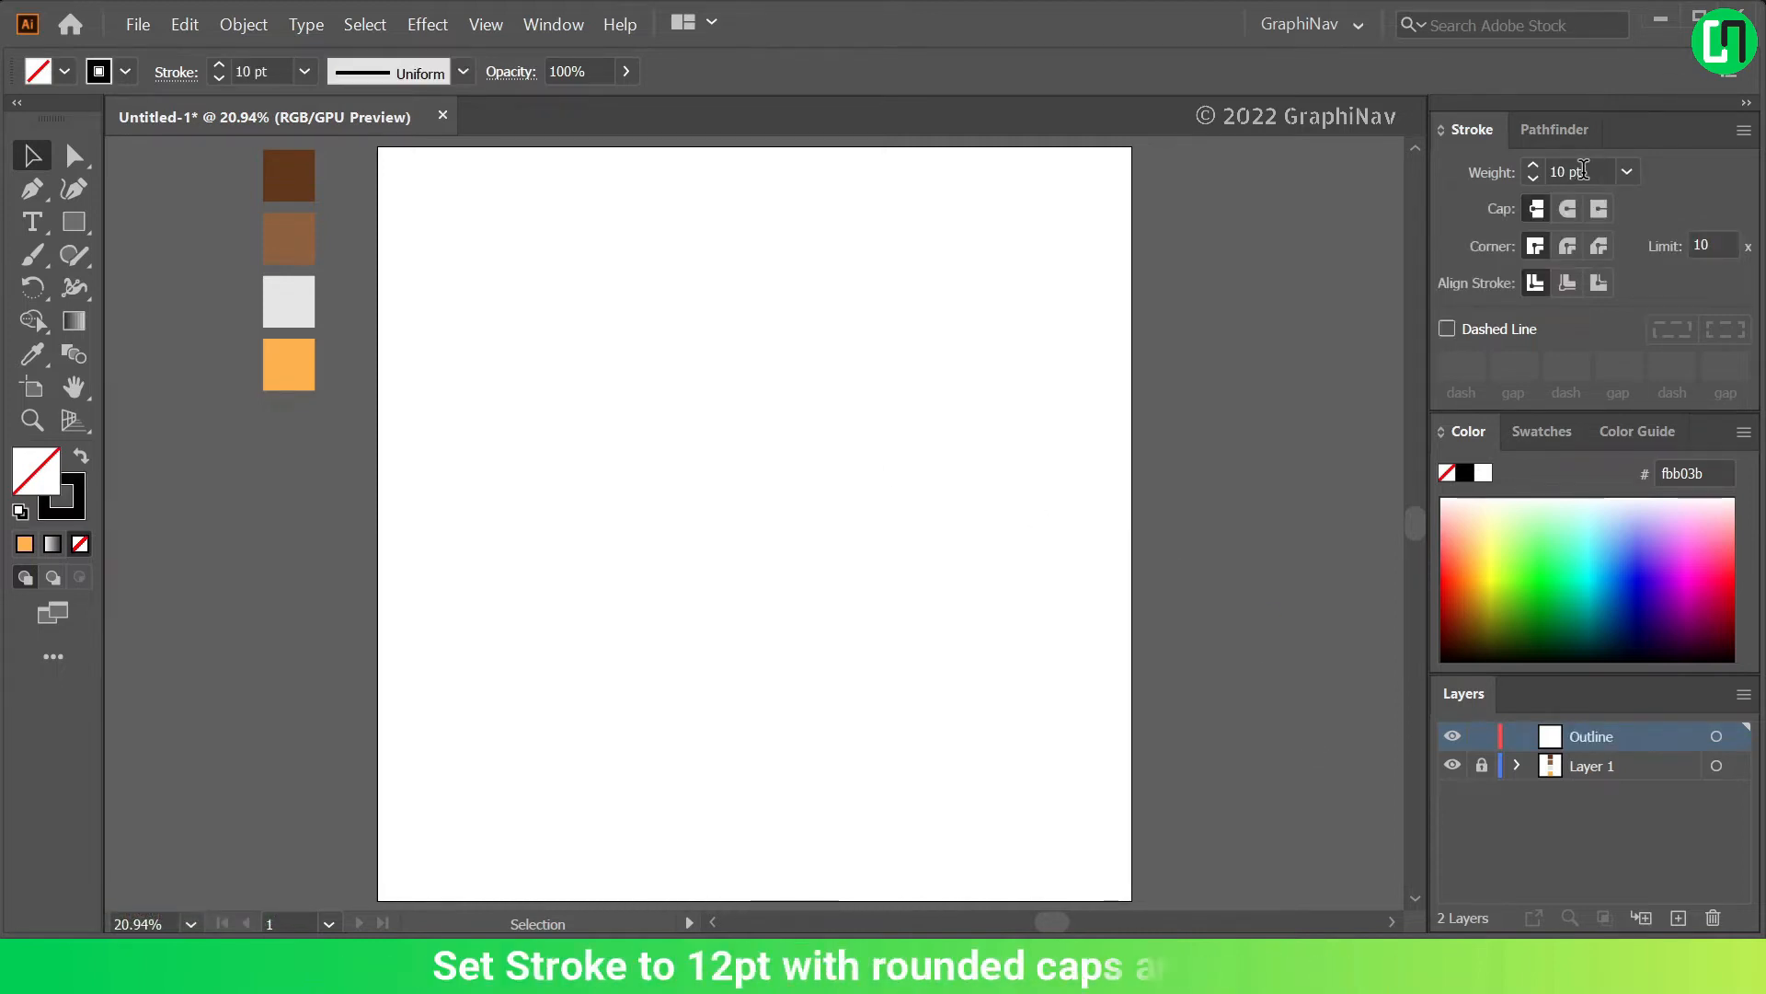
{"action": "left_click", "coordinate": [1570, 246]}
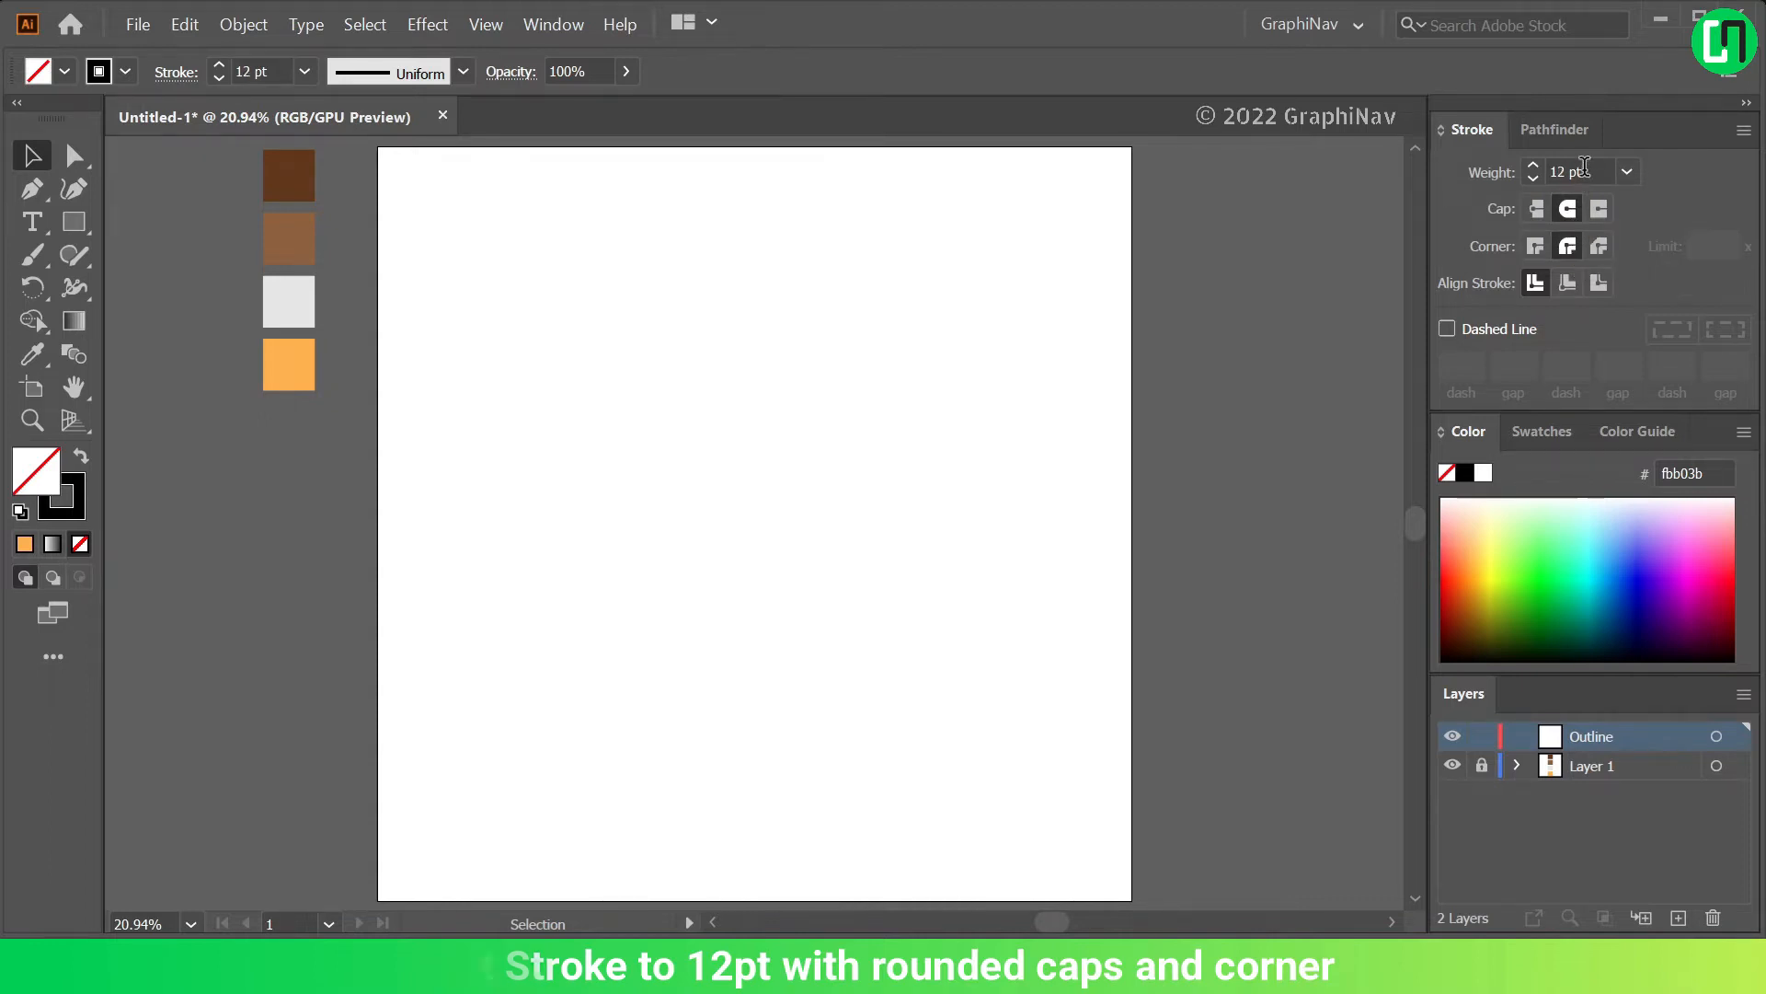
{"action": "left_click", "coordinate": [73, 222]}
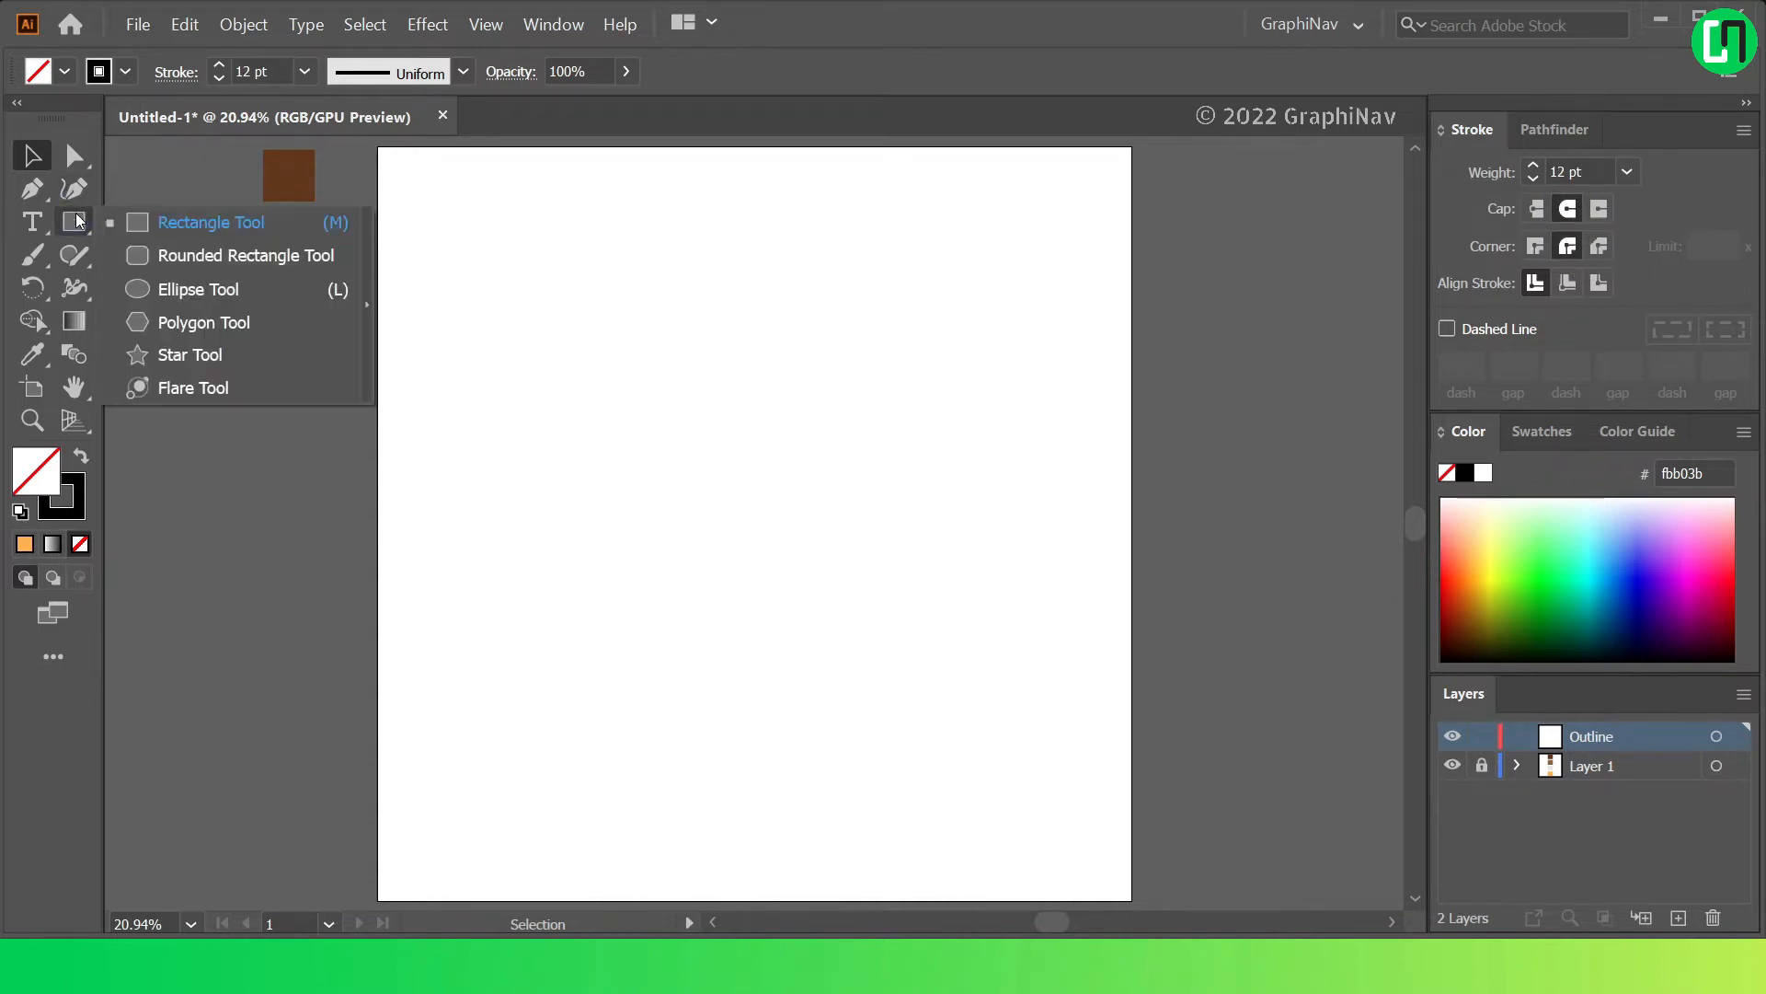
{"action": "left_click", "coordinate": [216, 290]}
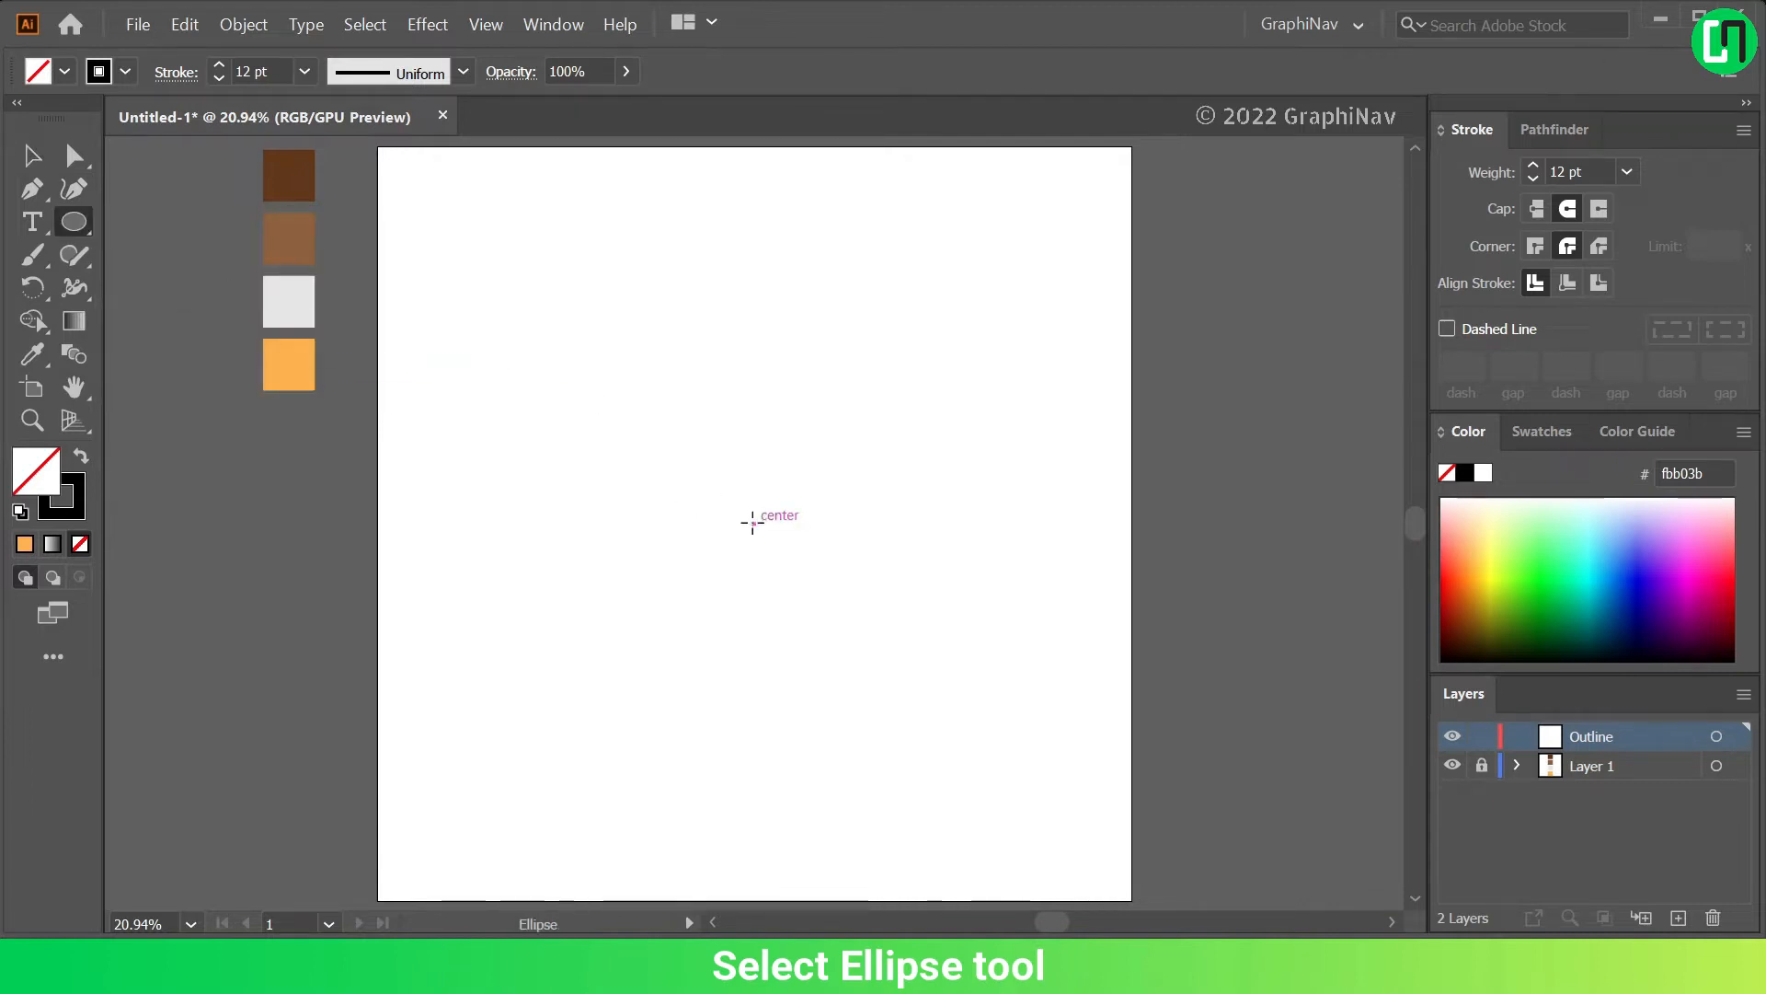
{"action": "left_click_drag", "start_coordinate": [753, 523], "coordinate": [704, 350]}
{"action": "key", "text": "v"}
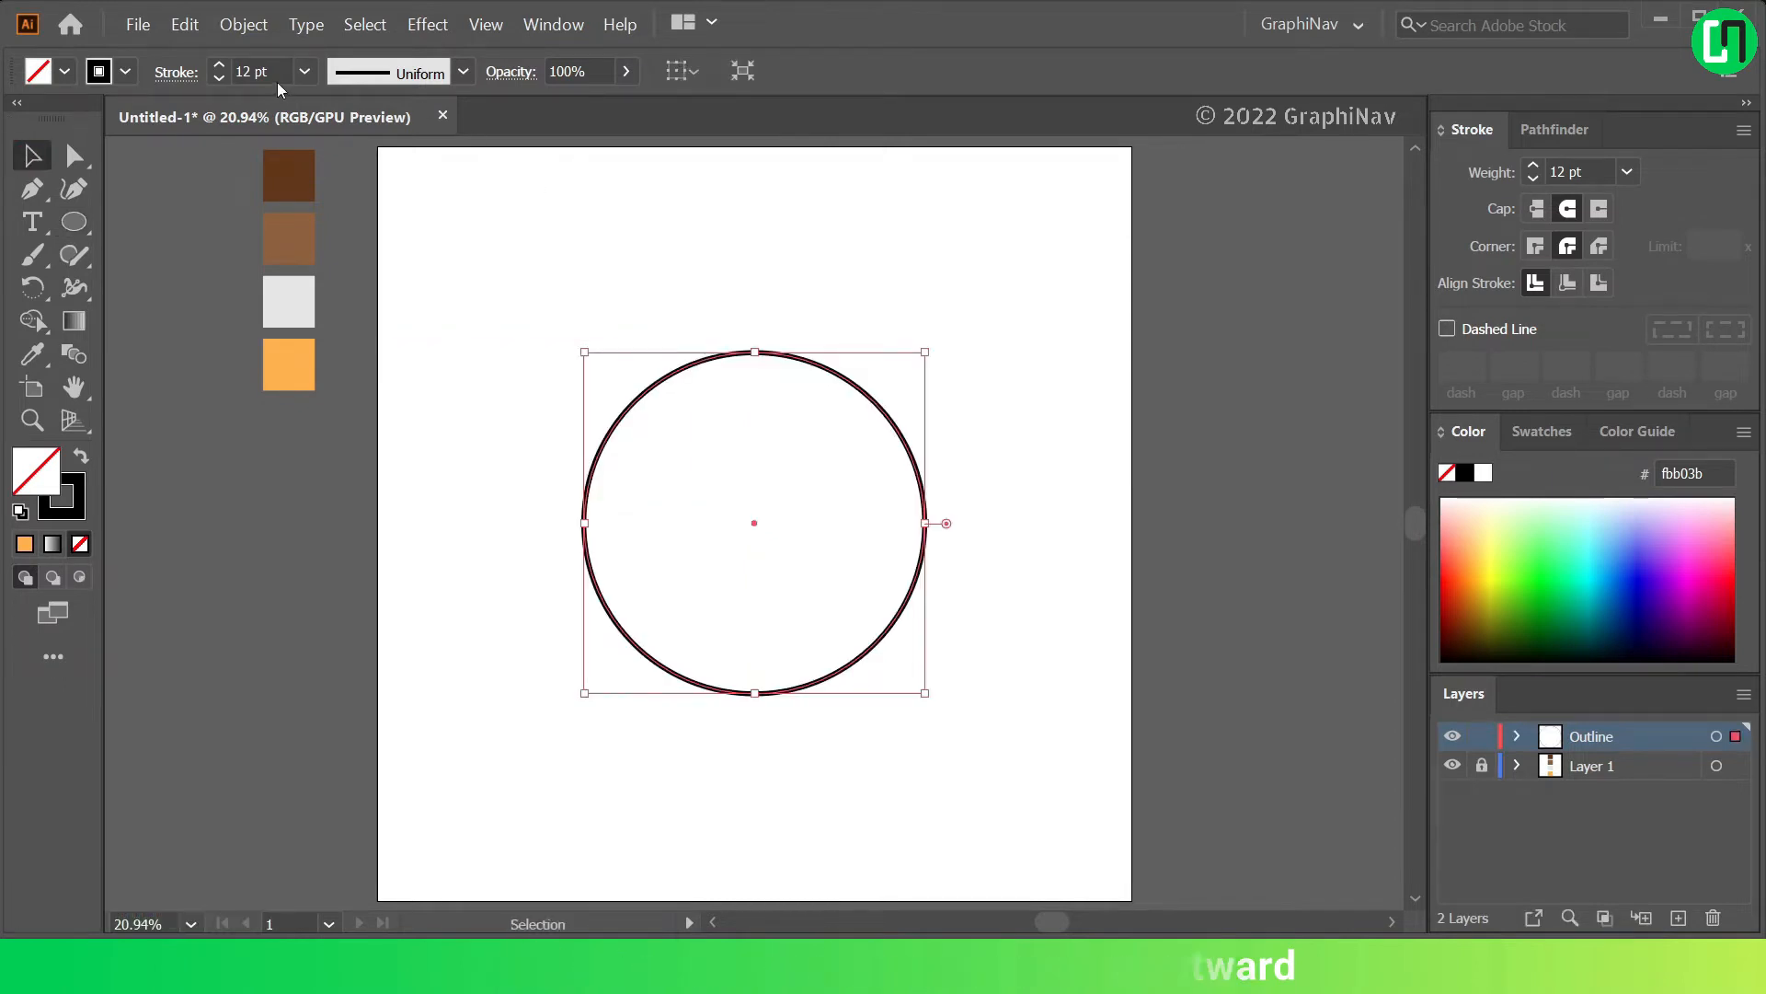
Duplicate the circle in place and scale the copy up slightly from its centre to form the cup's outer rim
{"action": "left_click", "coordinate": [184, 25]}
{"action": "left_click", "coordinate": [219, 133]}
{"action": "left_click", "coordinate": [184, 26]}
{"action": "left_click", "coordinate": [244, 182]}
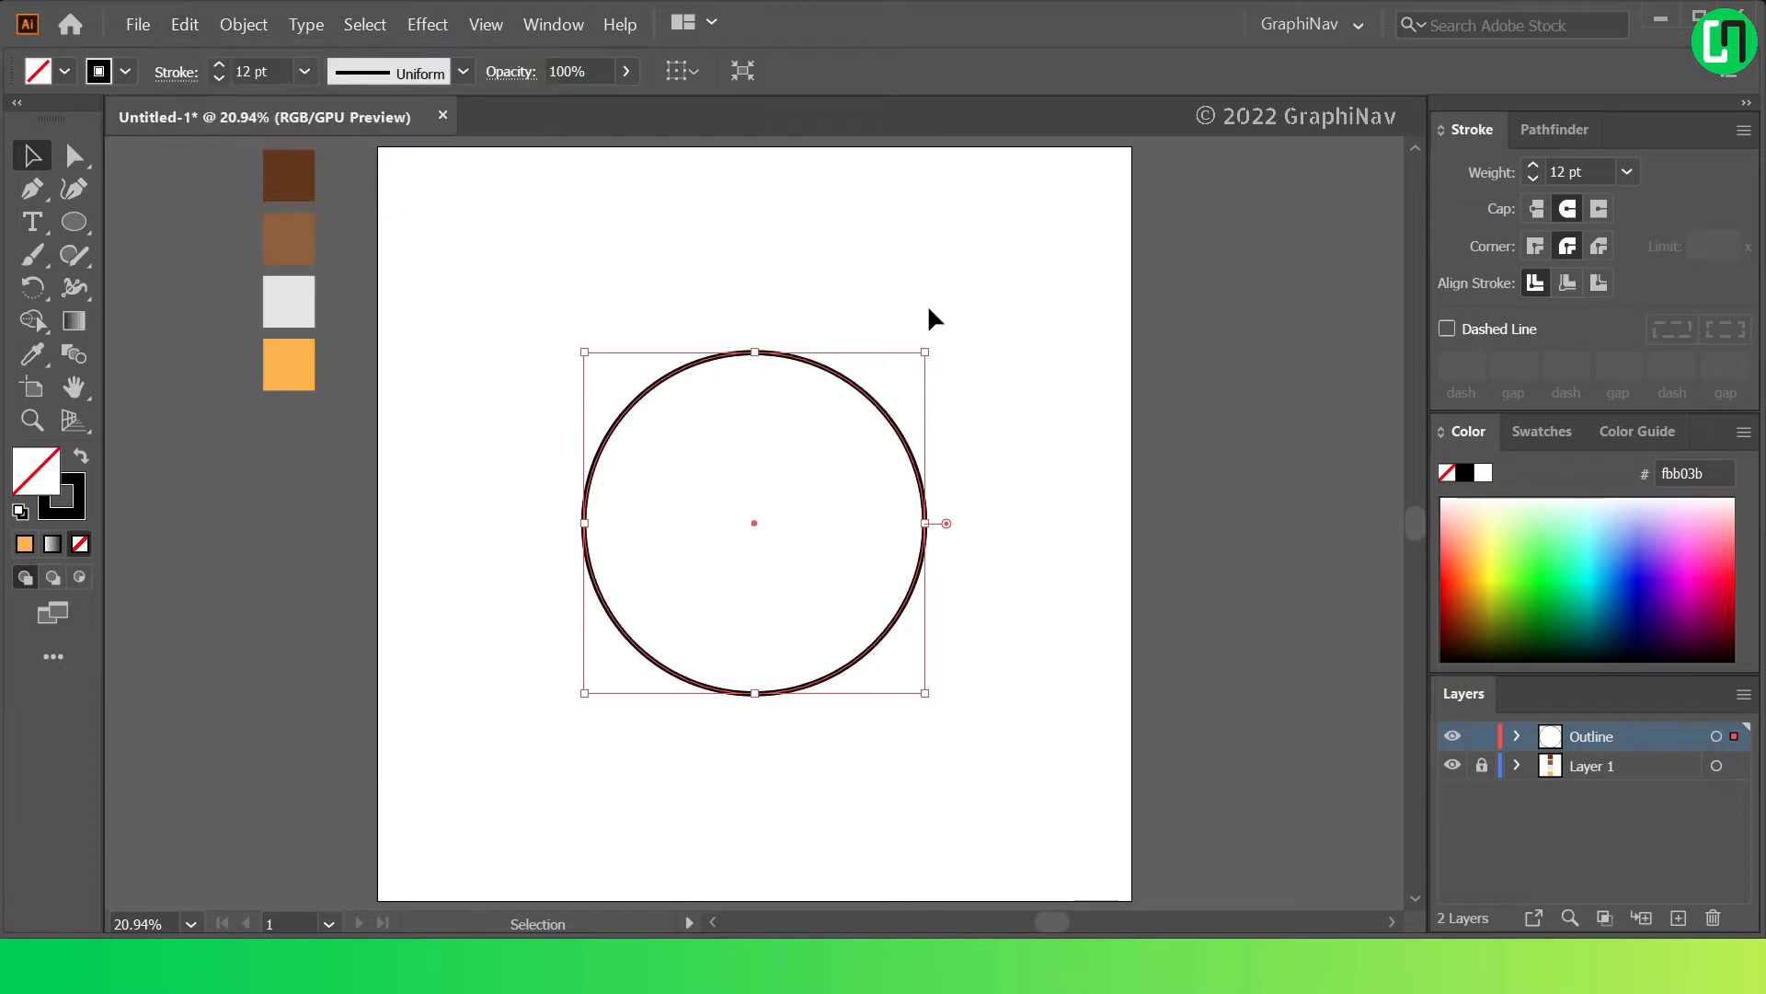
{"action": "left_click_drag", "start_coordinate": [929, 348], "coordinate": [948, 321]}
{"action": "left_click", "coordinate": [854, 321]}
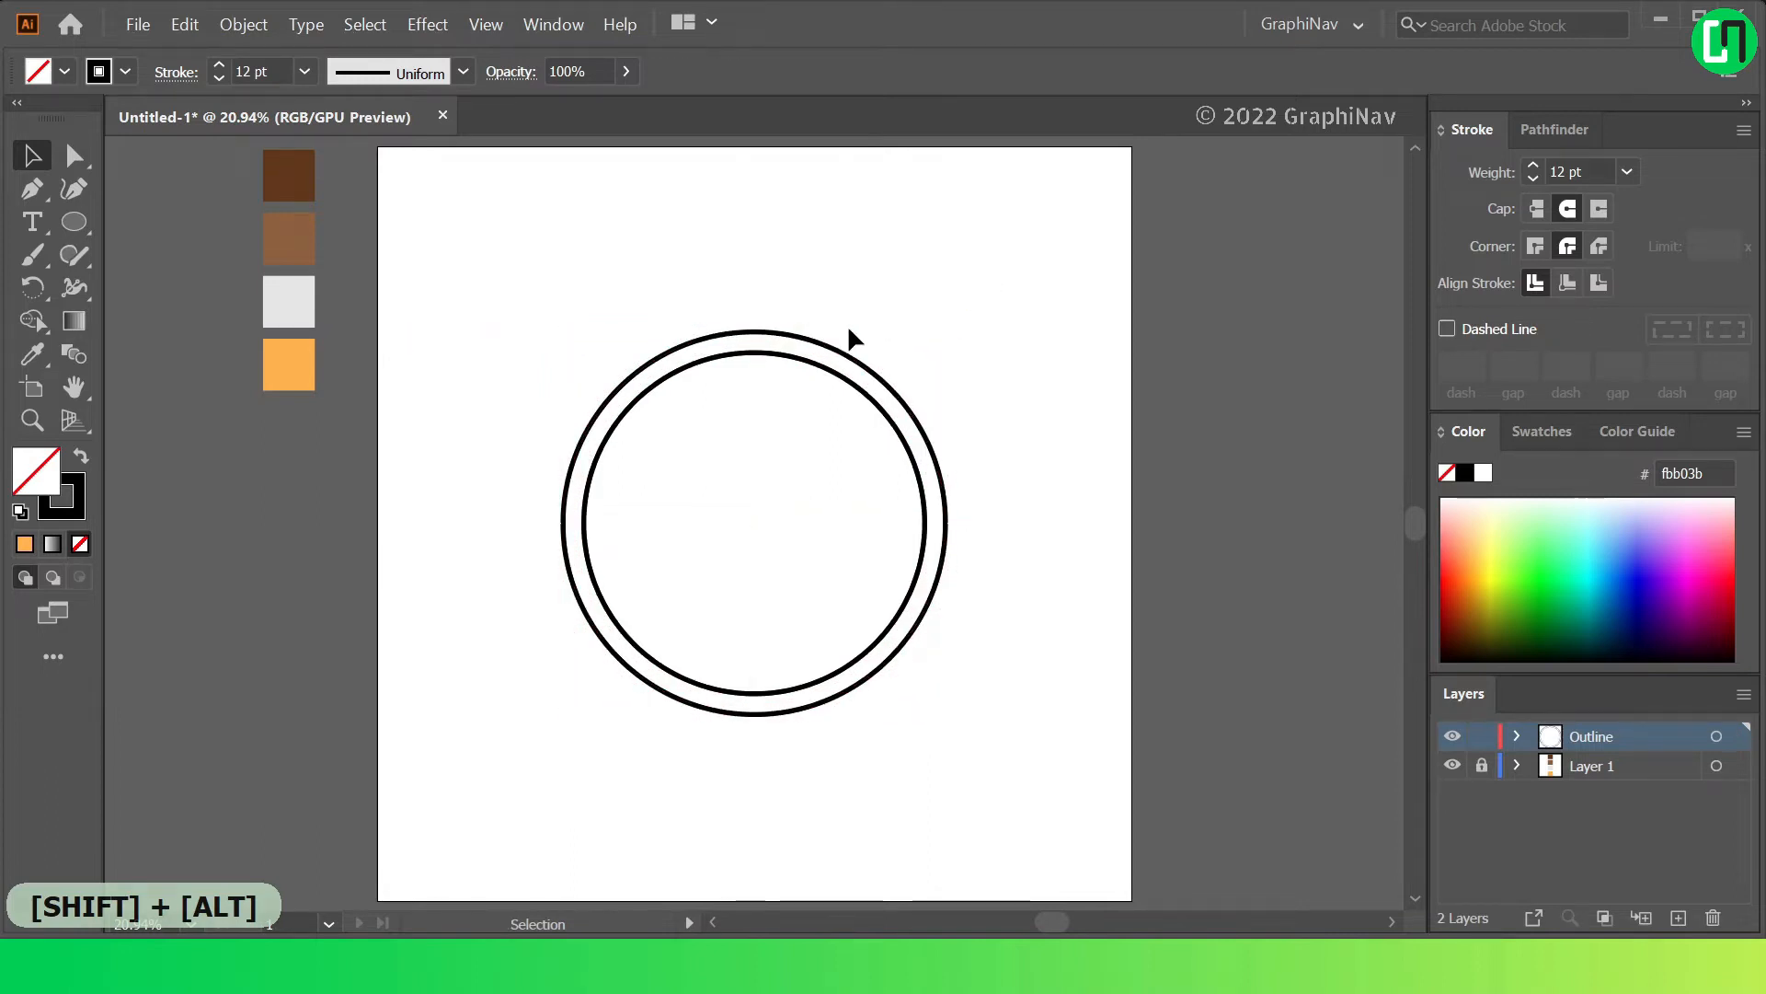
Duplicate the outer rim circle in place and enlarge the copy from its centre to form the saucer
{"action": "left_click", "coordinate": [840, 361]}
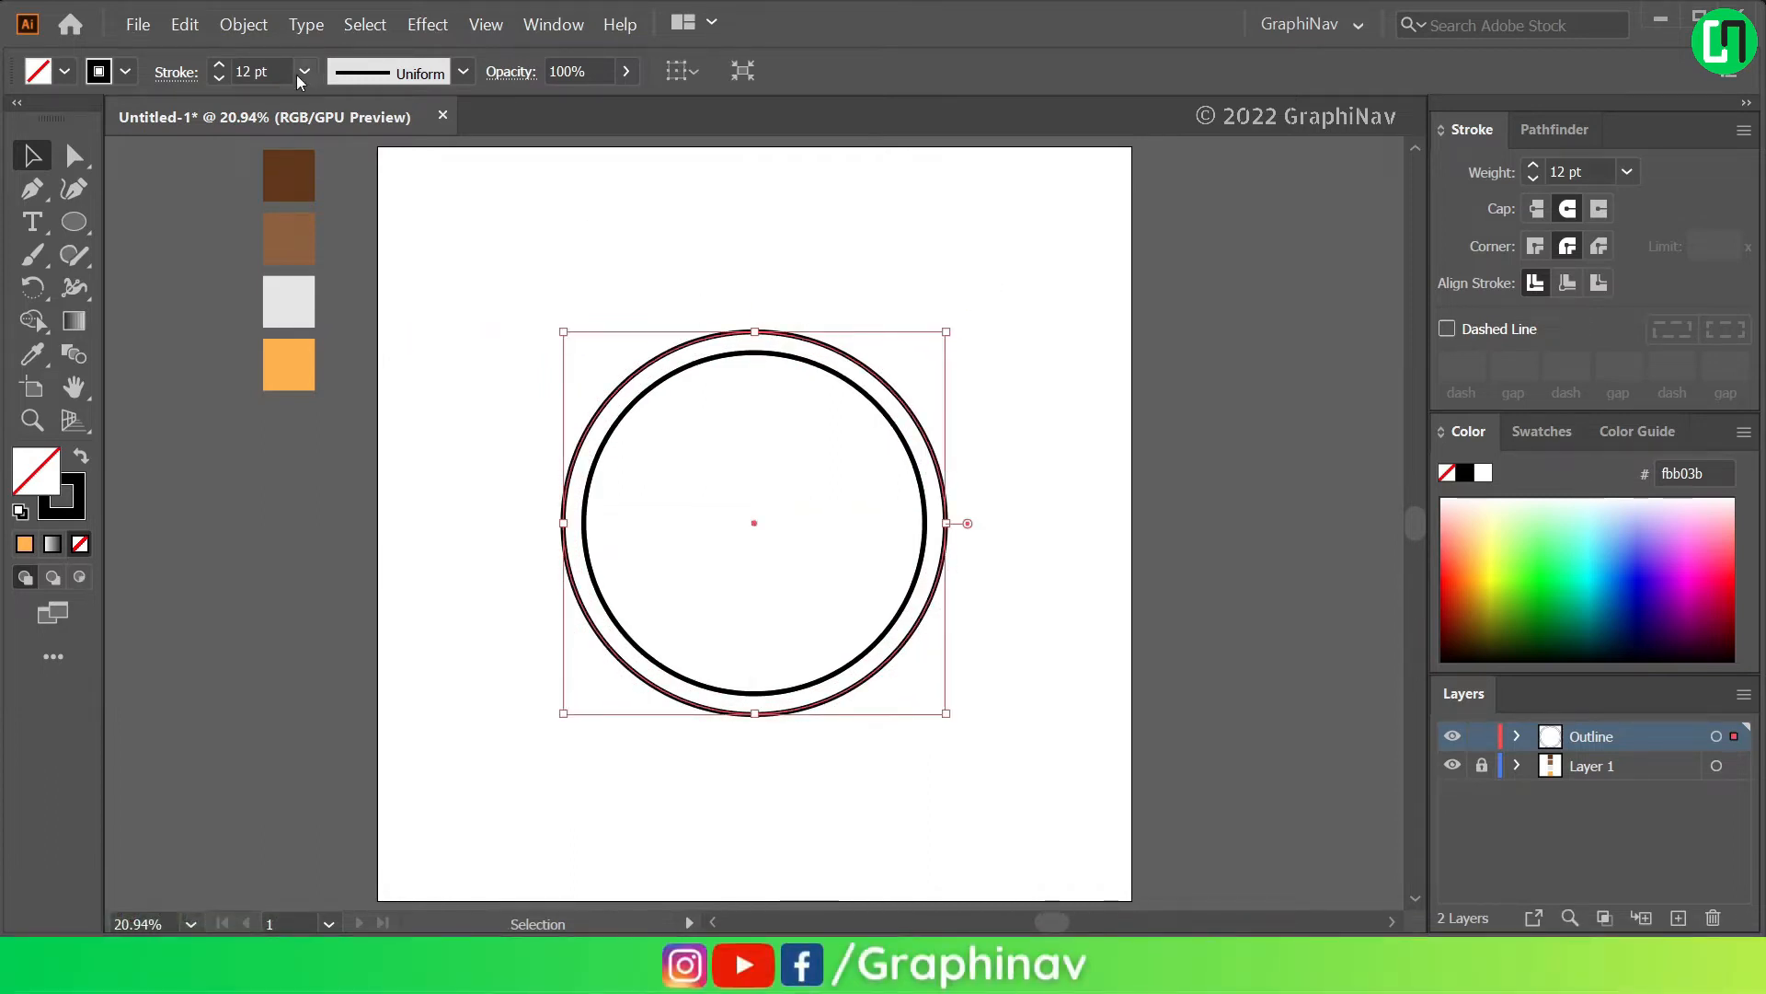
{"action": "left_click", "coordinate": [181, 25]}
{"action": "left_click", "coordinate": [189, 130]}
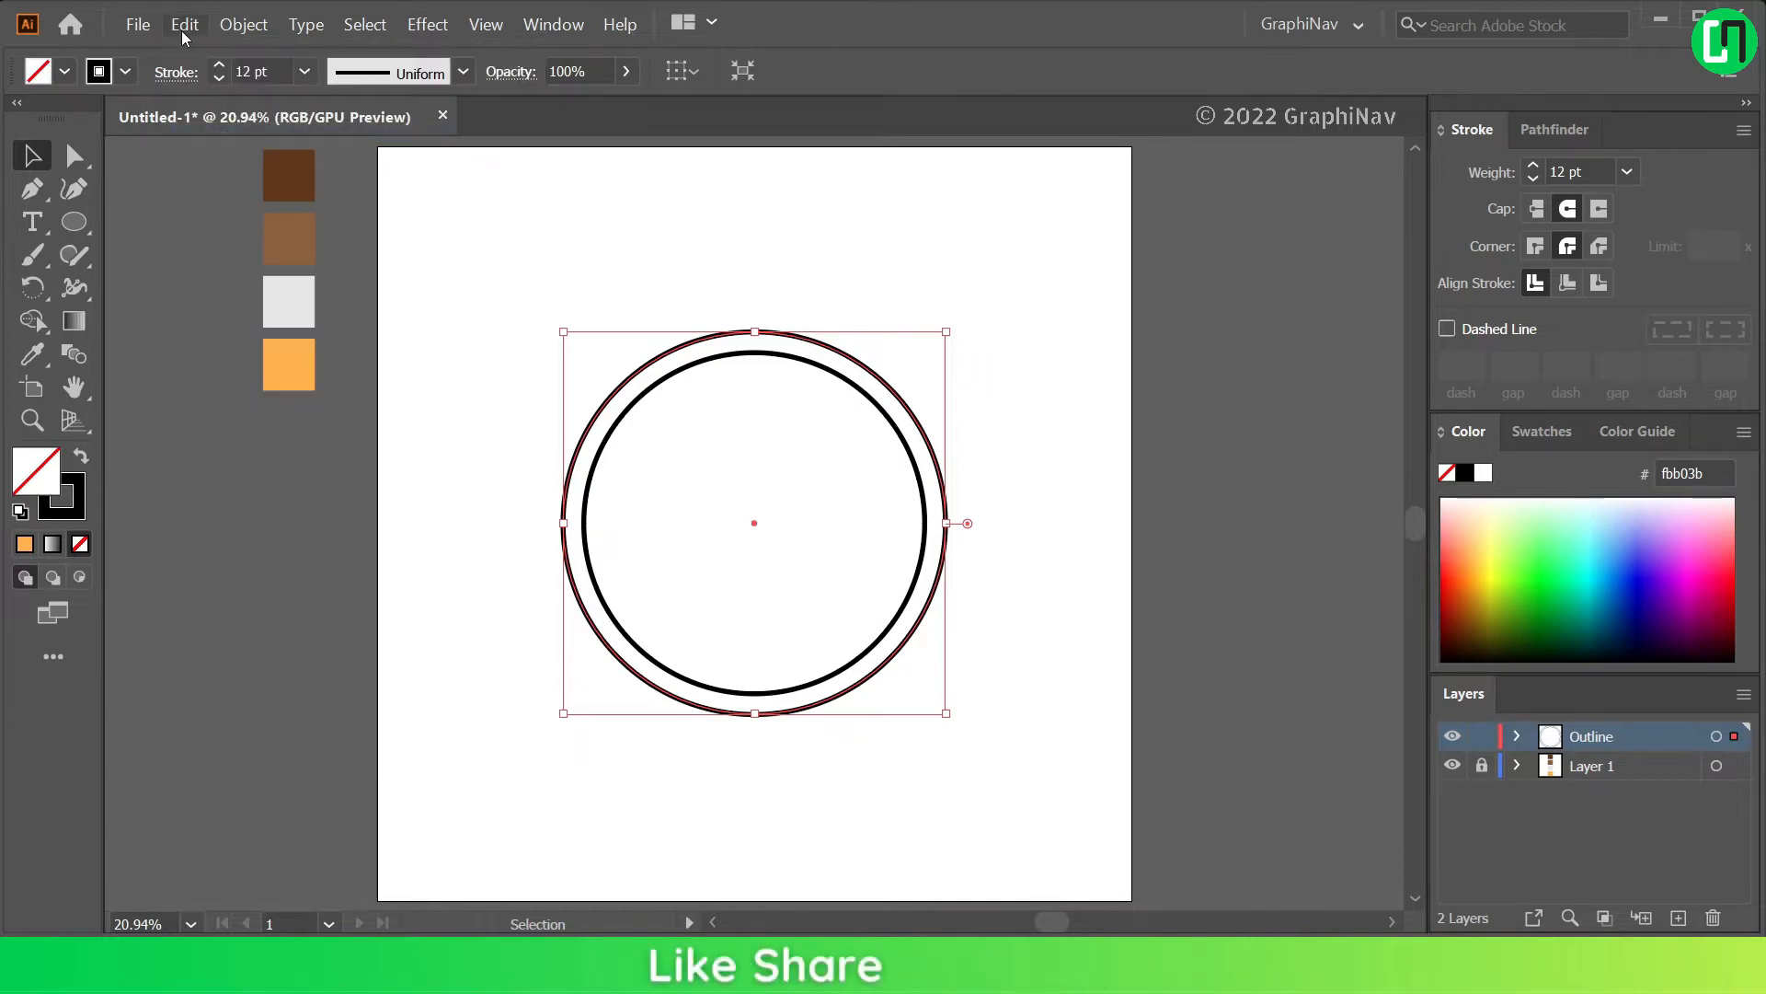
{"action": "left_click", "coordinate": [180, 26]}
{"action": "left_click", "coordinate": [188, 182]}
{"action": "left_click", "coordinate": [900, 331]}
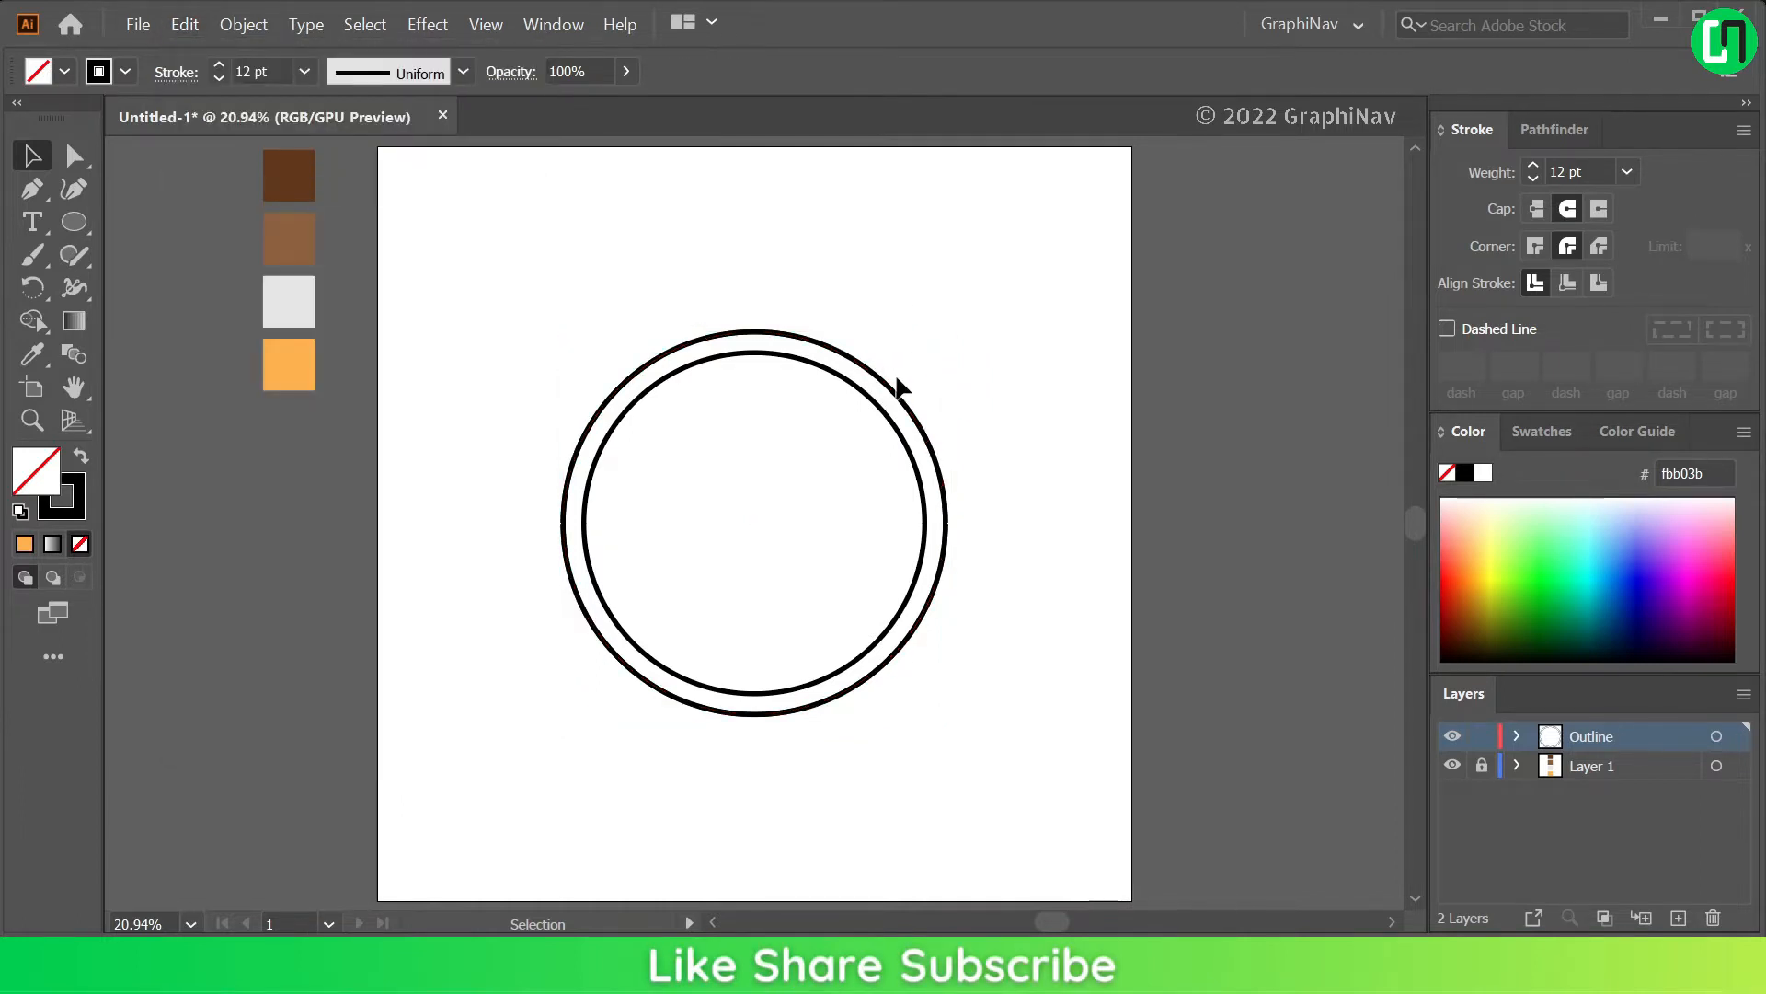
{"action": "left_click", "coordinate": [899, 386]}
{"action": "left_click_drag", "start_coordinate": [948, 329], "coordinate": [1010, 245]}
{"action": "left_click", "coordinate": [1078, 426]}
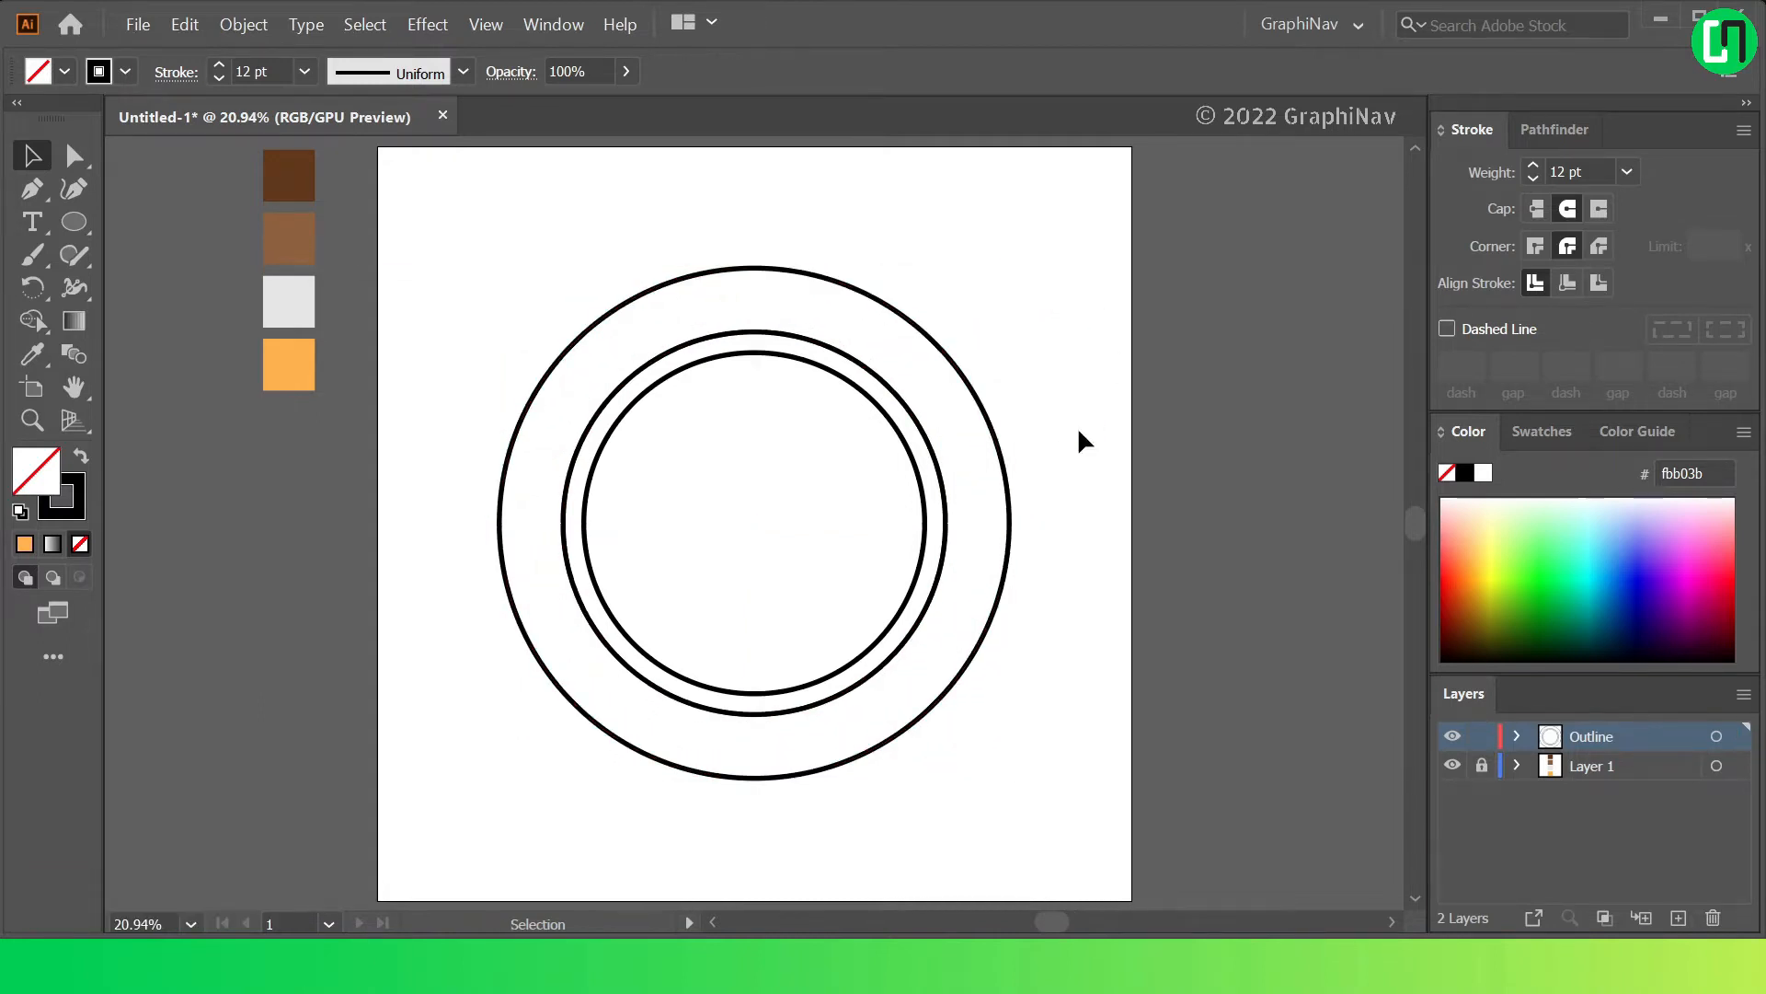
Draw a small rectangle for the handle, overlapping the right edge of the cup's outer rim and staying inside the saucer
{"action": "left_click", "coordinate": [78, 225]}
{"action": "left_click", "coordinate": [187, 223]}
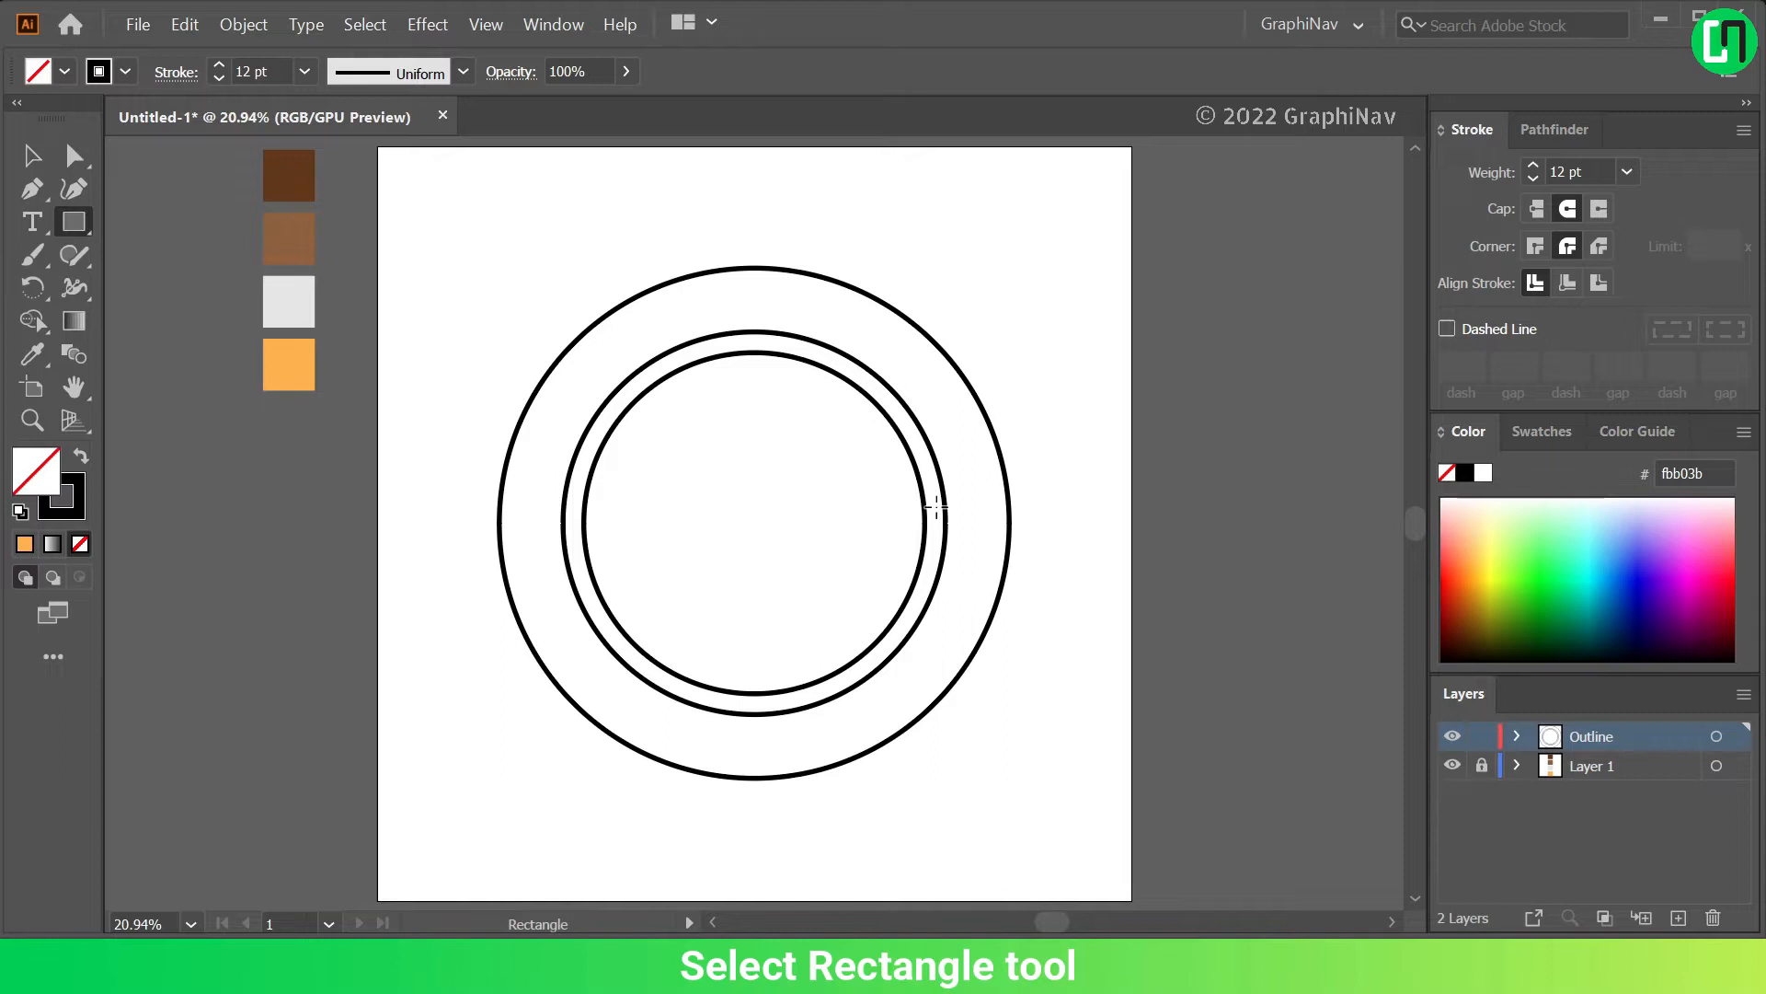
{"action": "left_click_drag", "start_coordinate": [933, 502], "coordinate": [997, 546]}
{"action": "key", "text": "v"}
Select all shapes and remove the part of the handle rectangle lying inside the cup's outer rim with Shape Builder
{"action": "left_click_drag", "start_coordinate": [455, 223], "coordinate": [1060, 796]}
{"action": "left_click", "coordinate": [32, 320]}
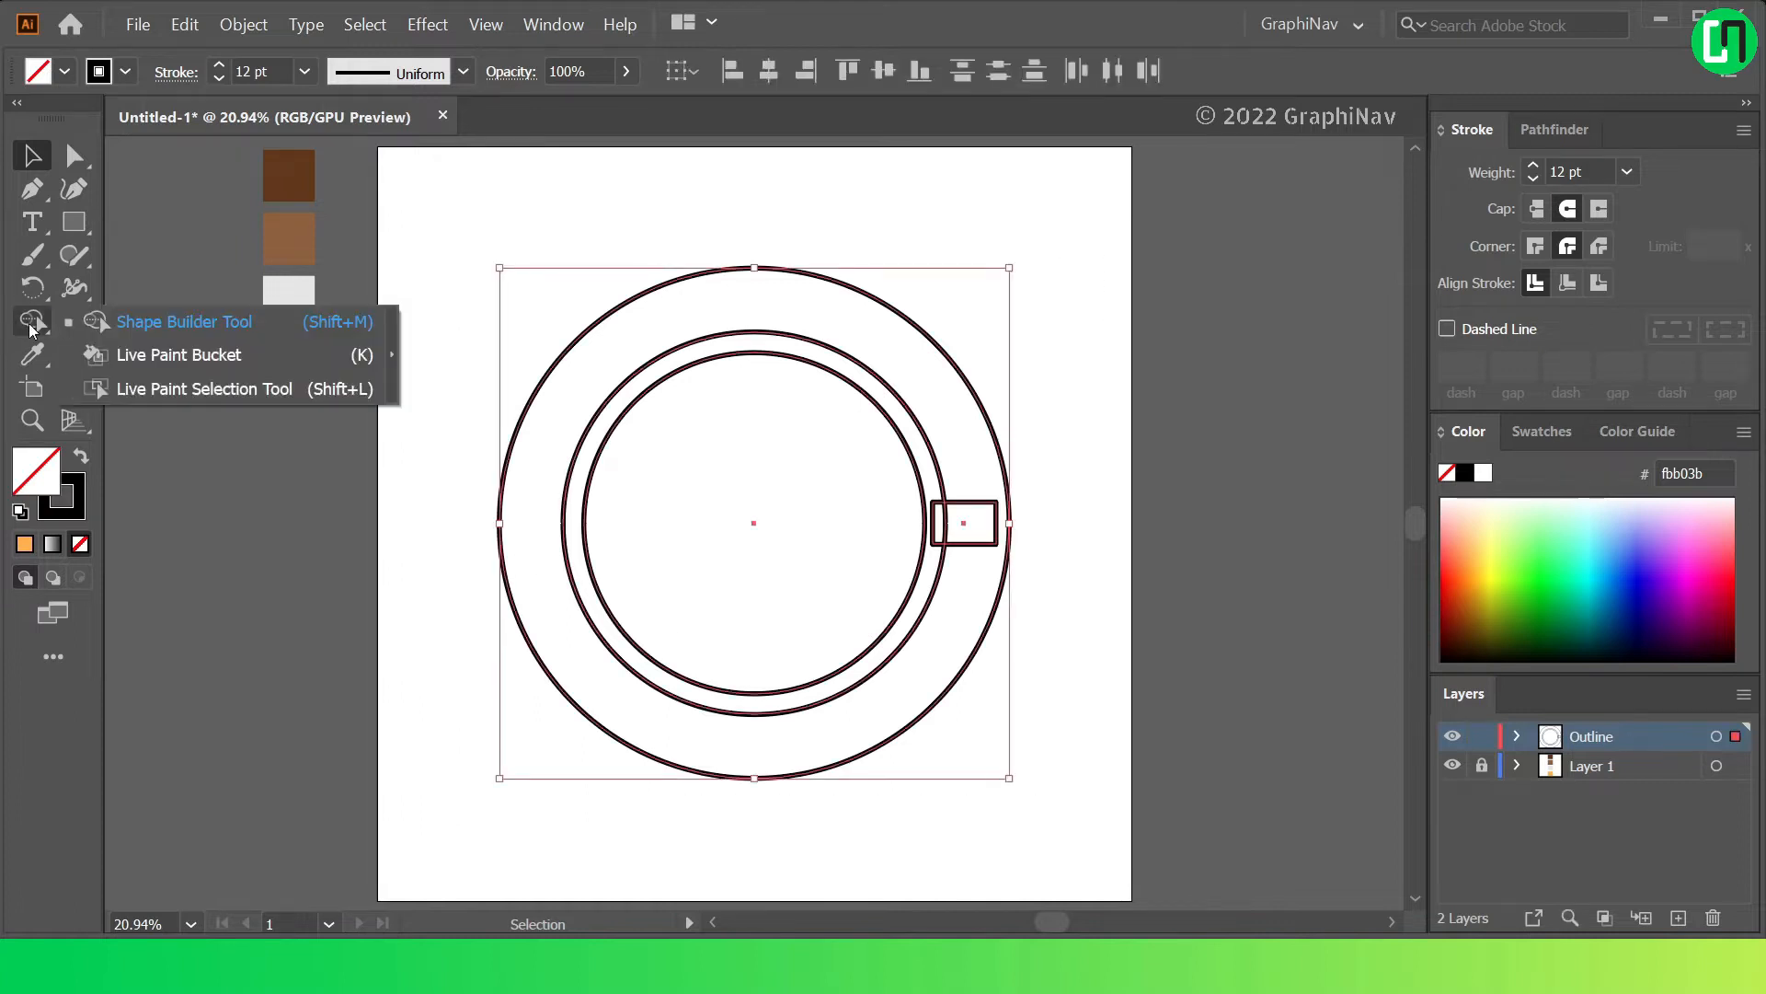
{"action": "left_click", "coordinate": [178, 324]}
{"action": "key", "text": "alt"}
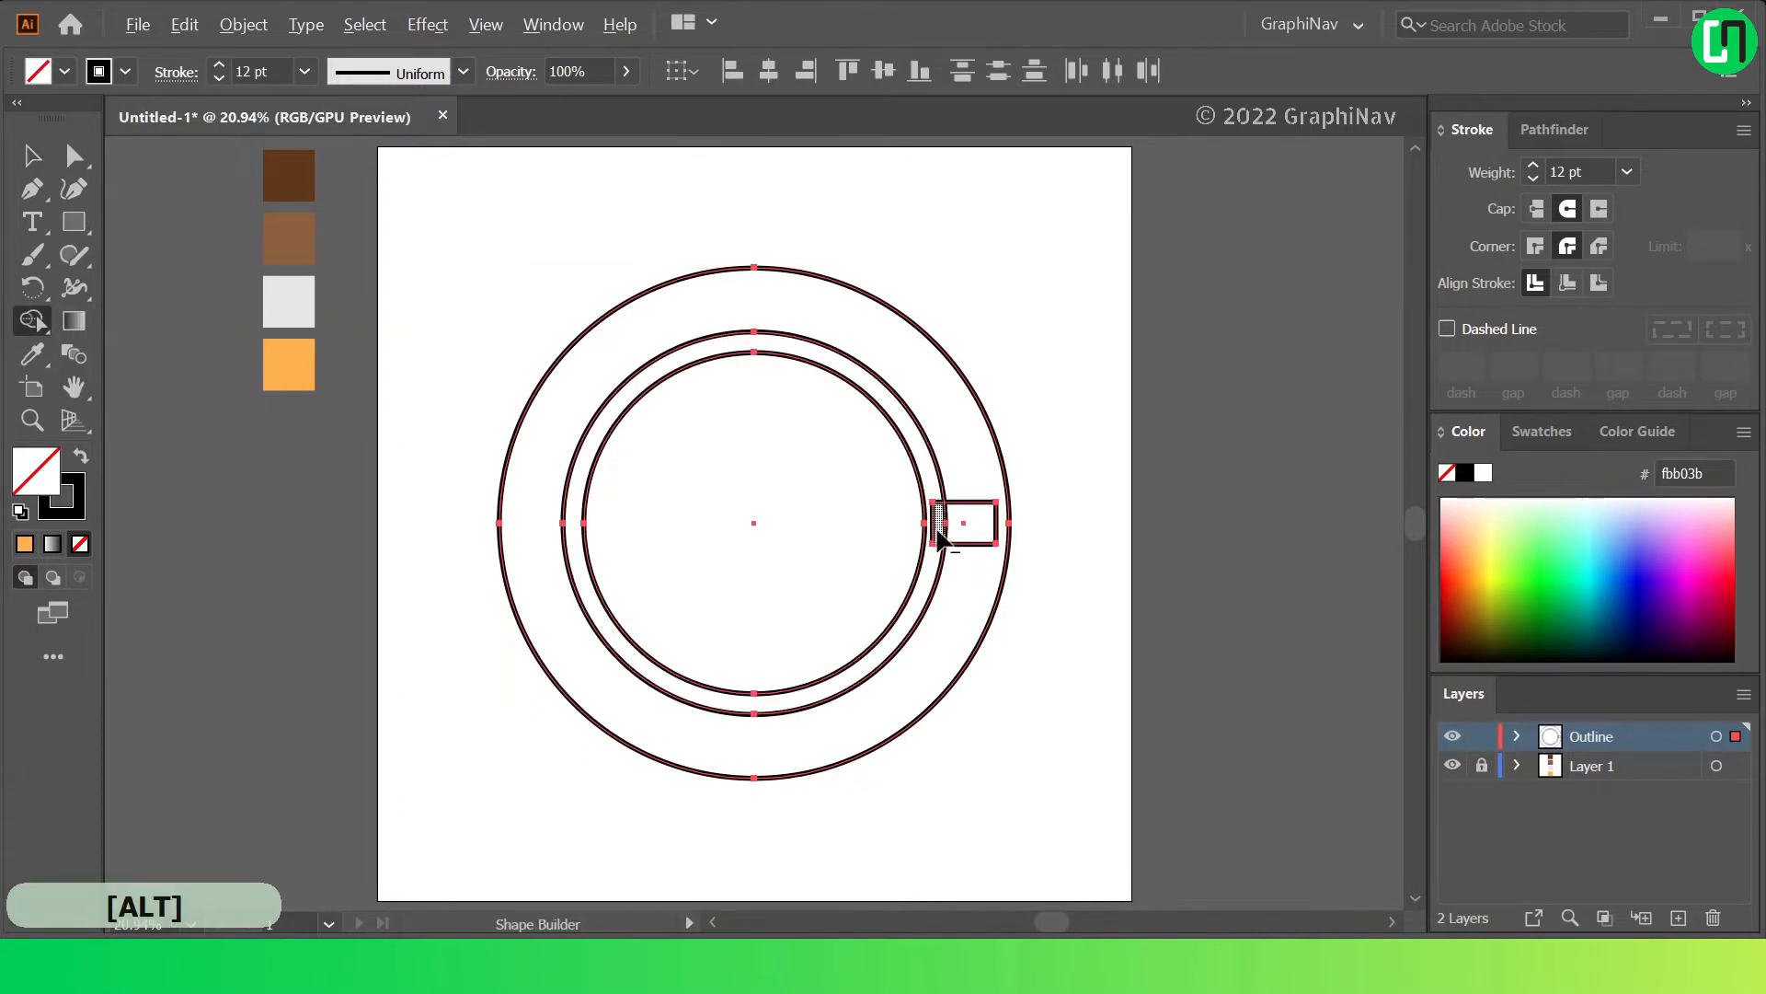
{"action": "left_click", "coordinate": [937, 531], "text": "alt"}
Fully round the two outer corners of the cup handle
{"action": "key", "text": "a"}
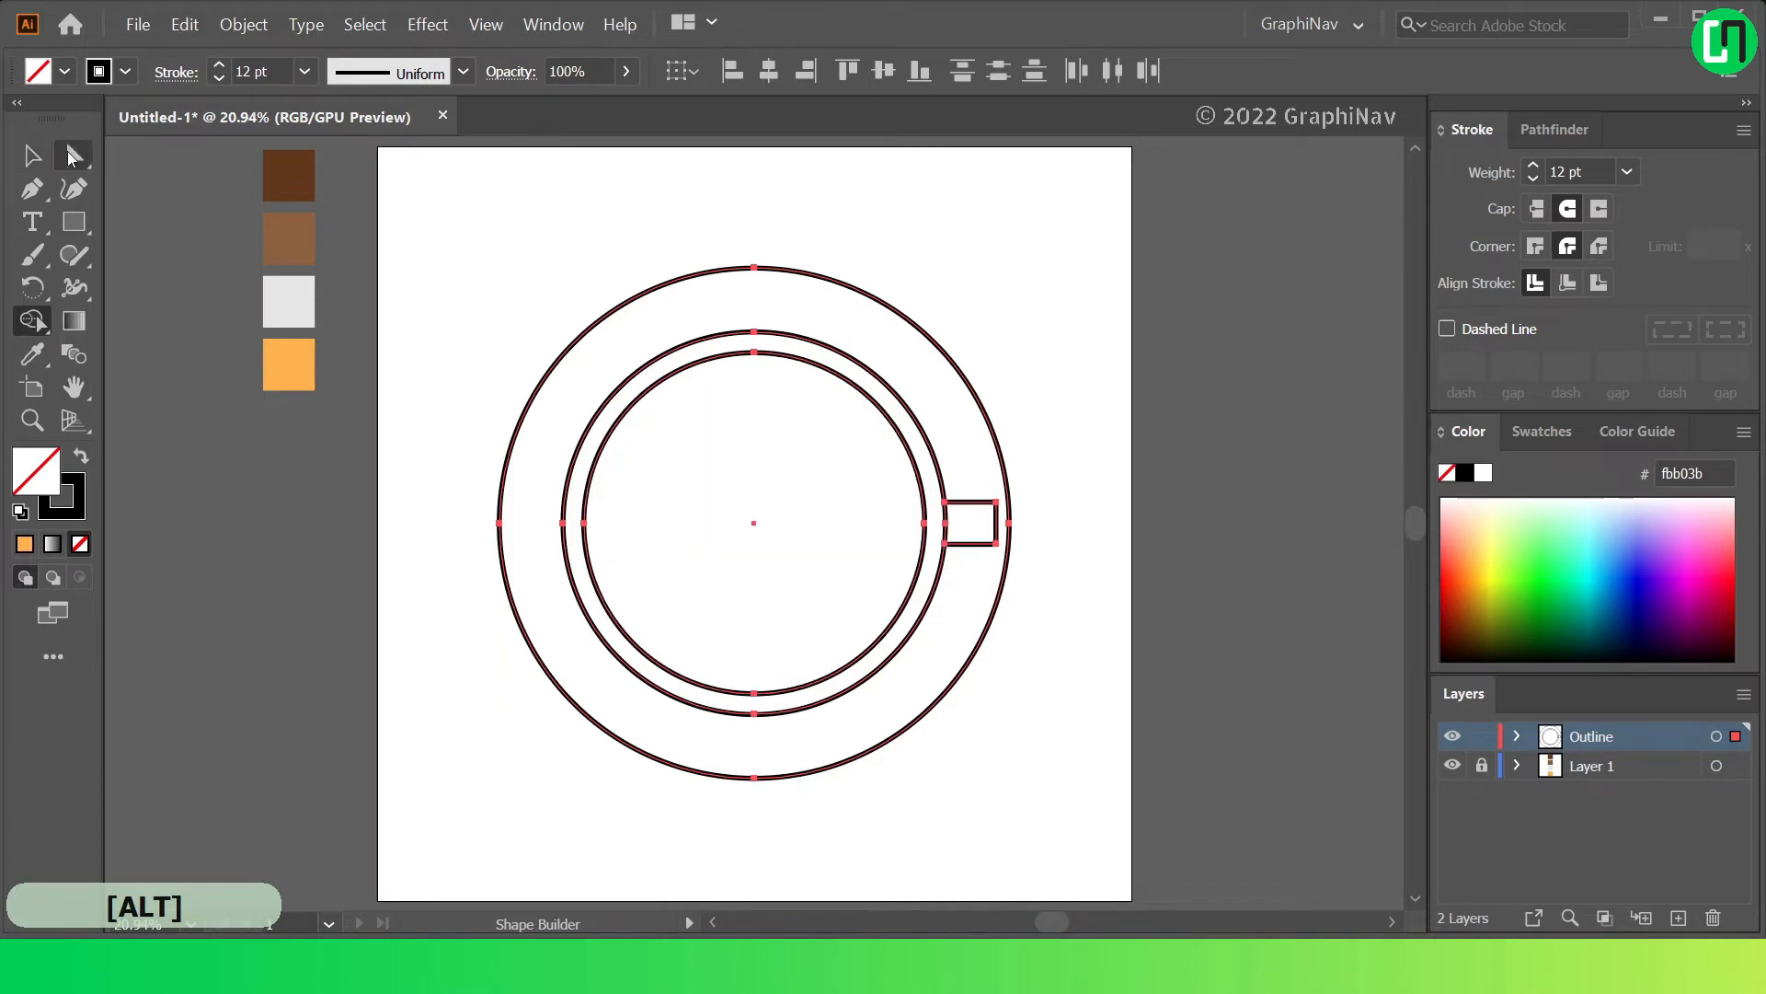
{"action": "left_click", "coordinate": [1073, 344]}
{"action": "left_click", "coordinate": [996, 503]}
{"action": "left_click", "coordinate": [997, 544], "text": "shift"}
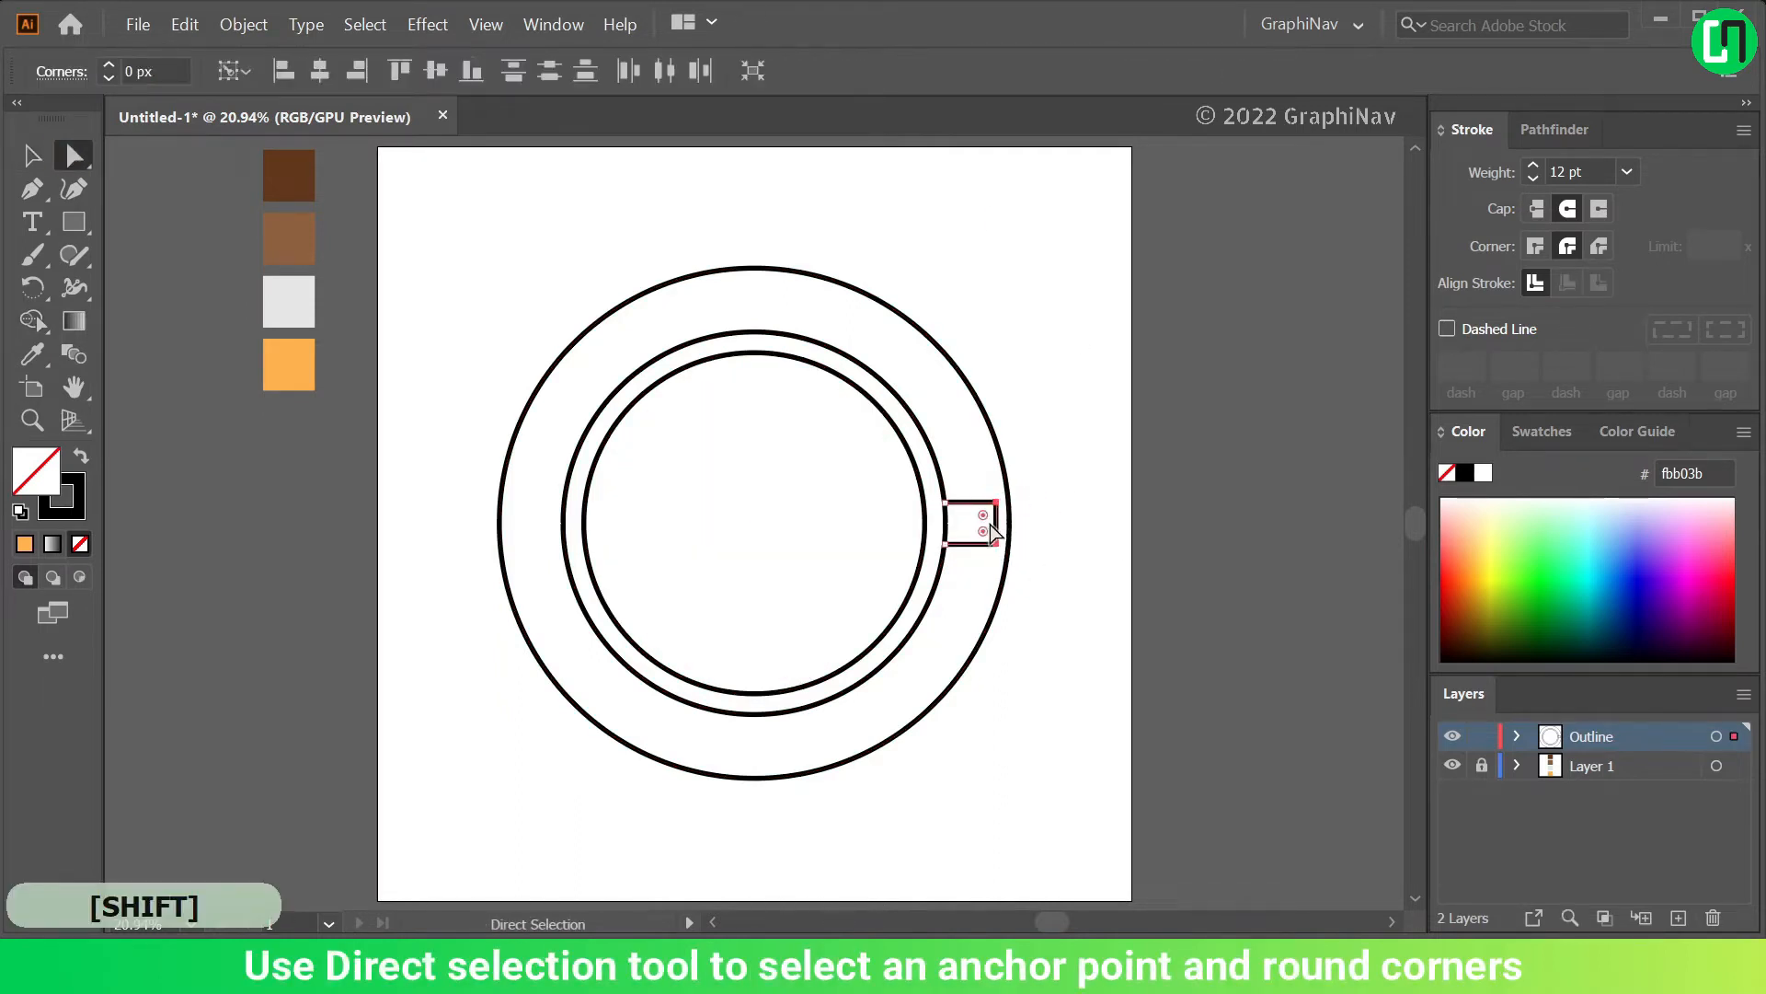
{"action": "left_click_drag", "start_coordinate": [982, 524], "coordinate": [977, 541]}
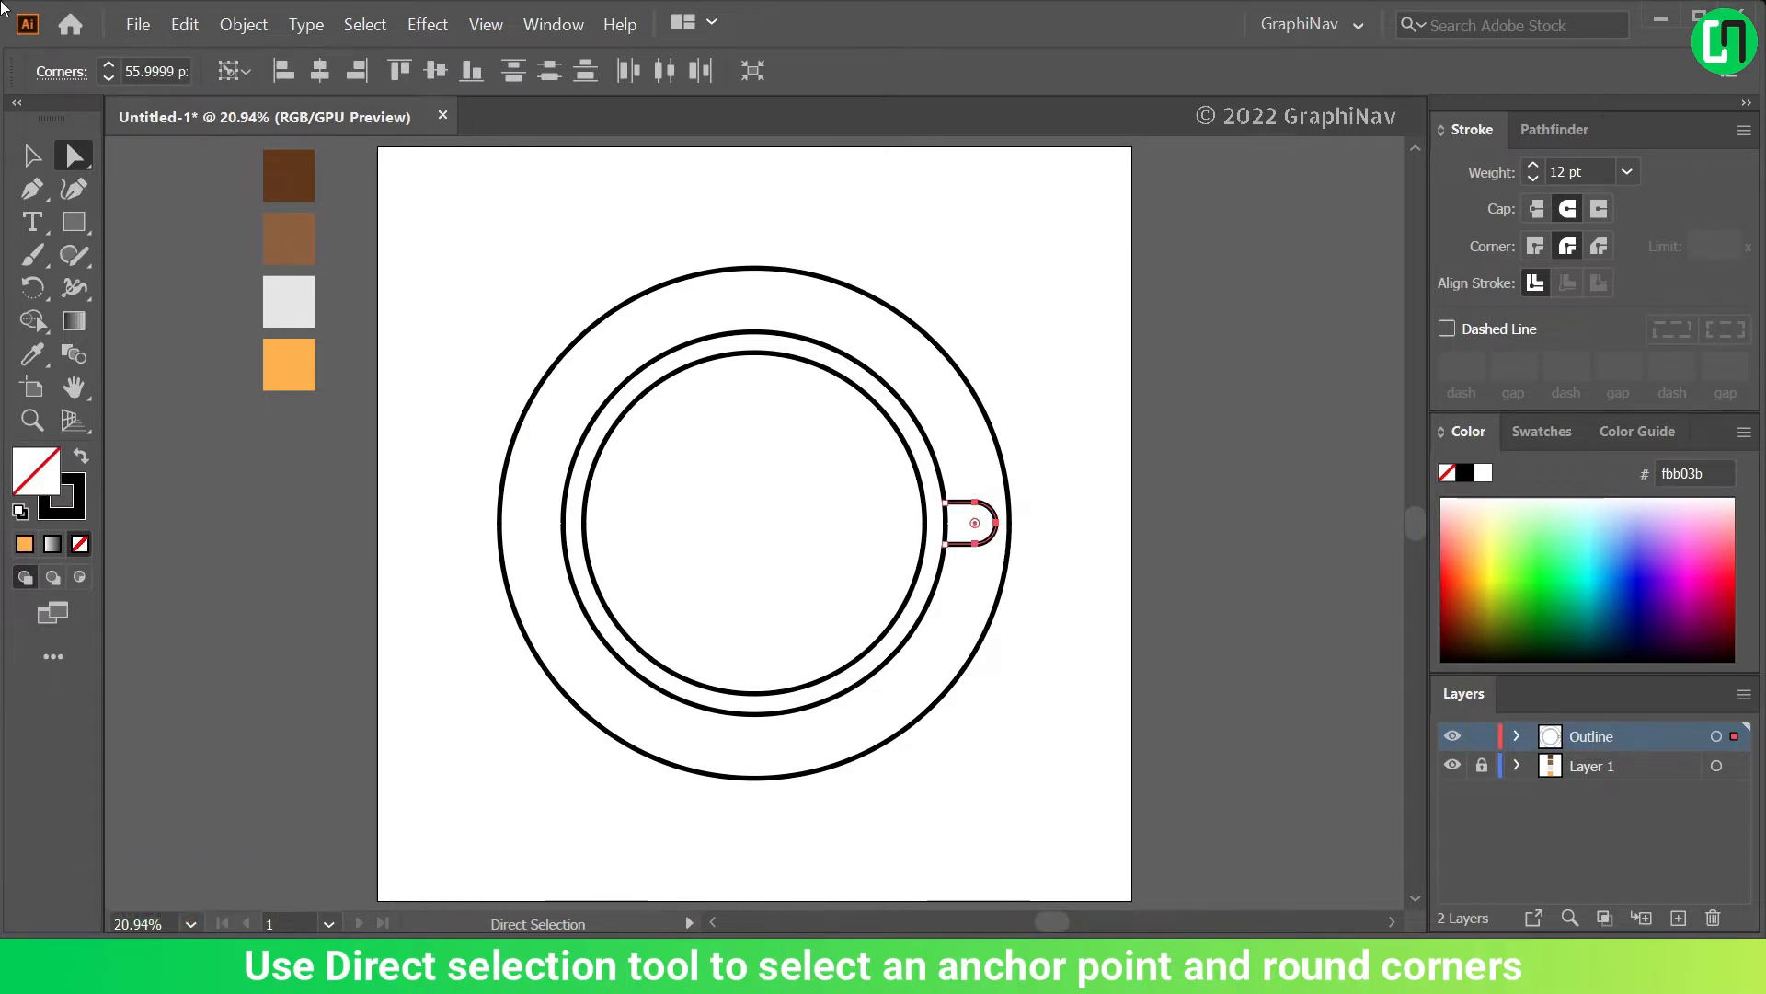
{"action": "key", "text": "v"}
{"action": "left_click", "coordinate": [1055, 324]}
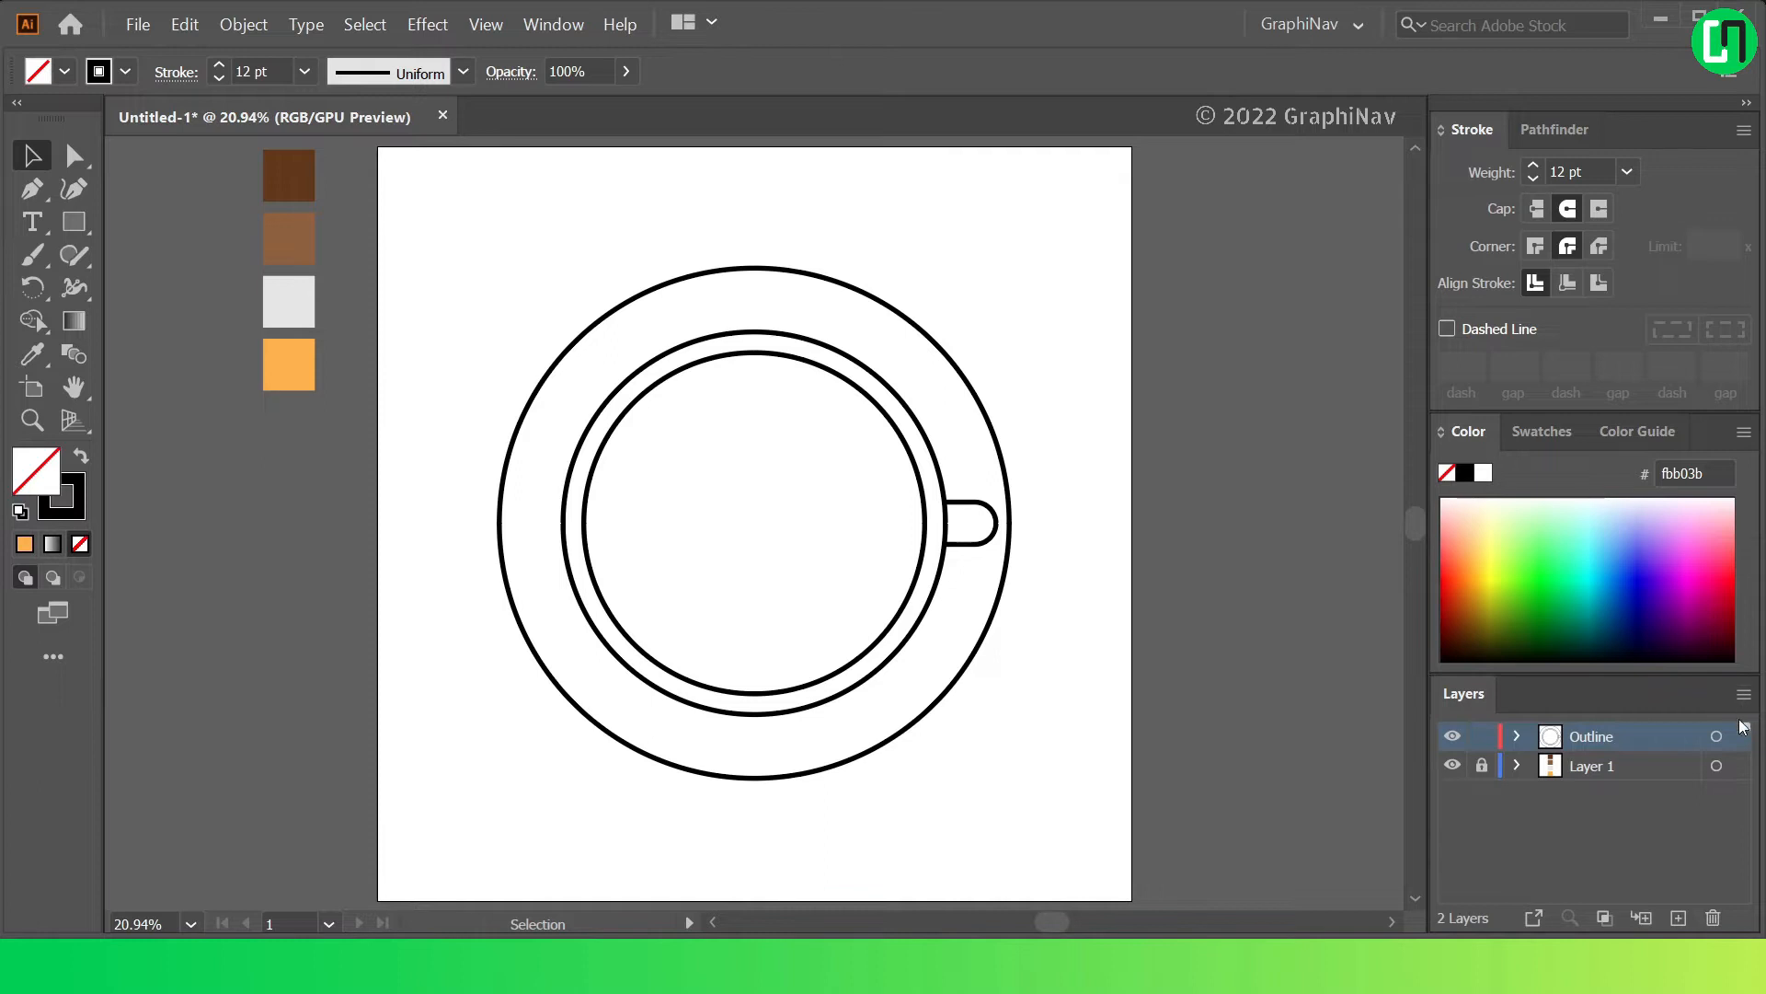
Add a new layer between Outline and Layer 1 and name it color
{"action": "left_click", "coordinate": [1625, 767]}
{"action": "left_click", "coordinate": [1678, 918]}
{"action": "double_click", "coordinate": [1593, 765]}
{"action": "type", "text": "color"}
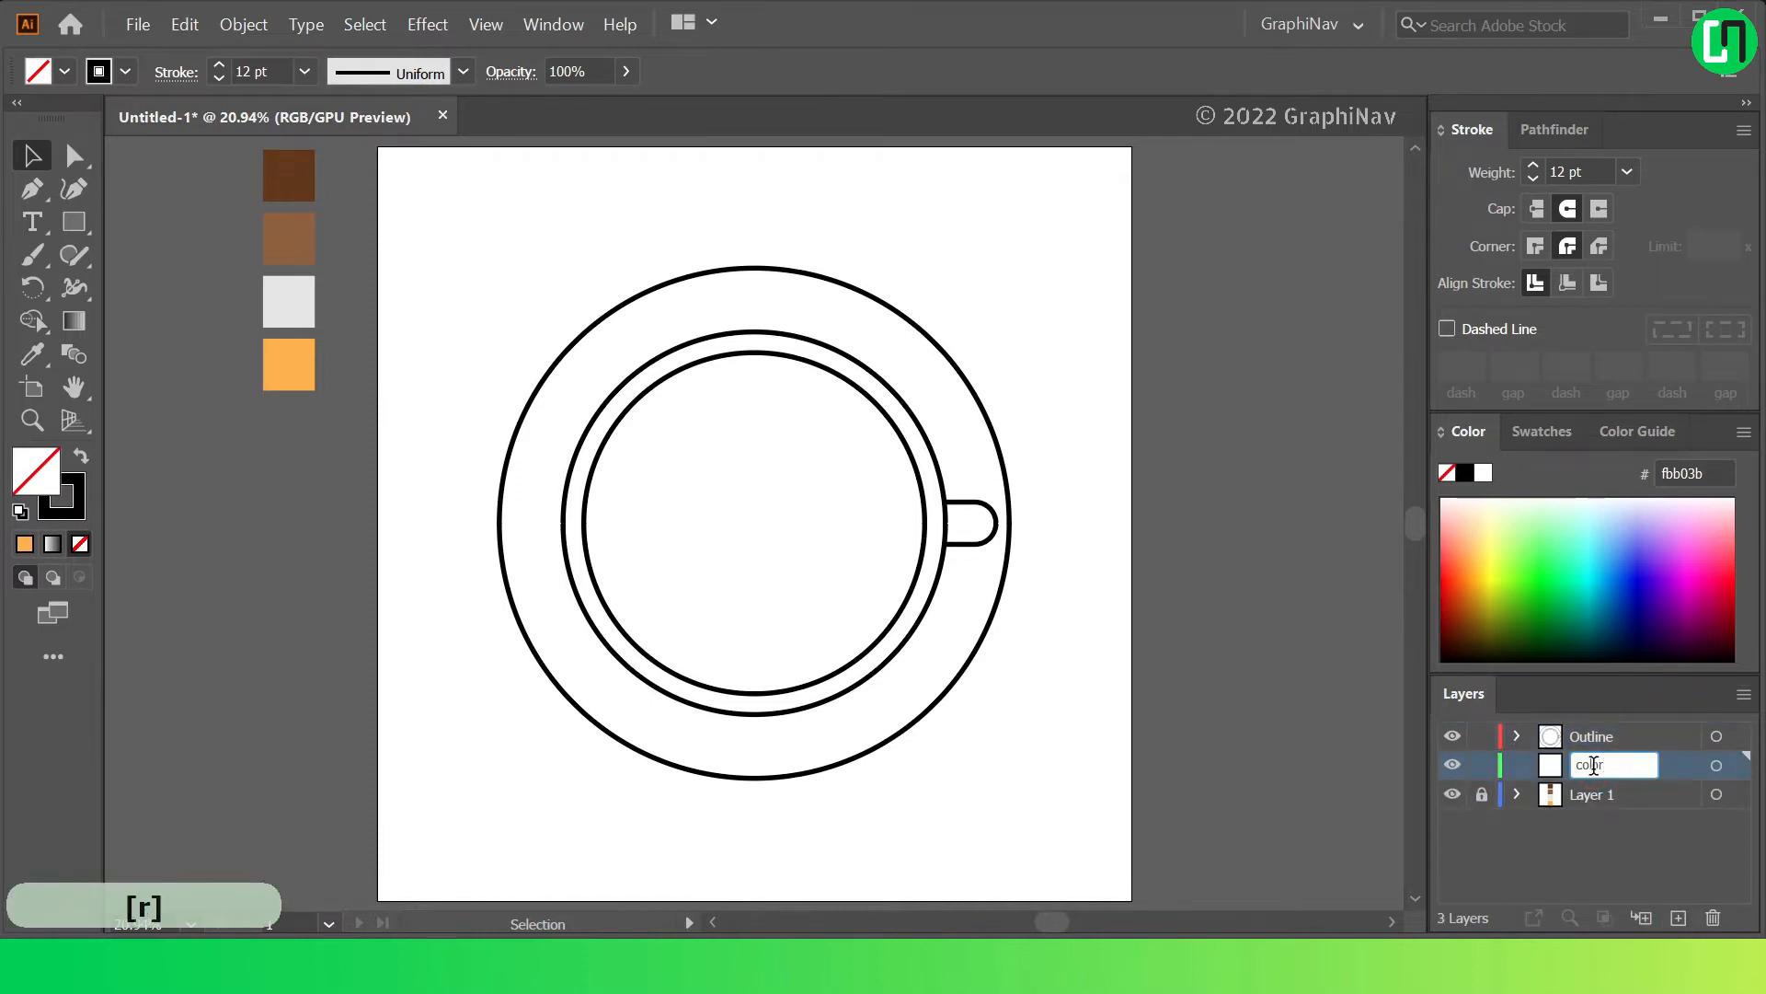
{"action": "left_click", "coordinate": [1057, 366]}
Copy all the outline shapes onto the color layer, and lock and hide the Outline layer
{"action": "left_click_drag", "start_coordinate": [405, 202], "coordinate": [1075, 861]}
{"action": "key", "text": "alt"}
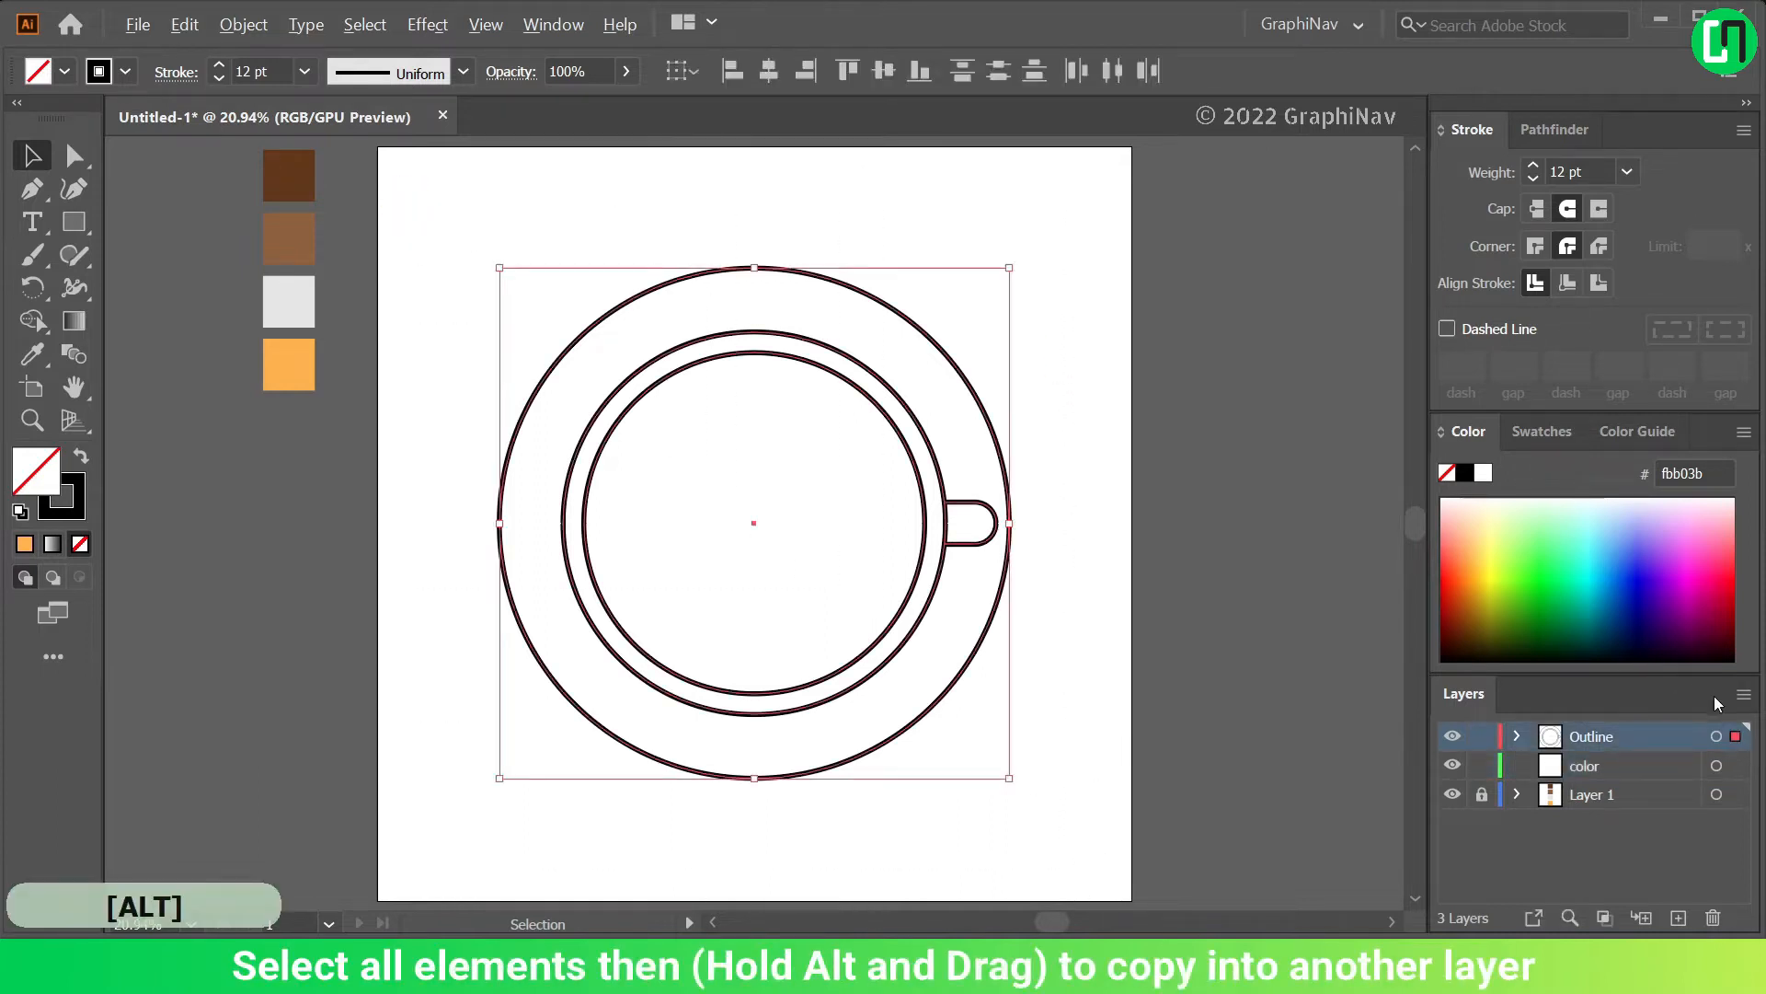
{"action": "left_click_drag", "start_coordinate": [1736, 739], "coordinate": [1736, 766]}
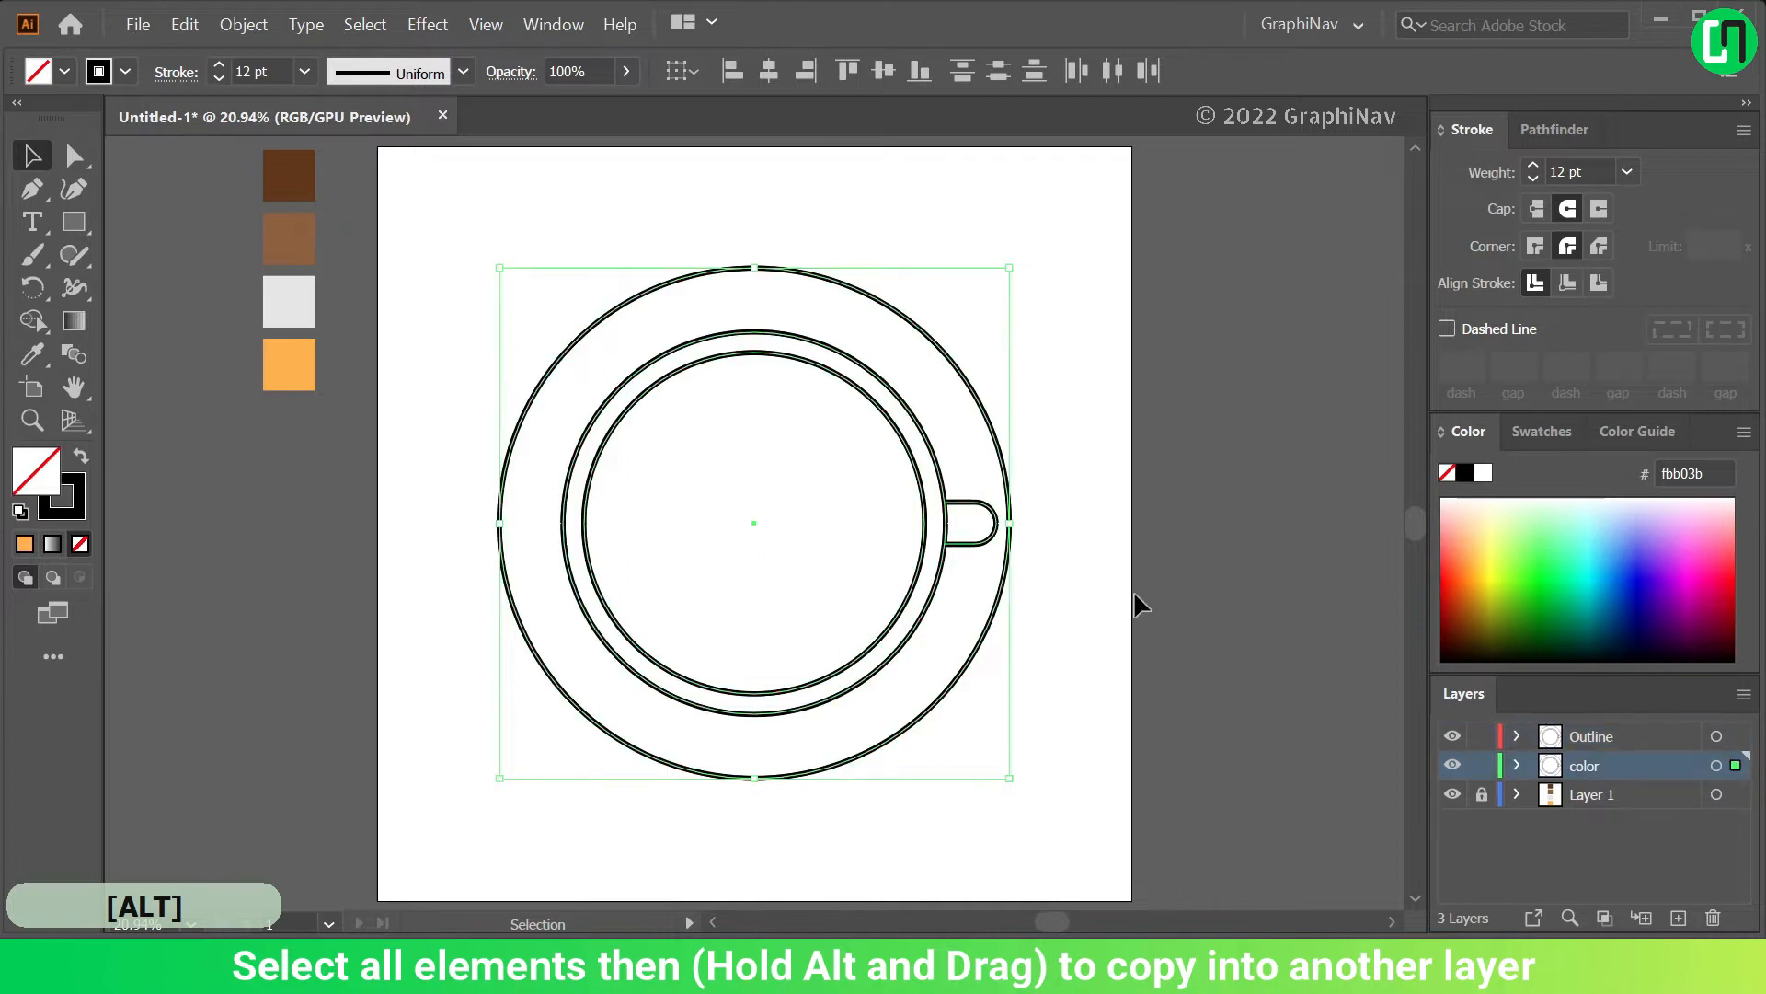
{"action": "left_click", "coordinate": [1480, 739]}
{"action": "left_click", "coordinate": [1451, 737]}
{"action": "left_click", "coordinate": [1317, 678]}
Create separate saucer, cup rim and coffee shapes from the color layer's artwork with Shape Builder
{"action": "left_click_drag", "start_coordinate": [447, 257], "coordinate": [1080, 819]}
{"action": "left_click_drag", "start_coordinate": [28, 329], "coordinate": [95, 319]}
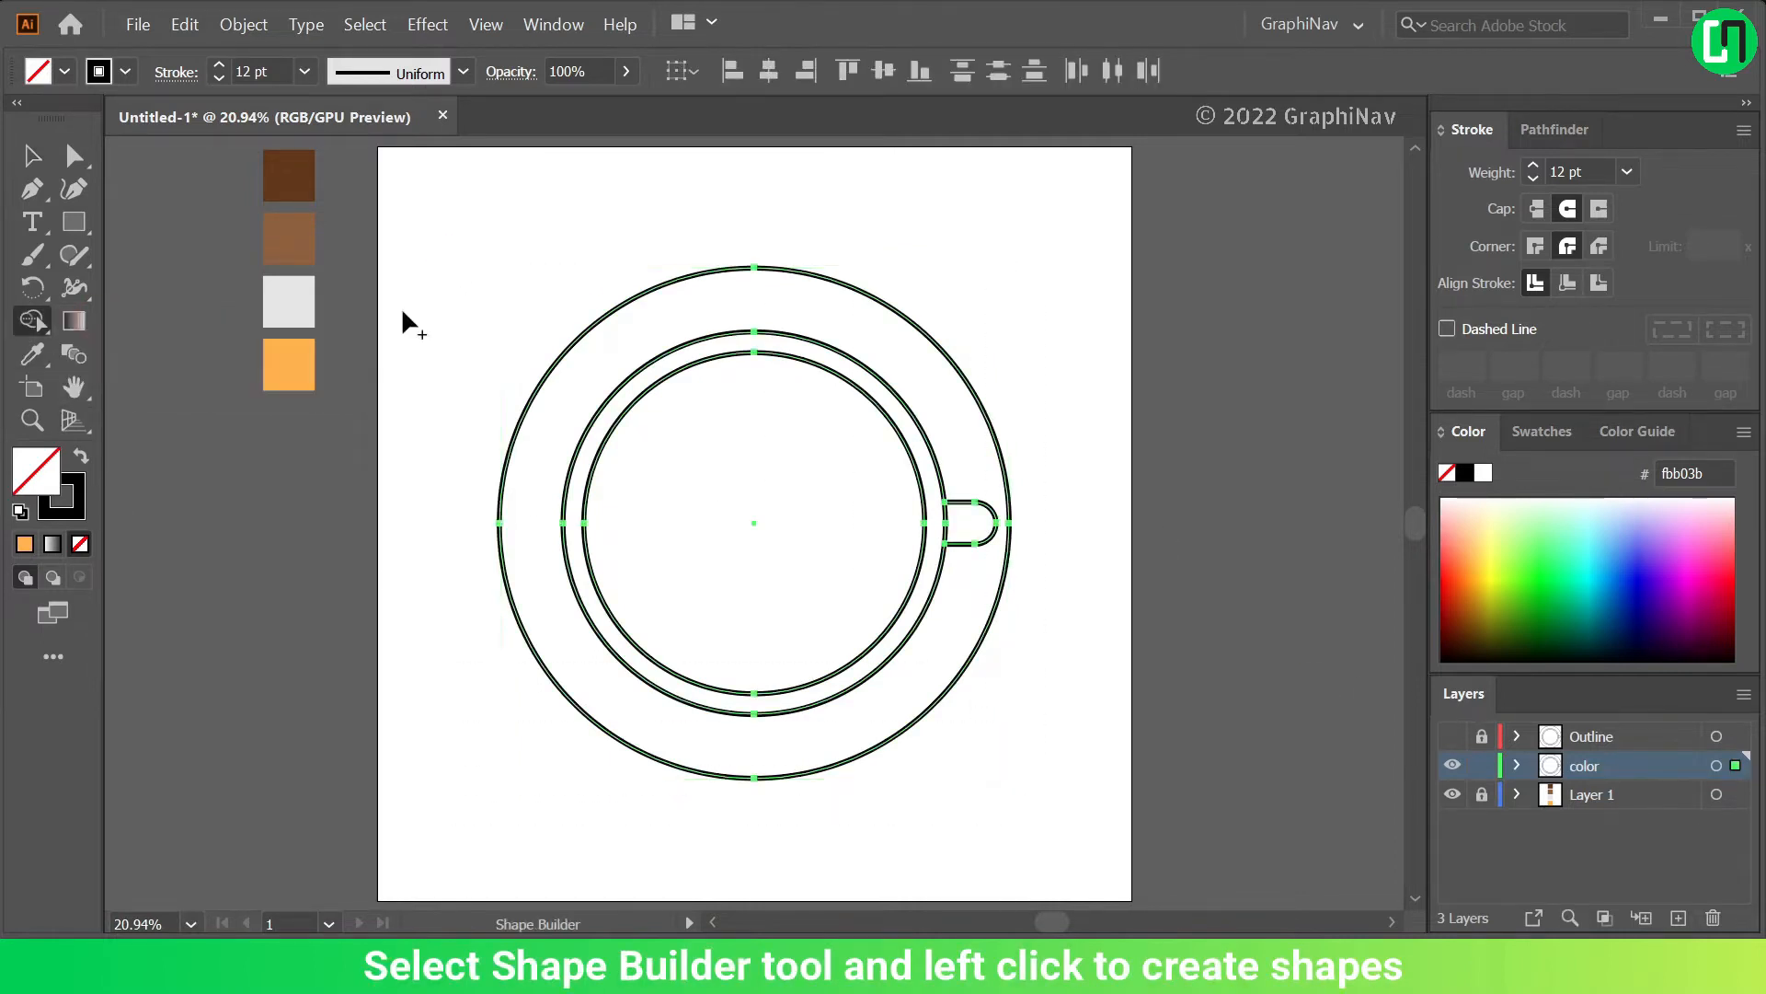
{"action": "left_click", "coordinate": [681, 299]}
{"action": "left_click", "coordinate": [714, 343]}
{"action": "left_click", "coordinate": [787, 440]}
{"action": "key", "text": "v"}
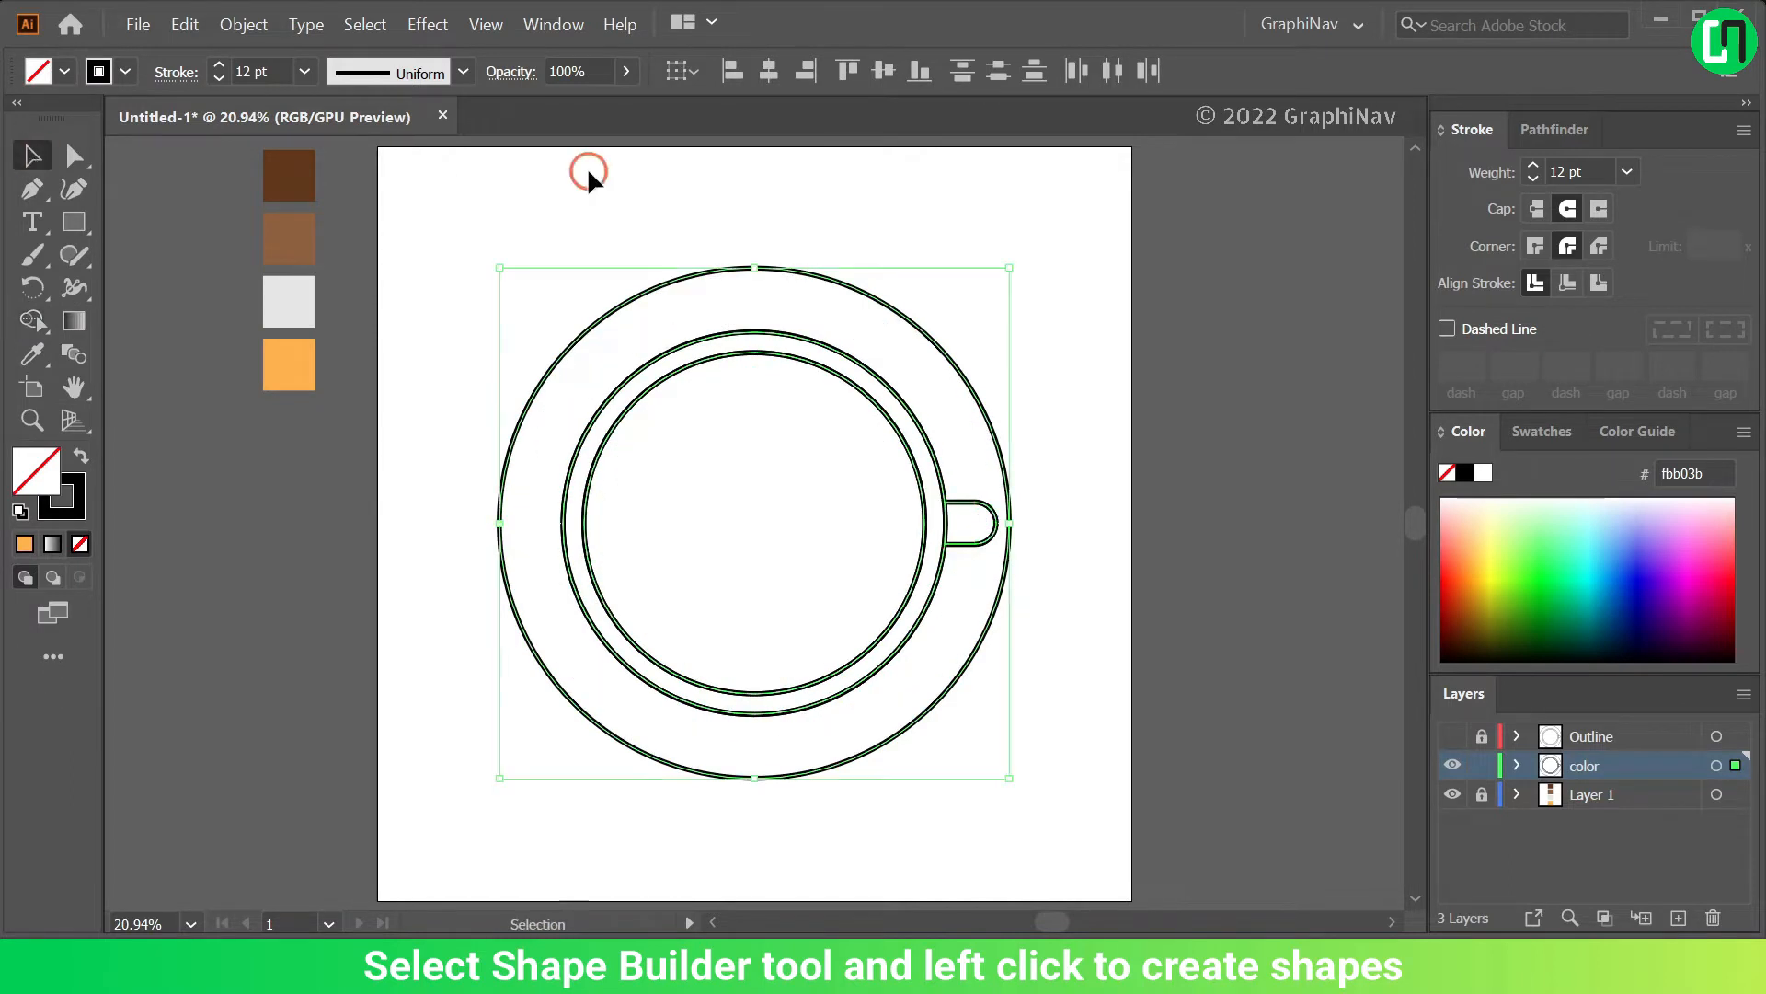
Remove the stroke from all the color layer's shapes and fill them with the light grey sample e6e6e6
{"action": "left_click", "coordinate": [589, 169]}
{"action": "left_click_drag", "start_coordinate": [465, 213], "coordinate": [1082, 822]}
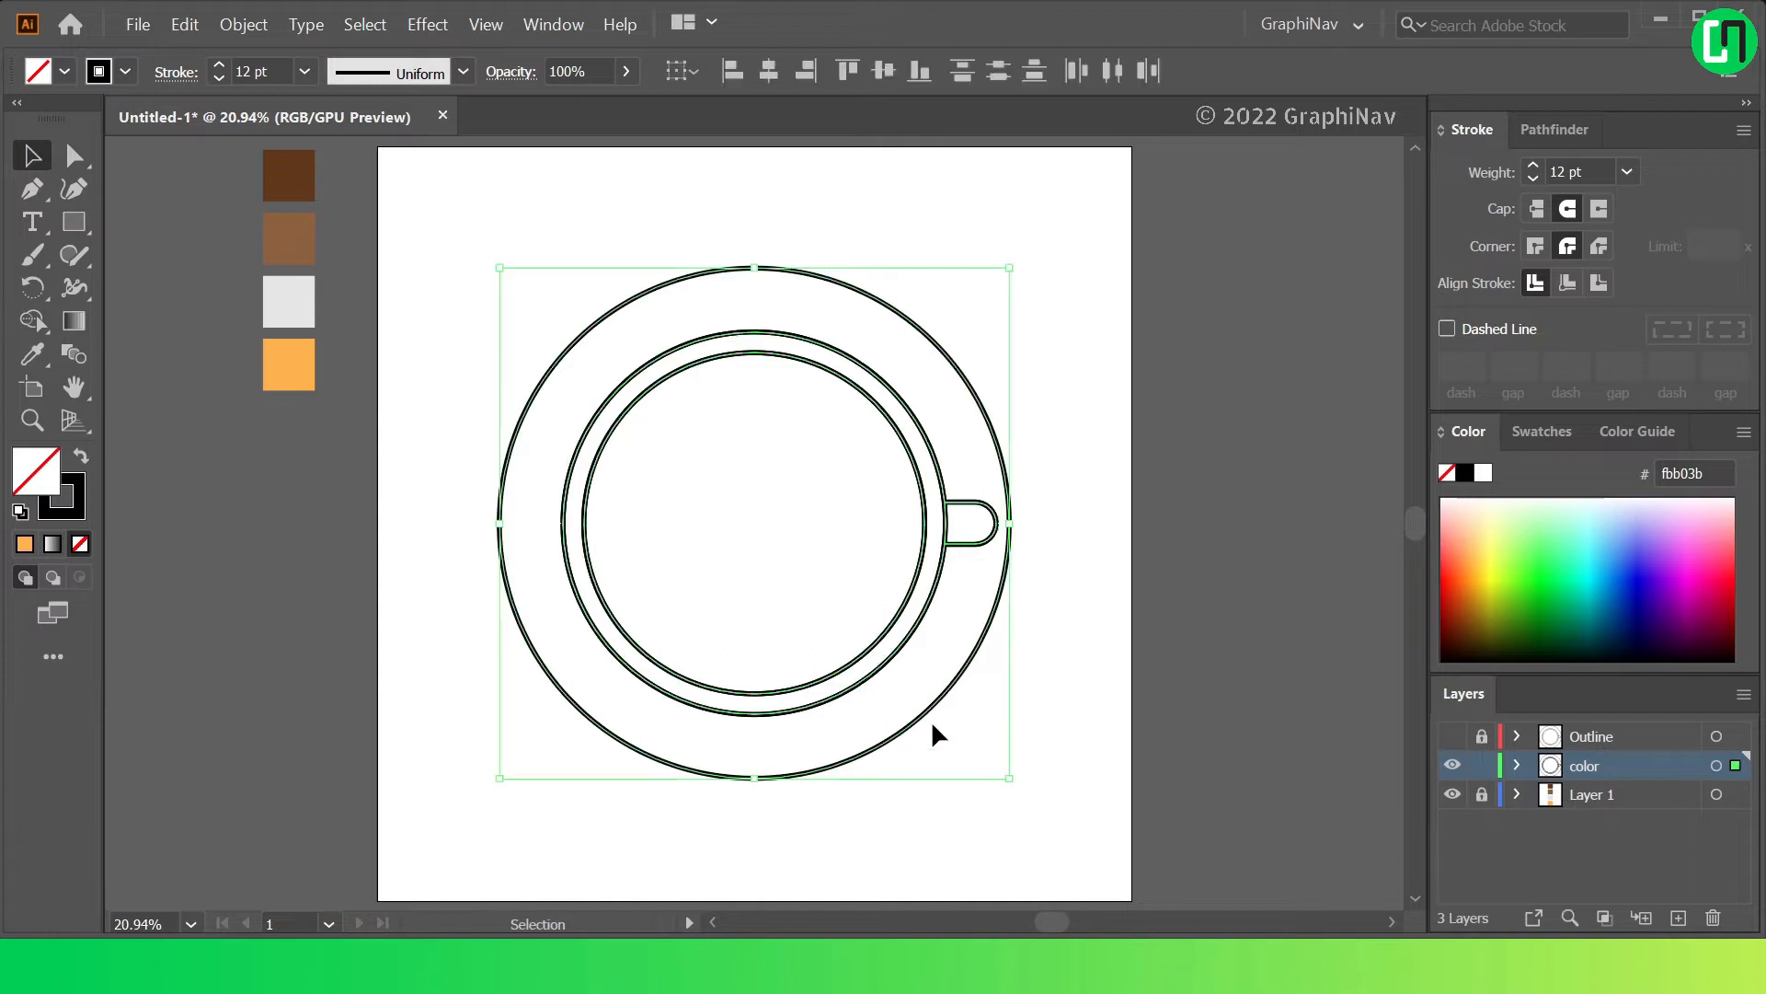
{"action": "left_click", "coordinate": [82, 459]}
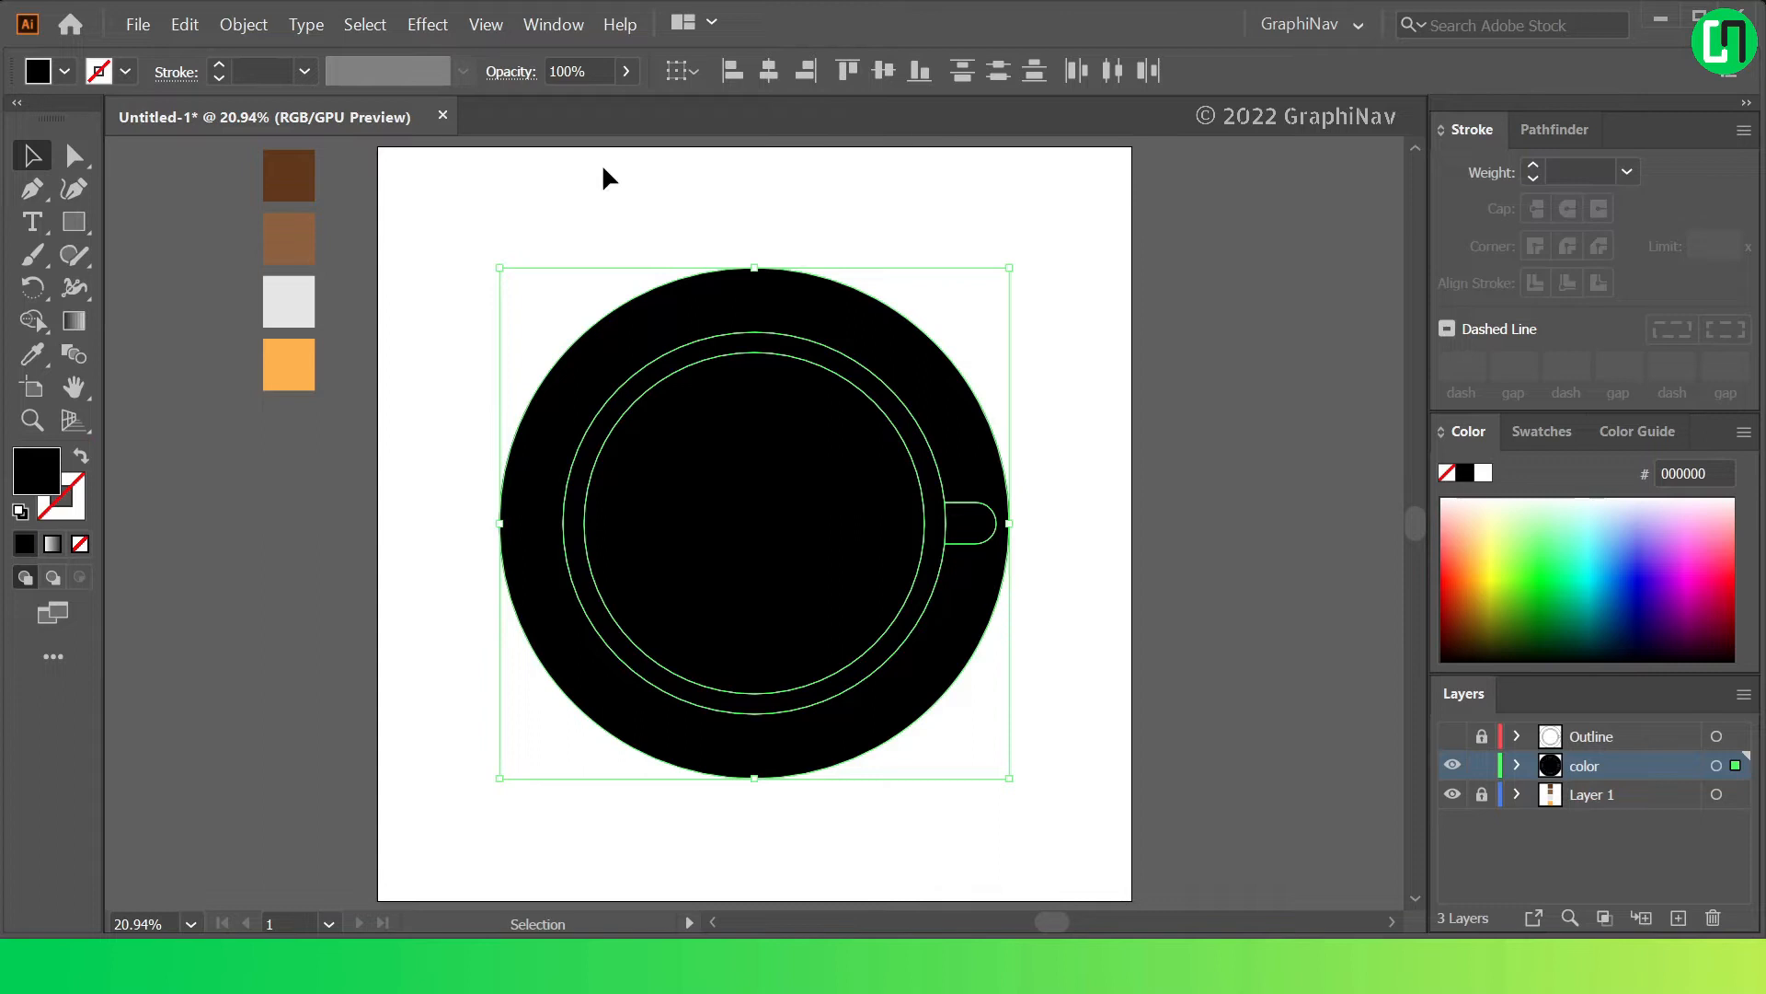
{"action": "left_click", "coordinate": [32, 353]}
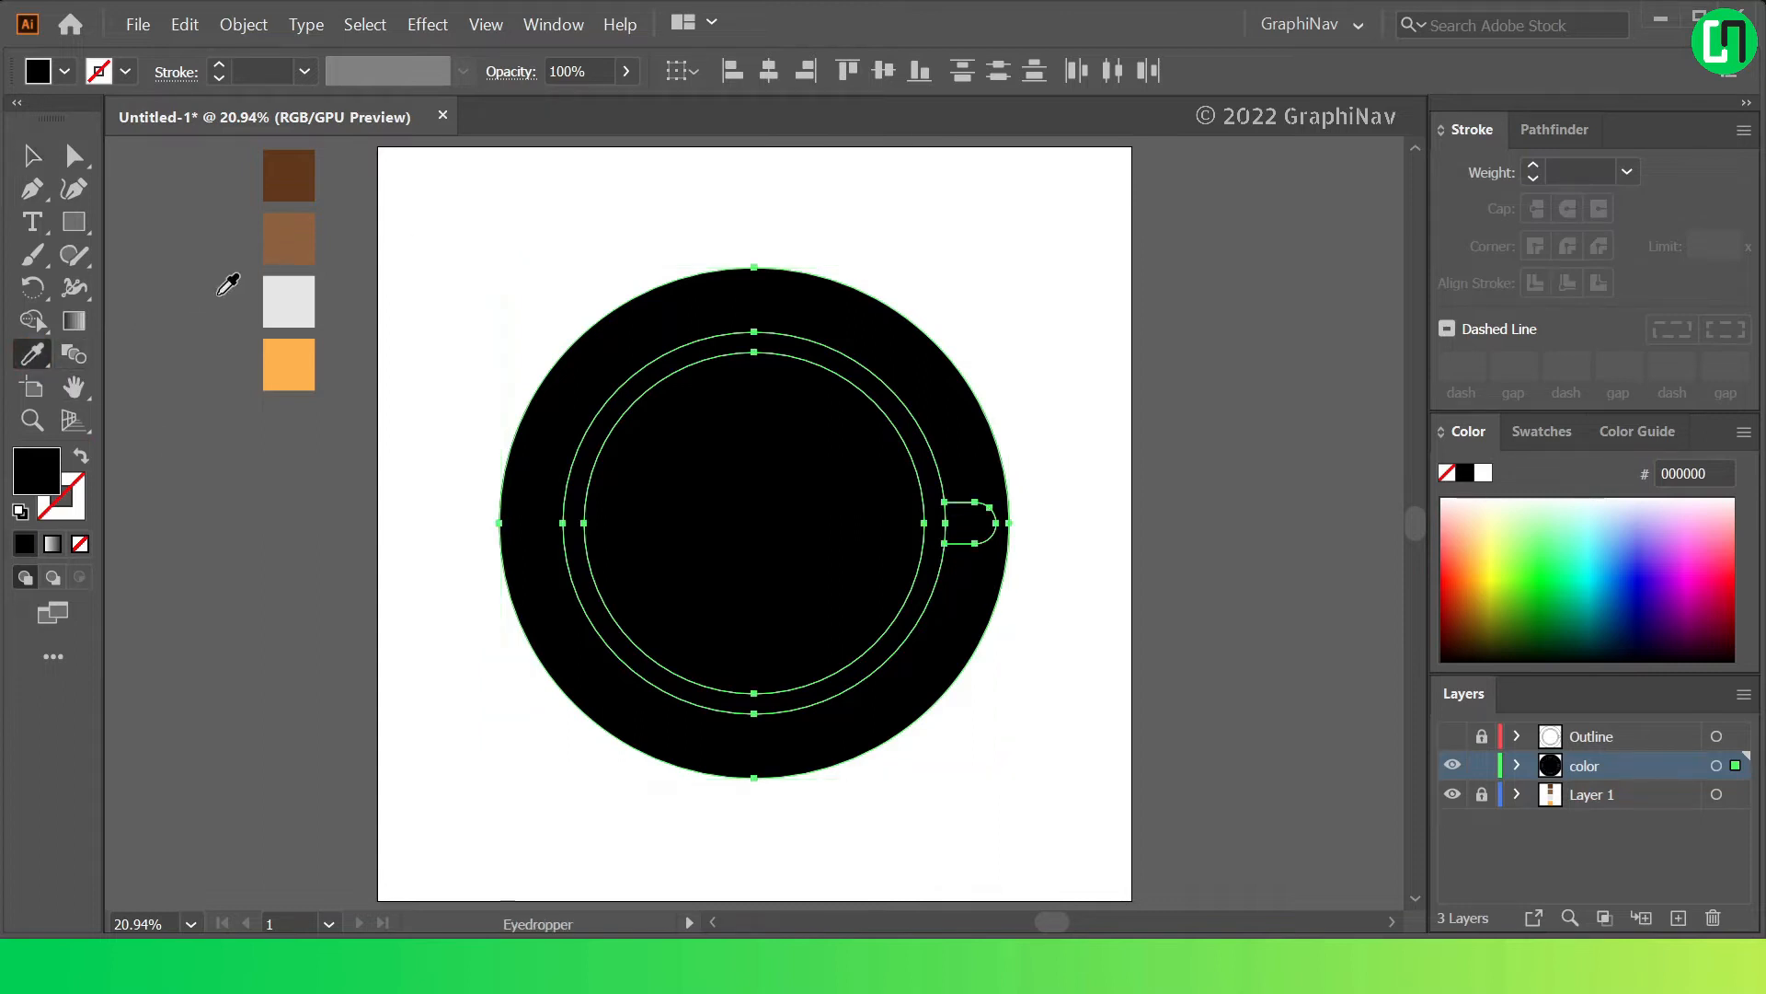
{"action": "left_click", "coordinate": [305, 281]}
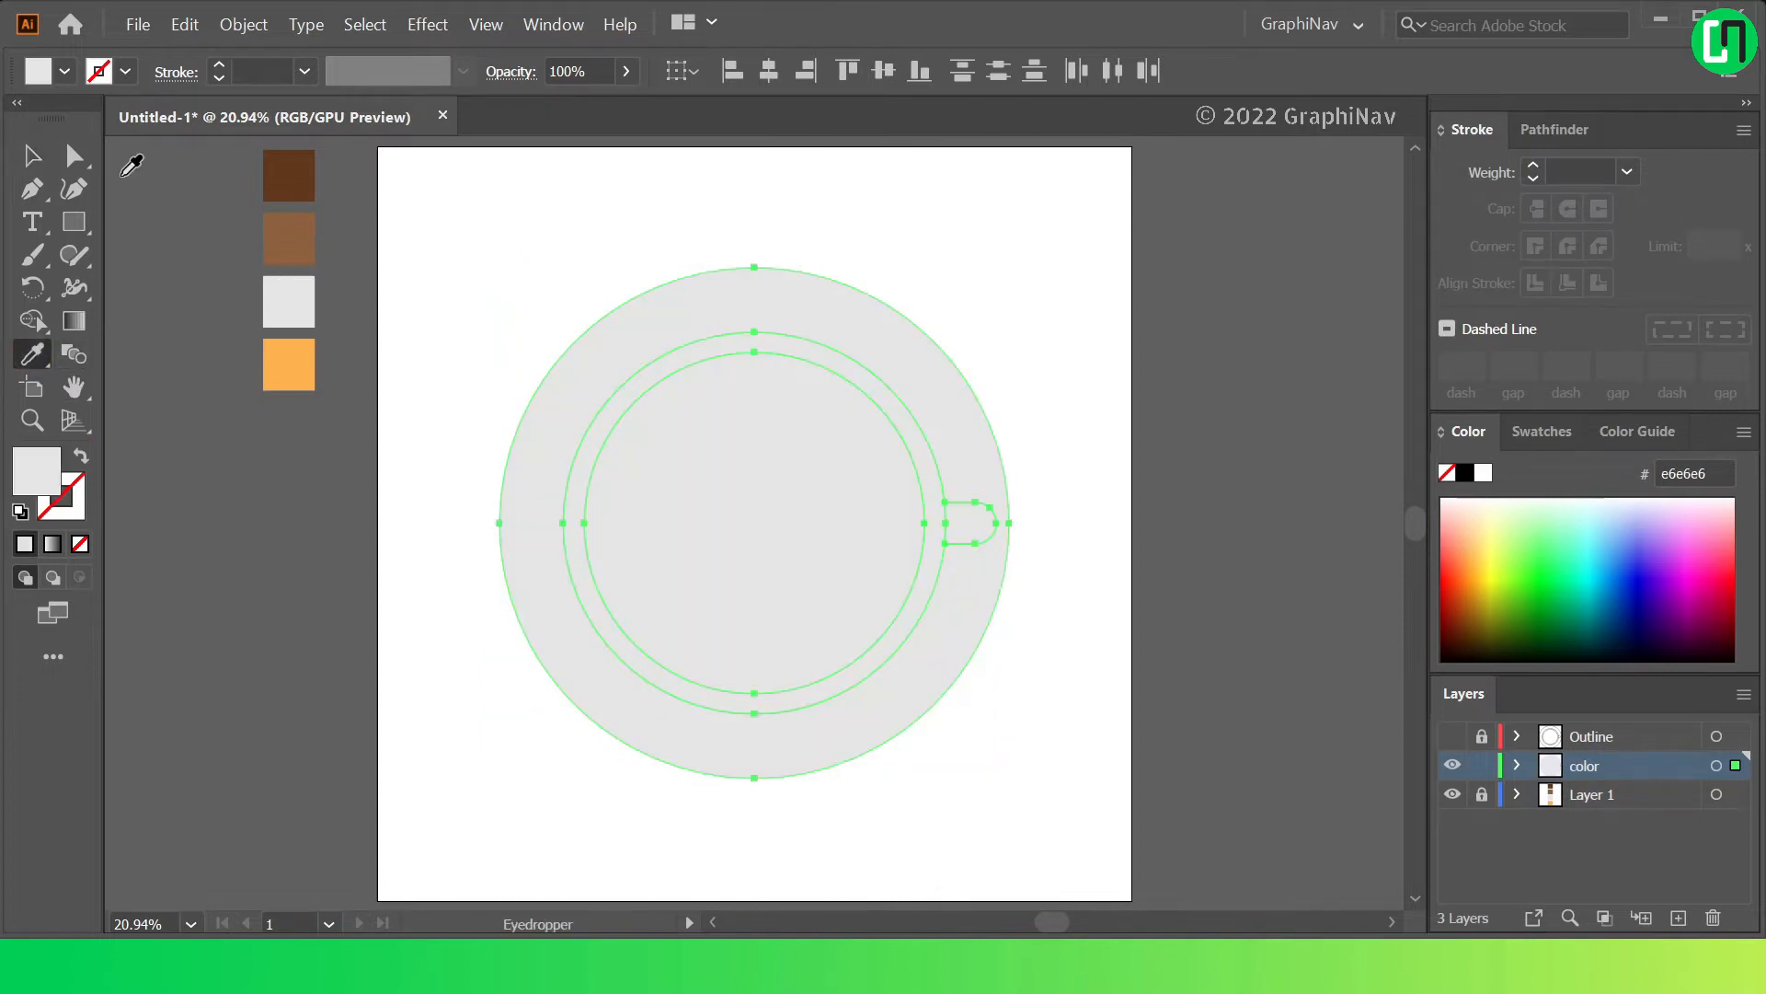
{"action": "key", "text": "v"}
{"action": "left_click", "coordinate": [1055, 228]}
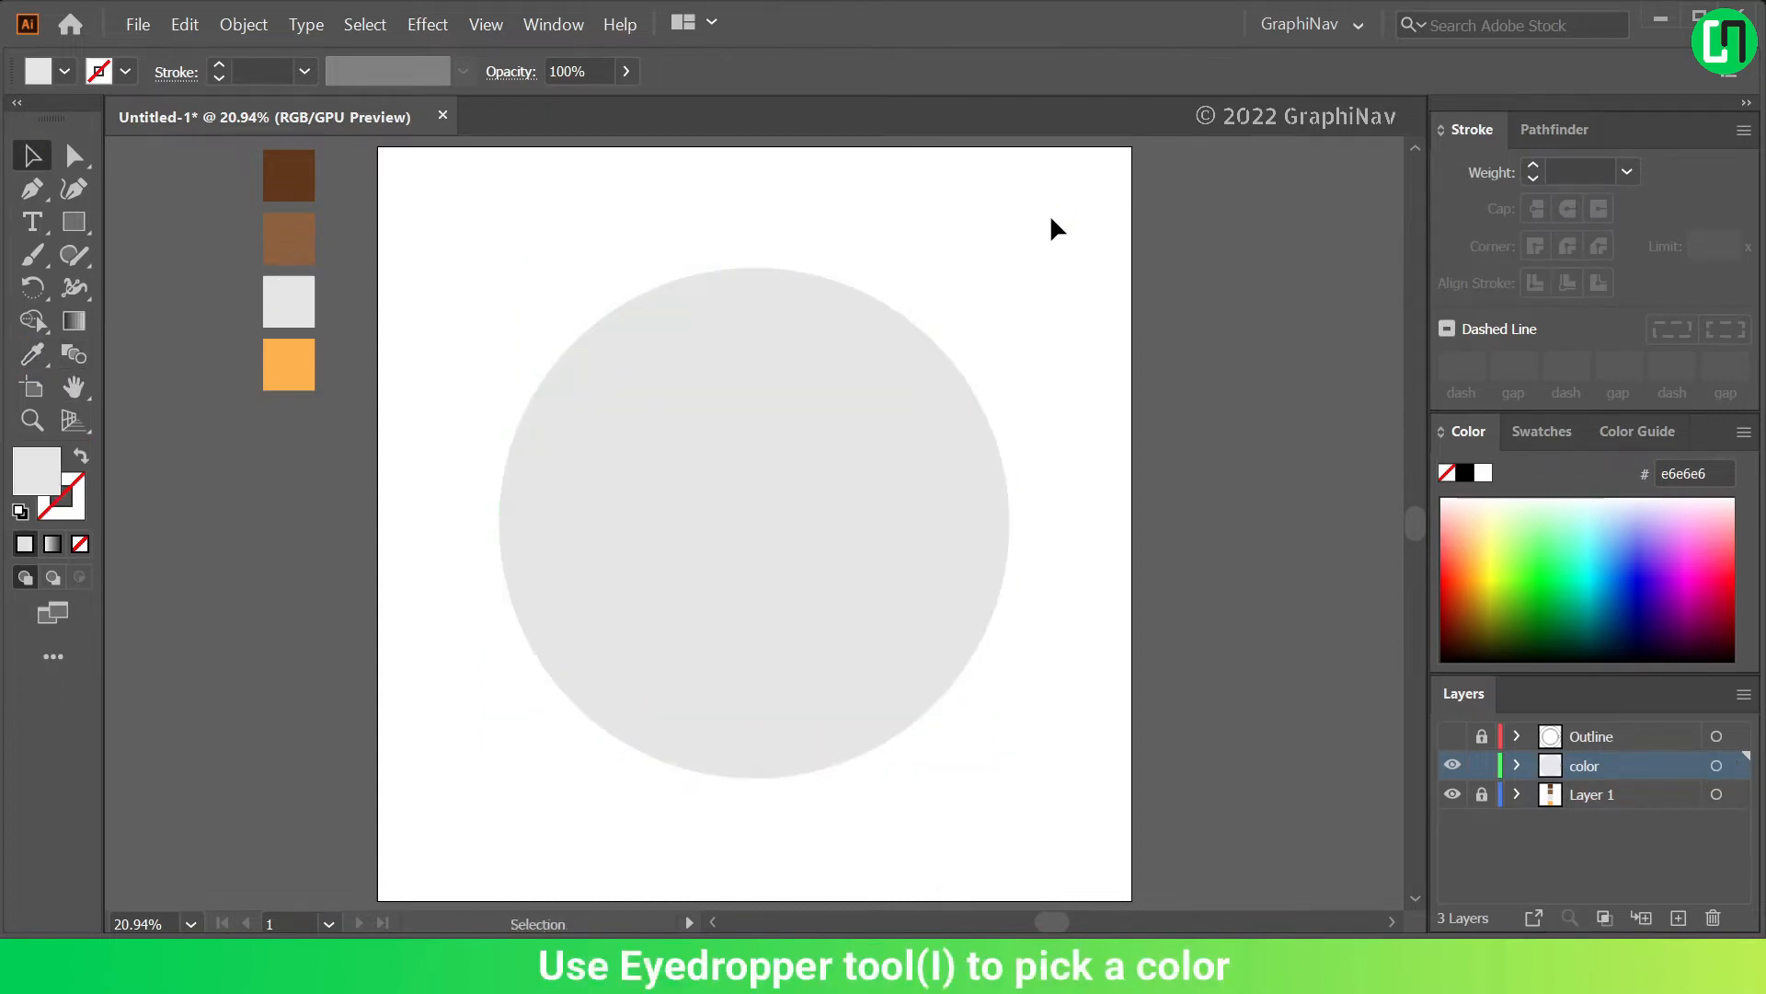
Show the Outline layer again and fill the inner coffee circle with the dark brown sample 603814
{"action": "left_click", "coordinate": [1453, 738]}
{"action": "left_click", "coordinate": [740, 454]}
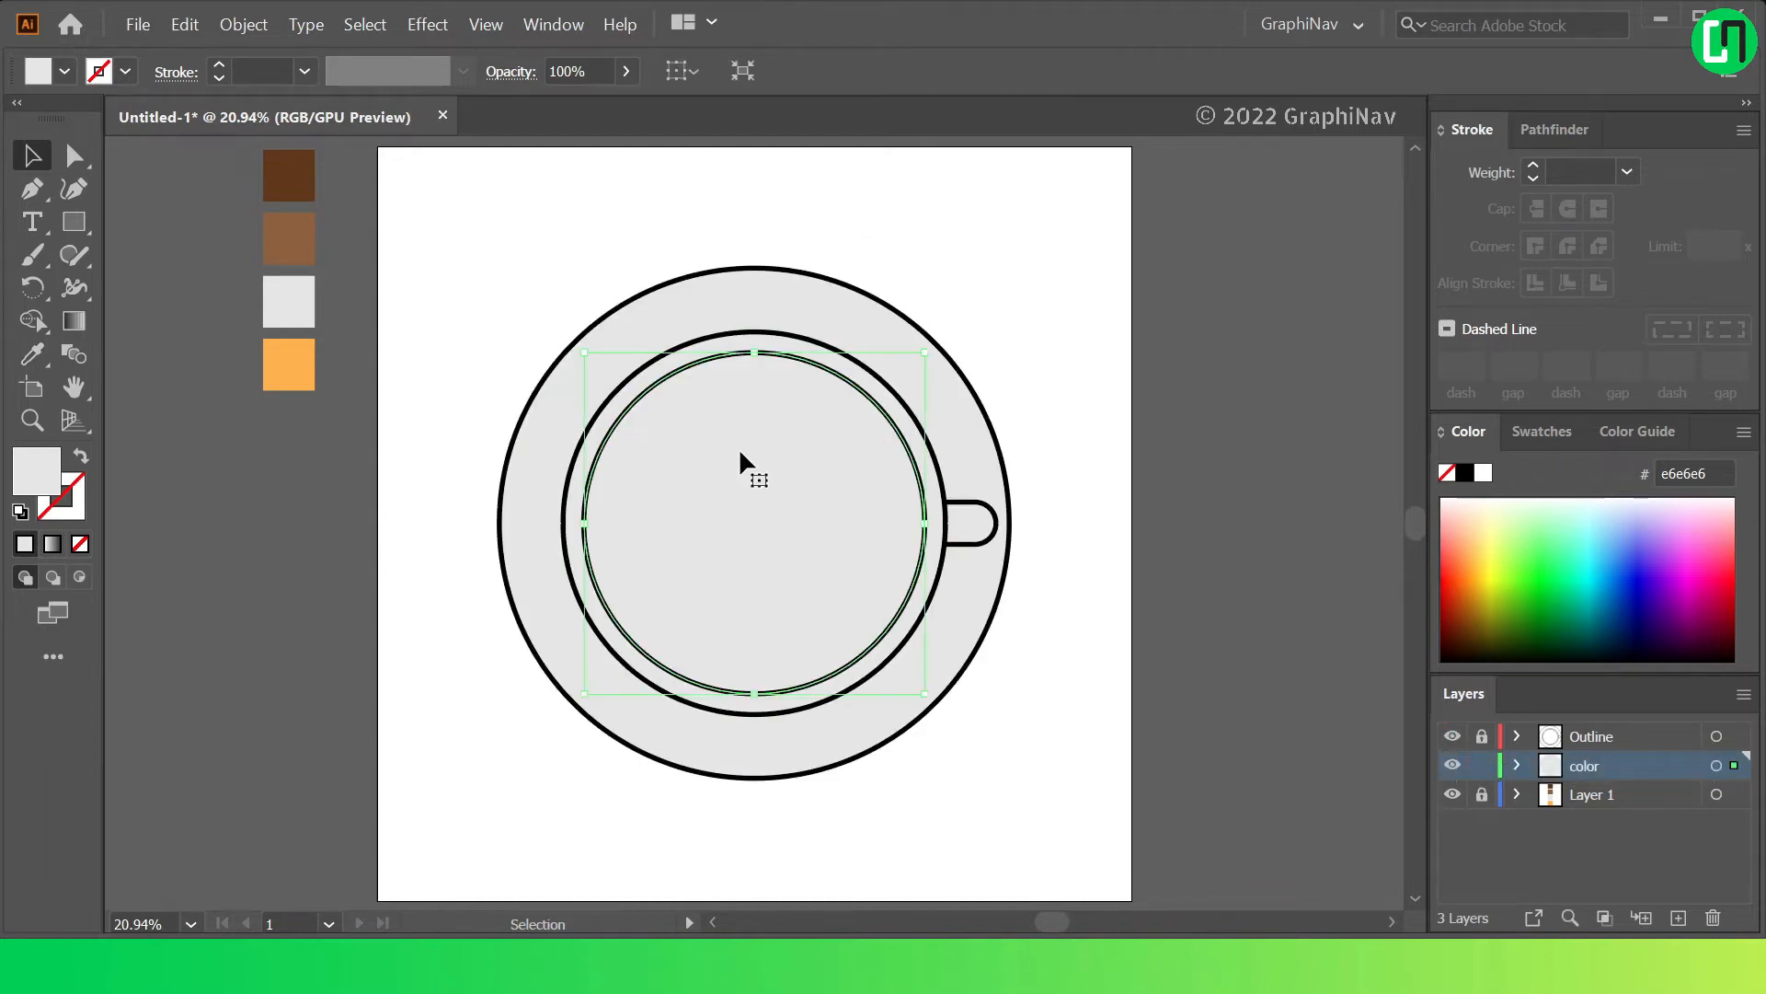
{"action": "left_click", "coordinate": [33, 355]}
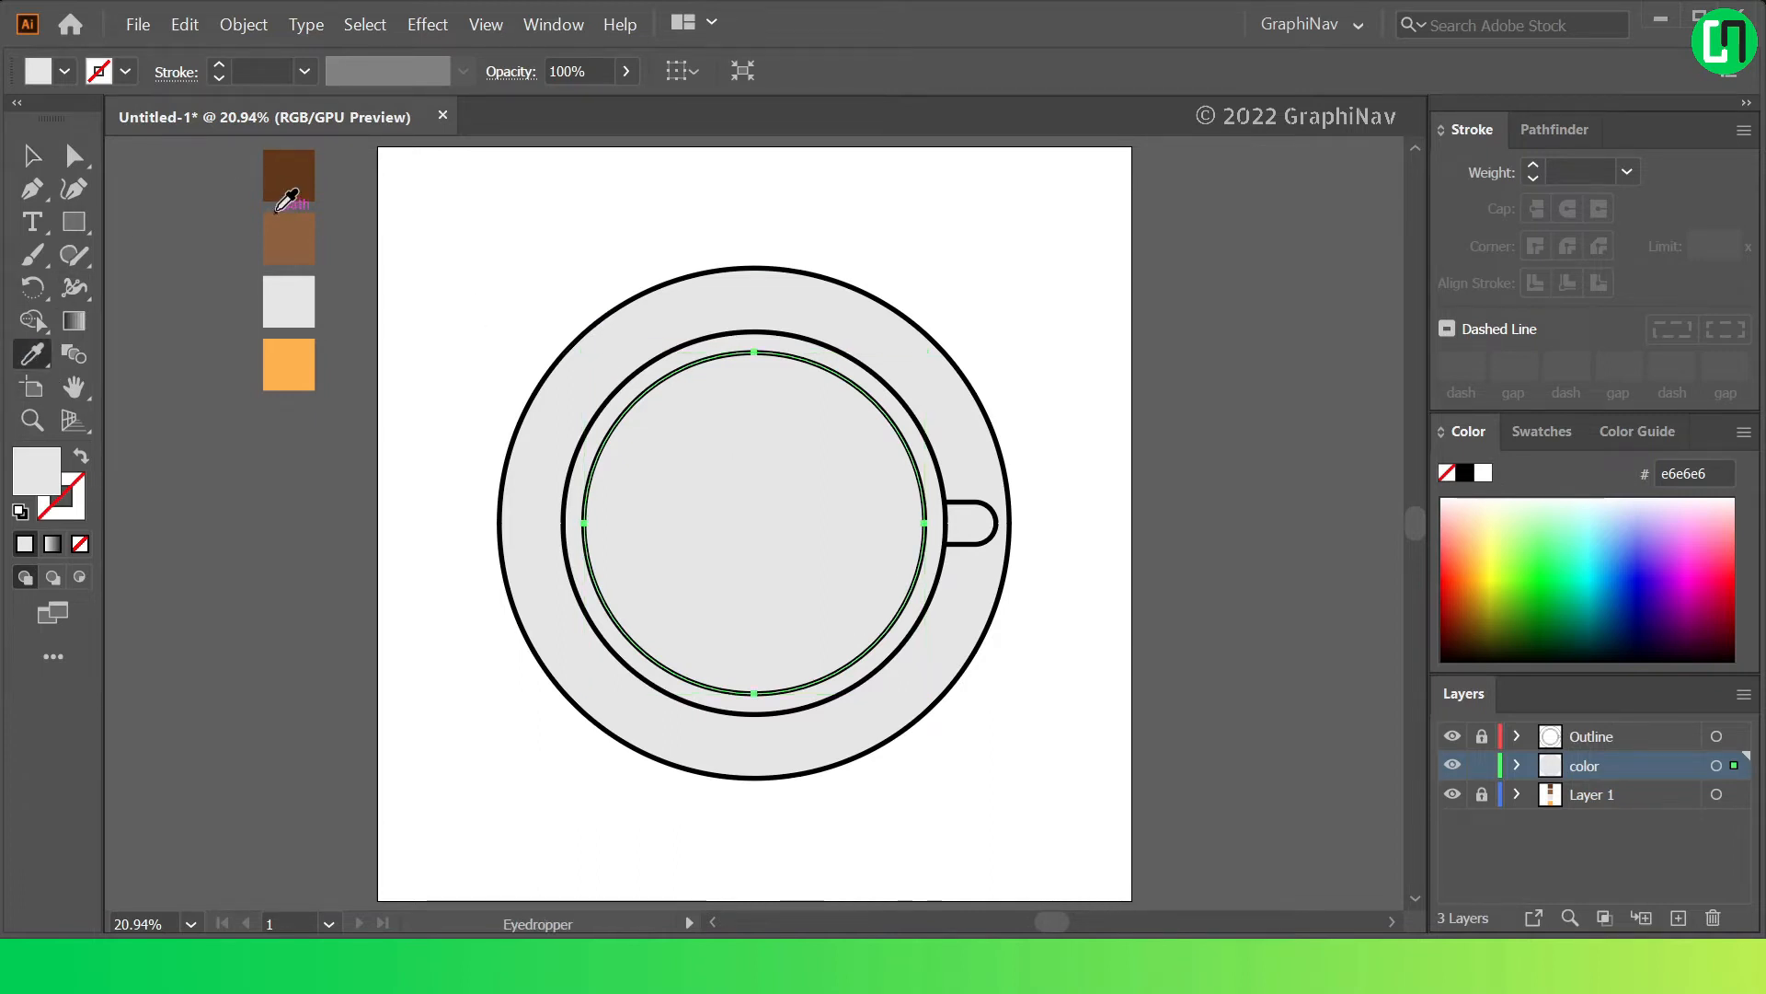
{"action": "left_click", "coordinate": [301, 167]}
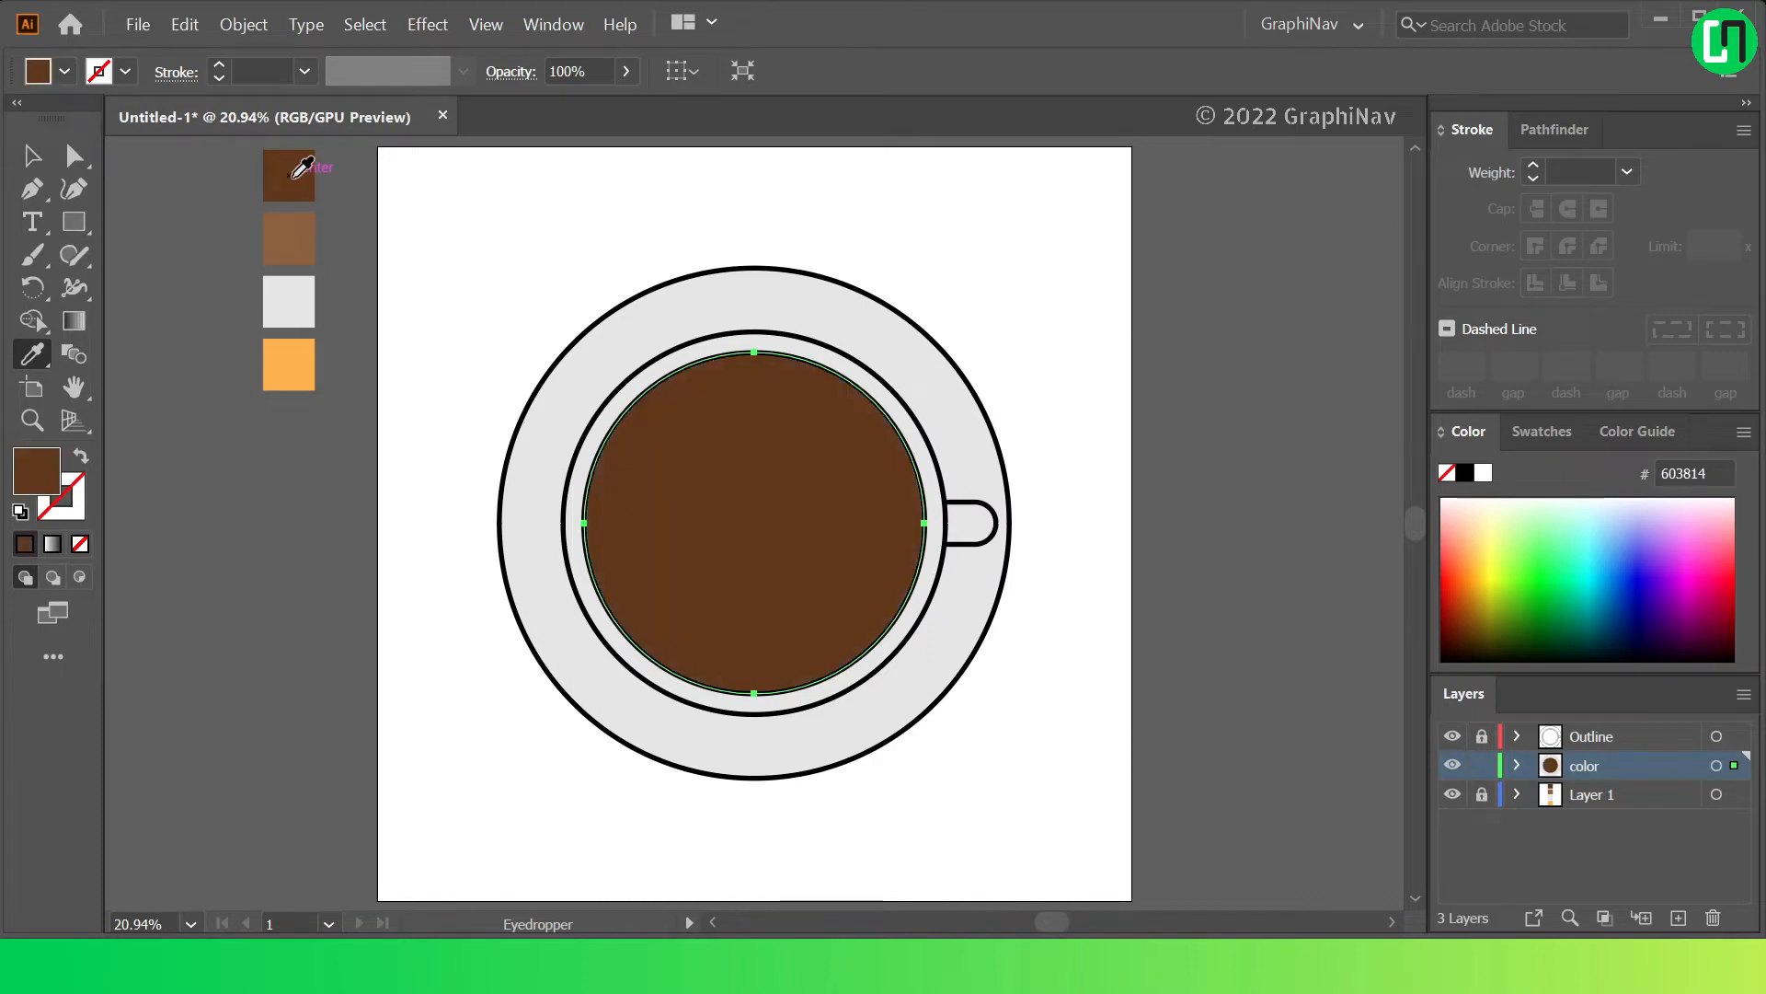
{"action": "left_click", "coordinate": [32, 156]}
{"action": "left_click", "coordinate": [983, 272]}
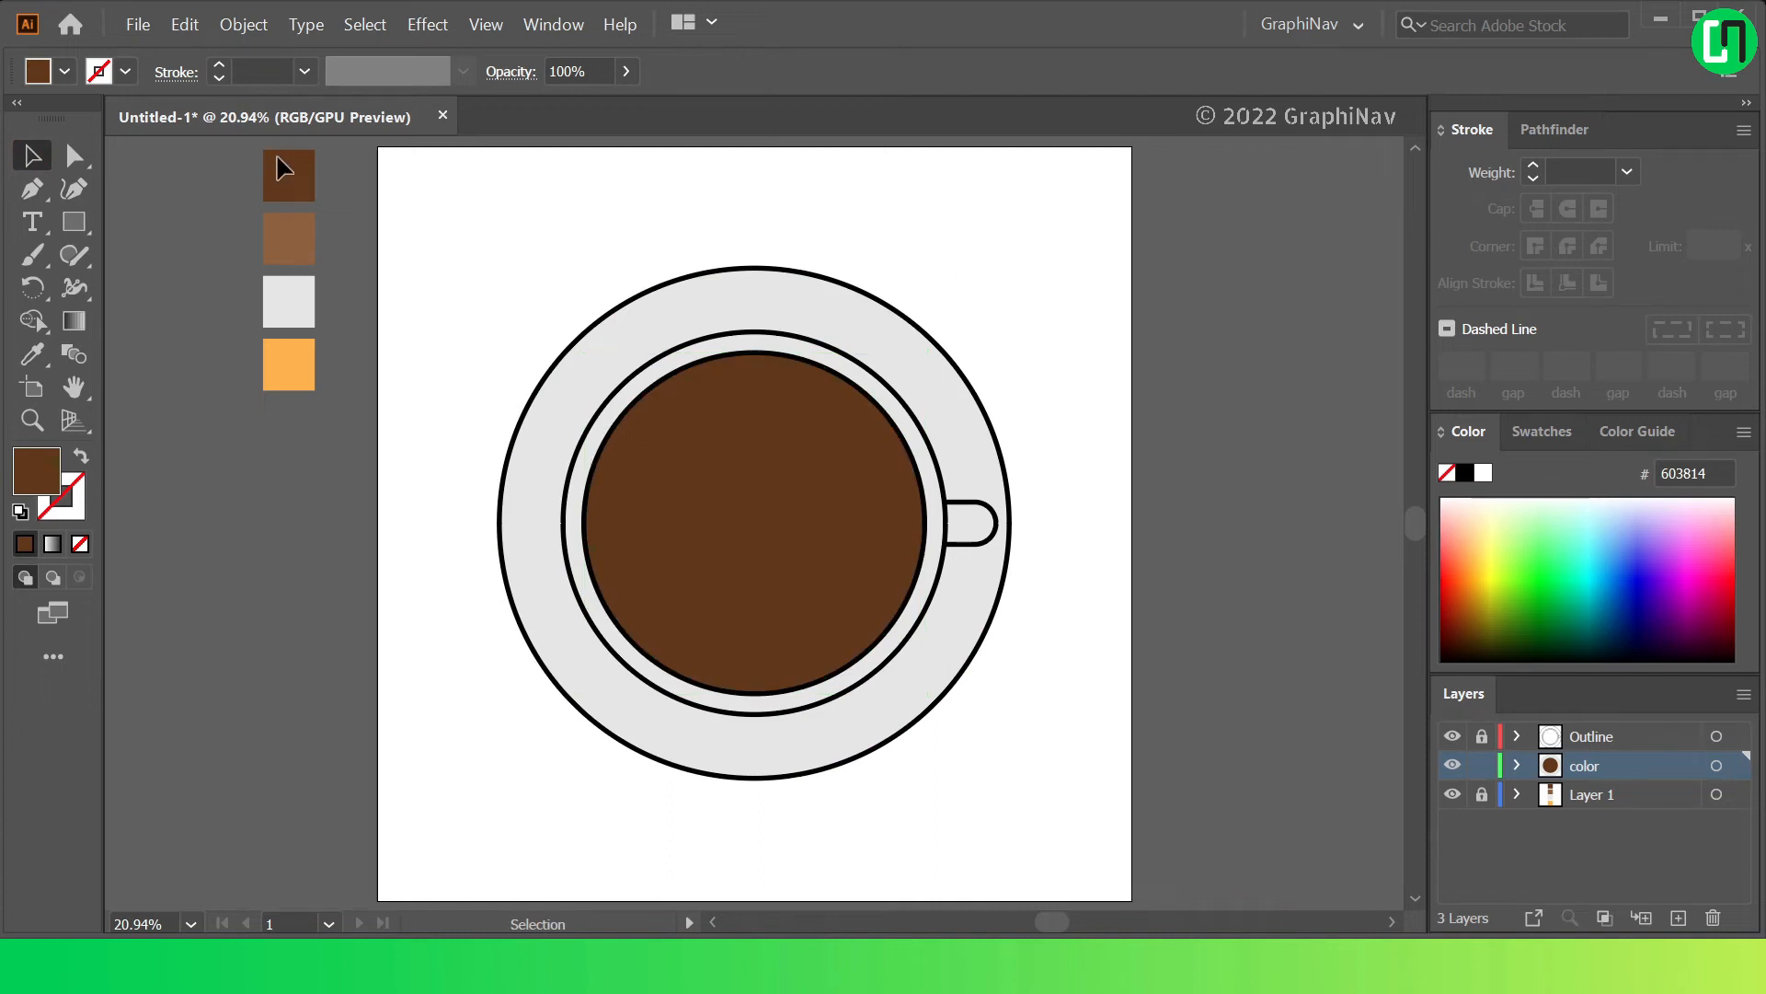
Set up the Pen tool to draw with no fill and an orange swatch stroke
{"action": "left_click_drag", "start_coordinate": [35, 196], "coordinate": [149, 187]}
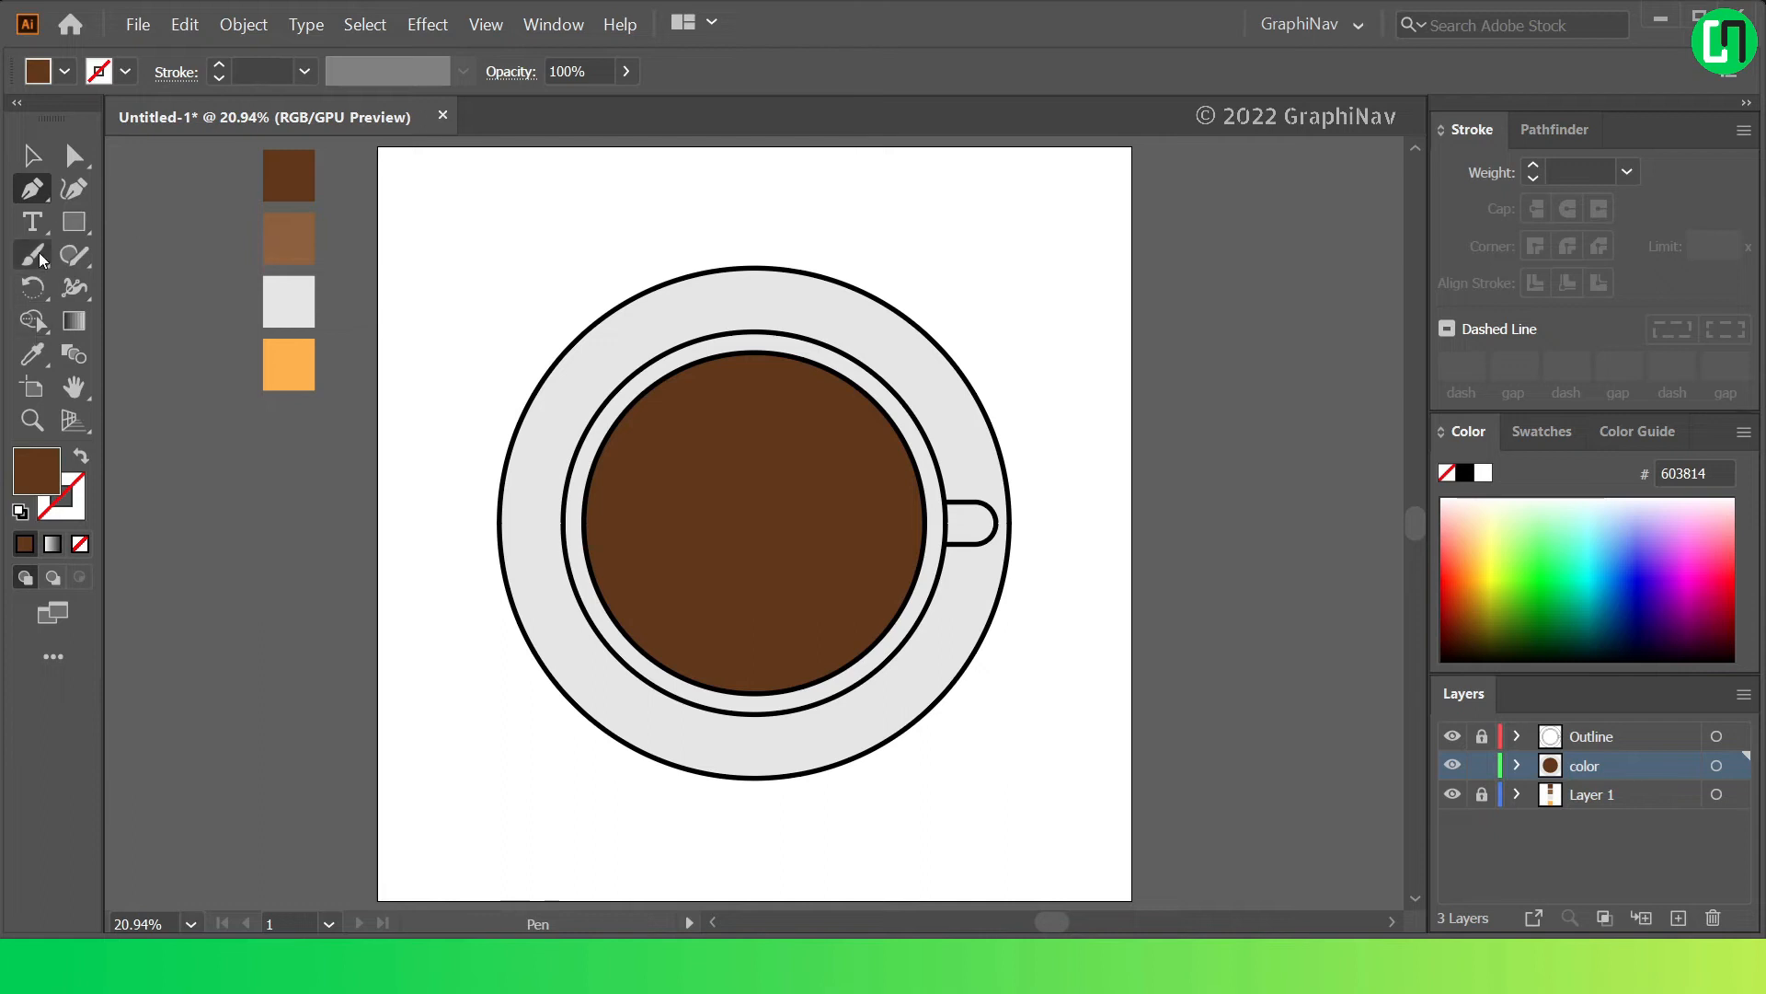
{"action": "left_click", "coordinate": [78, 458]}
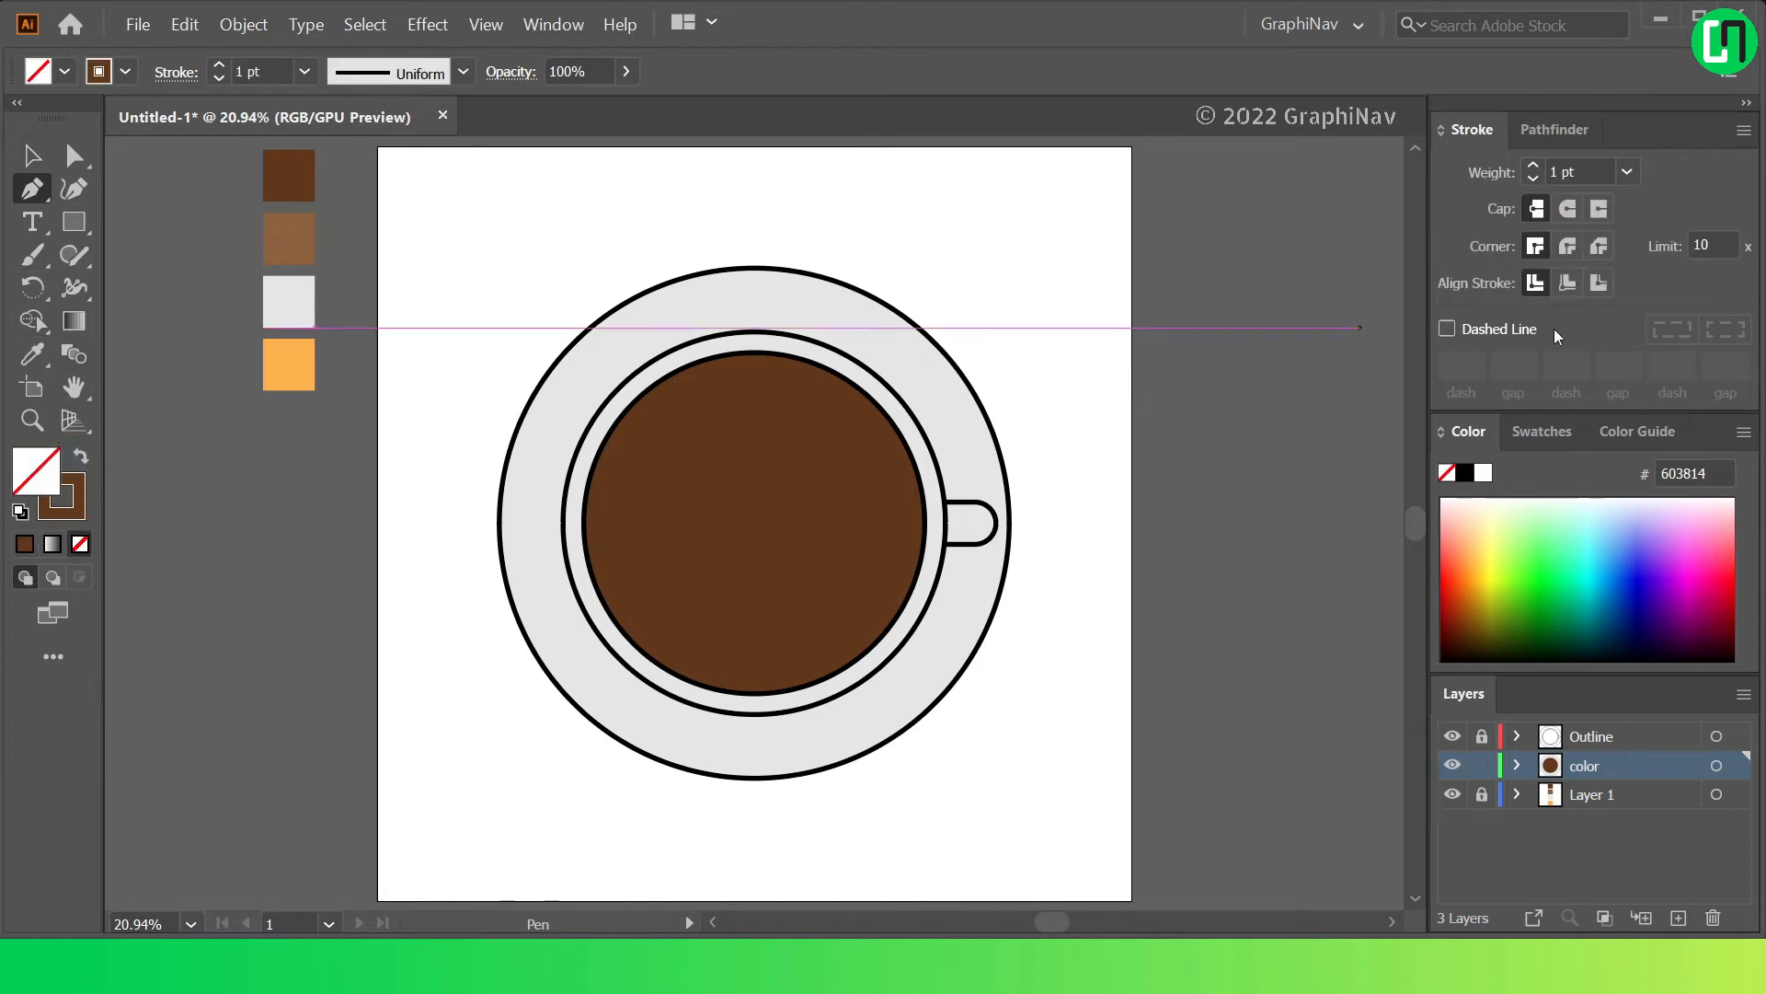
{"action": "left_click", "coordinate": [1542, 431]}
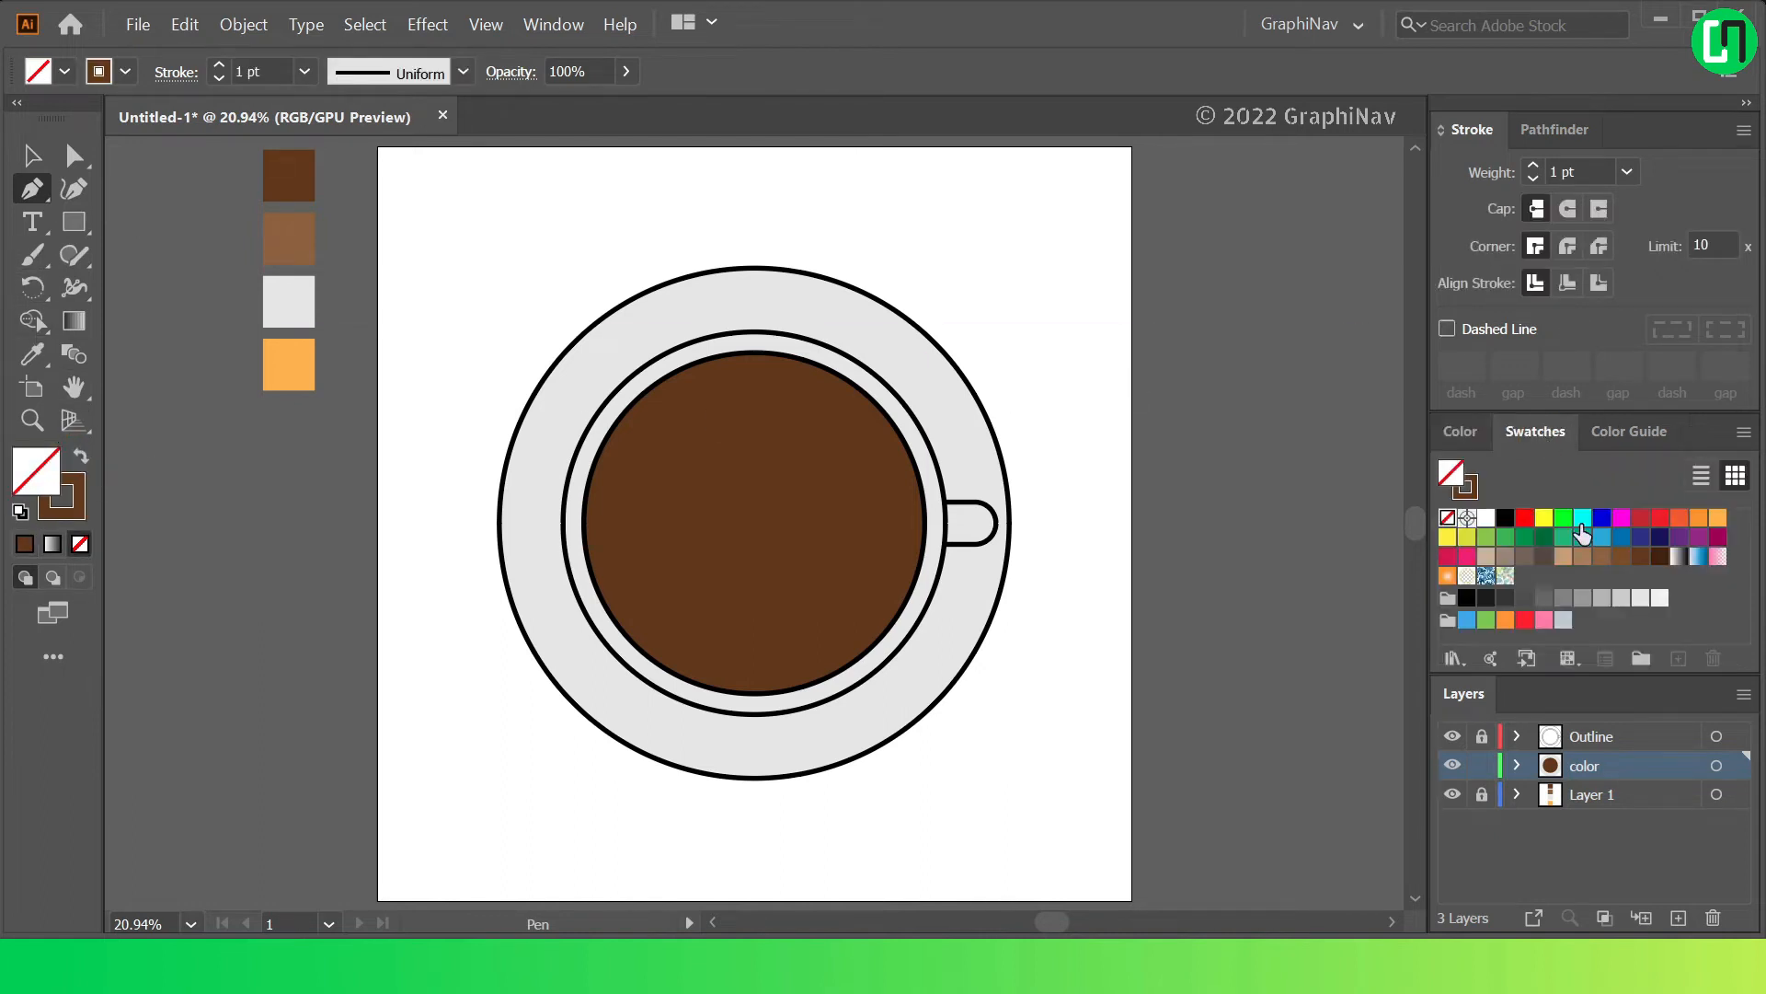
{"action": "left_click", "coordinate": [80, 483]}
{"action": "left_click", "coordinate": [1534, 431]}
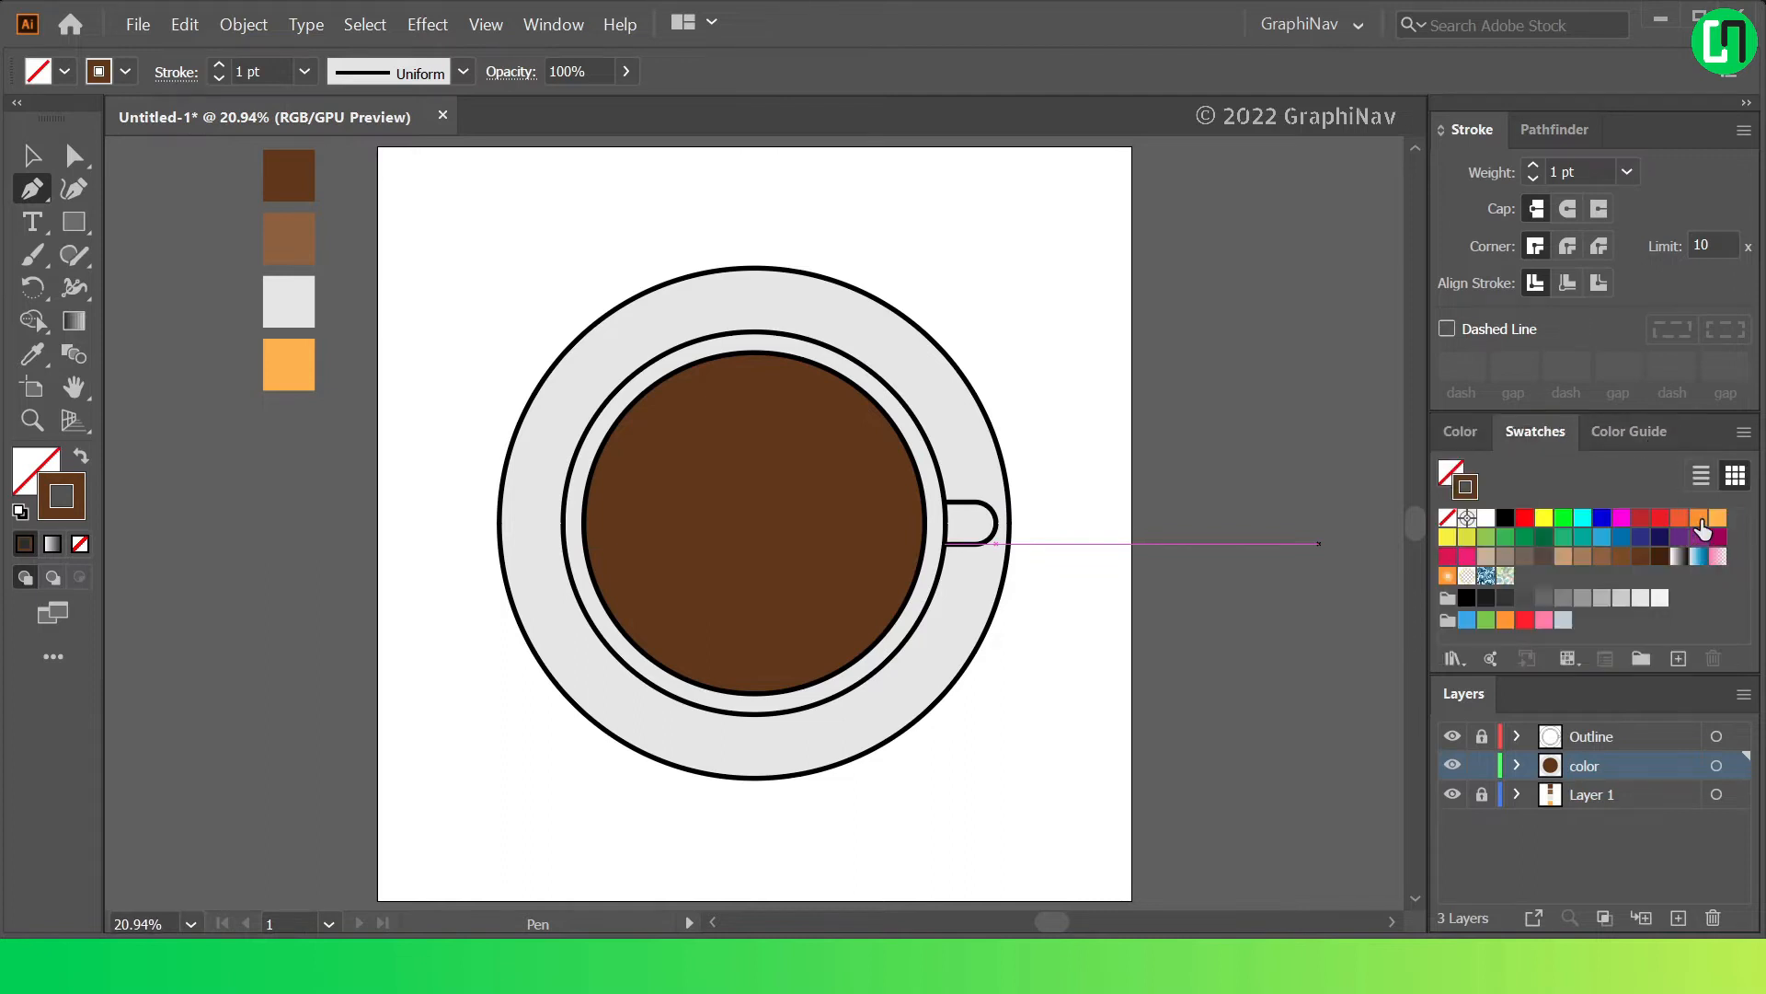
{"action": "left_click", "coordinate": [1700, 518]}
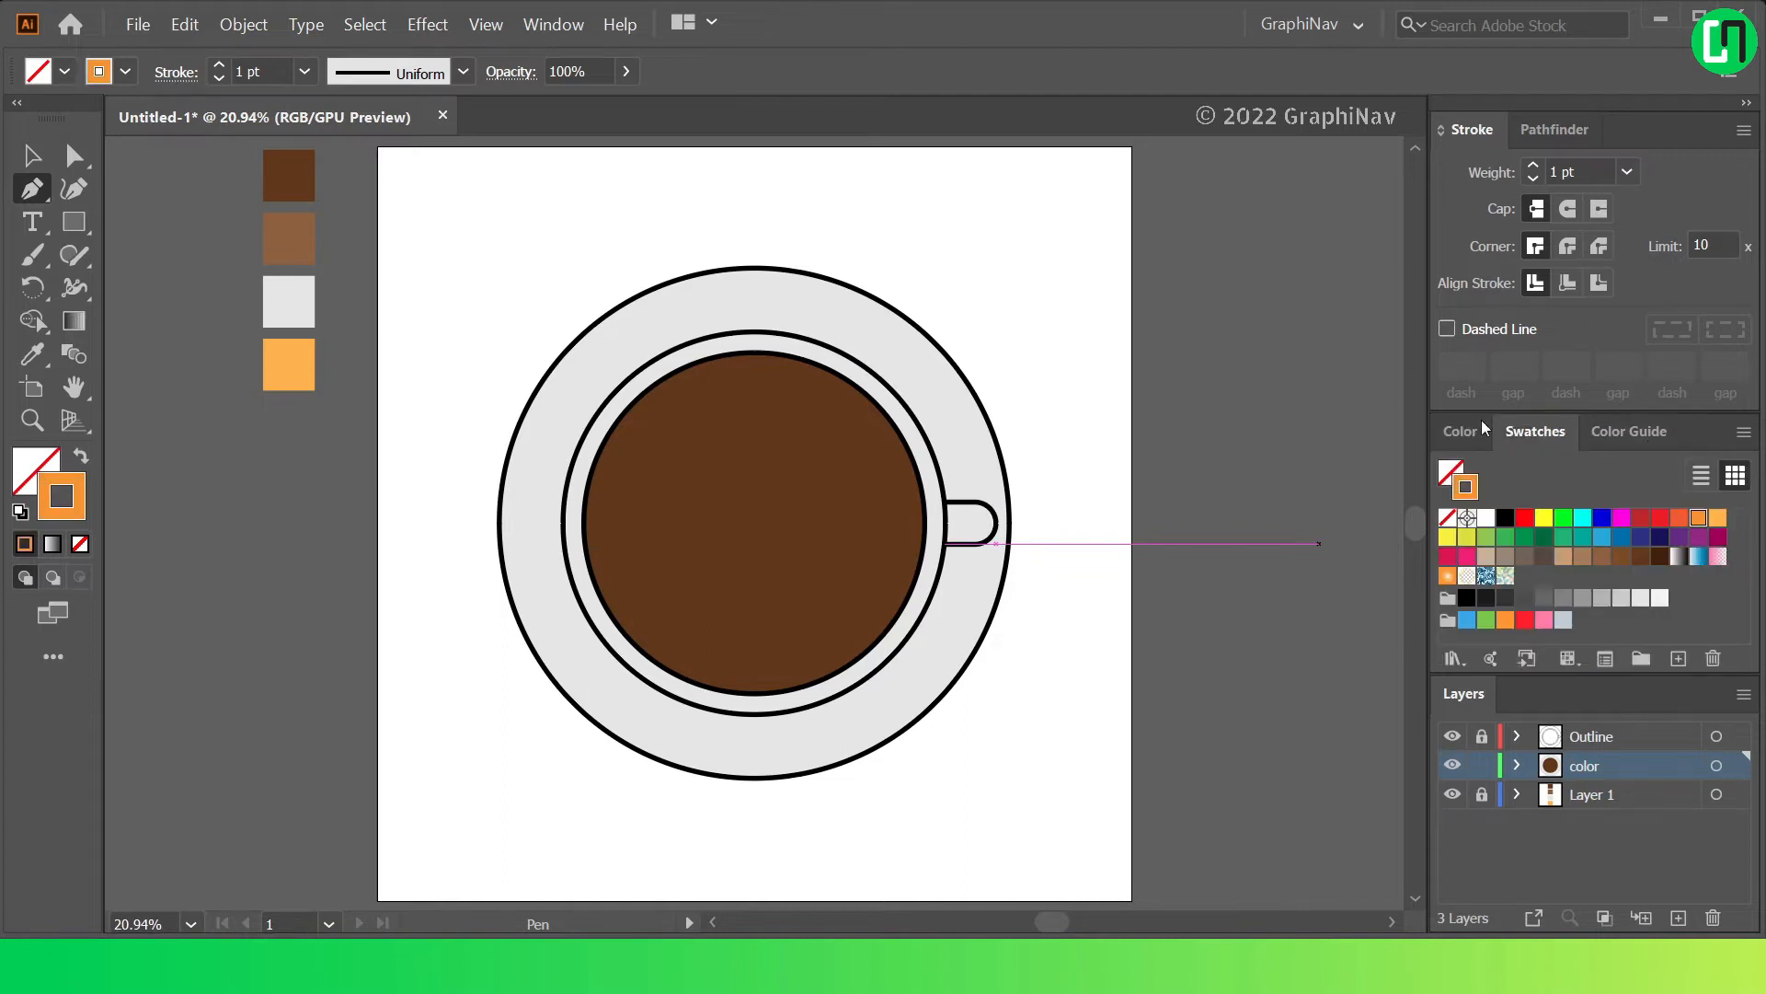
Draw a closed shape with a wavy edge running down the middle of the coffee circle and enclosing its right half
{"action": "left_click", "coordinate": [810, 354]}
{"action": "left_click_drag", "start_coordinate": [762, 491], "coordinate": [702, 653]}
{"action": "key", "text": "ctrl+z"}
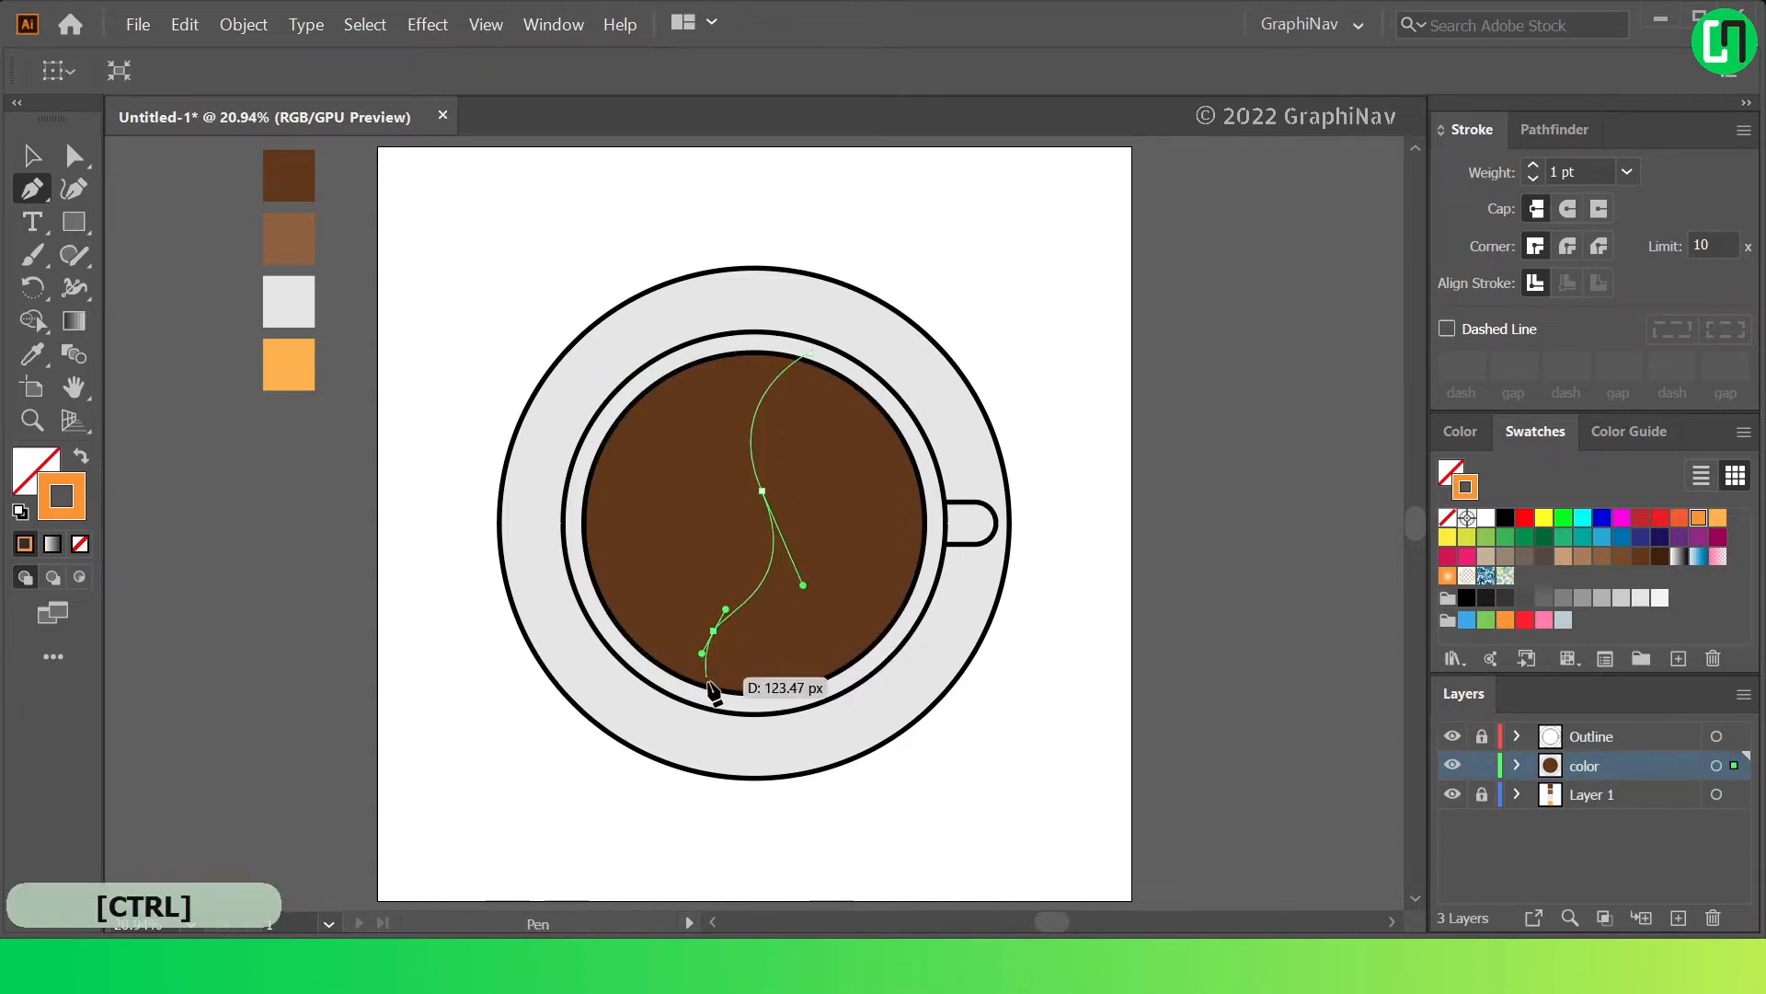
{"action": "left_click_drag", "start_coordinate": [764, 730], "coordinate": [849, 769]}
{"action": "left_click", "coordinate": [1015, 795]}
{"action": "left_click", "coordinate": [1060, 512]}
{"action": "left_click", "coordinate": [1042, 323]}
{"action": "left_click", "coordinate": [822, 323]}
{"action": "left_click", "coordinate": [824, 348]}
{"action": "left_click", "coordinate": [957, 276], "text": "ctrl"}
Remove the part of the wavy shape that lies outside the coffee circle with Shape Builder
{"action": "left_click", "coordinate": [781, 362]}
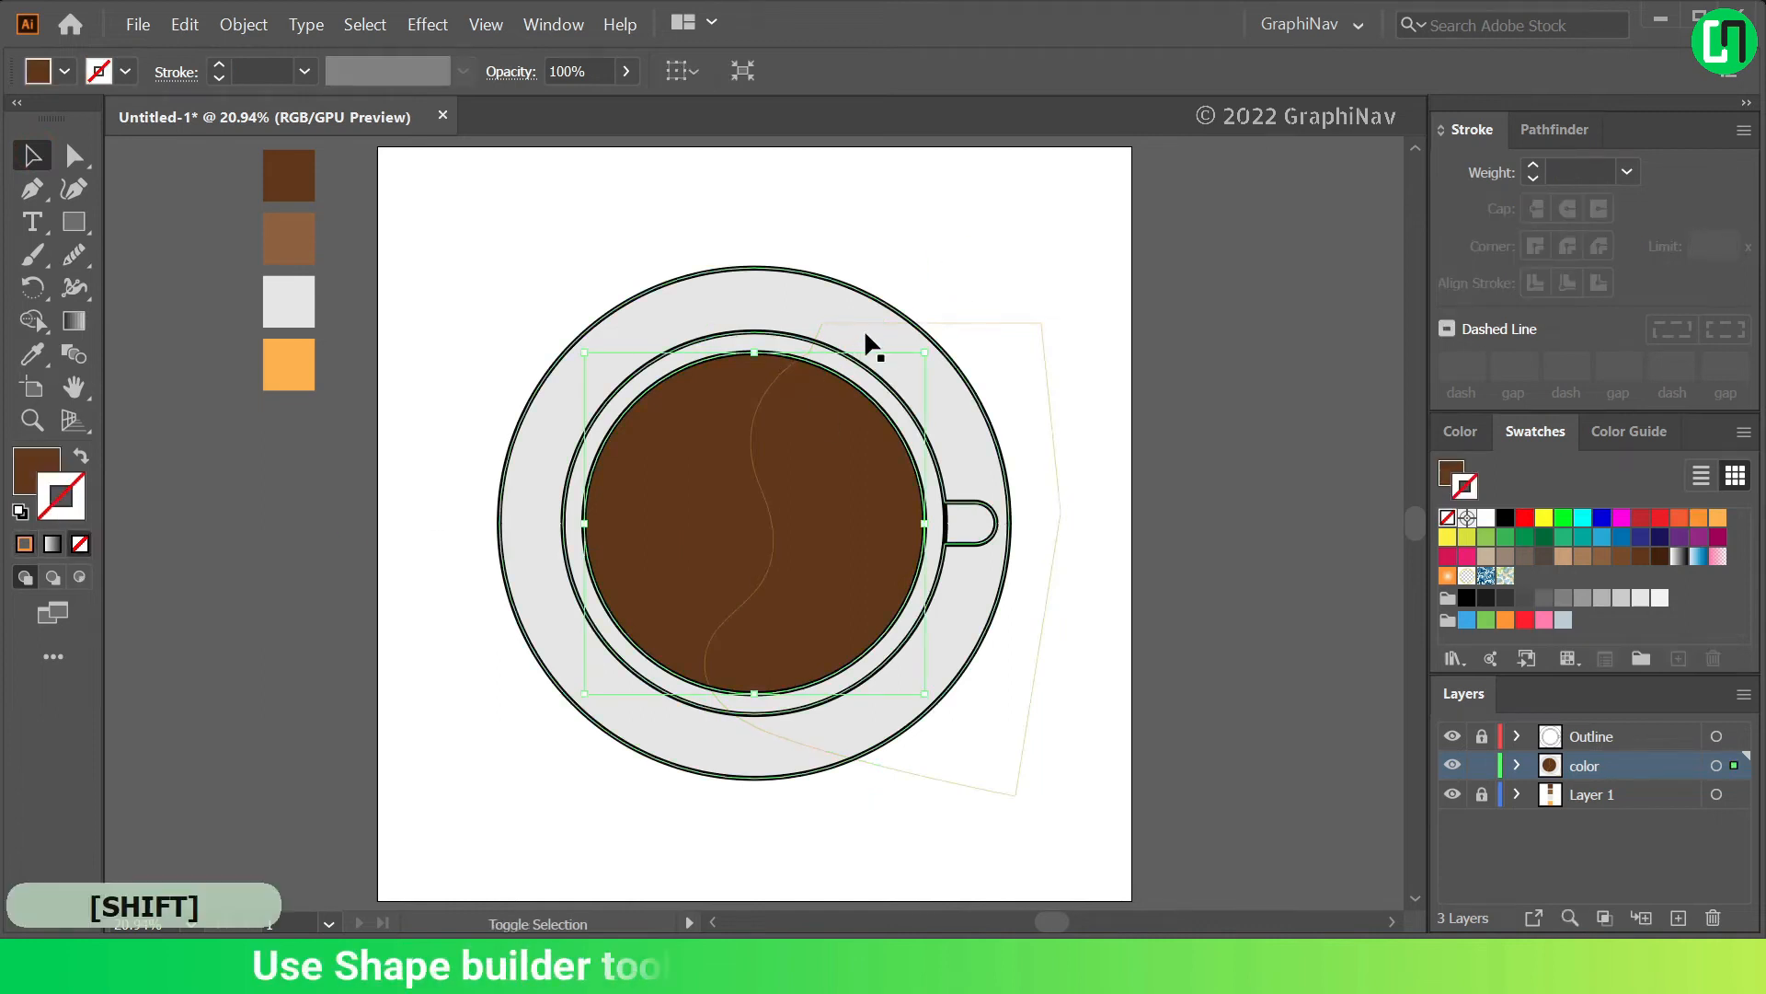
{"action": "left_click", "coordinate": [869, 322], "text": "shift"}
{"action": "right_click", "coordinate": [34, 322]}
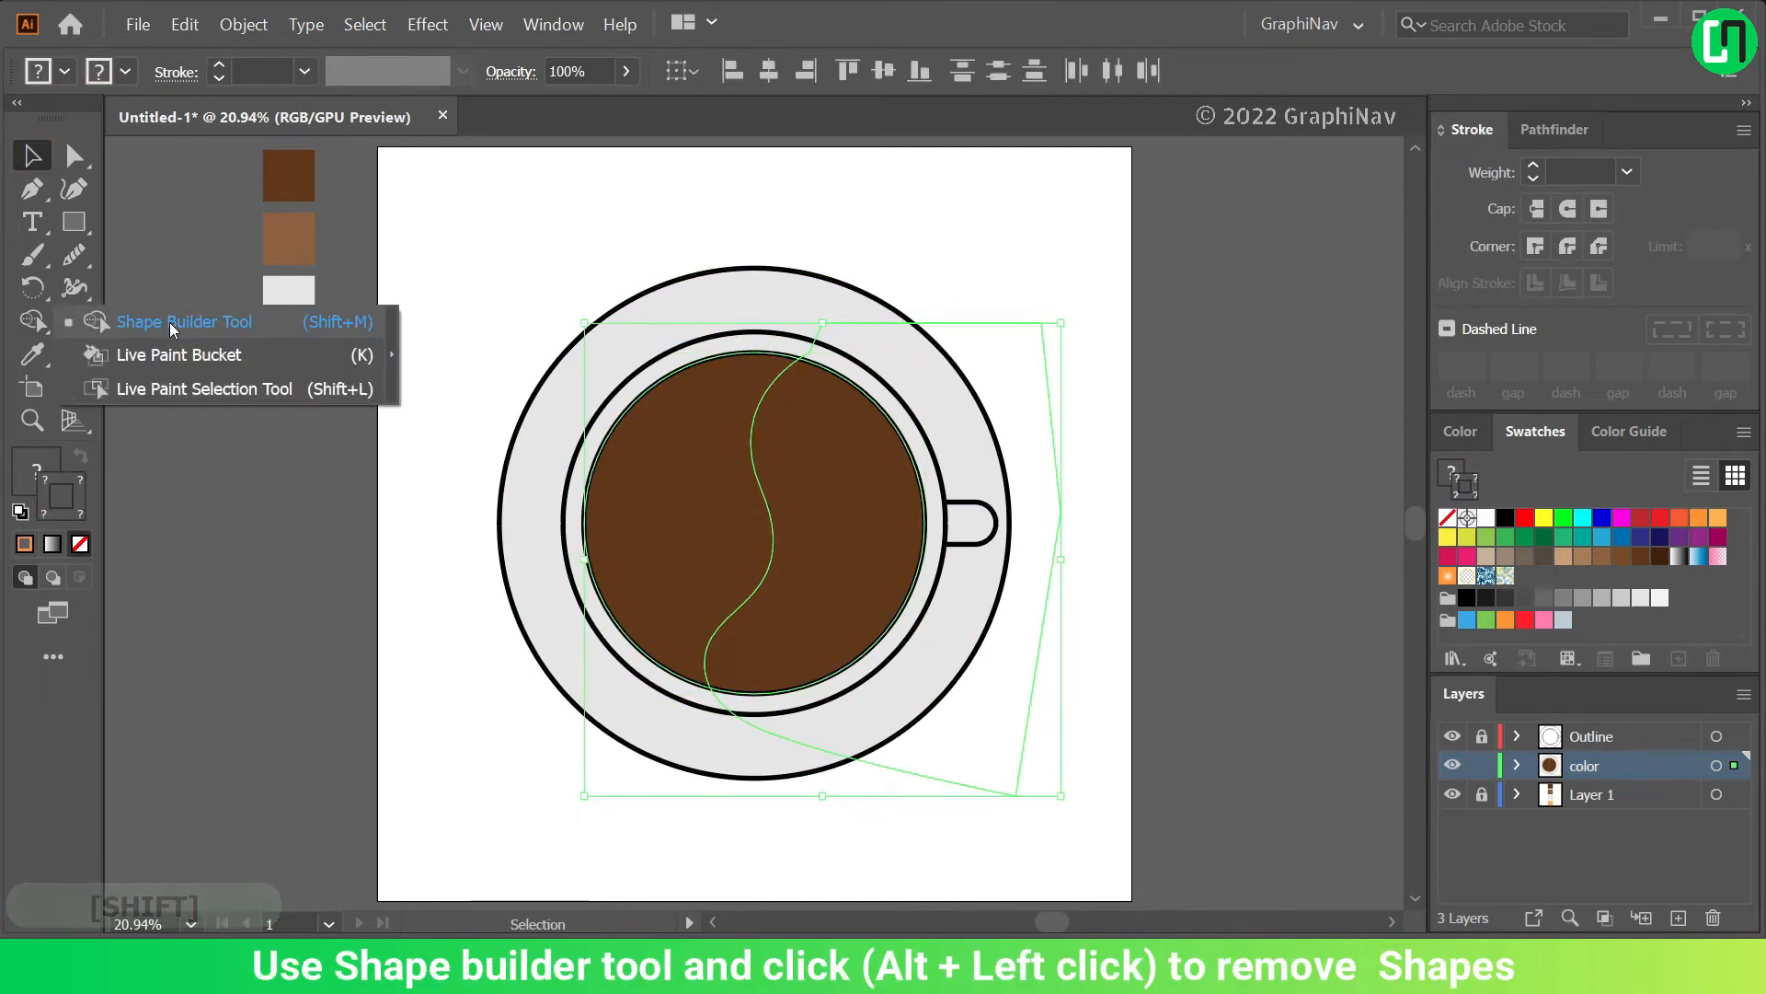
{"action": "left_click", "coordinate": [172, 326]}
{"action": "left_click", "coordinate": [957, 409], "text": "alt"}
{"action": "key", "text": "v"}
{"action": "left_click", "coordinate": [780, 317]}
Remove the stroke from the wavy coffee shape and fill it with the lighter brown sample
{"action": "left_click", "coordinate": [754, 432]}
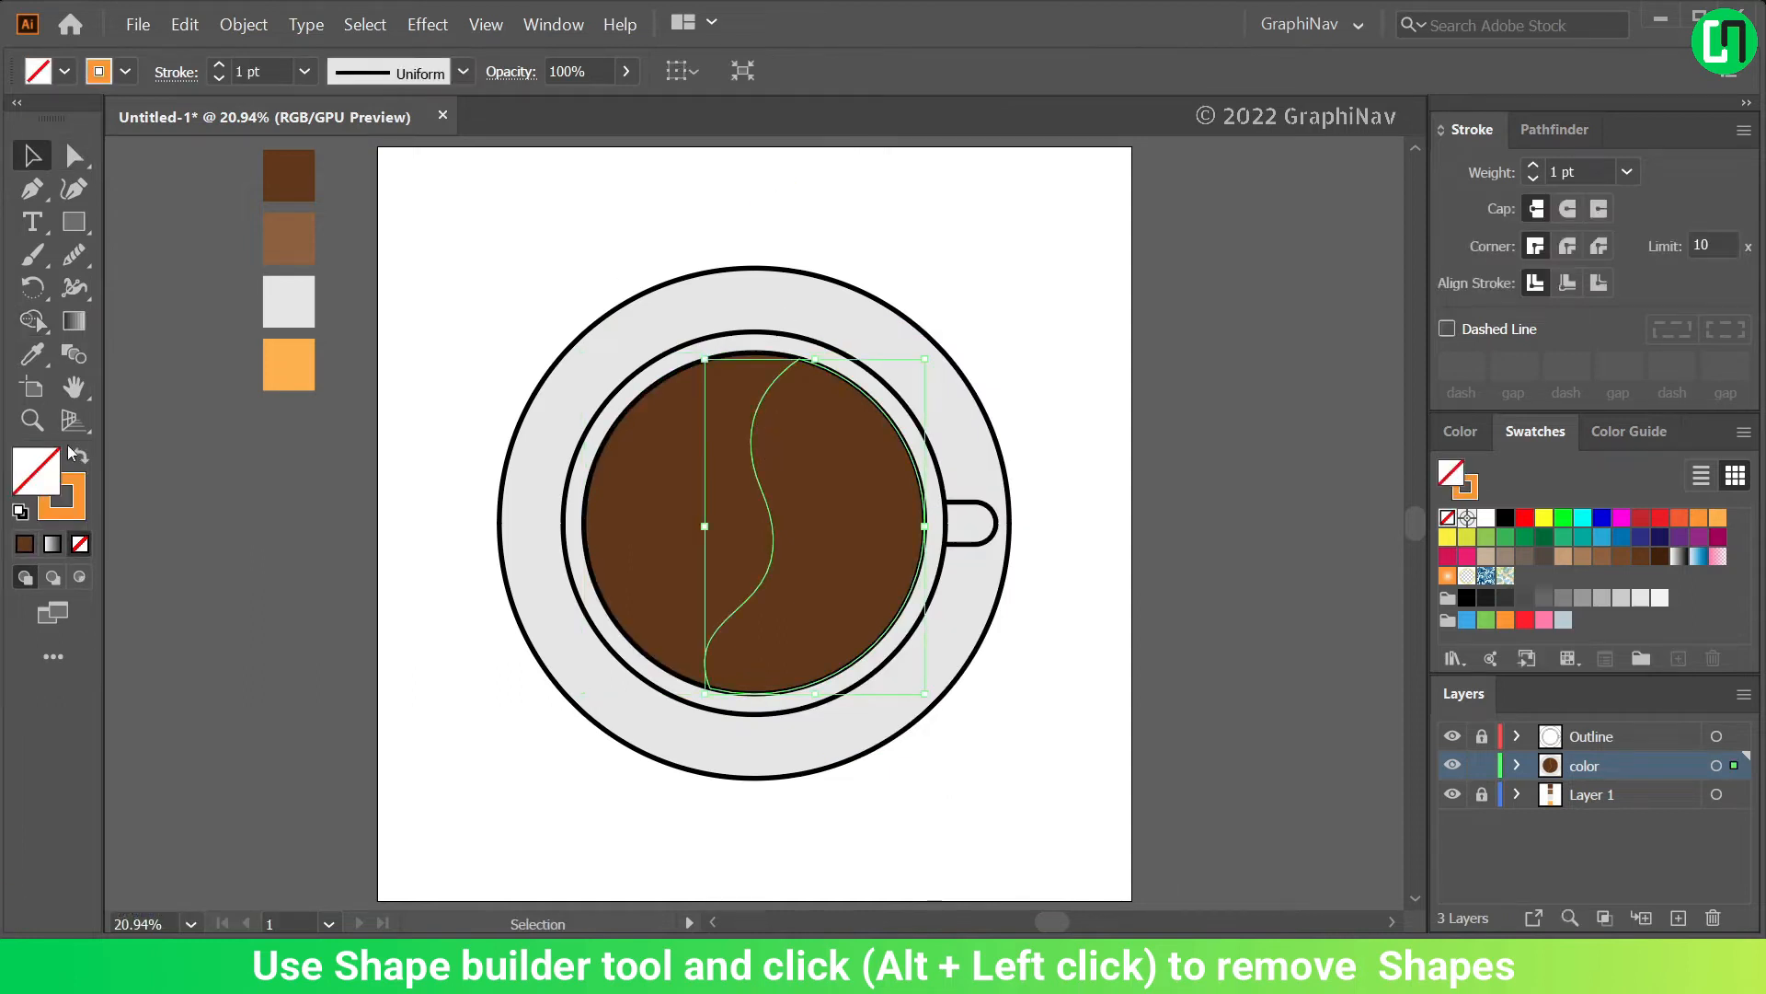
{"action": "left_click", "coordinate": [80, 455]}
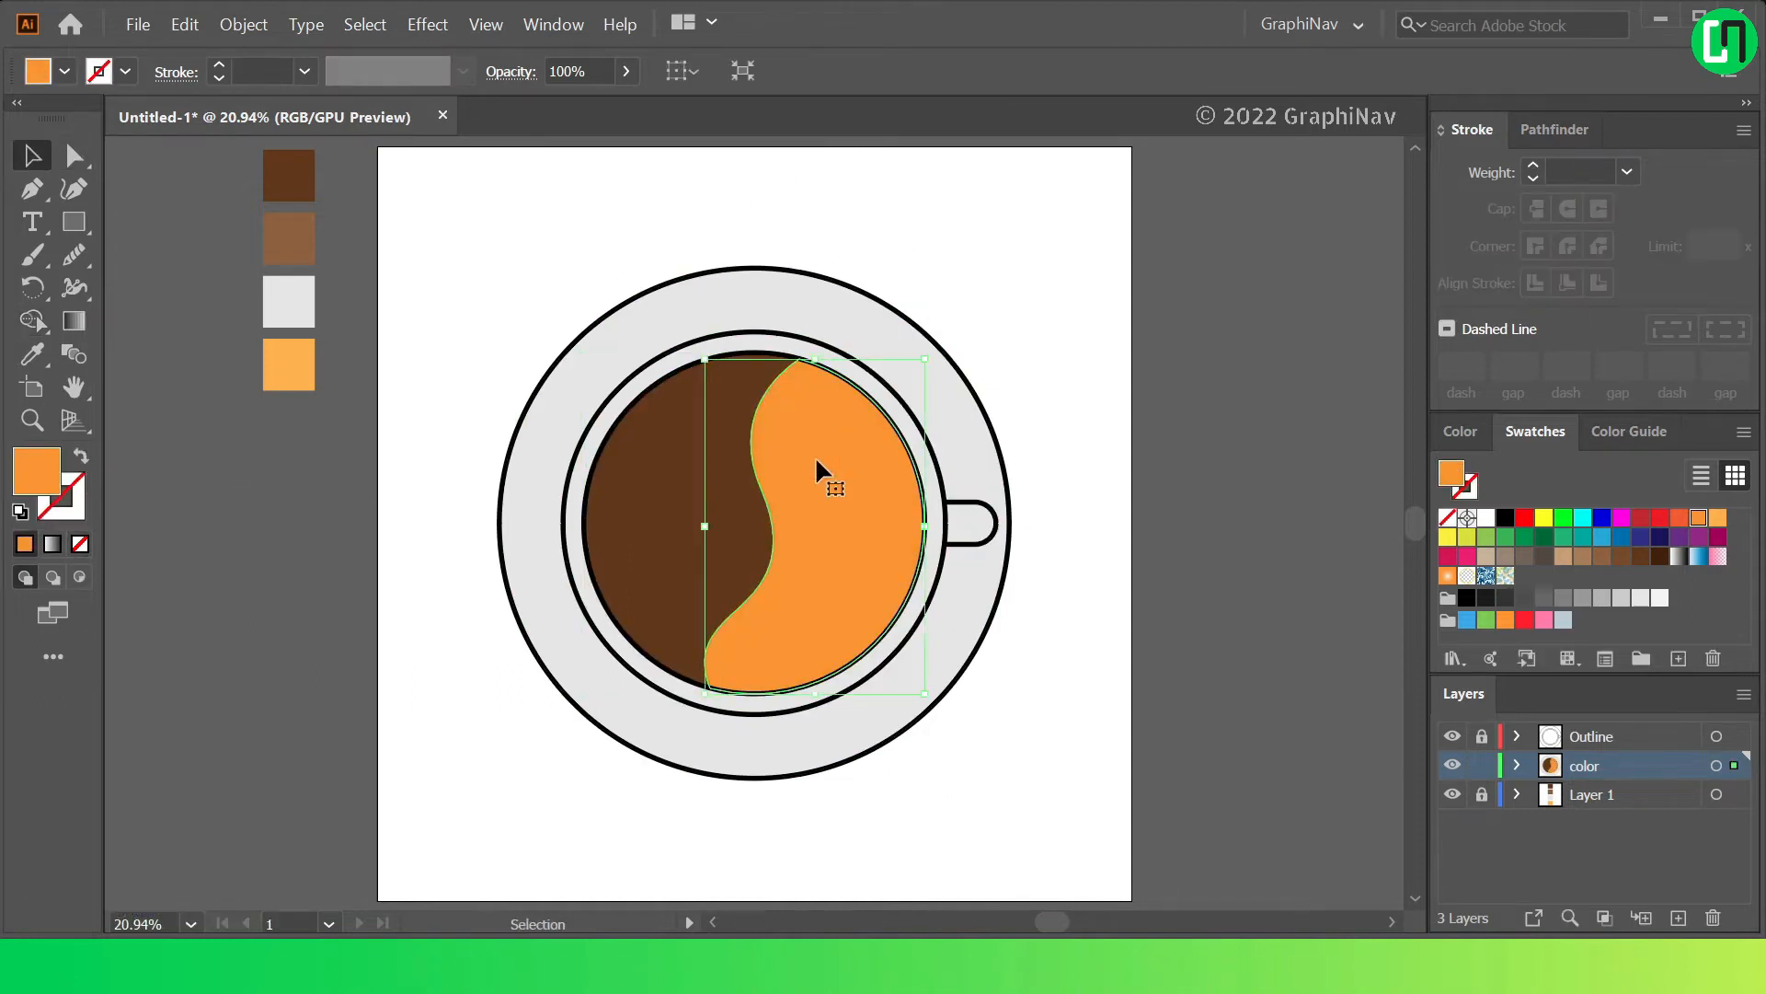
{"action": "key", "text": "i"}
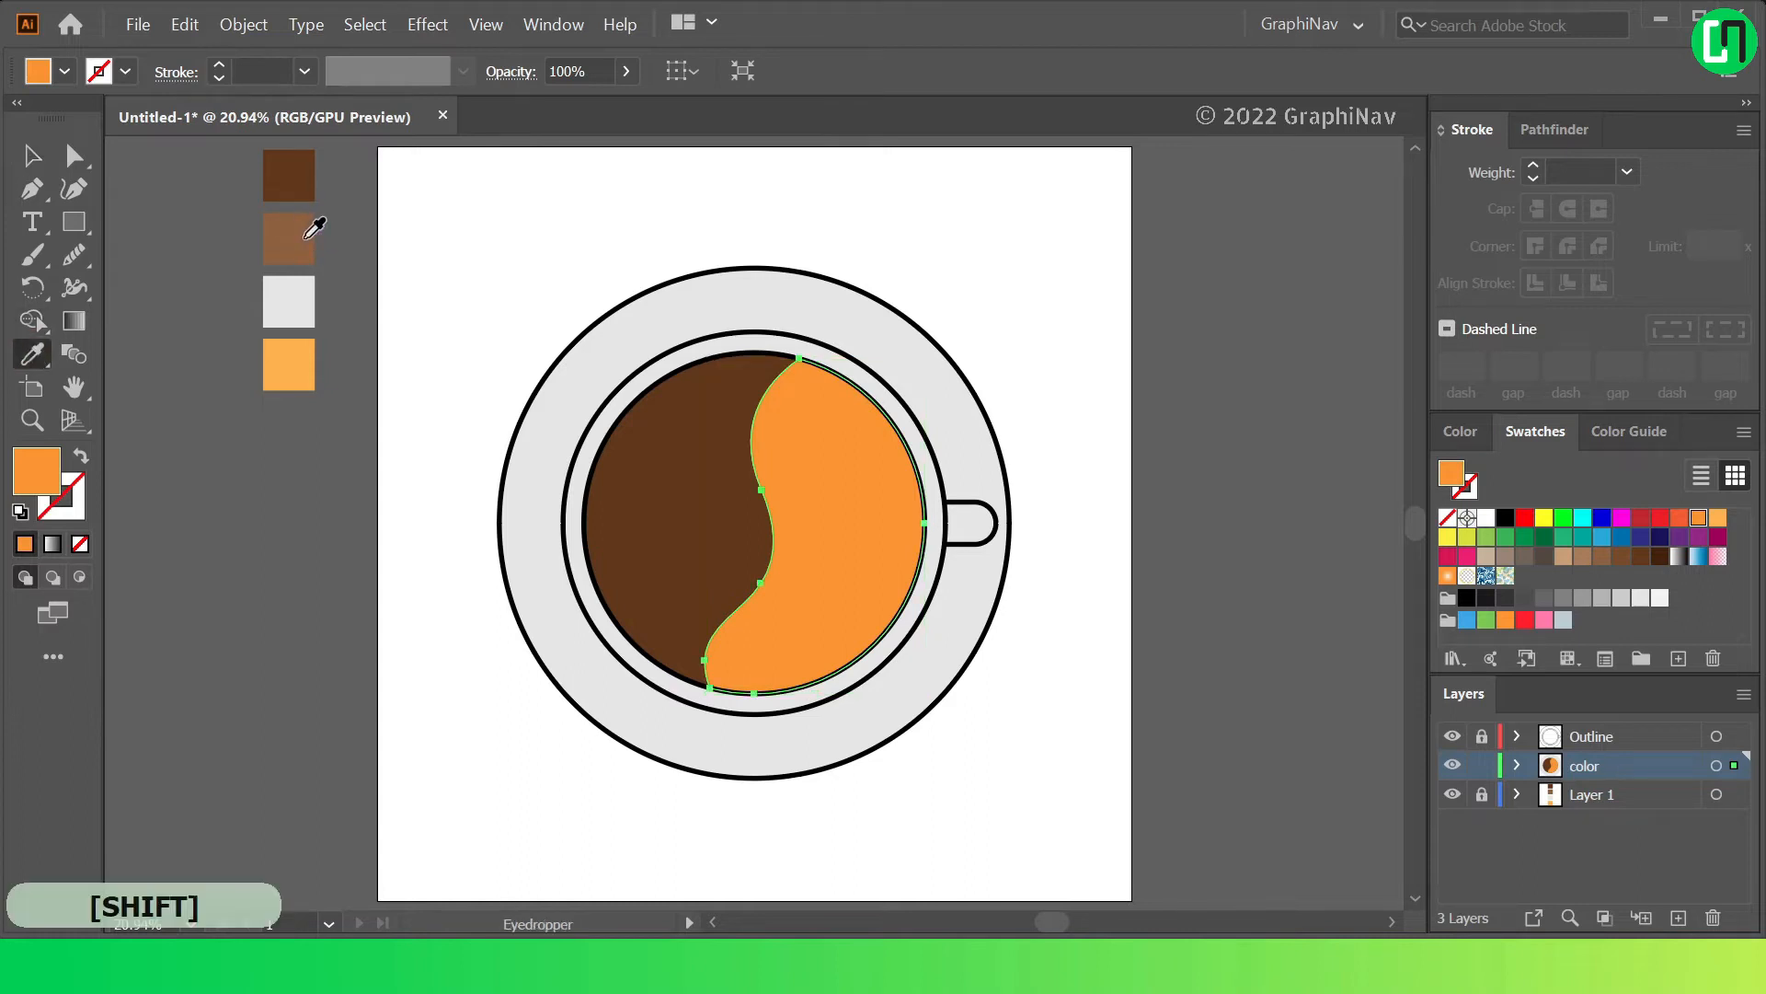
{"action": "left_click", "coordinate": [314, 228]}
{"action": "left_click", "coordinate": [25, 158]}
{"action": "left_click", "coordinate": [863, 212]}
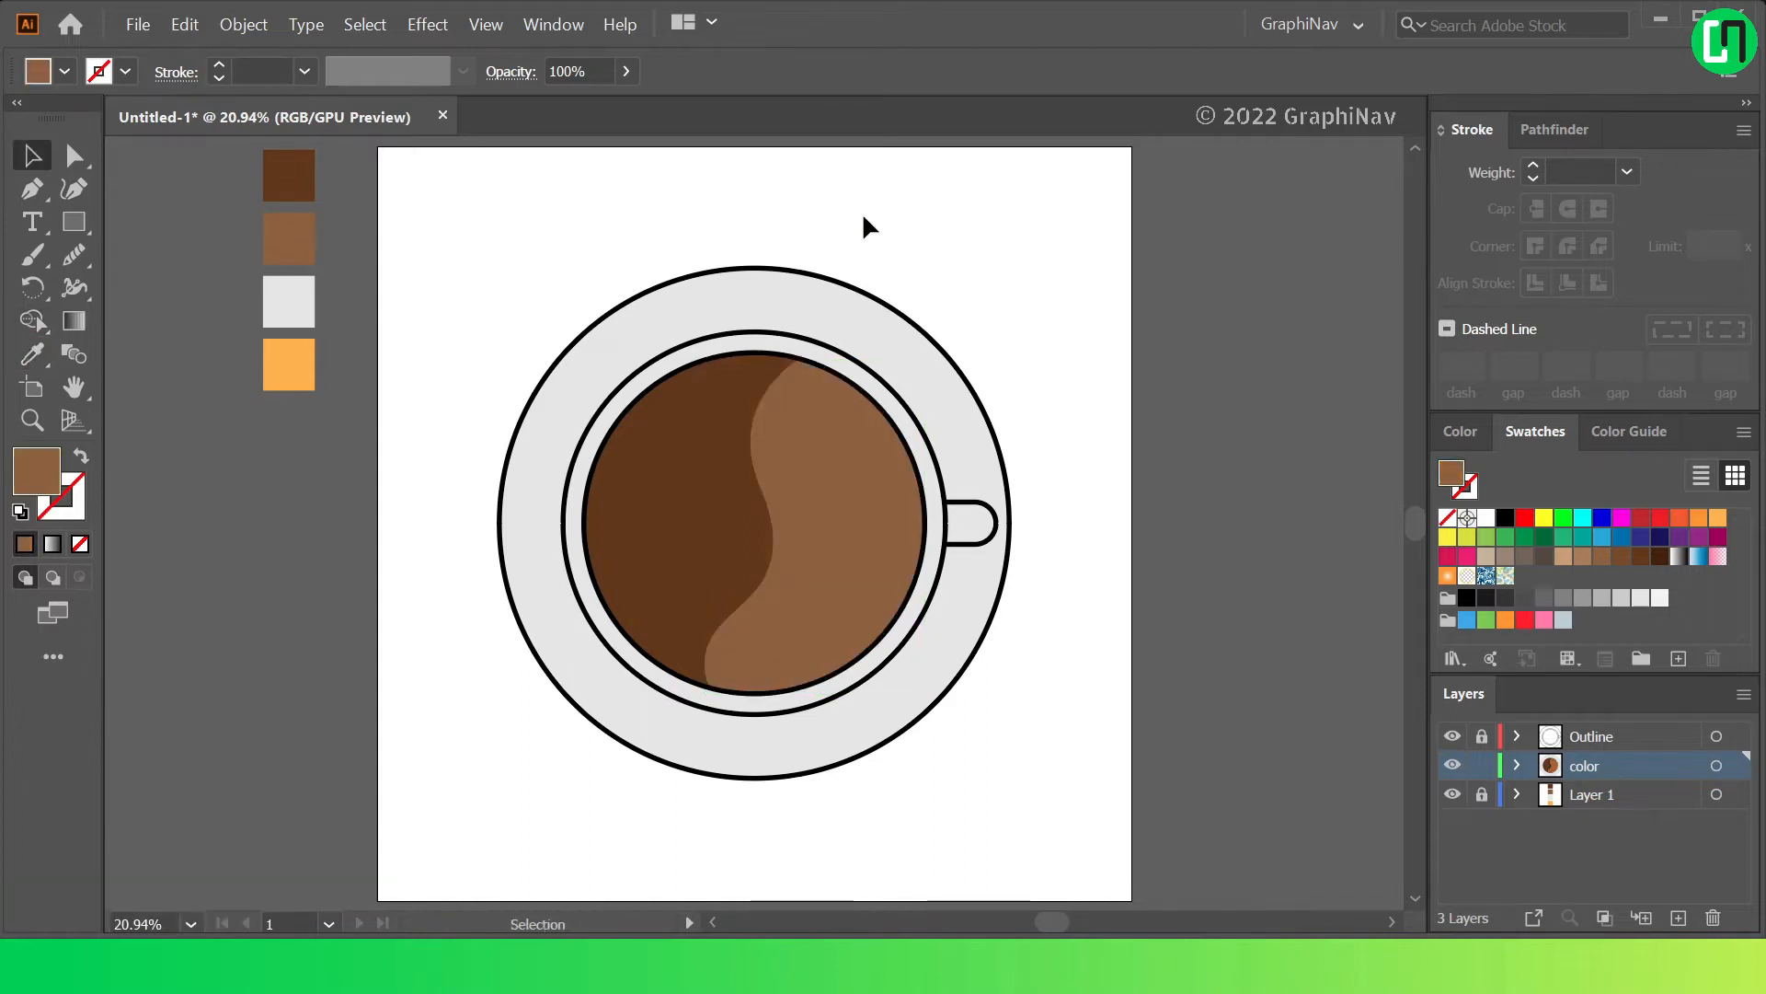
Copy the dark brown coffee circle and paste it in front twice
{"action": "left_click", "coordinate": [719, 450]}
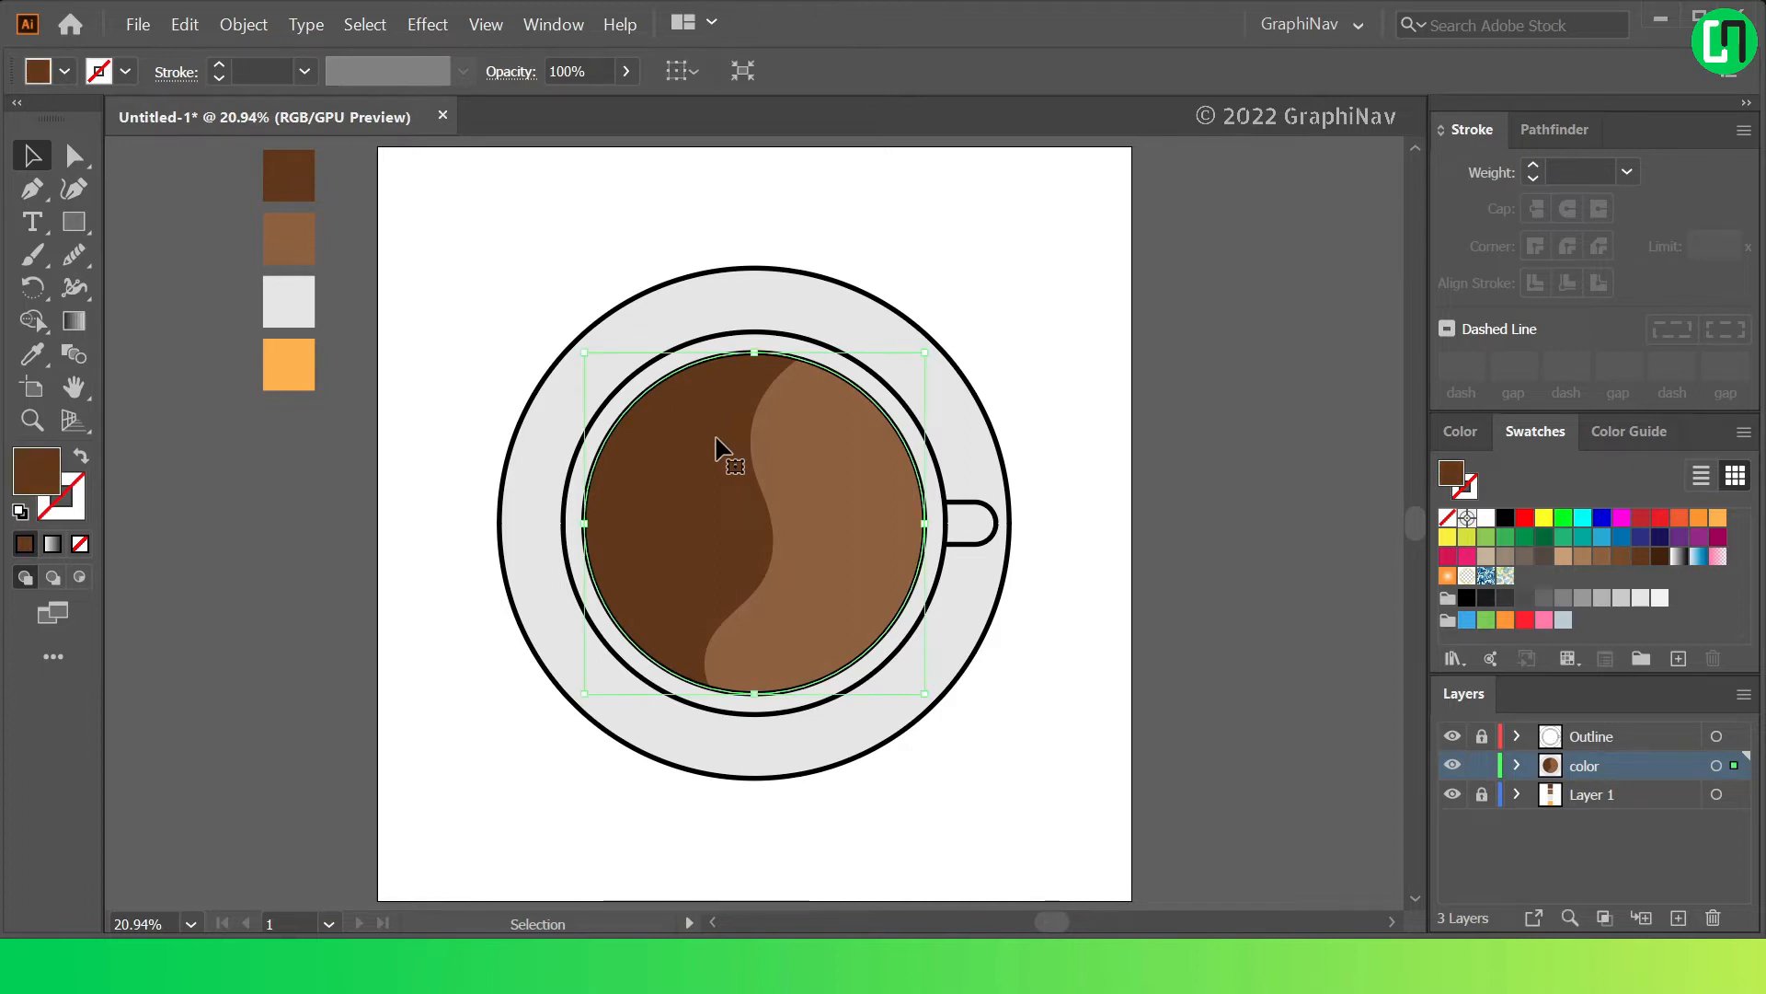
{"action": "left_click", "coordinate": [185, 24]}
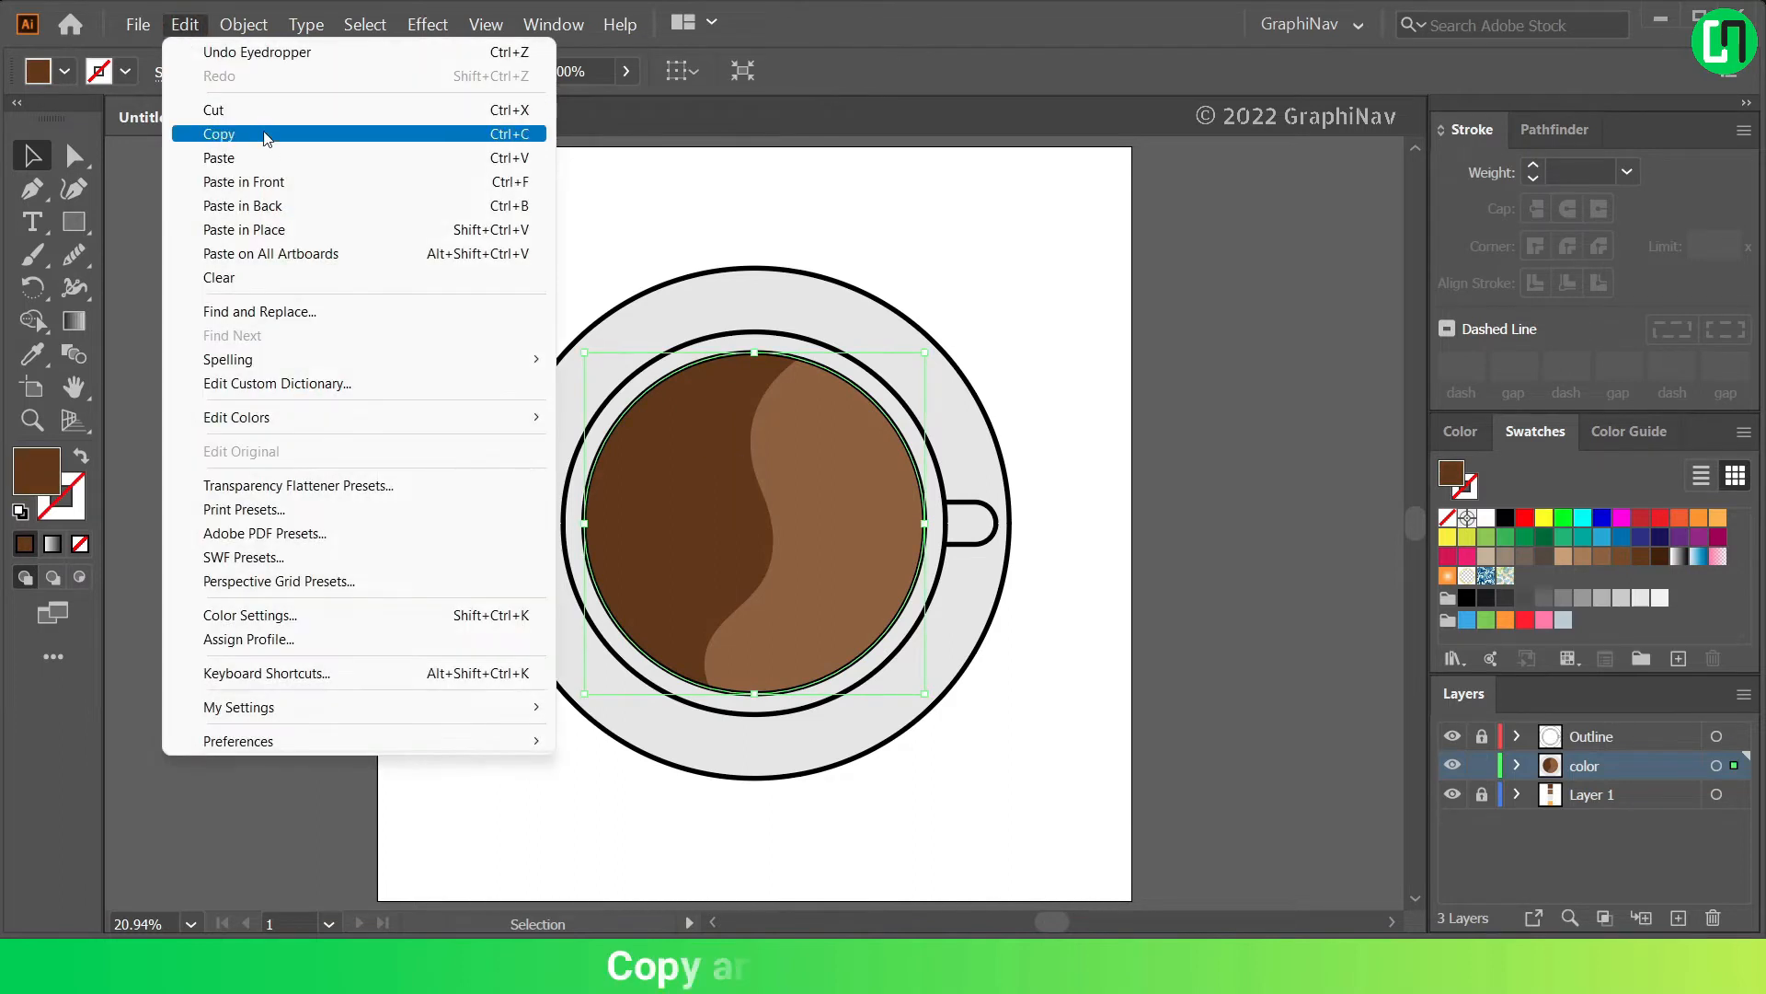
{"action": "left_click", "coordinate": [221, 134]}
{"action": "left_click", "coordinate": [189, 25]}
{"action": "left_click", "coordinate": [266, 181]}
{"action": "left_click", "coordinate": [186, 27]}
{"action": "left_click", "coordinate": [305, 184]}
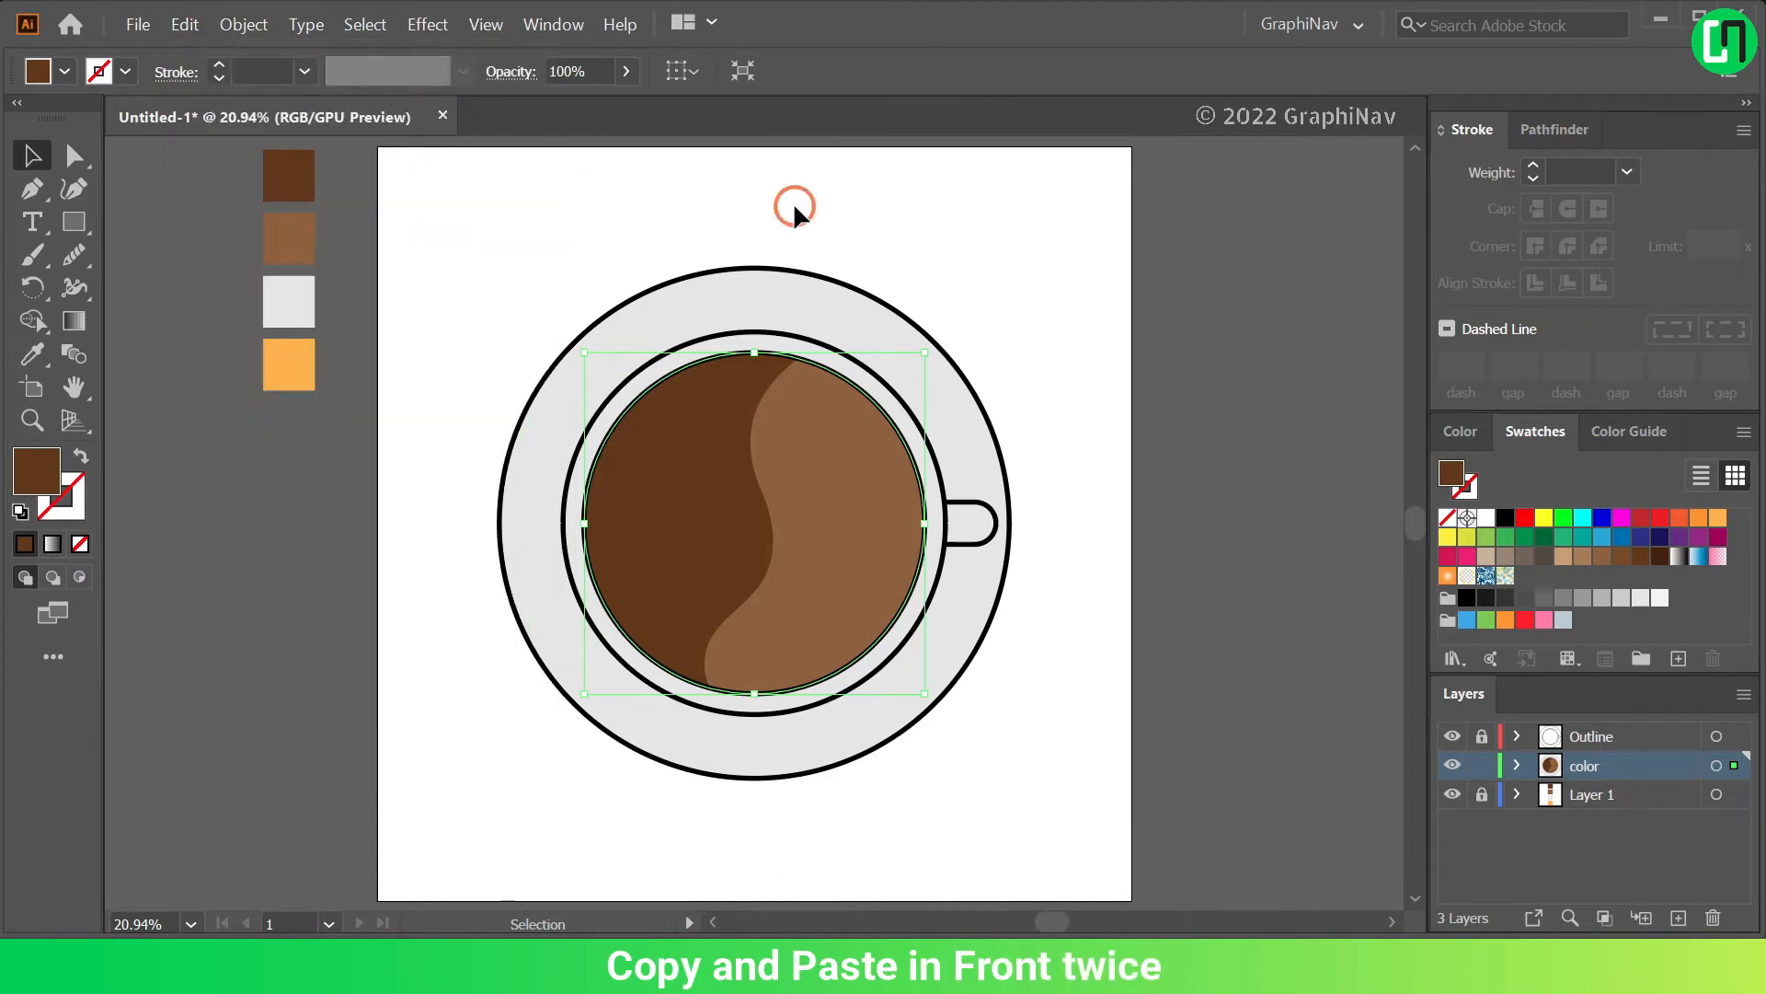
Offset the top coffee copy down and to the right, and trim the two copies to an upper-left crescent with Shape Builder
{"action": "left_click_drag", "start_coordinate": [682, 425], "coordinate": [769, 471]}
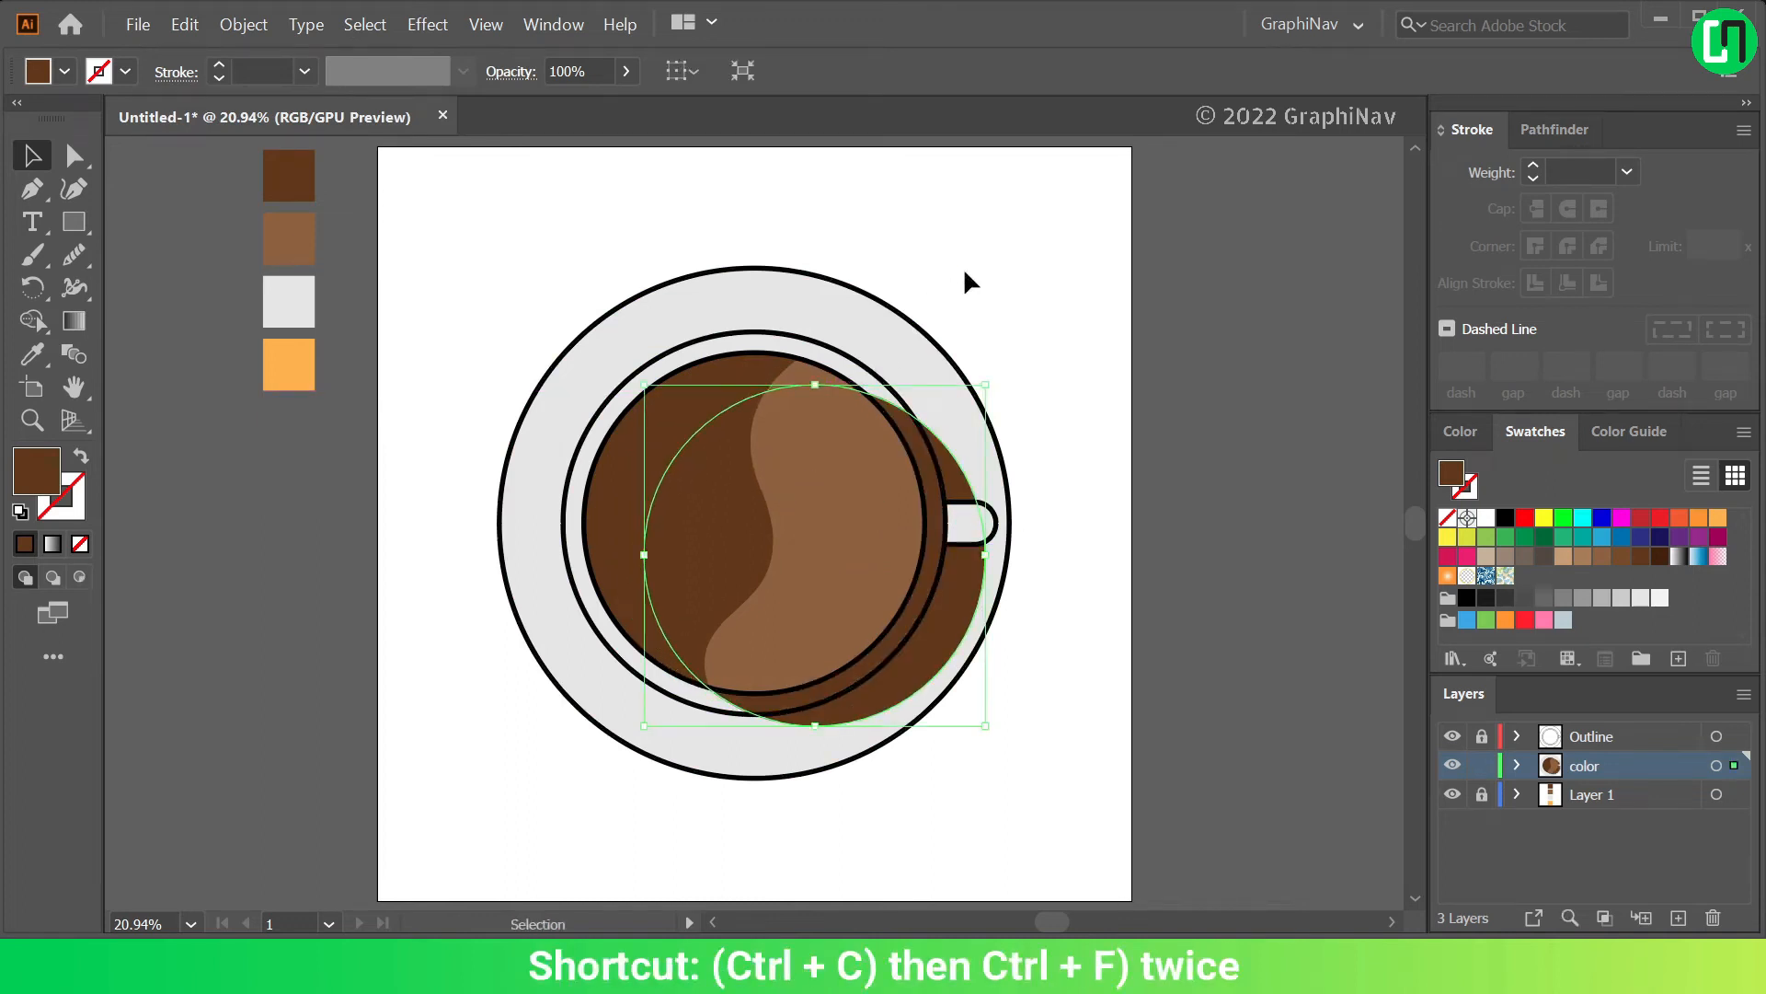
{"action": "left_click", "coordinate": [642, 441], "text": "shift"}
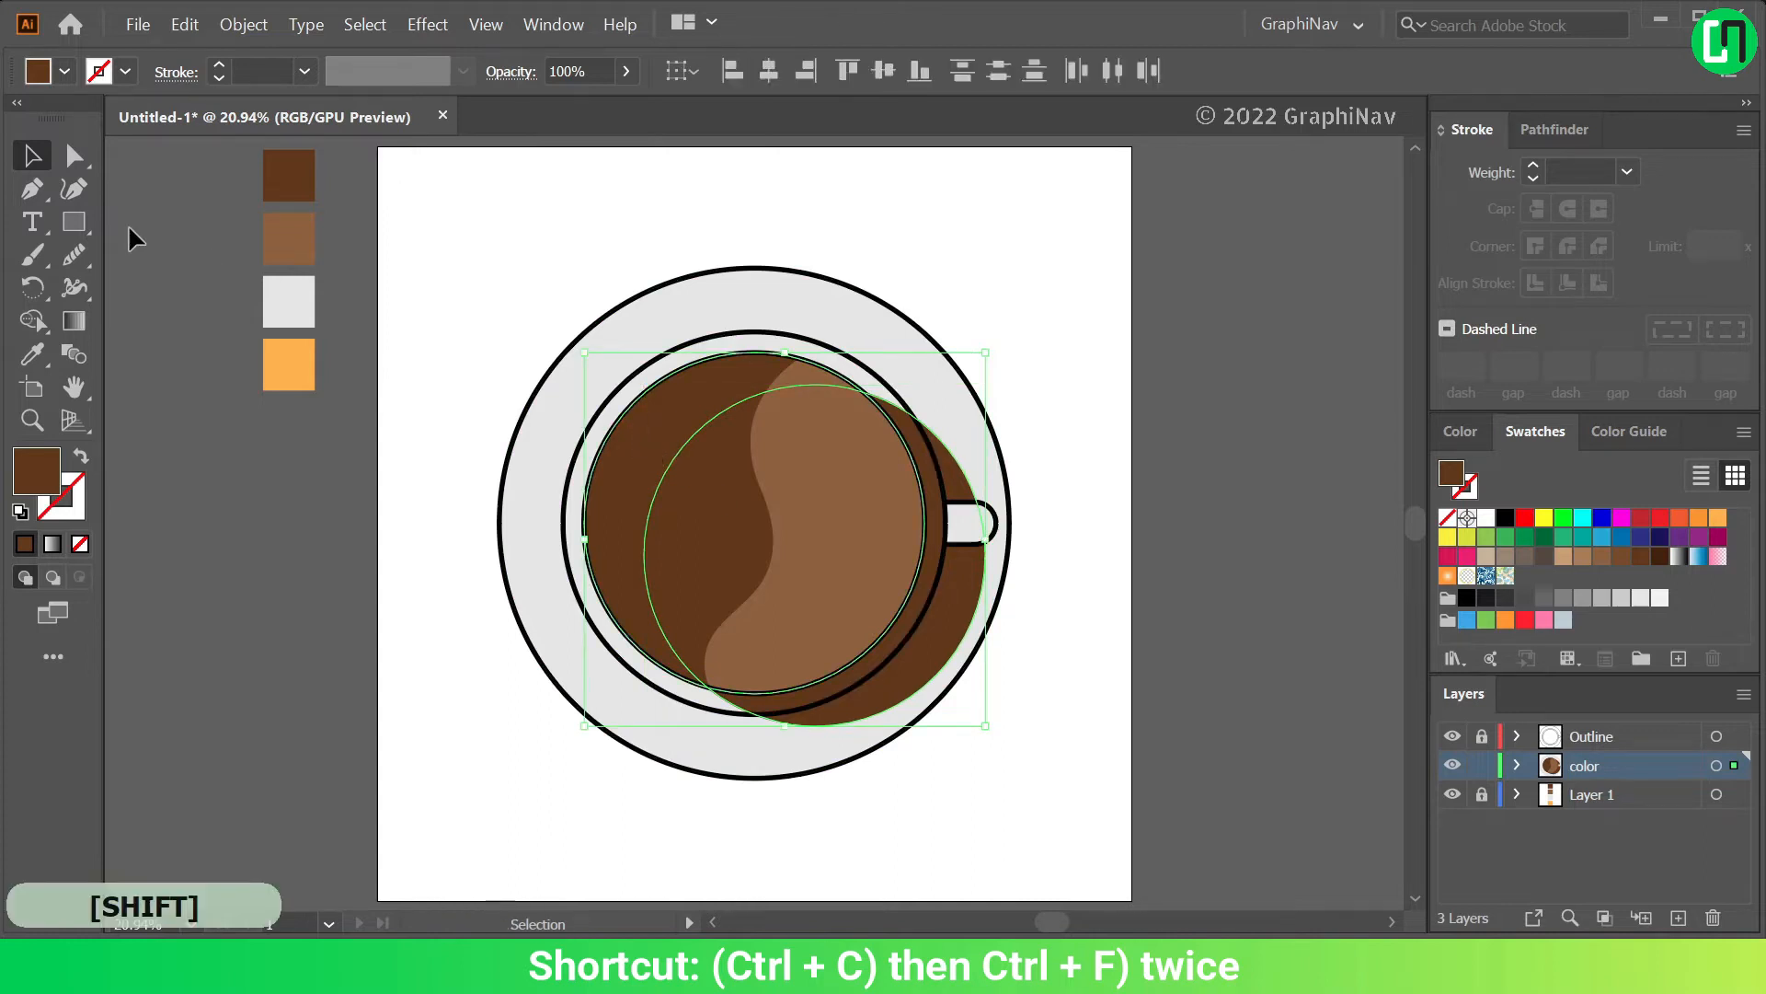
{"action": "left_click_drag", "start_coordinate": [33, 320], "coordinate": [108, 320]}
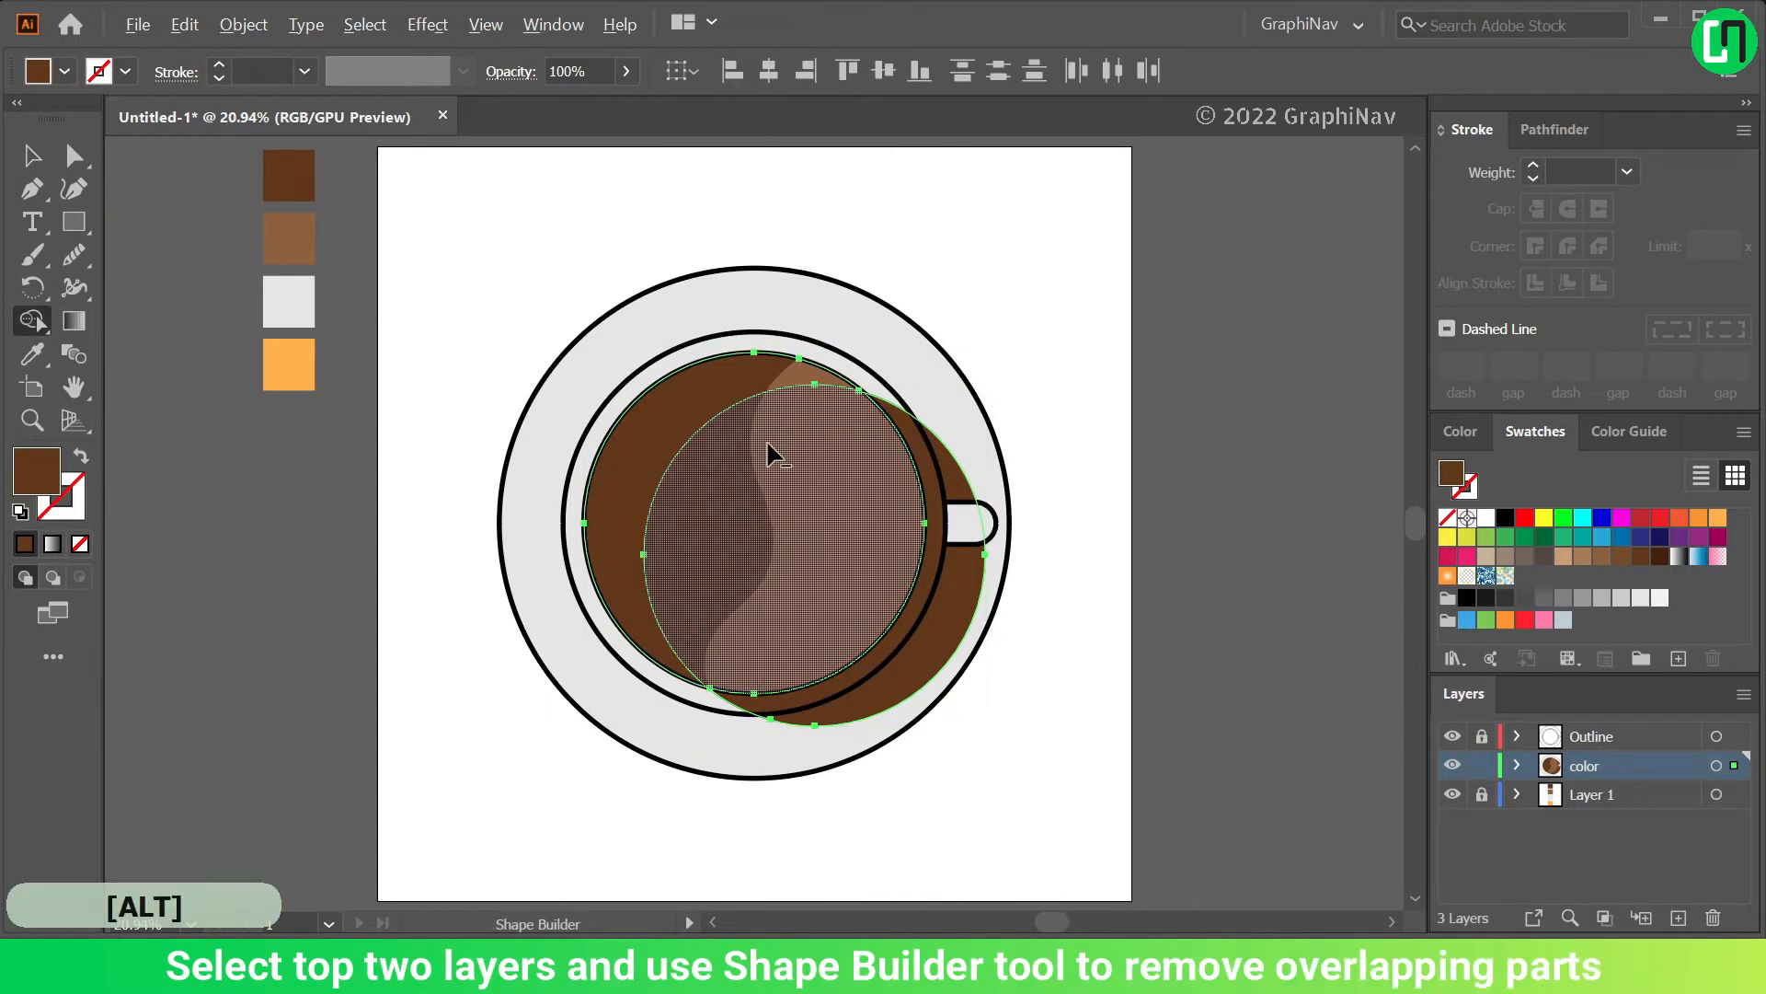
{"action": "left_click", "coordinate": [767, 444], "text": "alt"}
{"action": "left_click", "coordinate": [935, 478], "text": "alt"}
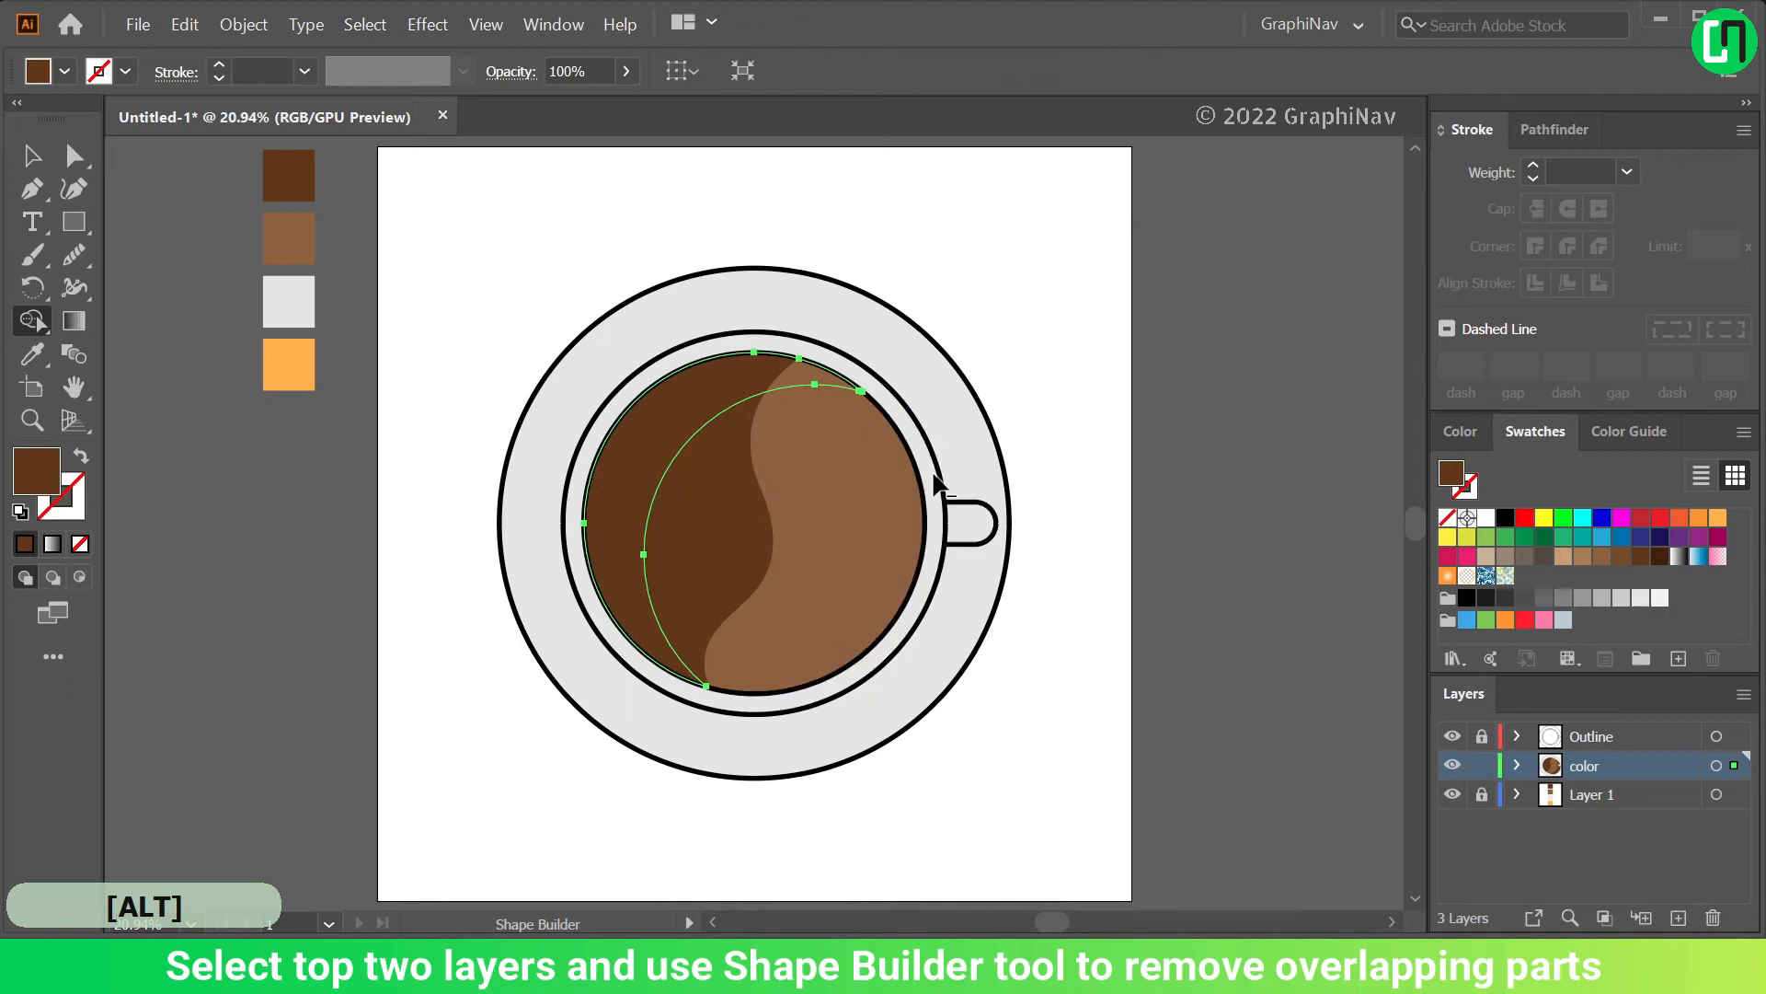
{"action": "key", "text": "v"}
{"action": "left_click", "coordinate": [813, 195]}
Fill the coffee crescent with black and set its opacity to 20%
{"action": "left_click", "coordinate": [686, 427]}
{"action": "left_click", "coordinate": [1505, 519]}
{"action": "left_click", "coordinate": [564, 69]}
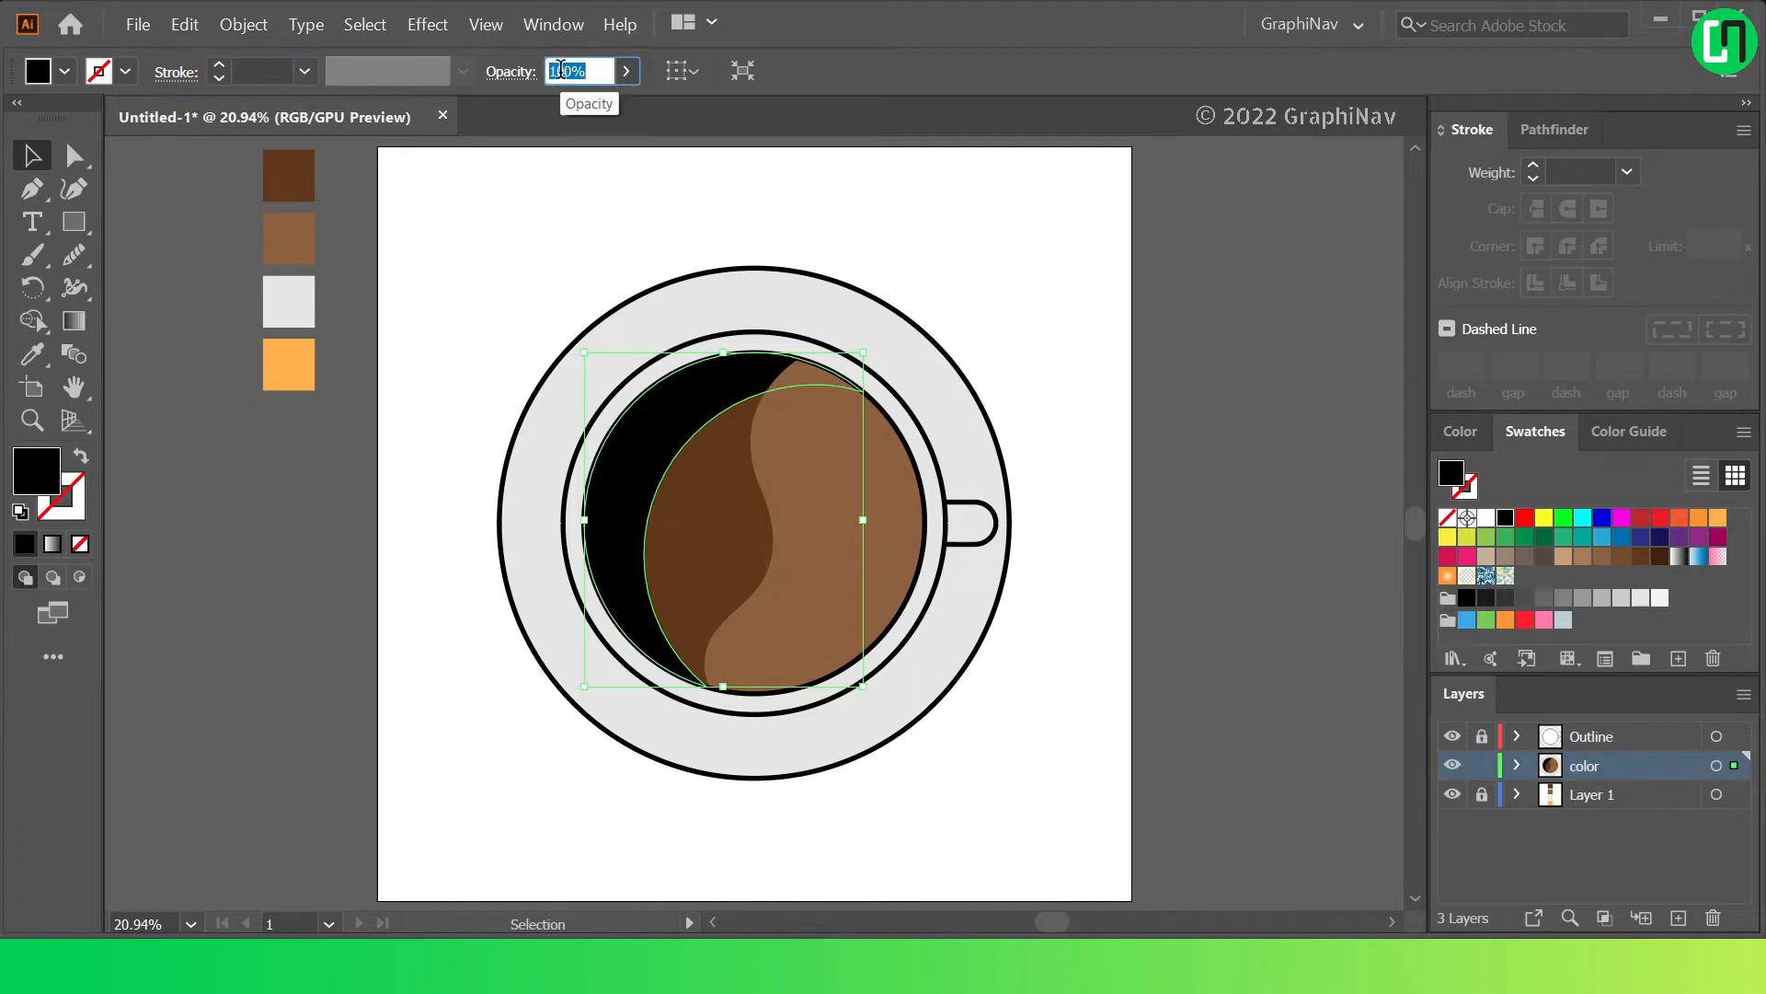
{"action": "type", "text": "20"}
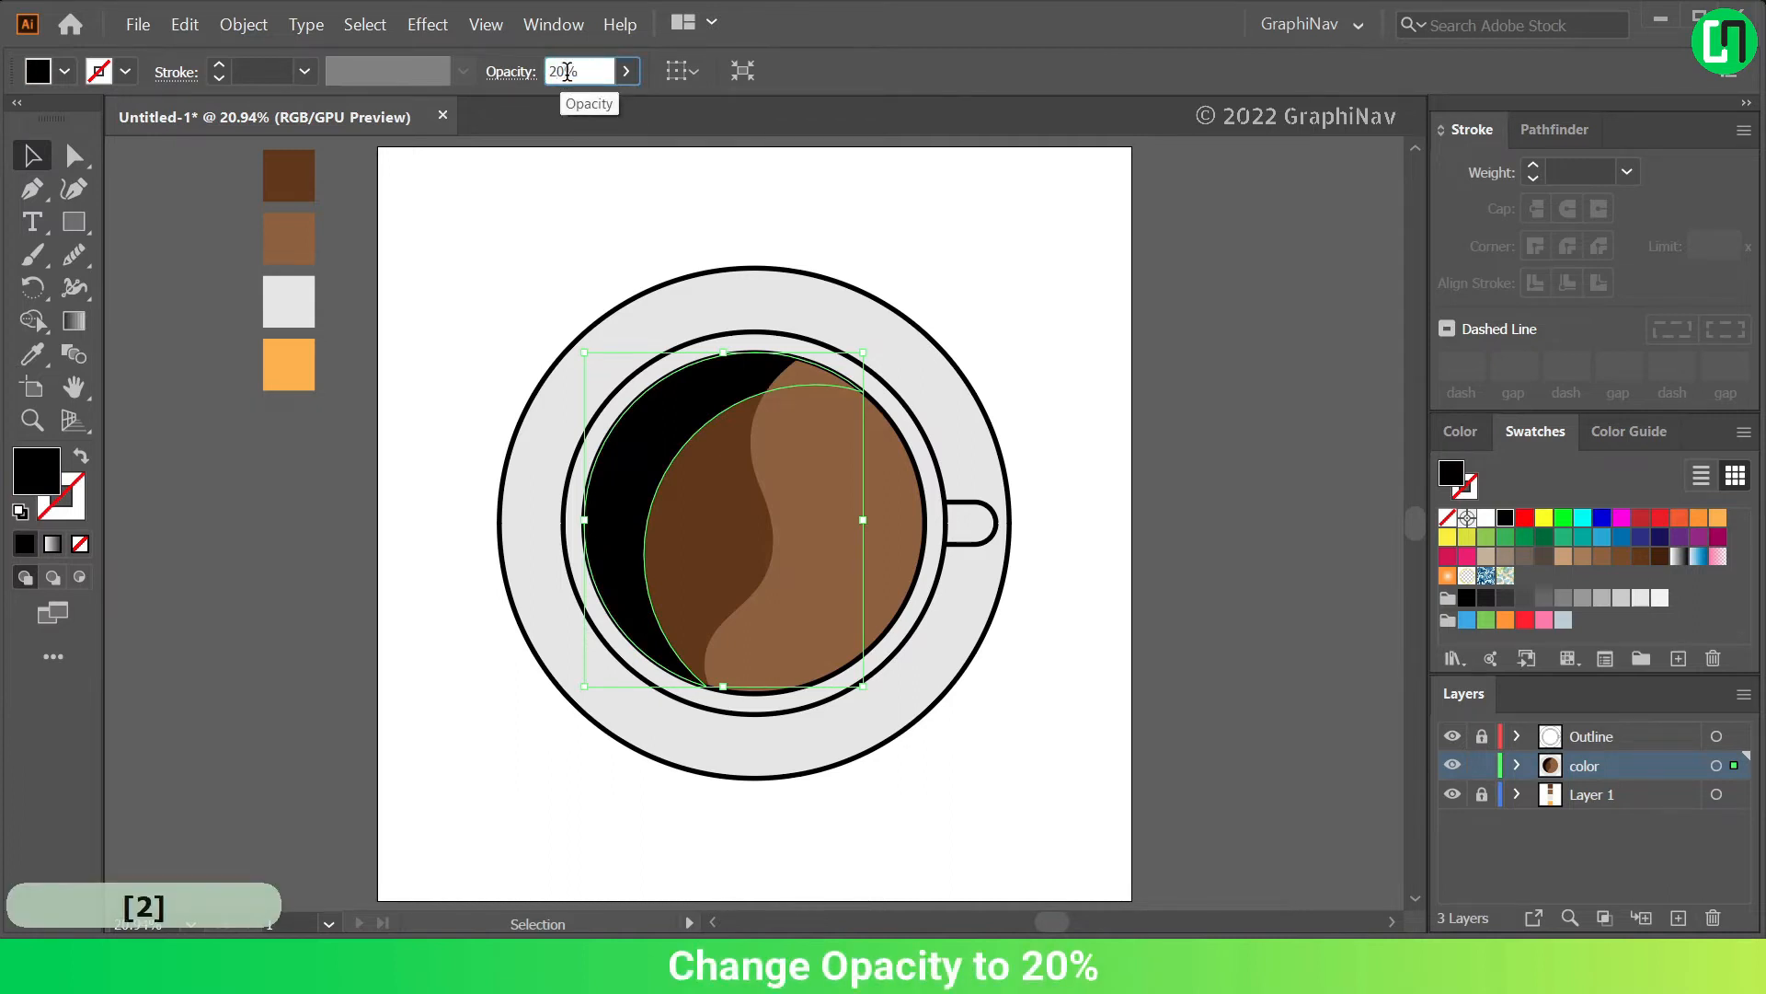
{"action": "key", "text": "Return"}
{"action": "left_click", "coordinate": [929, 240]}
Bring the coffee's shadow crescent to the front of the color layer's shapes
{"action": "left_click", "coordinate": [747, 373]}
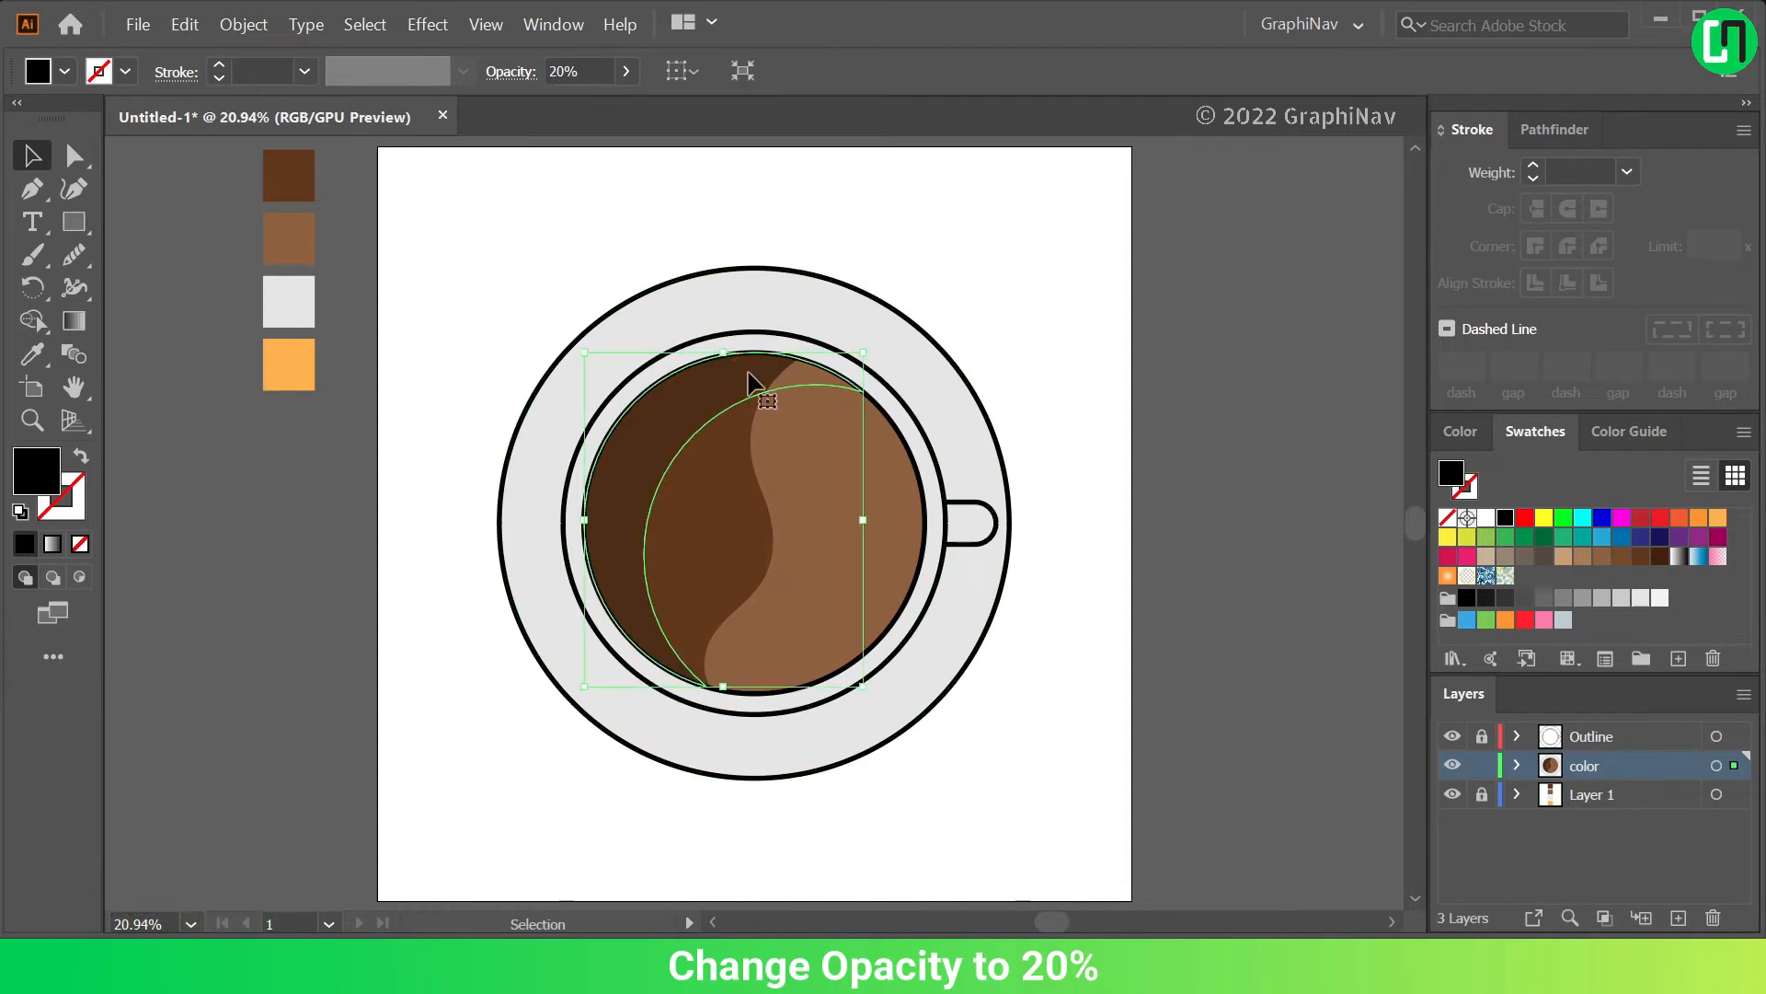
{"action": "right_click", "coordinate": [748, 373]}
{"action": "mouse_move", "coordinate": [851, 750]}
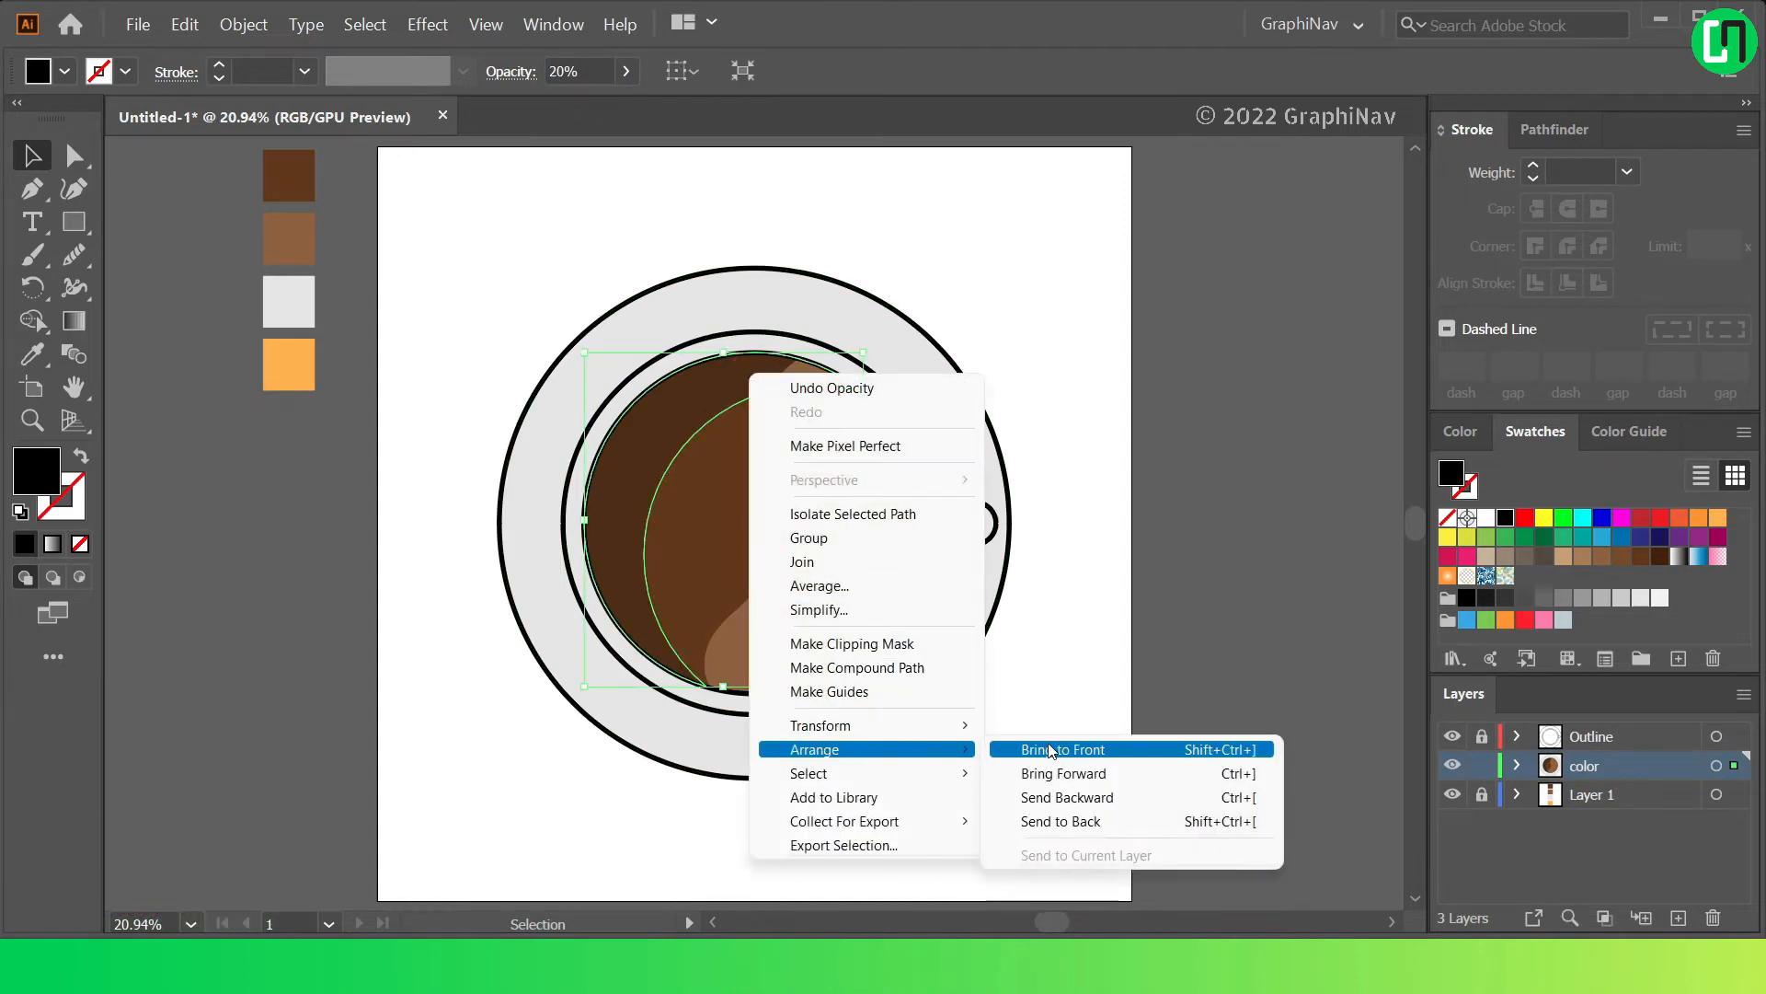
{"action": "left_click", "coordinate": [1079, 751]}
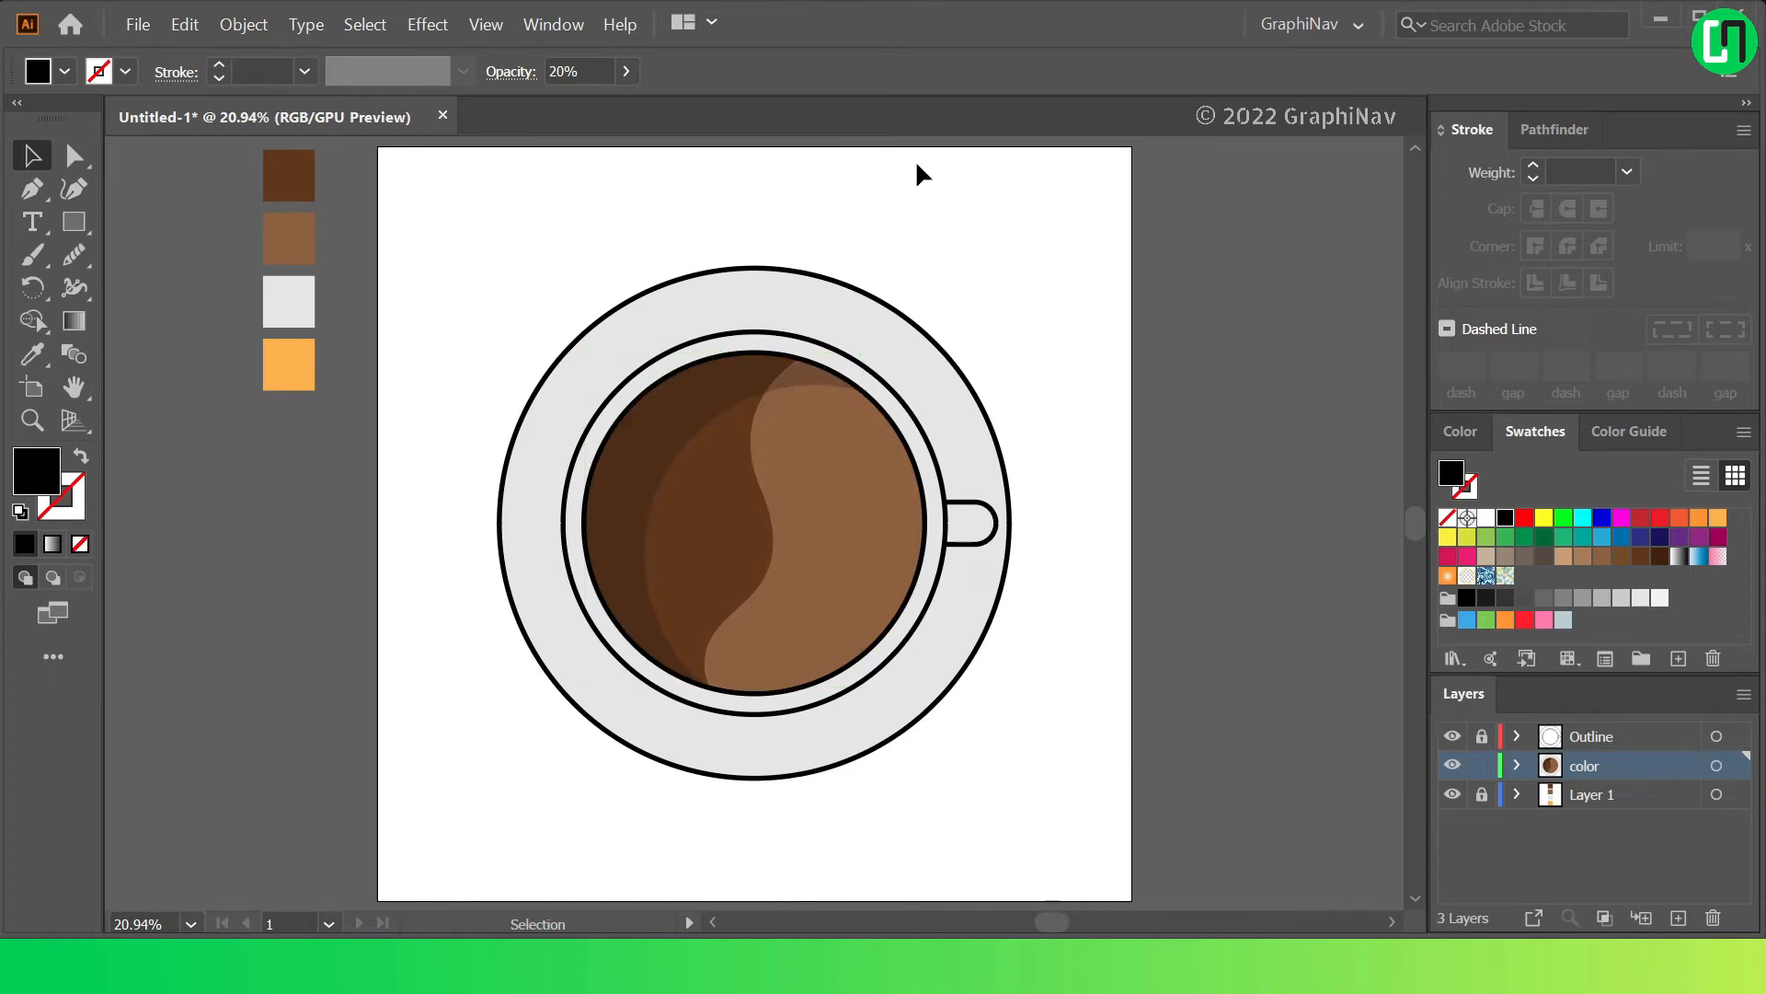
{"action": "left_click", "coordinate": [753, 291]}
{"action": "right_click", "coordinate": [754, 295]}
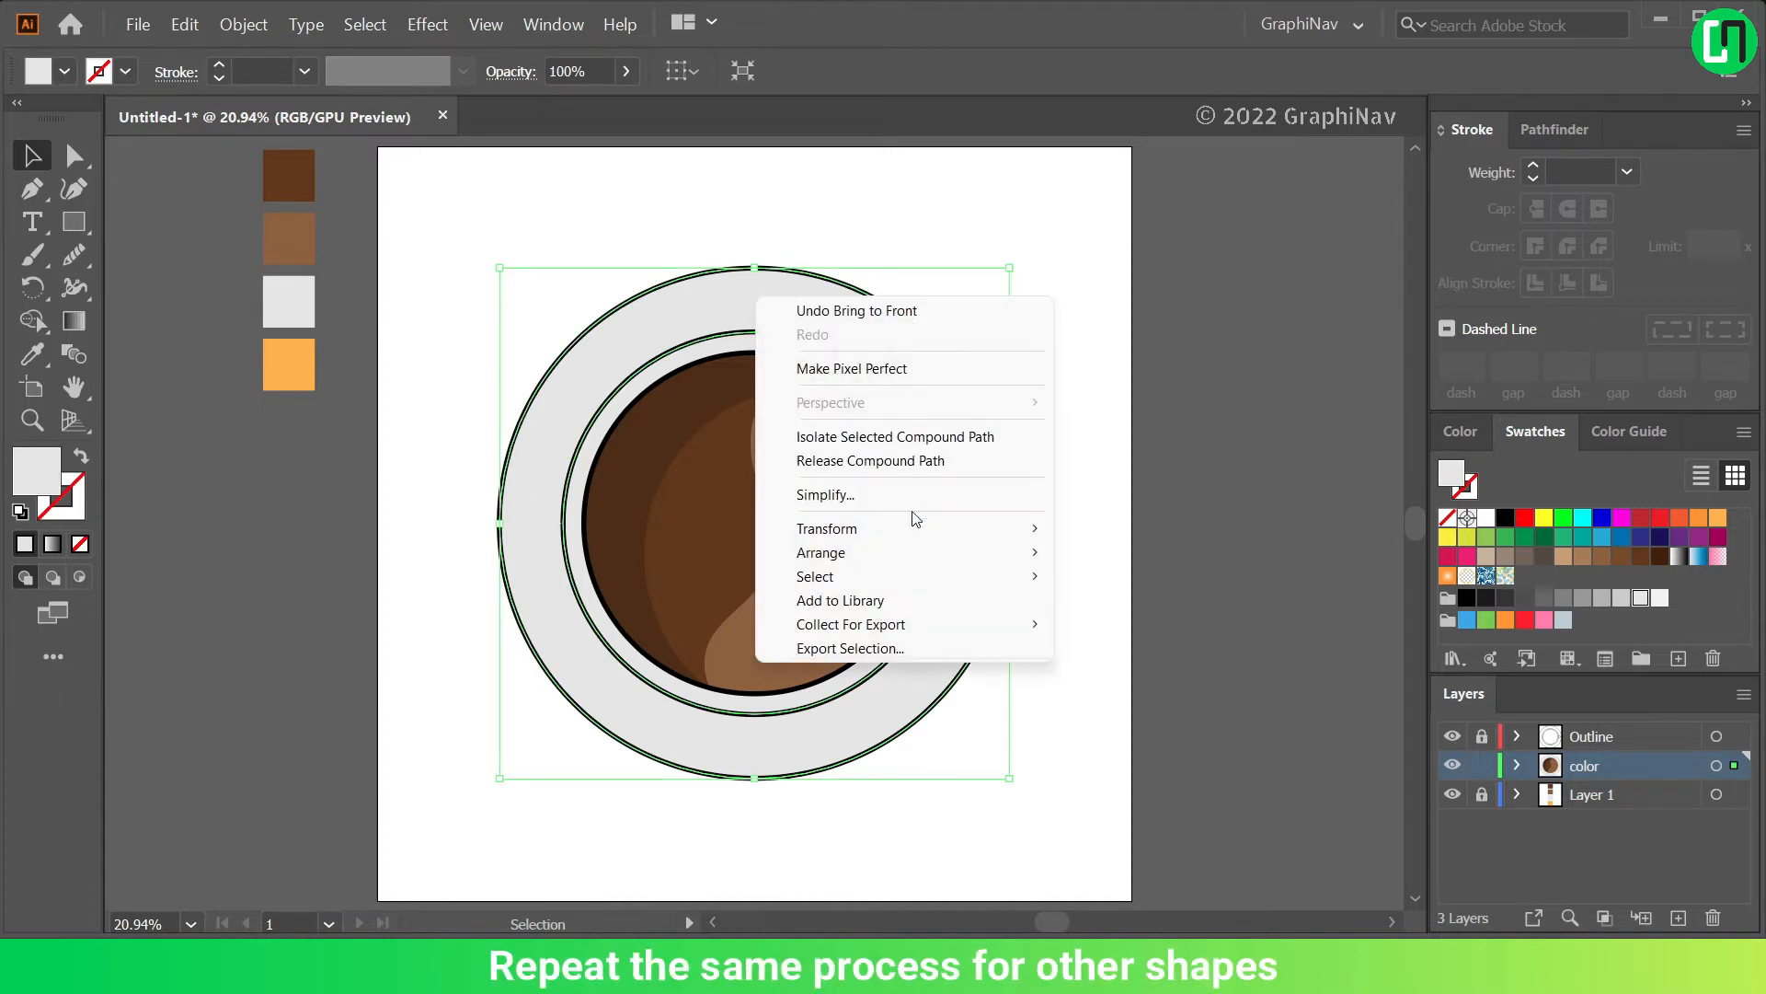
{"action": "left_click", "coordinate": [644, 214]}
Copy the light grey saucer shape and paste it in front twice
{"action": "left_click", "coordinate": [790, 285]}
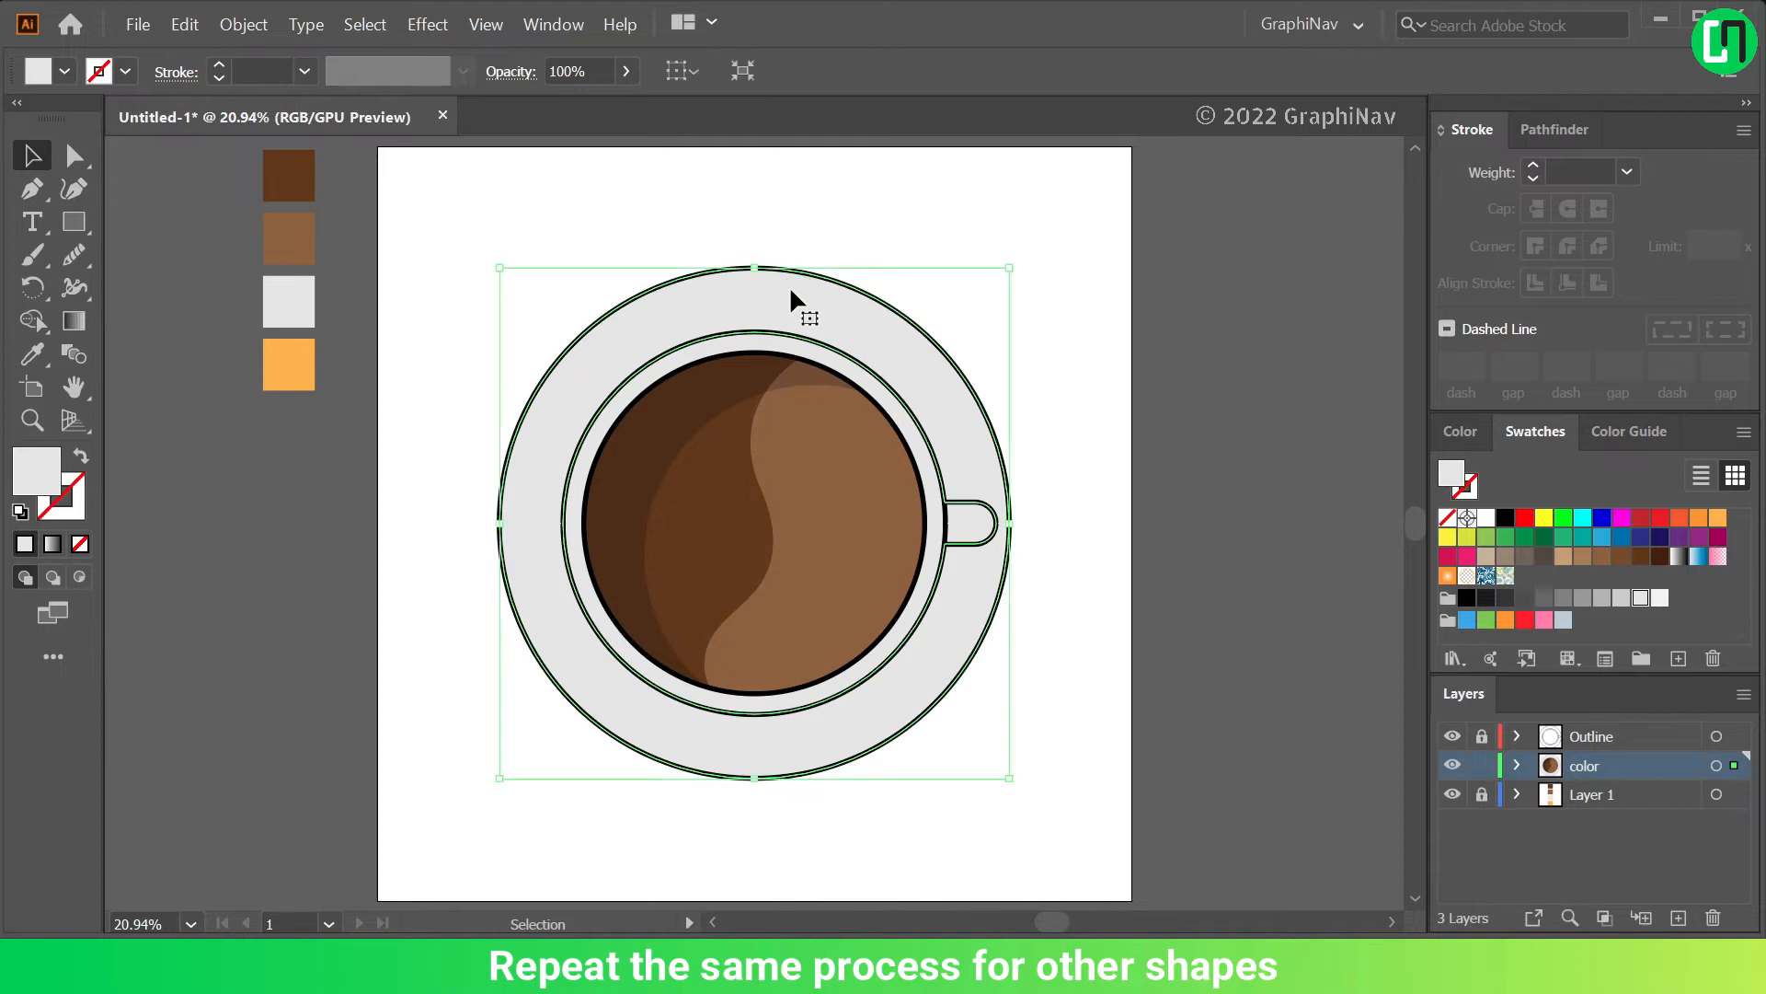
{"action": "left_click", "coordinate": [184, 25]}
{"action": "left_click", "coordinate": [219, 133]}
{"action": "left_click", "coordinate": [195, 27]}
{"action": "left_click", "coordinate": [254, 182]}
{"action": "left_click", "coordinate": [189, 25]}
{"action": "left_click", "coordinate": [248, 182]}
{"action": "left_click", "coordinate": [810, 213]}
Offset the top saucer copy slightly down and right, and trim the two copies to a thin upper-left crescent with Shape Builder
{"action": "mouse_move", "coordinate": [722, 288]}
{"action": "left_mouse_down"}
{"action": "mouse_move", "coordinate": [769, 327]}
{"action": "mouse_move", "coordinate": [721, 316]}
{"action": "left_mouse_up"}
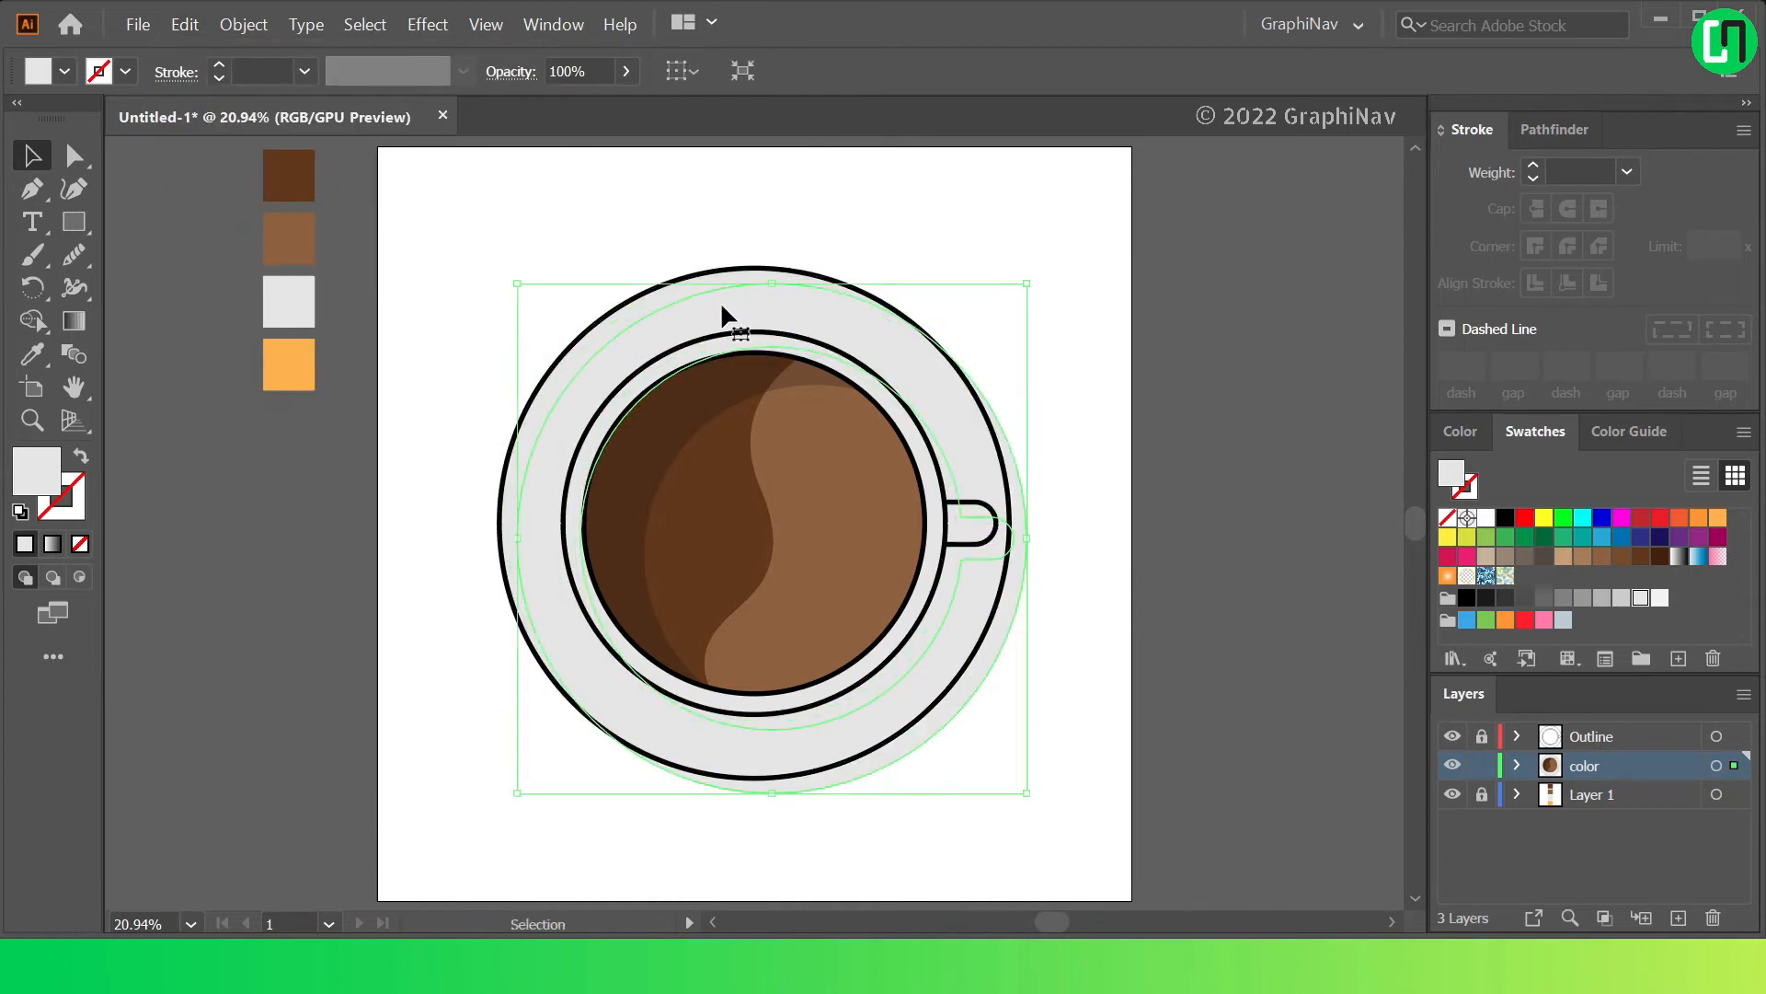
{"action": "left_click", "coordinate": [624, 317], "text": "shift"}
{"action": "left_click", "coordinate": [33, 319]}
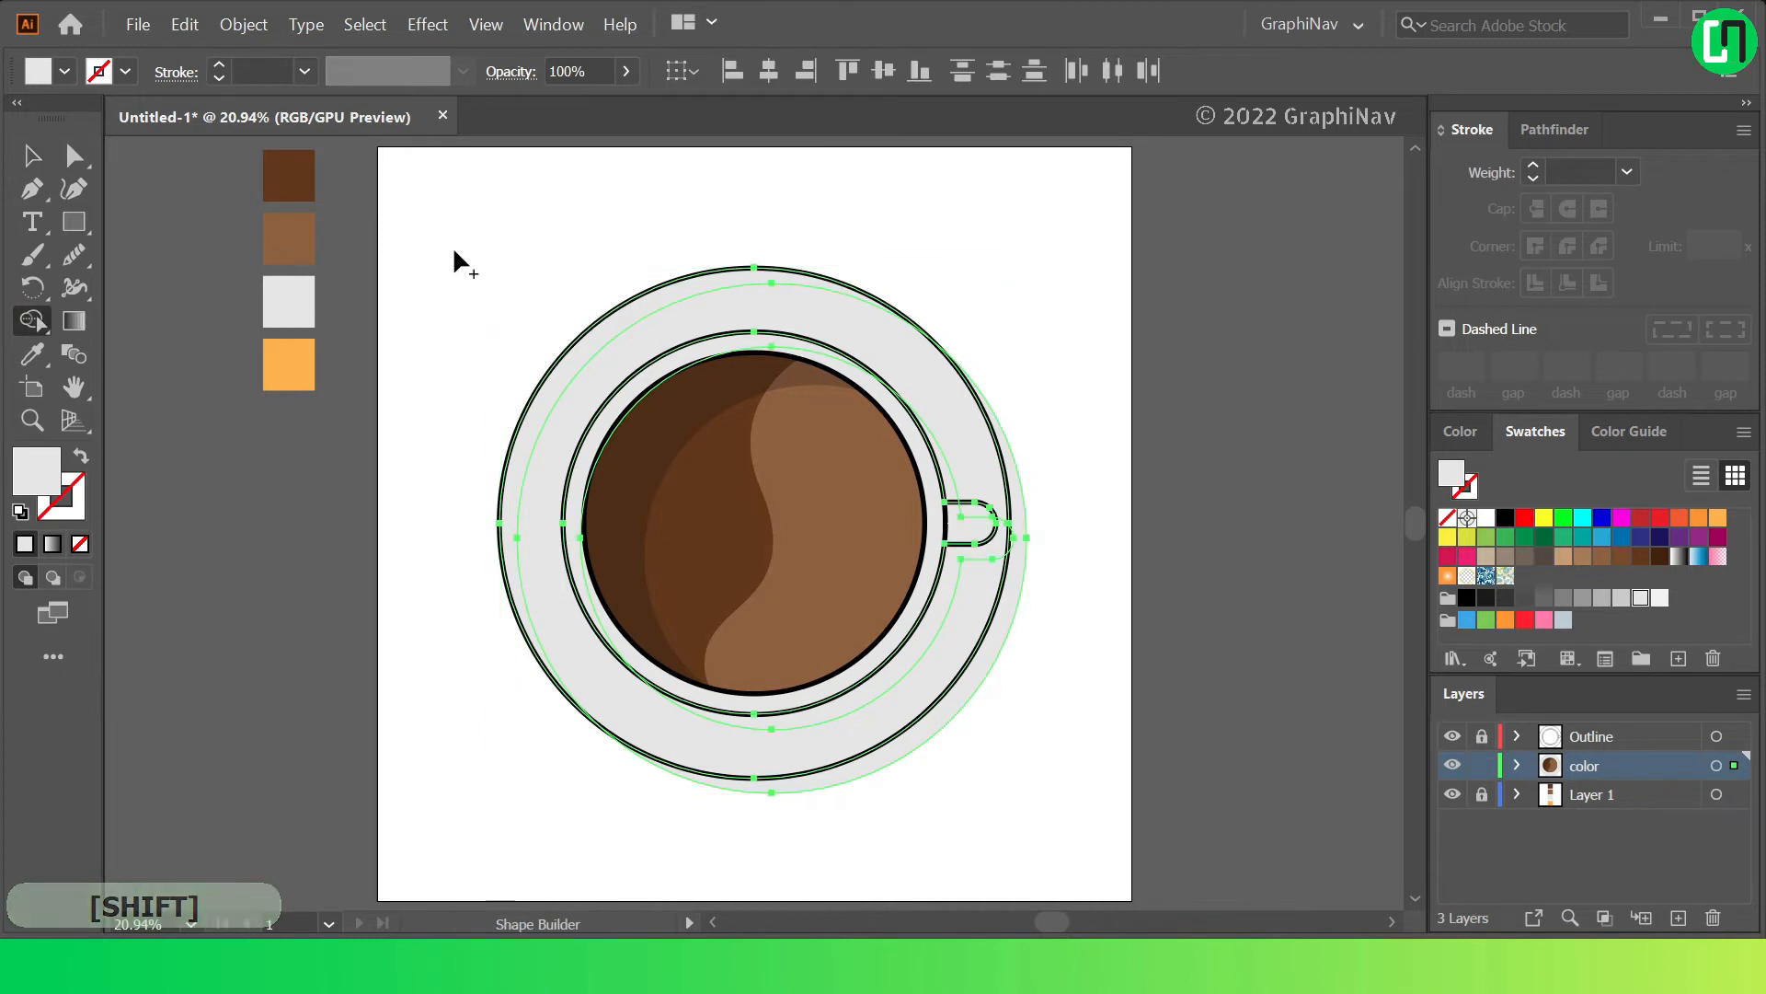
{"action": "left_click", "coordinate": [683, 327], "text": "alt"}
{"action": "left_click", "coordinate": [681, 353], "text": "alt"}
{"action": "left_click", "coordinate": [939, 614], "text": "alt"}
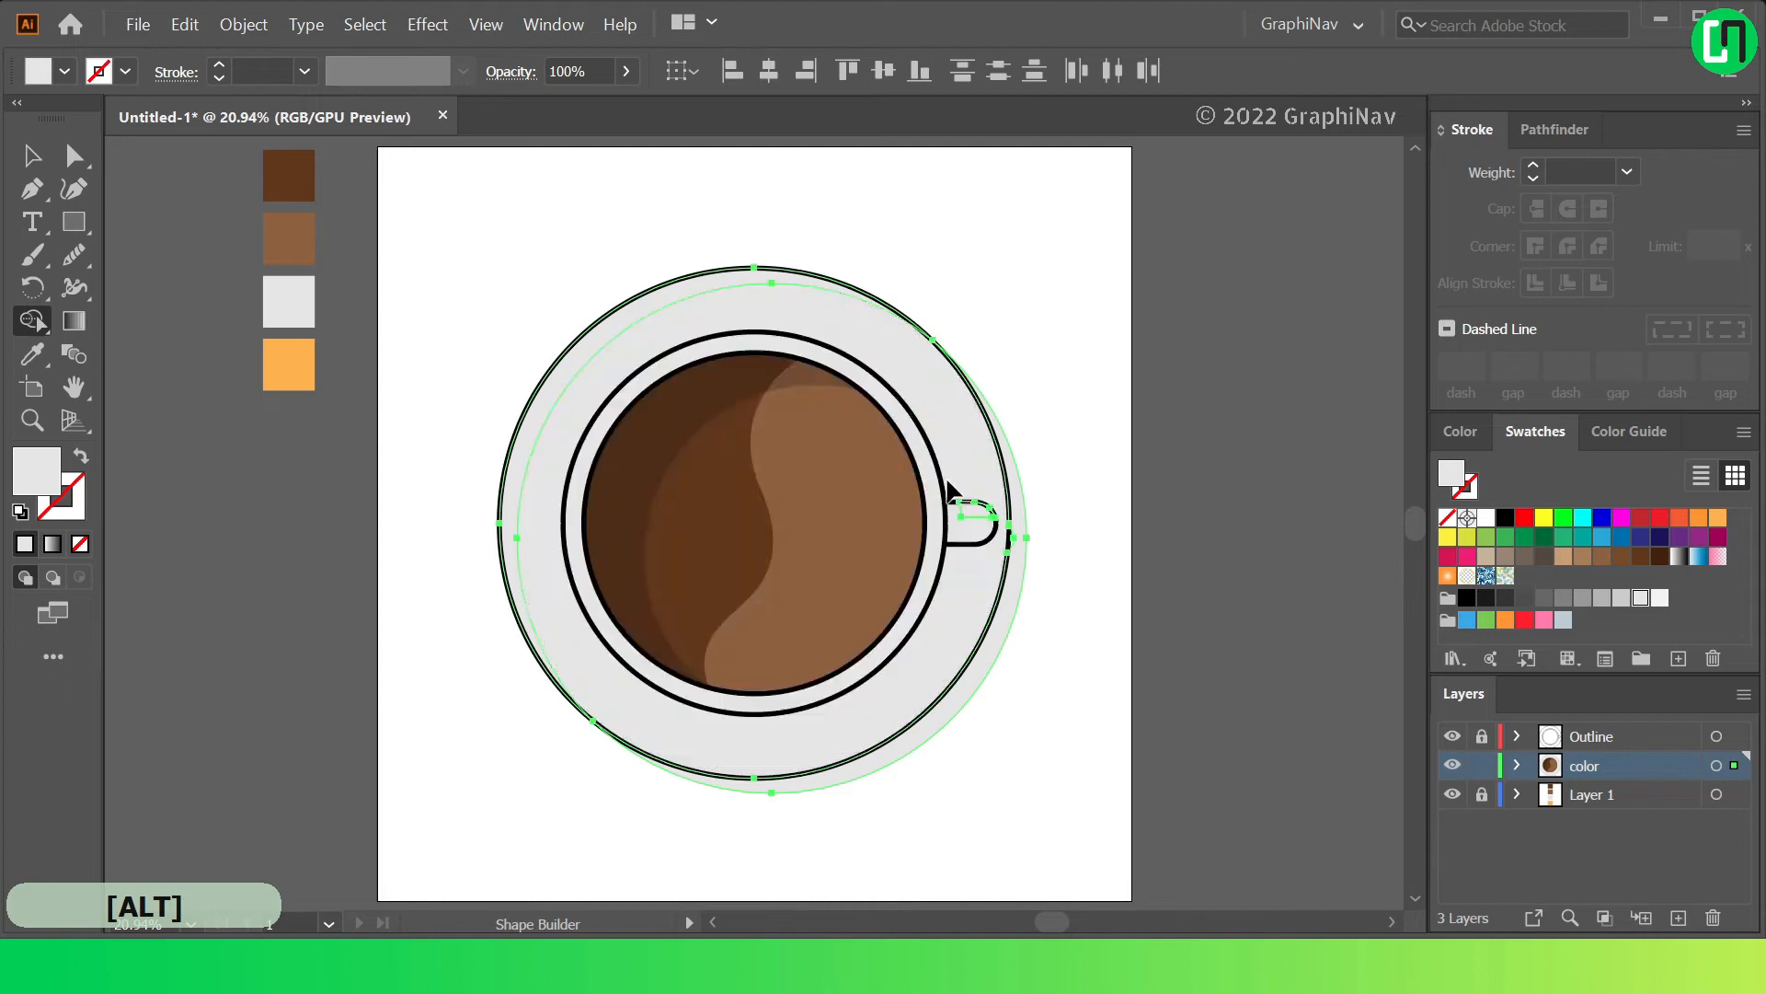
{"action": "left_click", "coordinate": [1011, 568], "text": "alt"}
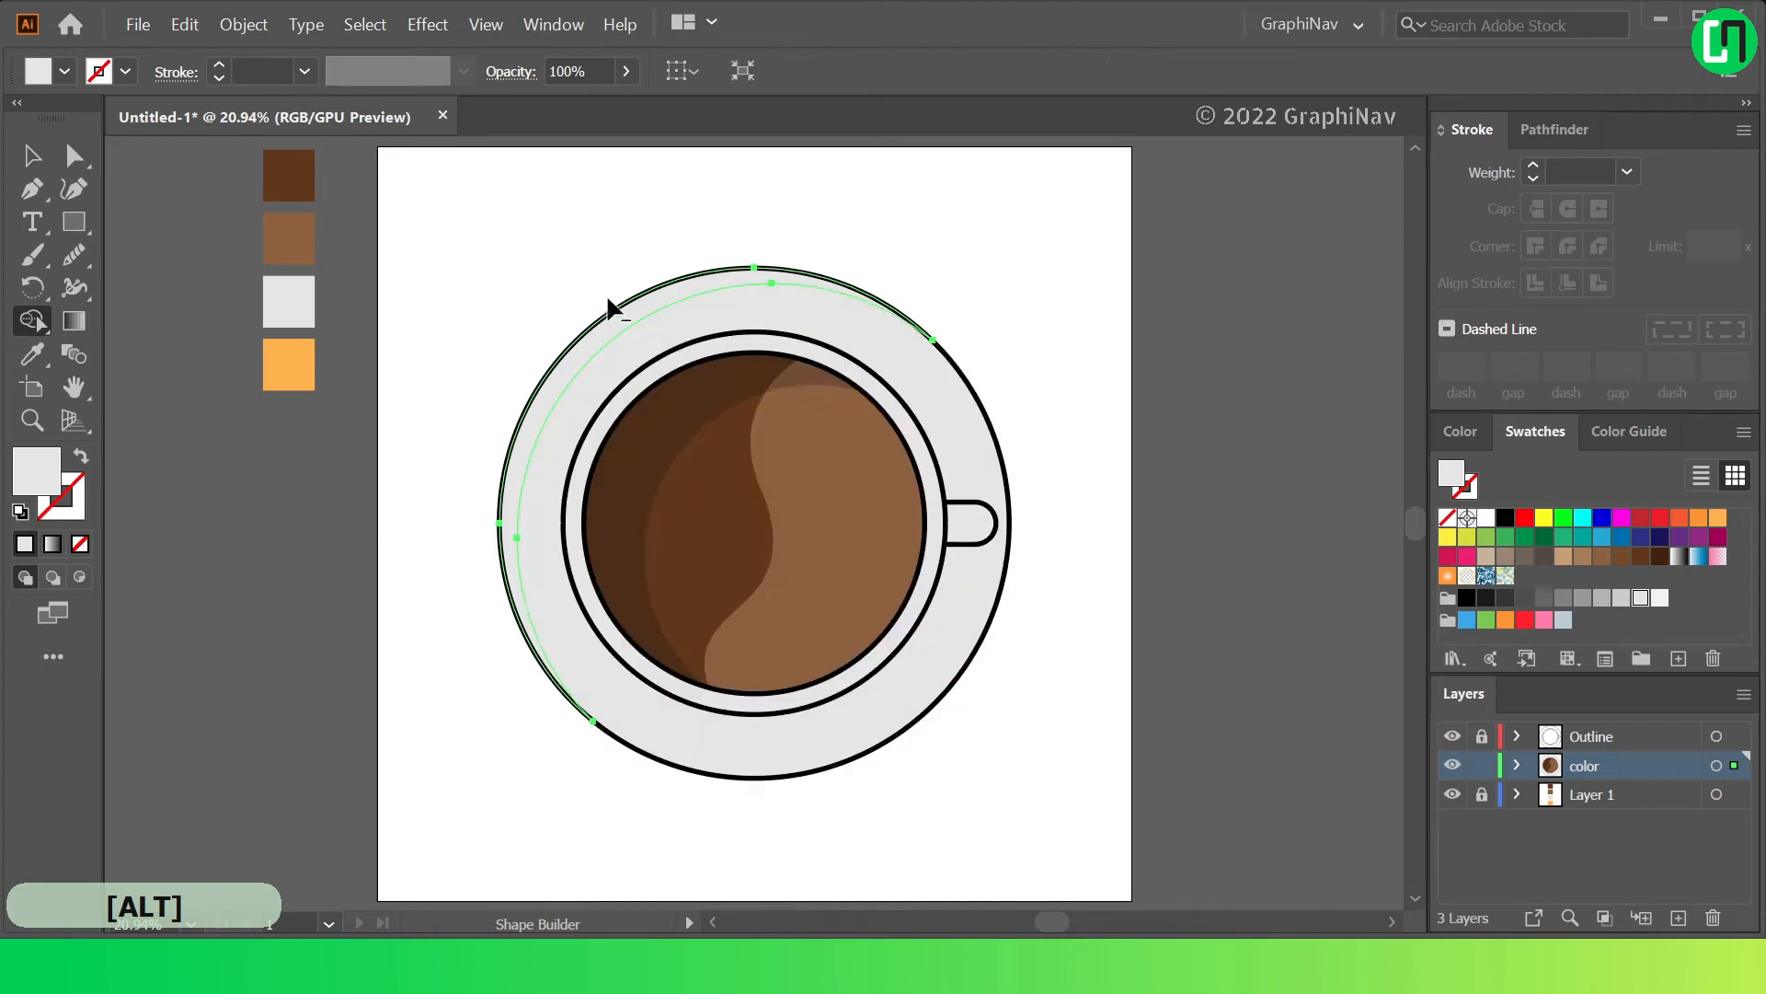
{"action": "left_click", "coordinate": [35, 158]}
{"action": "left_click", "coordinate": [669, 185]}
Fill the thin crescent on the saucer's upper-left edge with white
{"action": "left_click", "coordinate": [657, 289]}
{"action": "left_click", "coordinate": [1487, 517]}
{"action": "left_click", "coordinate": [1042, 234]}
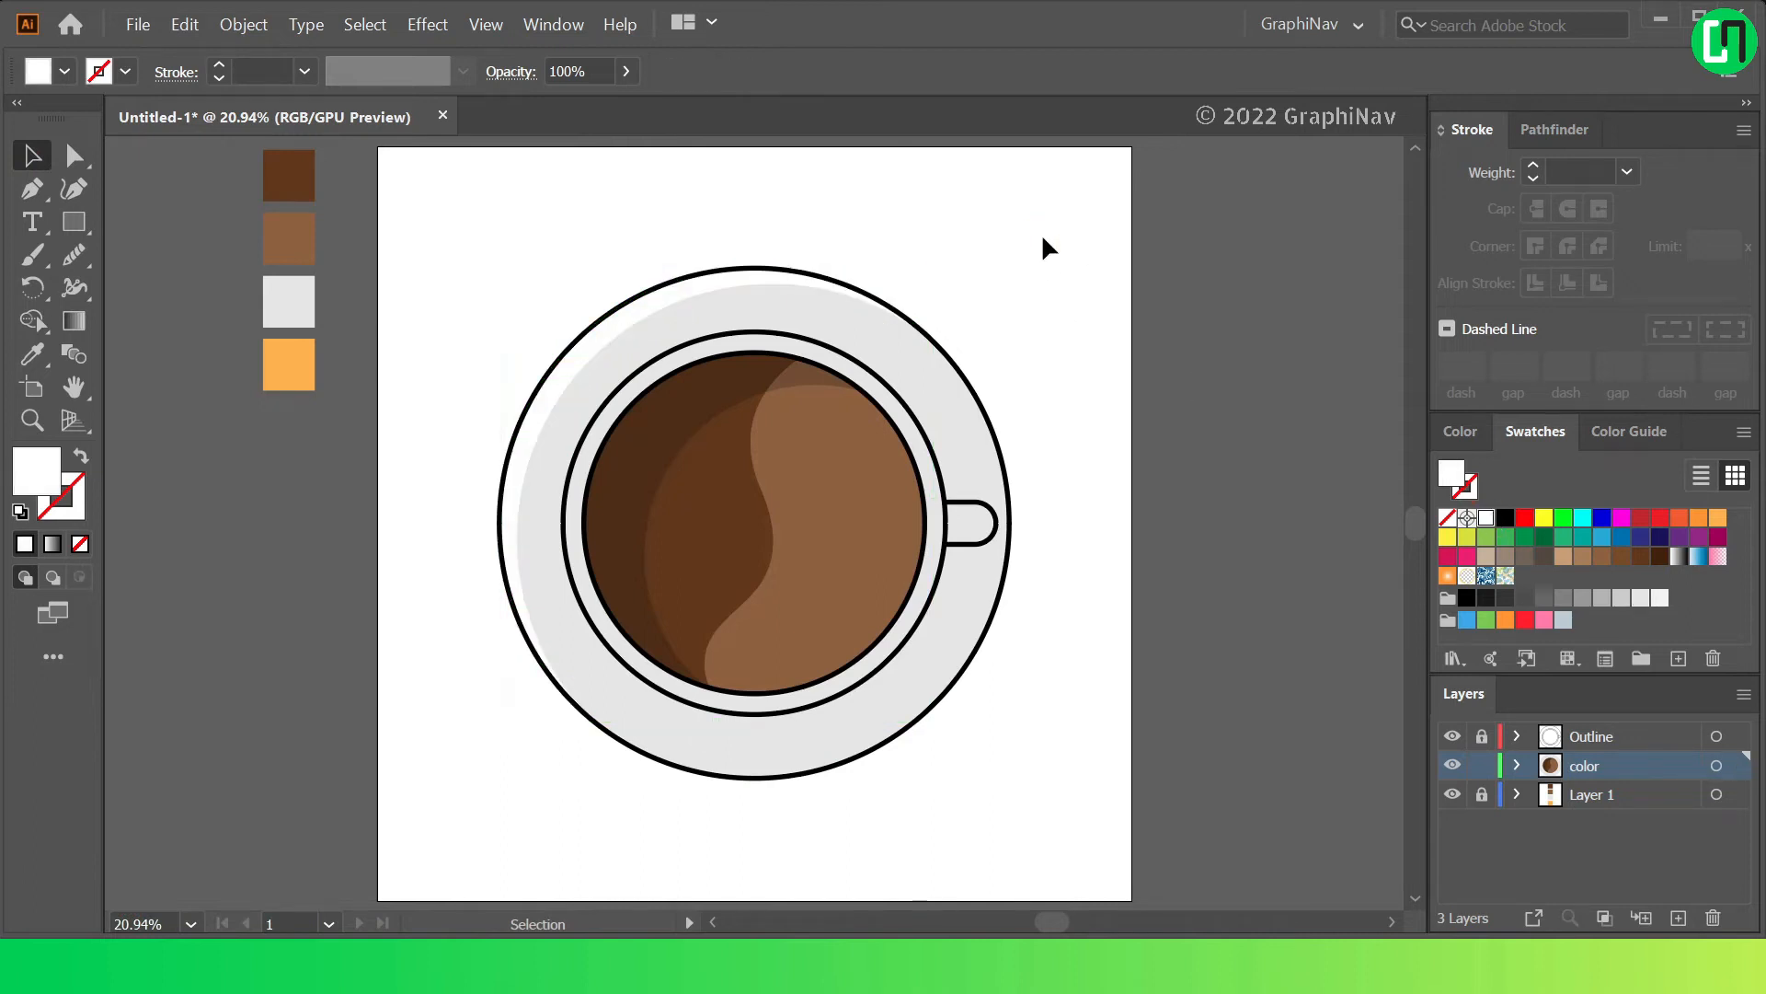
Make a copy of the saucer's white upper-left crescent rotated 180° about the cup's center
{"action": "left_click", "coordinate": [691, 291]}
{"action": "left_click", "coordinate": [32, 287]}
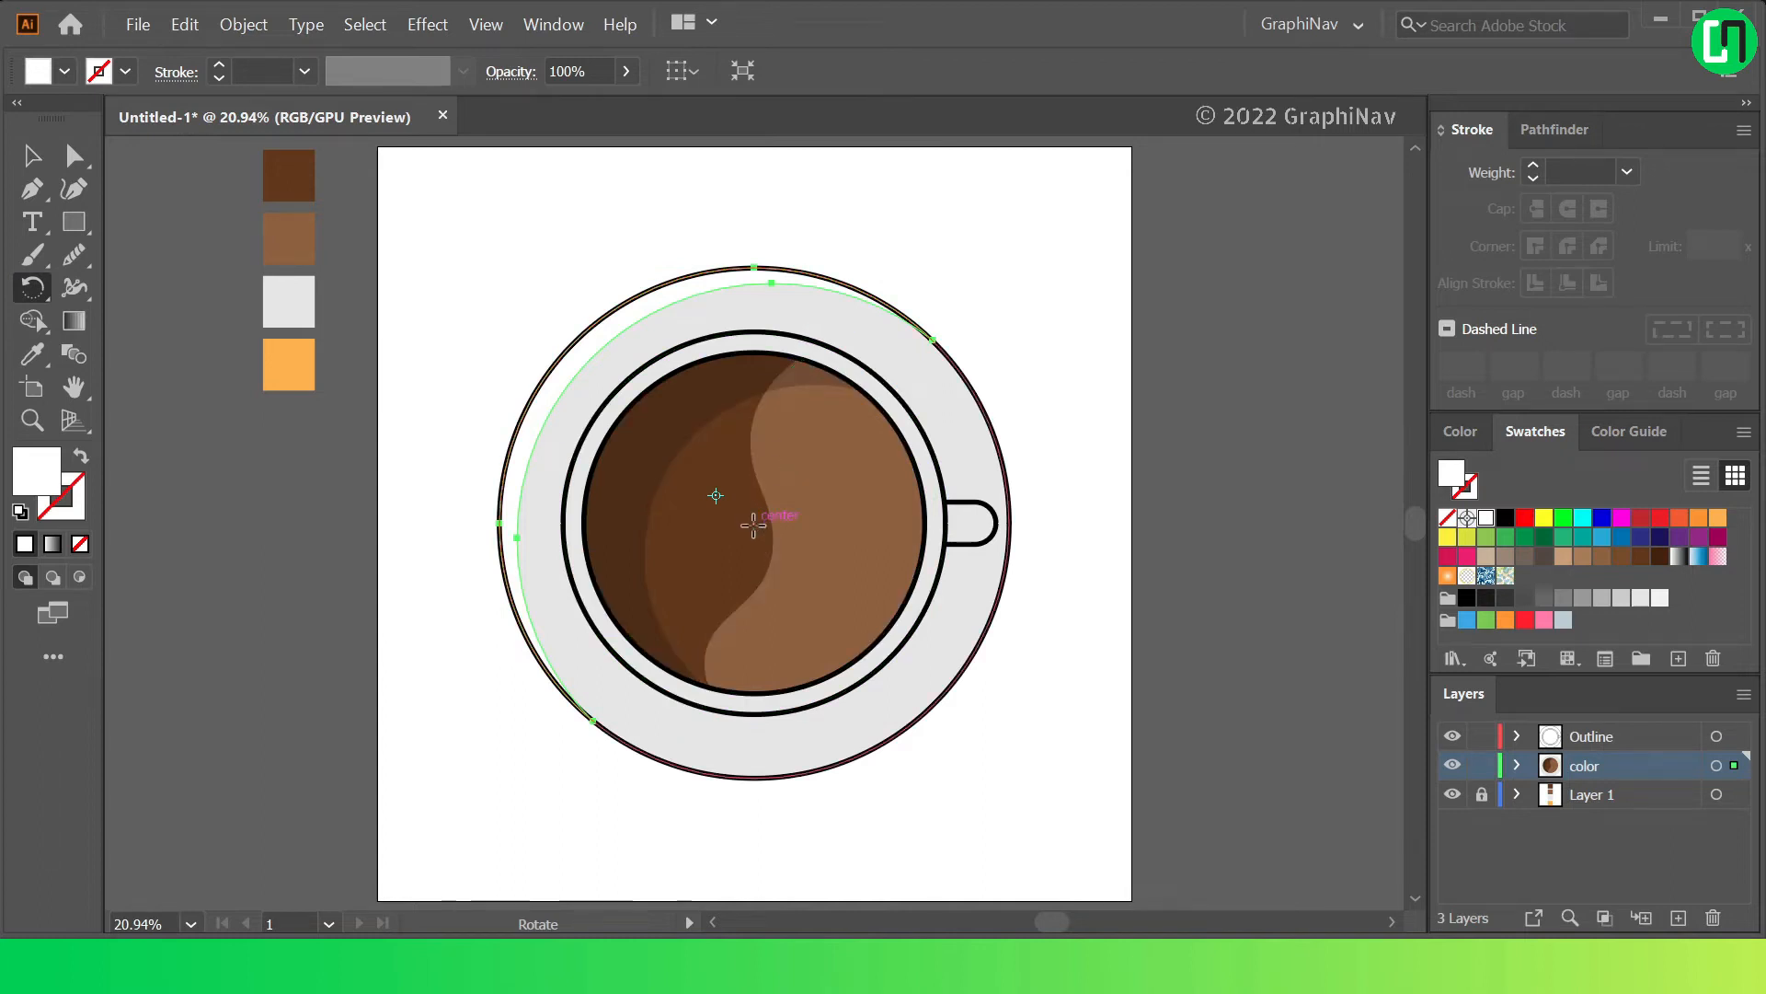
{"action": "left_click", "coordinate": [753, 523], "text": "alt"}
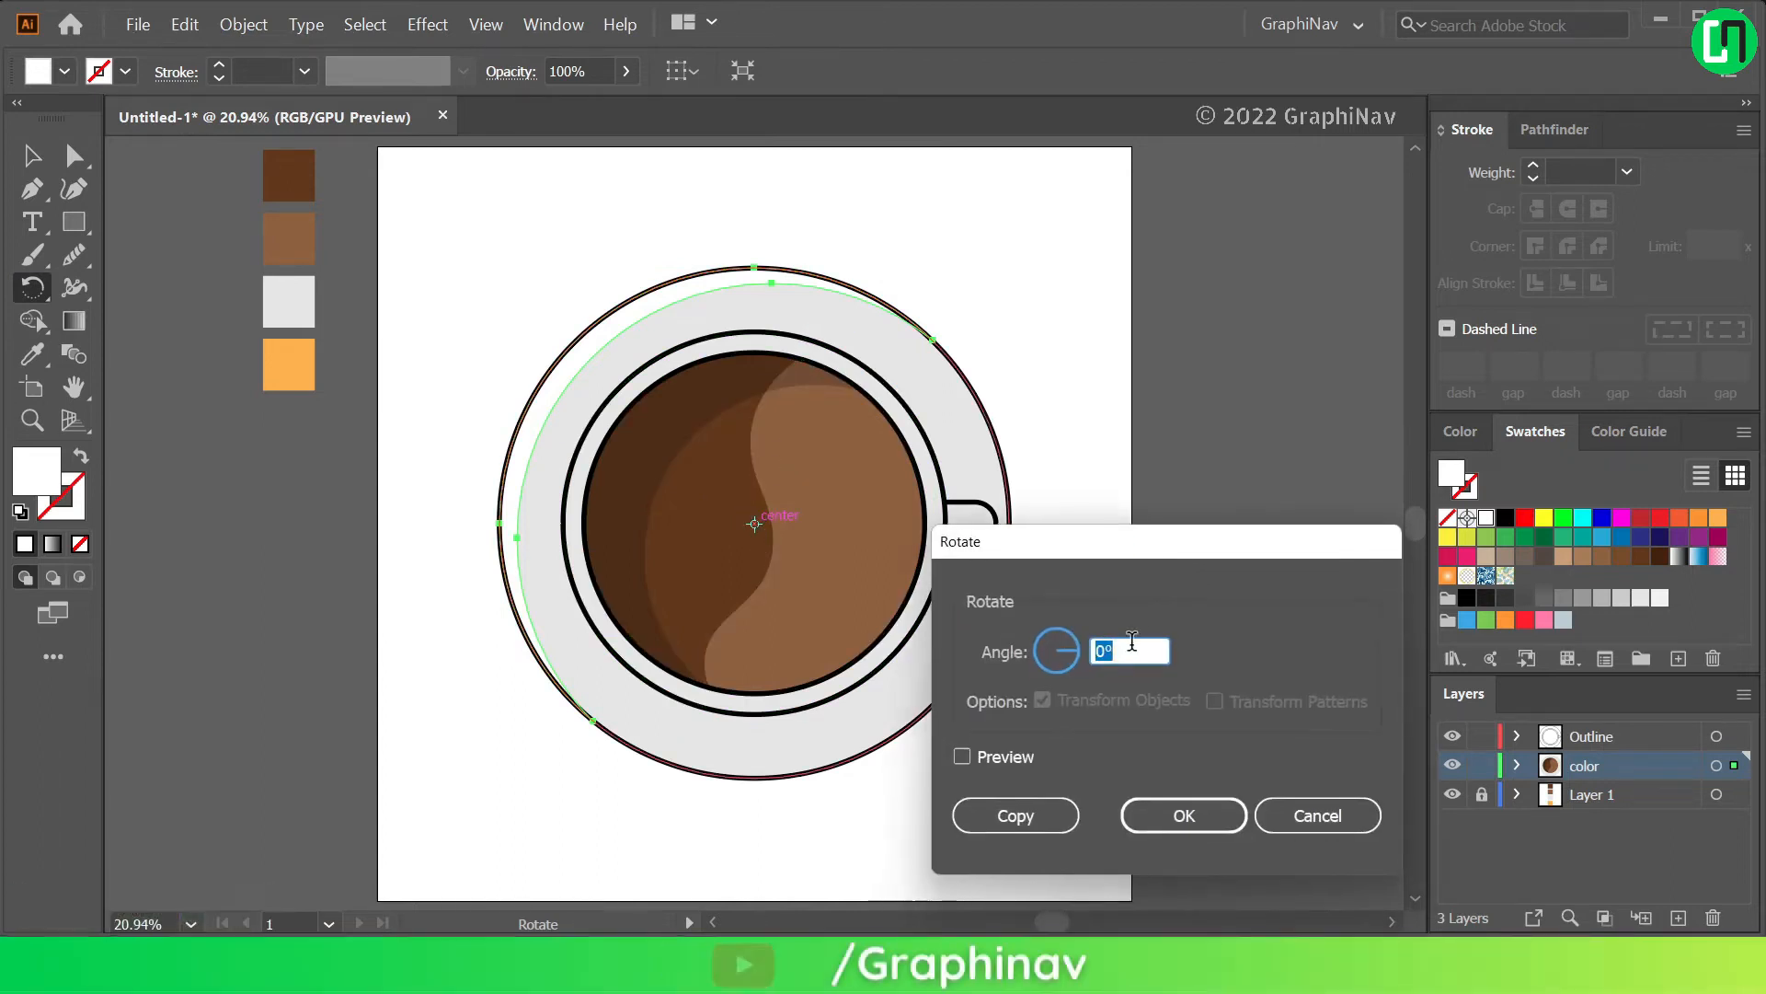
{"action": "scroll", "coordinate": [1130, 647], "scroll_direction": "up", "scroll_amount": 6}
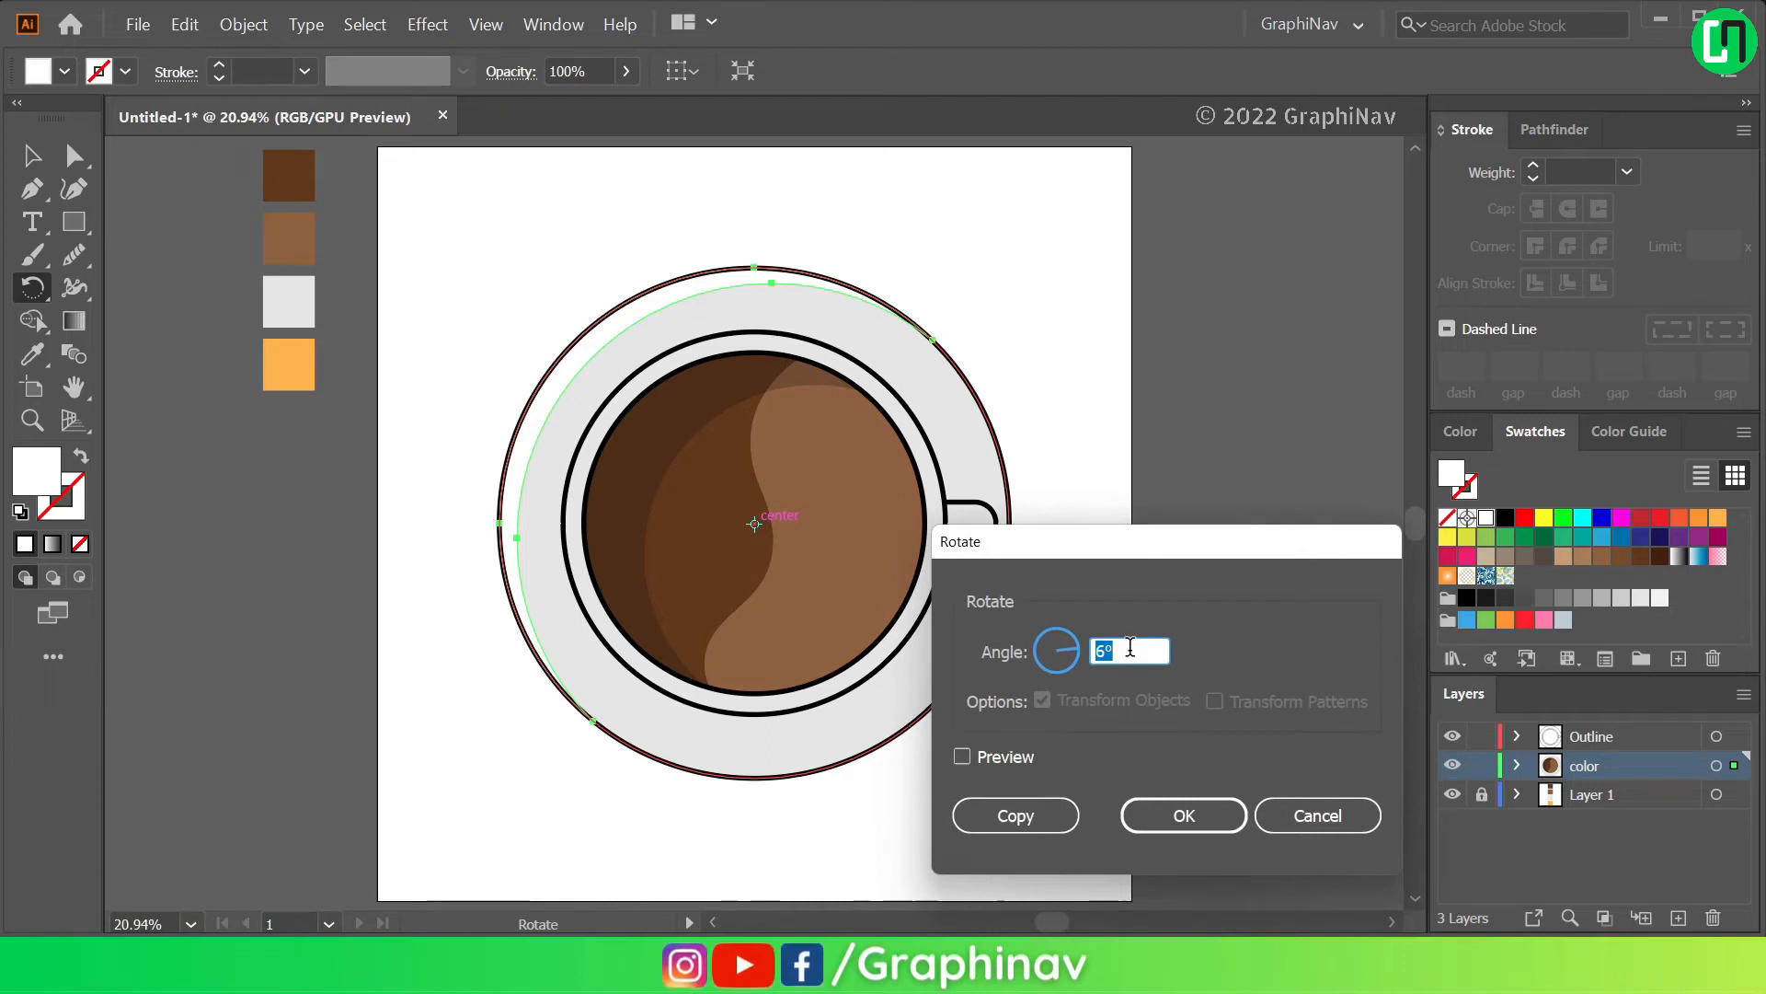
{"action": "left_click", "coordinate": [962, 756]}
{"action": "scroll", "coordinate": [1156, 644], "scroll_direction": "up", "scroll_amount": 20}
{"action": "scroll", "coordinate": [1152, 642], "scroll_direction": "up", "scroll_amount": 20}
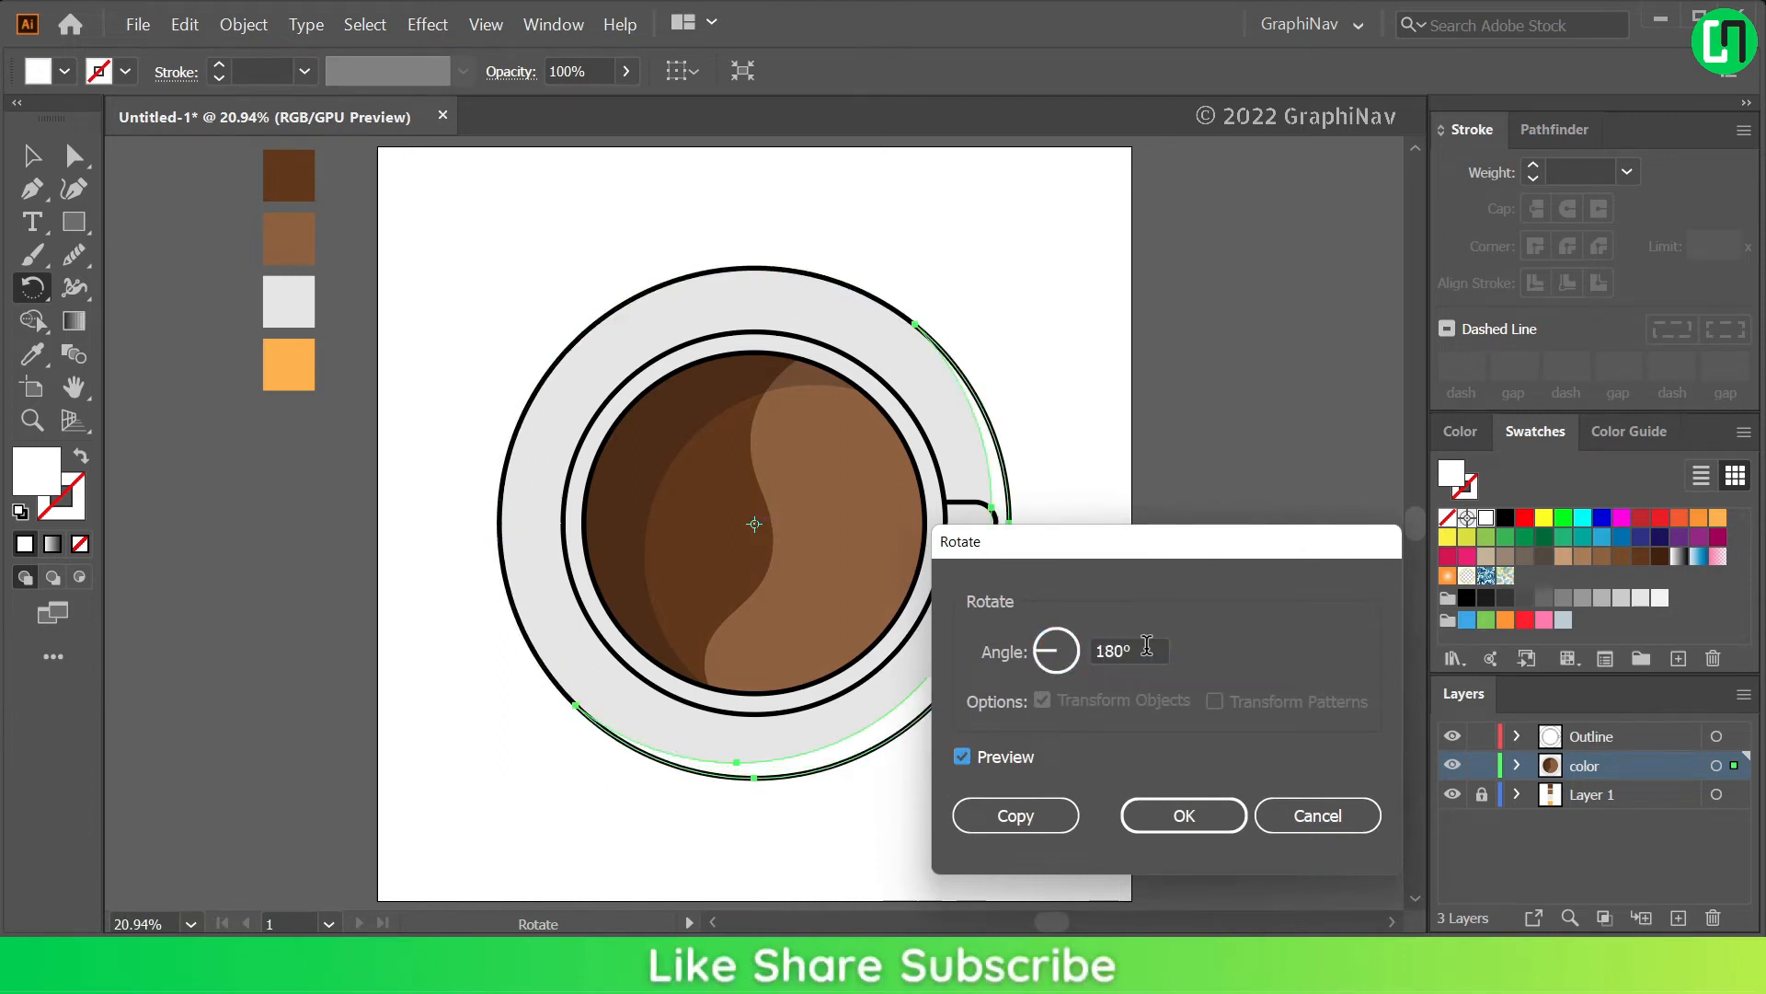
{"action": "left_click", "coordinate": [986, 816]}
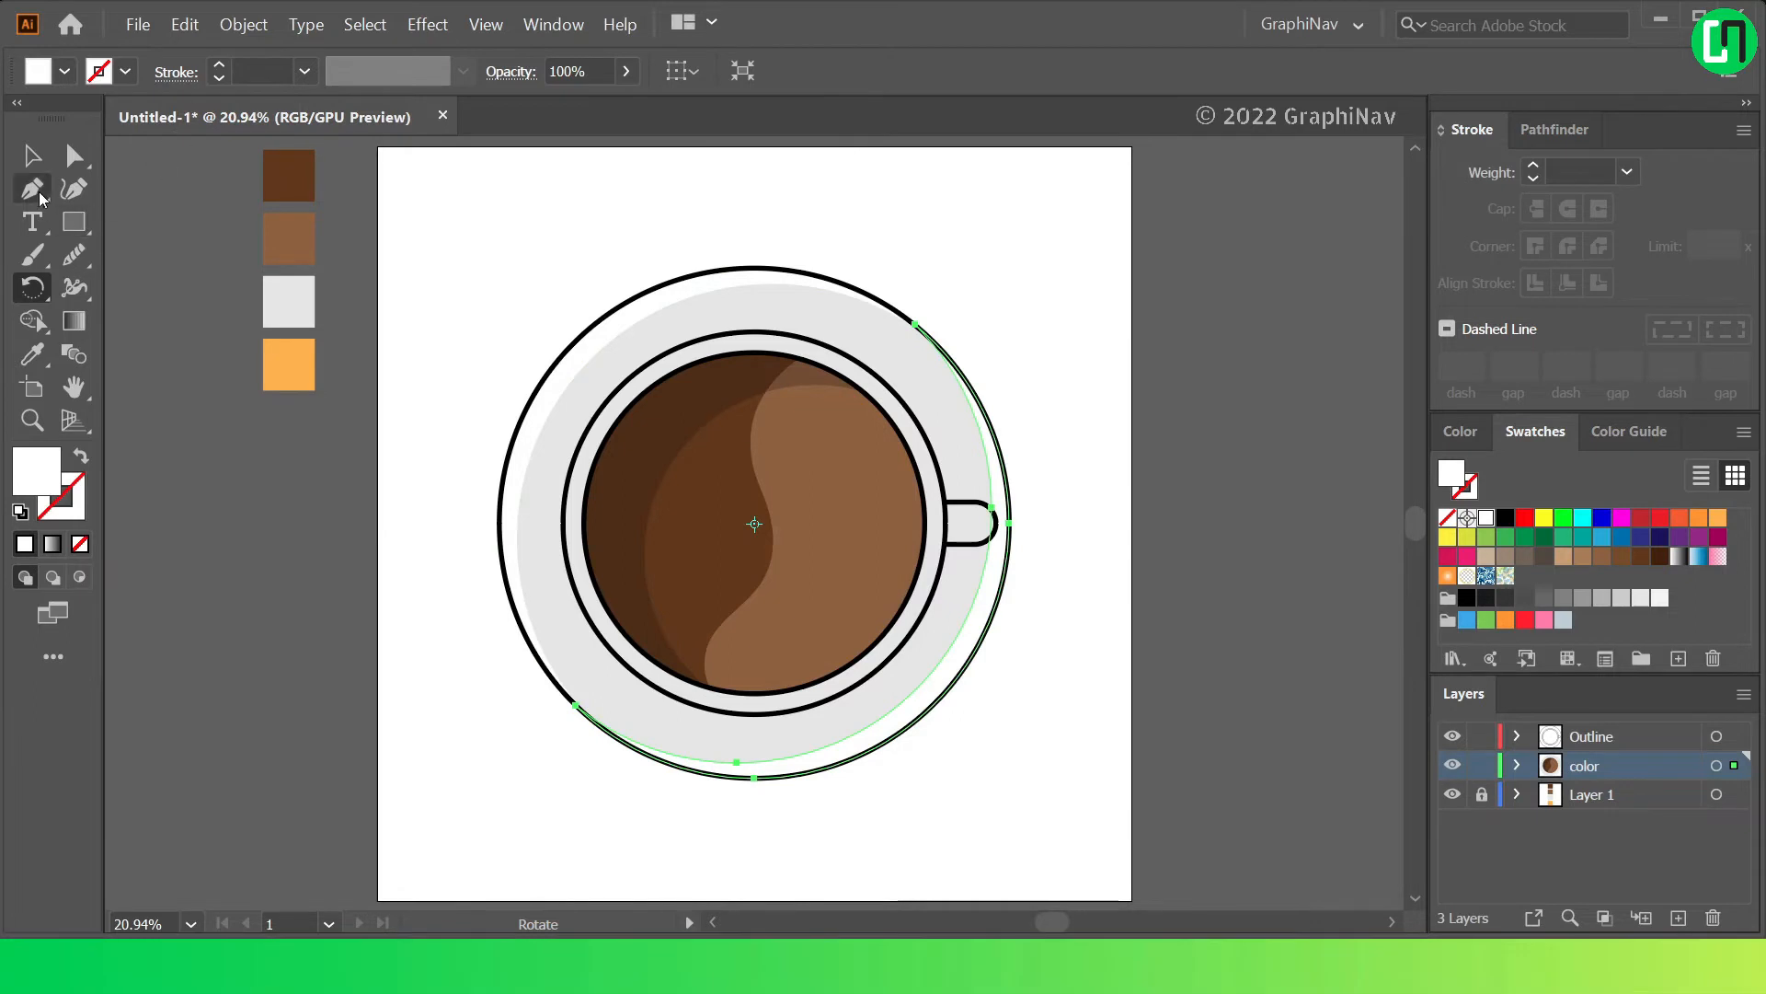
Fill the saucer's lower-right crescent with black and lower its opacity to make a soft shadow
{"action": "left_click", "coordinate": [30, 156]}
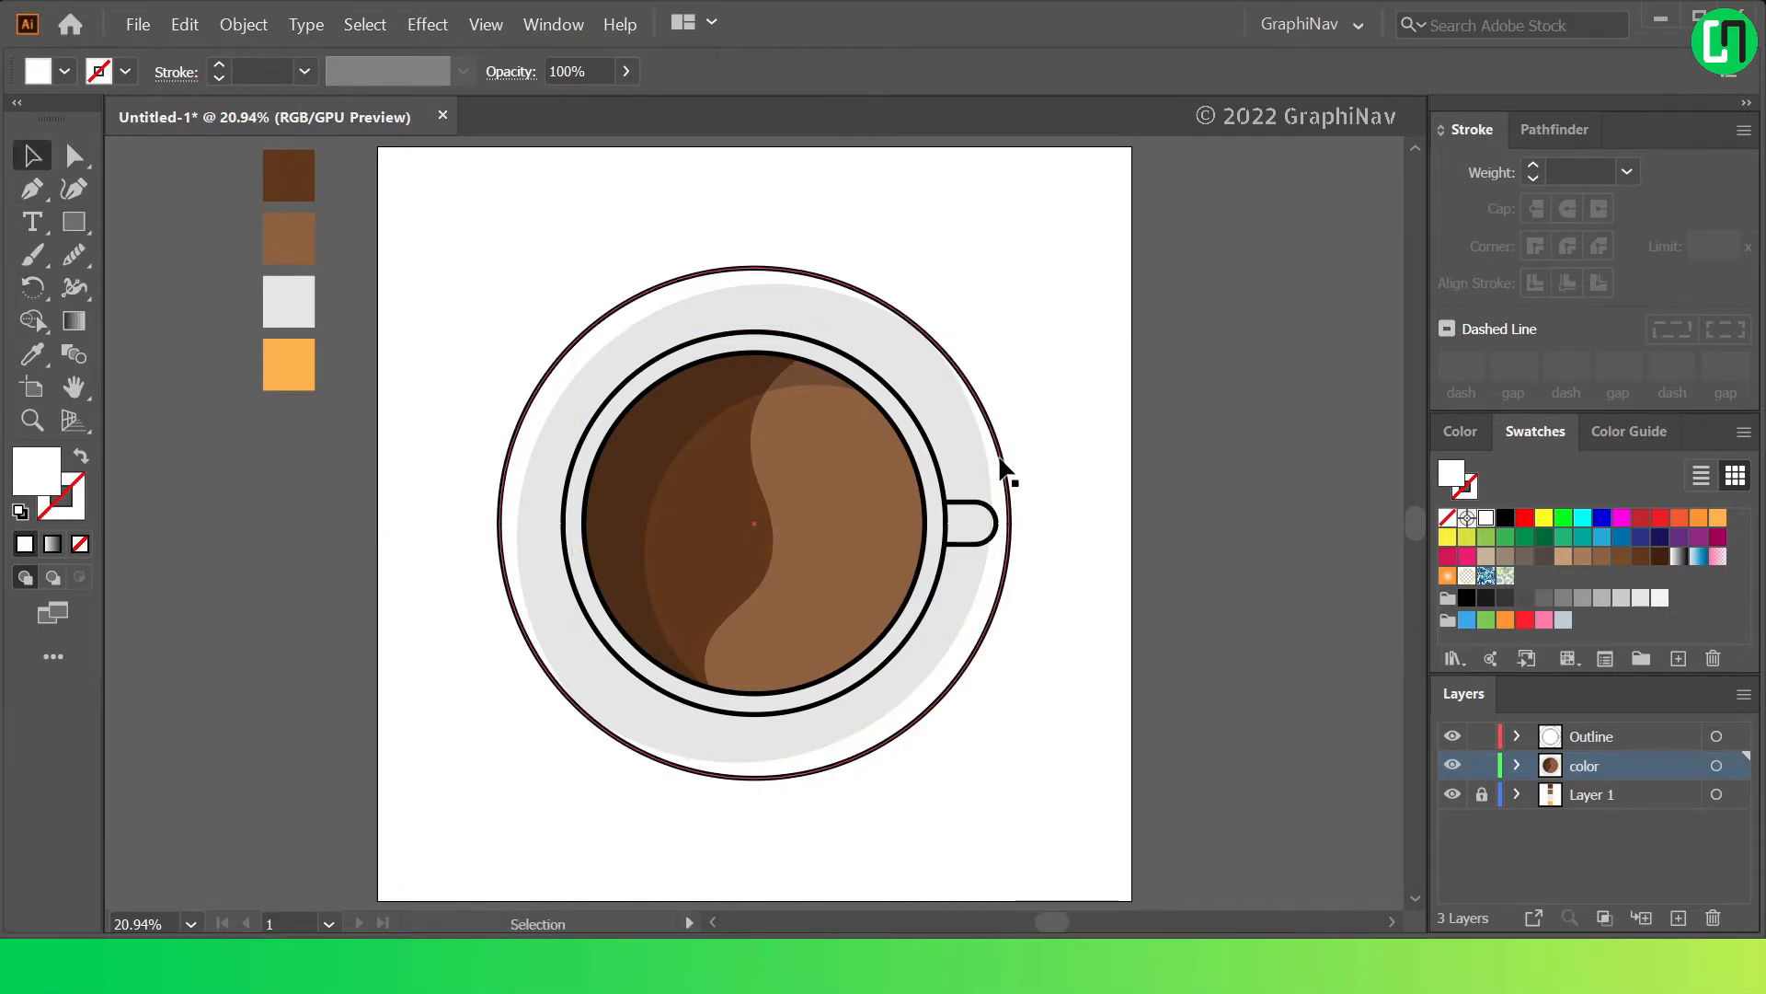
{"action": "left_click", "coordinate": [1505, 520]}
{"action": "key", "text": "BackSpace"}
{"action": "key", "text": "BackSpace"}
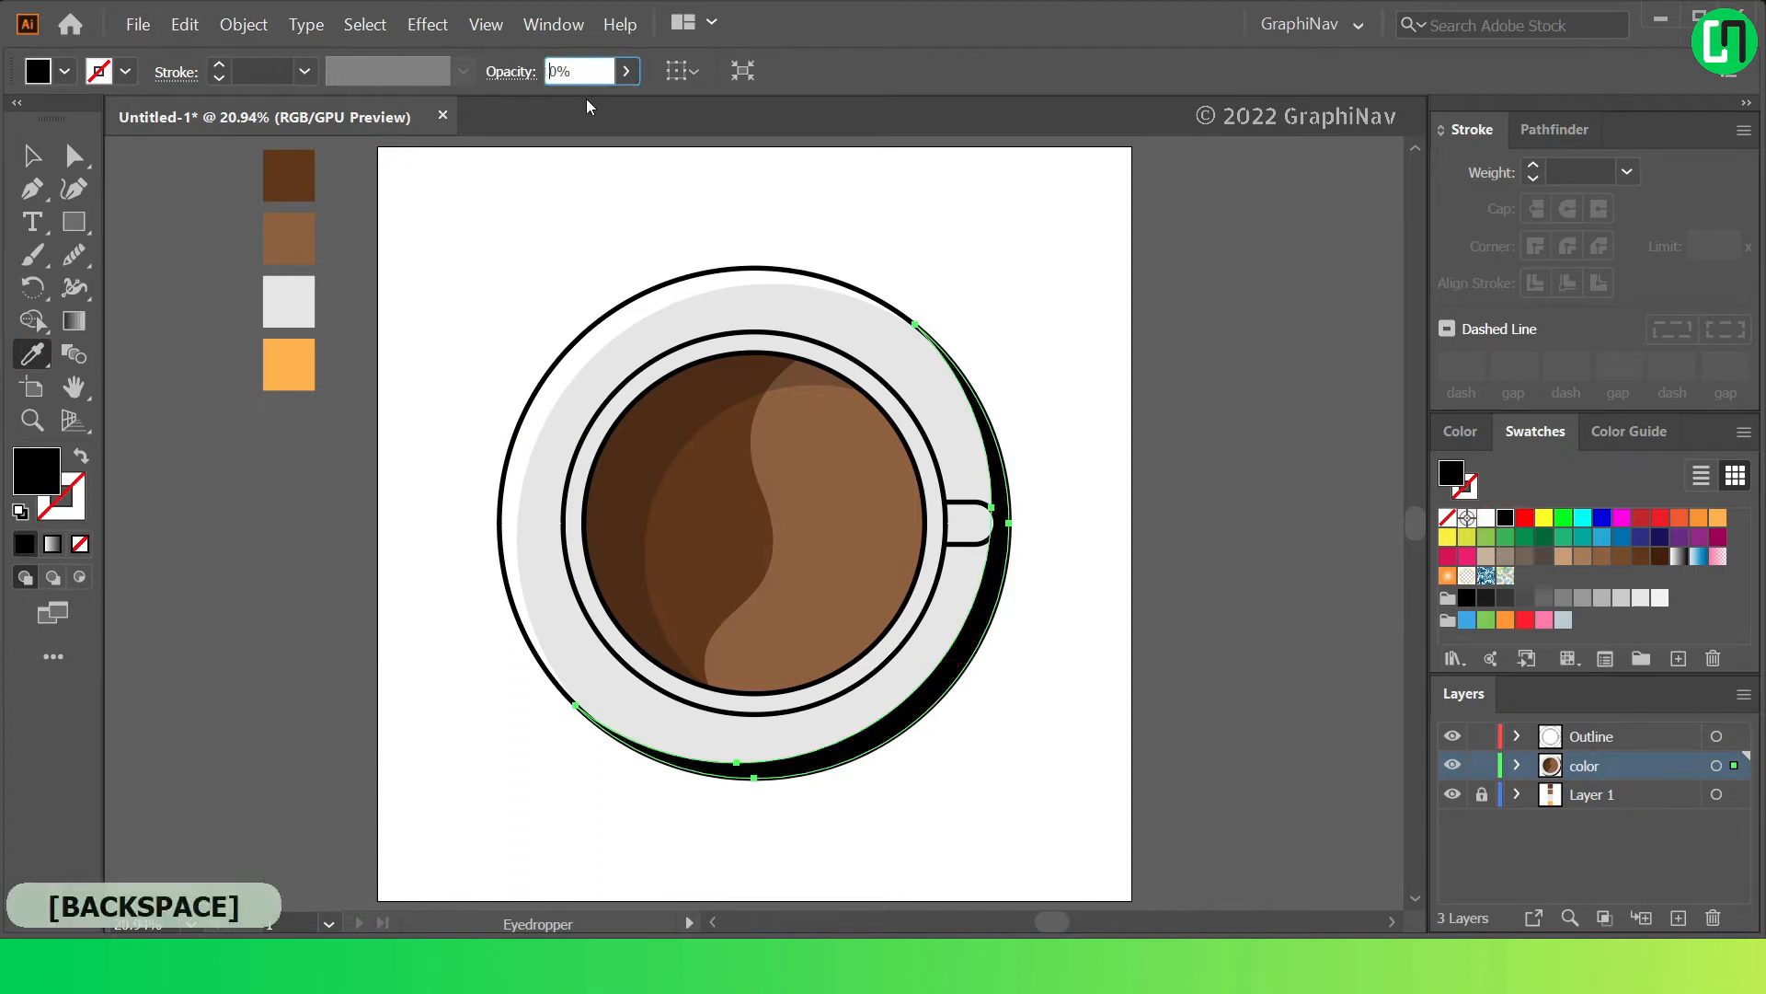
{"action": "key", "text": "Return"}
Copy the light grey cup handle shape and paste it in front twice
{"action": "left_click", "coordinate": [982, 517], "text": "ctrl"}
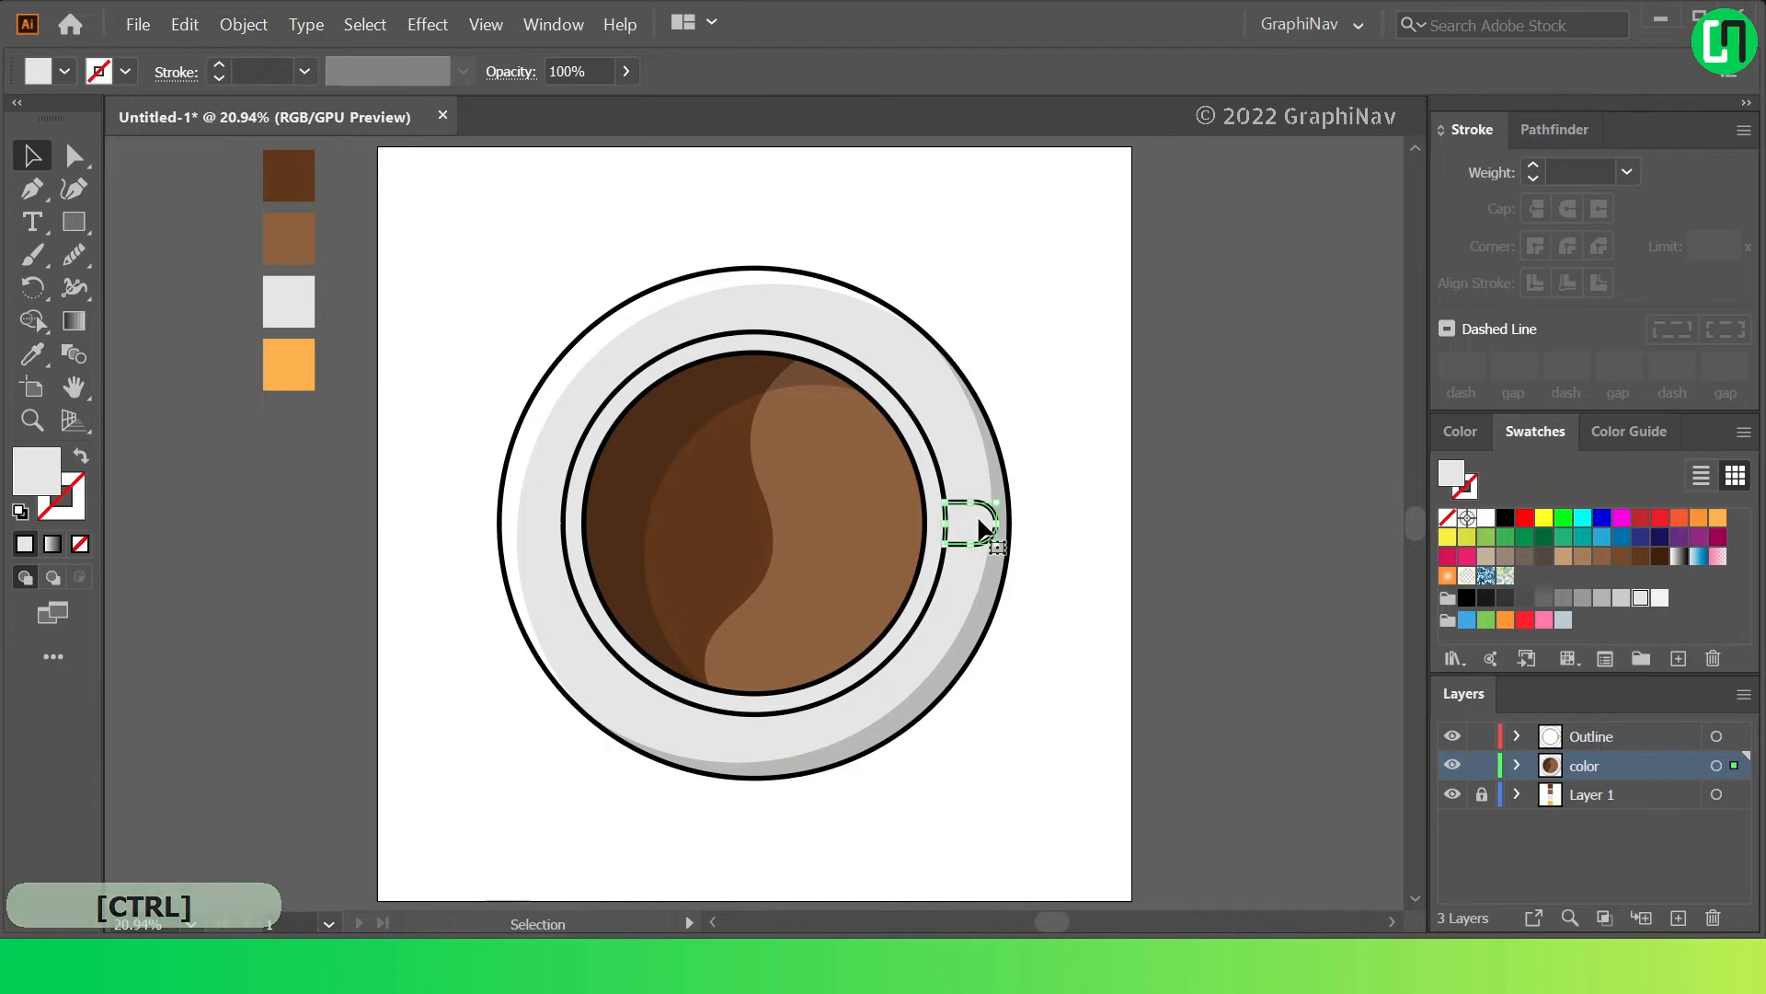
{"action": "left_click", "coordinate": [187, 26]}
{"action": "left_click", "coordinate": [199, 33]}
{"action": "left_click", "coordinate": [193, 28]}
{"action": "left_click", "coordinate": [244, 181]}
{"action": "left_click", "coordinate": [187, 26]}
{"action": "left_click", "coordinate": [244, 181]}
Offset the top handle copy downward and trim the copies with Shape Builder, keeping only the handle's upper strip
{"action": "left_click", "coordinate": [864, 243]}
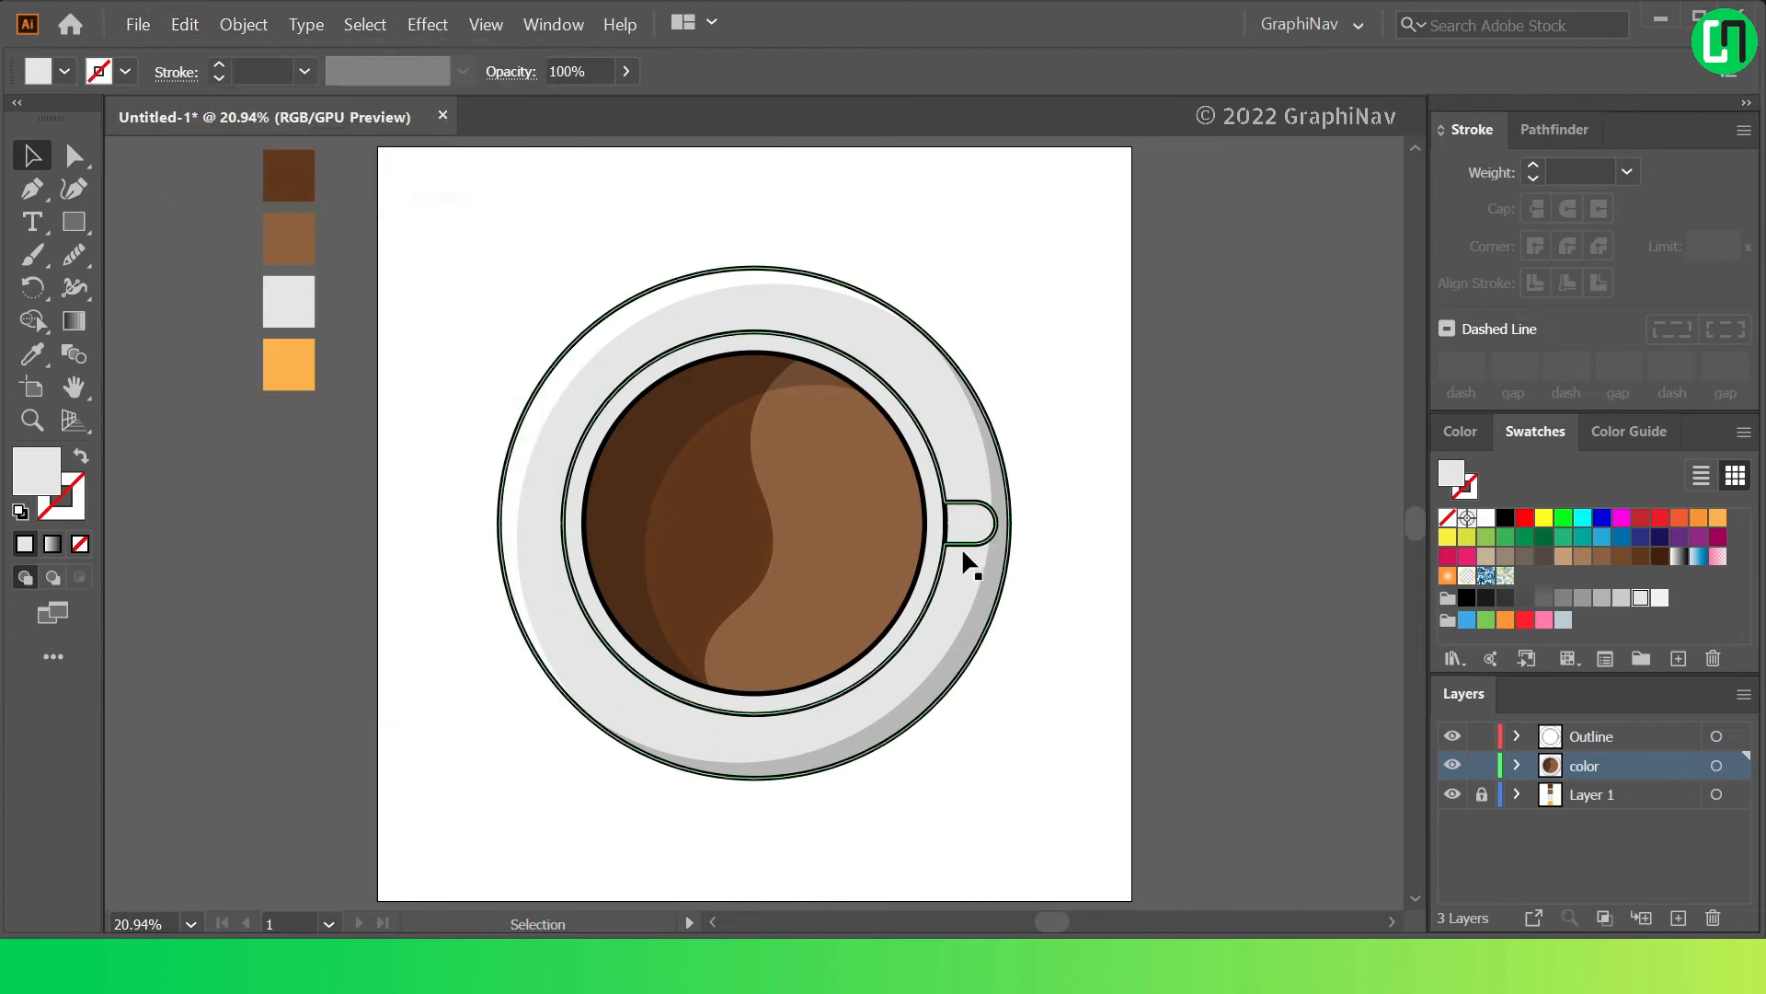
{"action": "left_click_drag", "start_coordinate": [973, 535], "coordinate": [974, 536]}
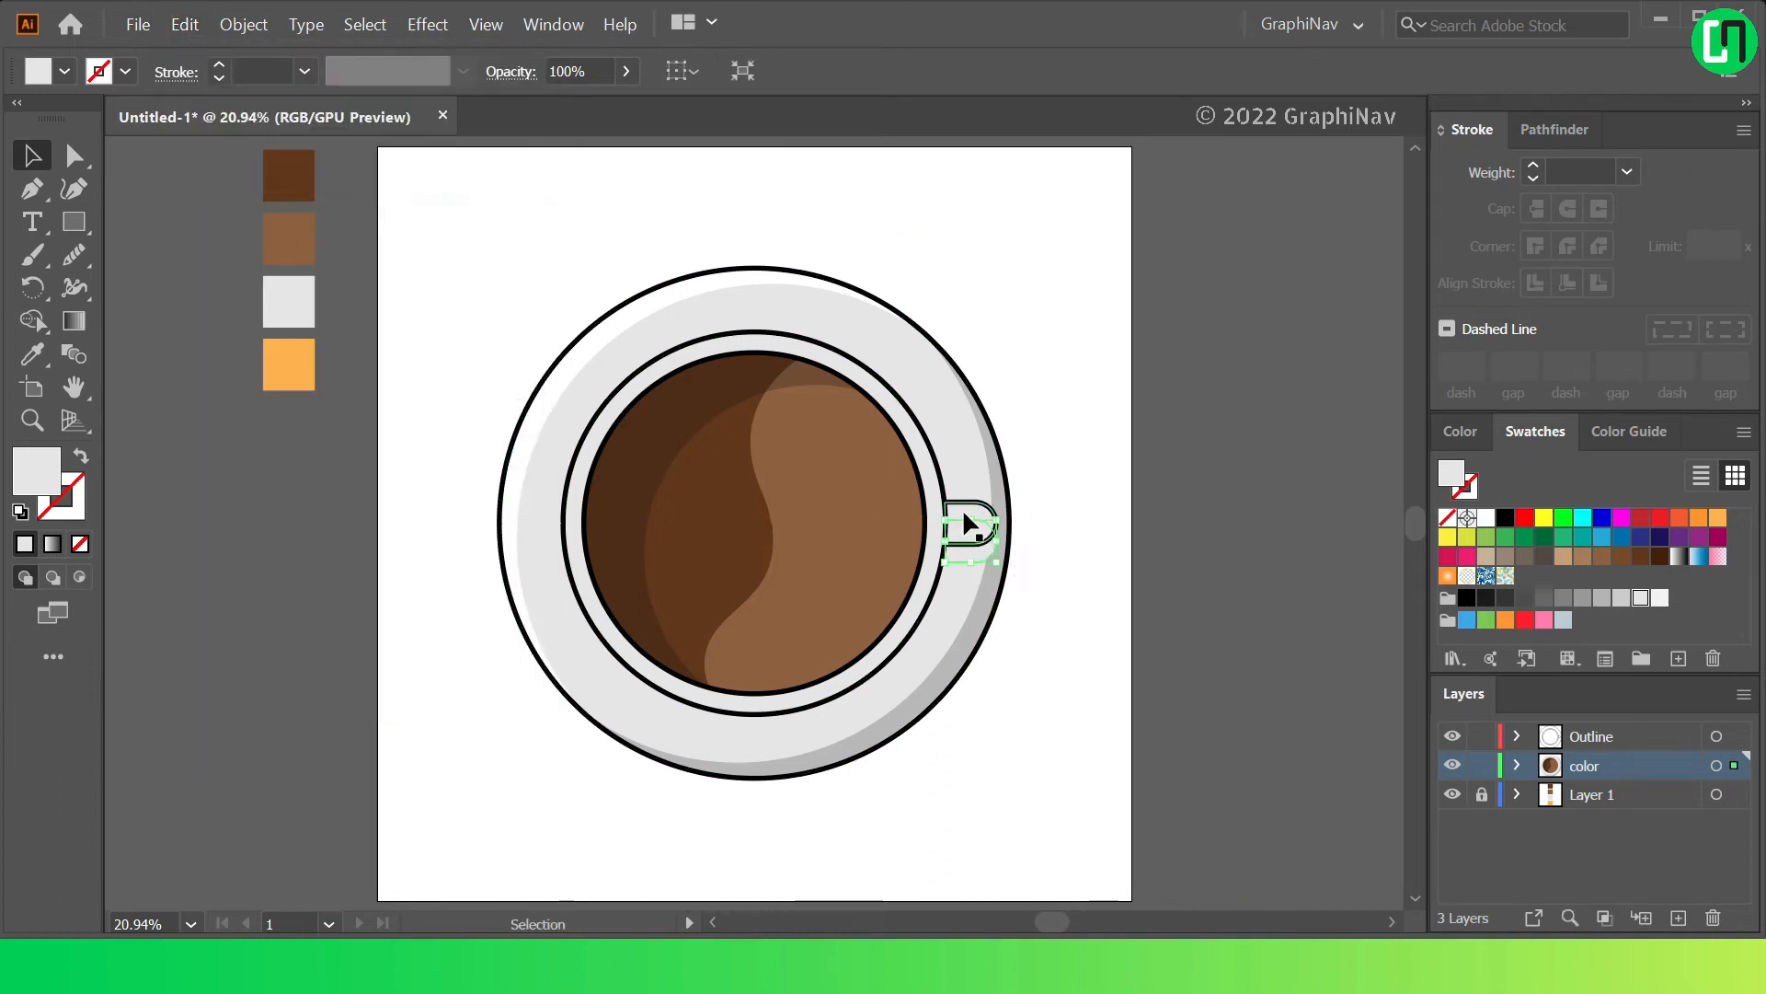
{"action": "key", "text": "shift+m"}
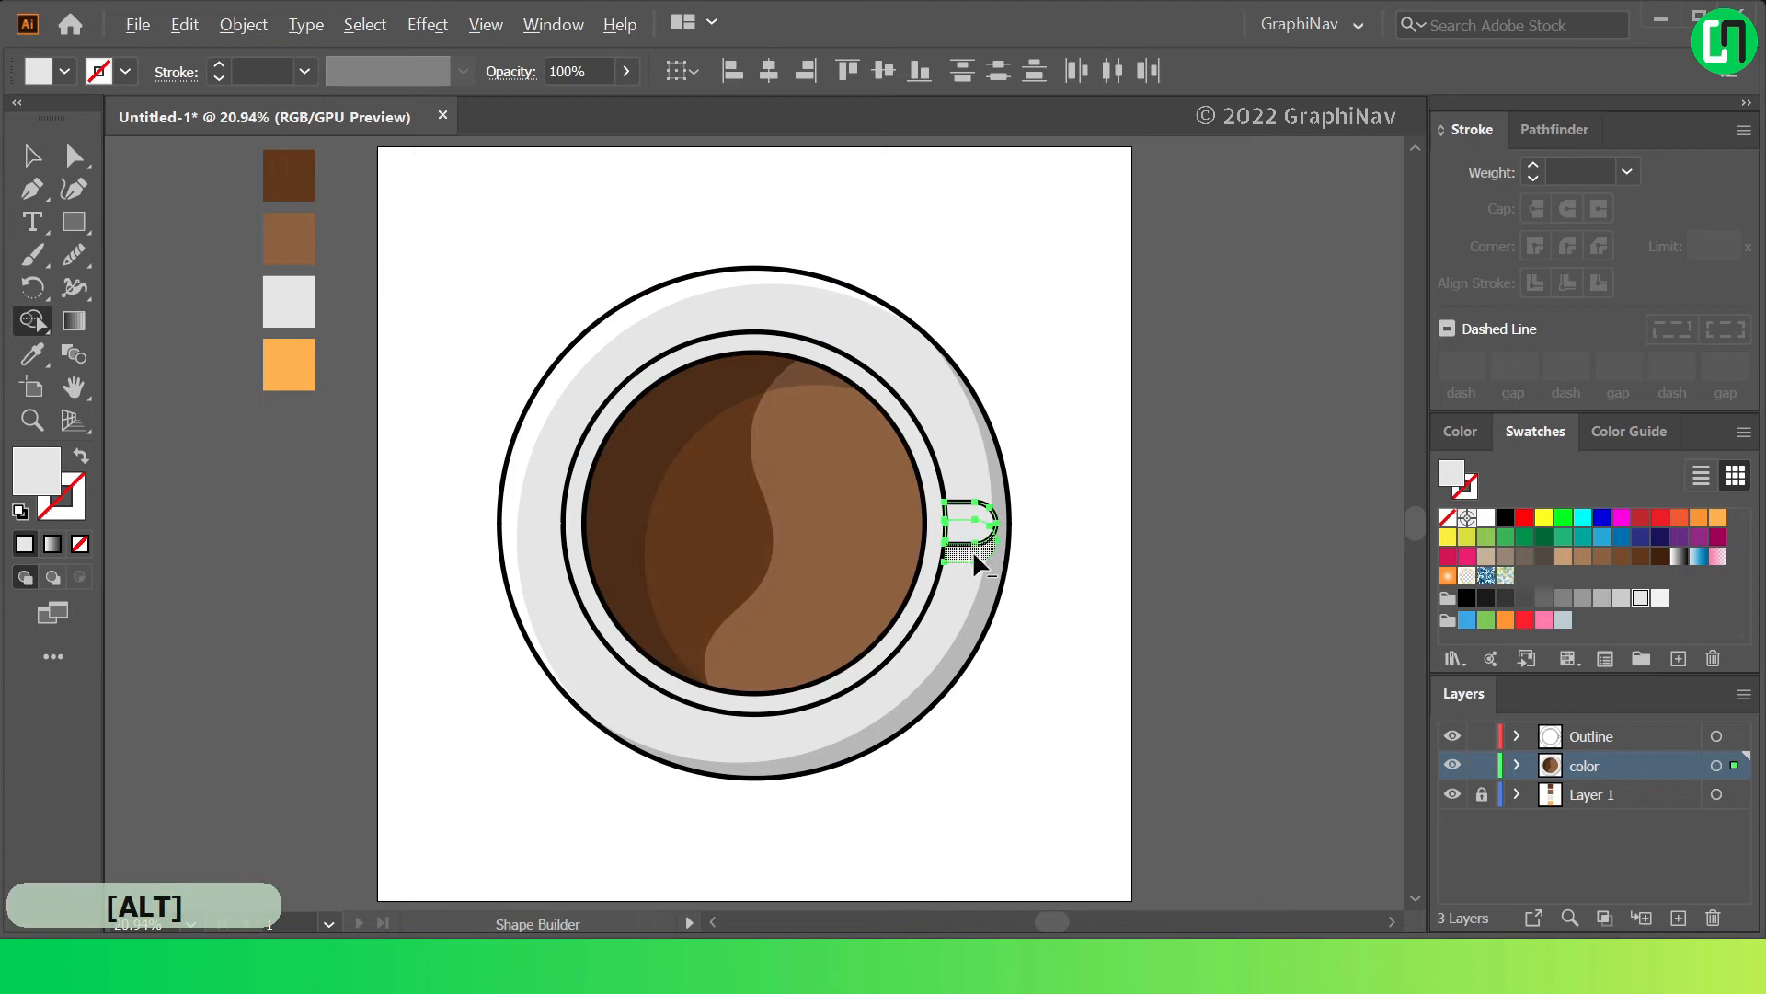
{"action": "left_click", "coordinate": [31, 154]}
{"action": "left_click", "coordinate": [959, 296]}
Fill the upper strip of the cup handle with white as a highlight
{"action": "left_click", "coordinate": [962, 513]}
{"action": "left_click", "coordinate": [1486, 518]}
{"action": "left_click", "coordinate": [1063, 334]}
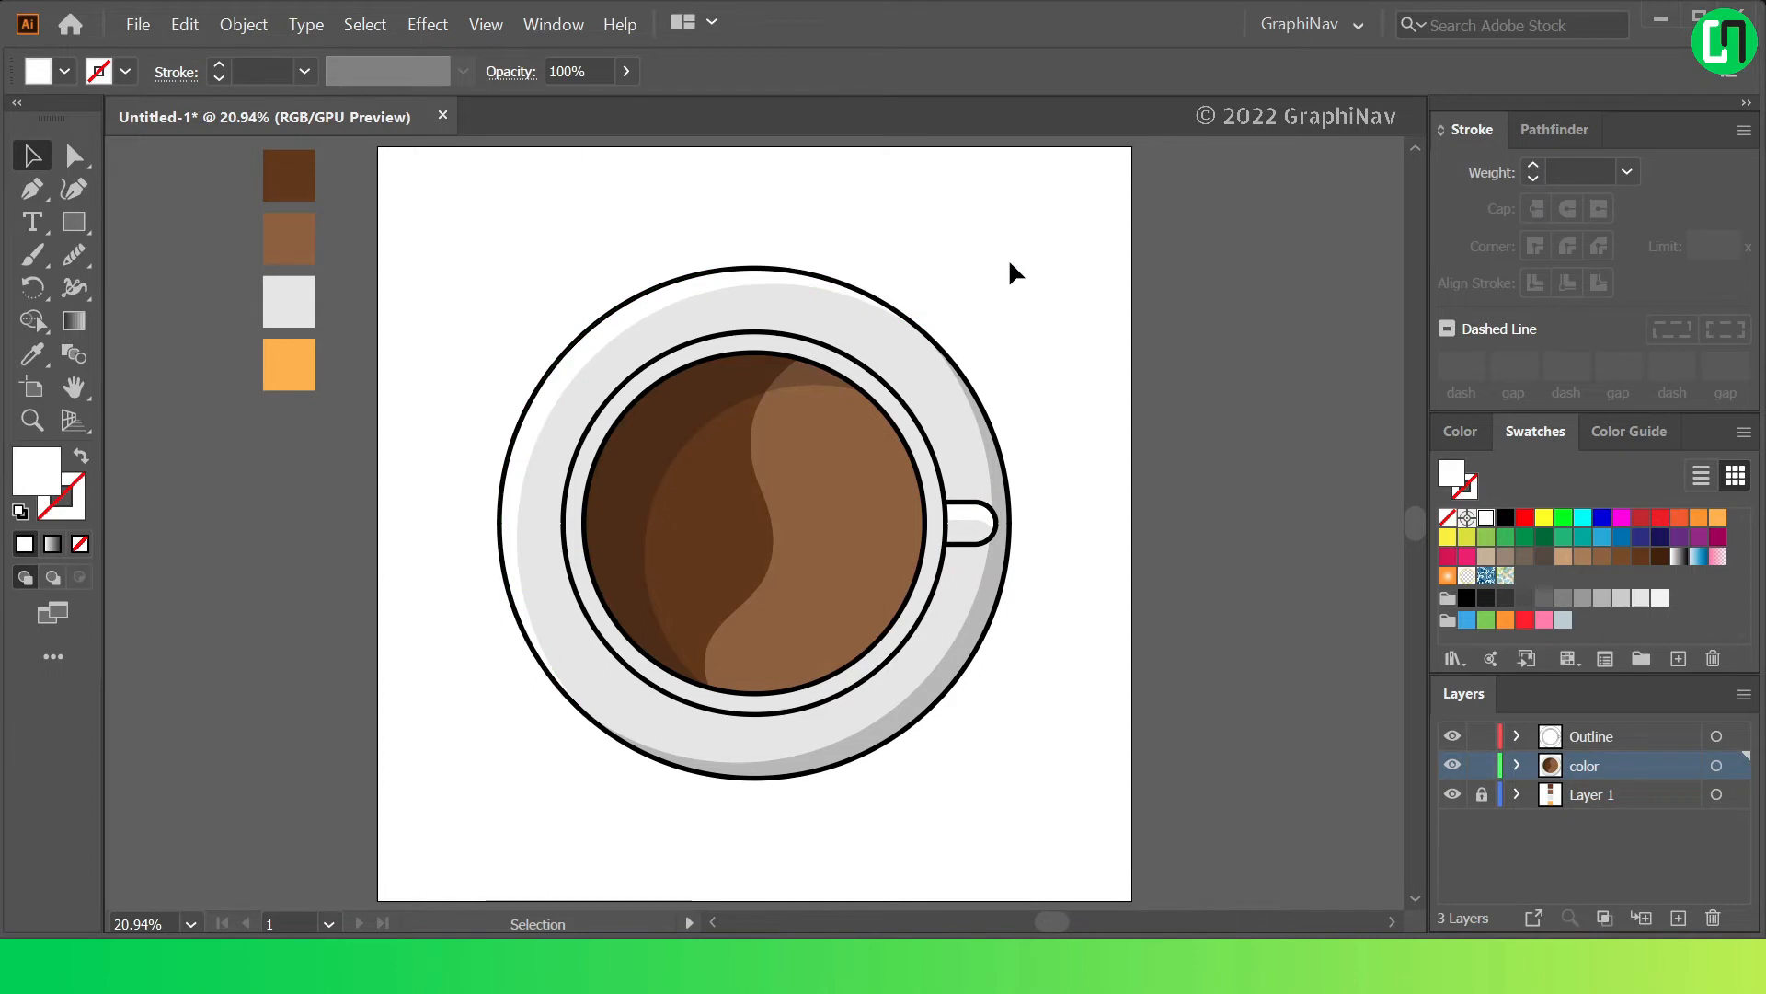
Copy the light grey cup rim ring and paste it in front twice
{"action": "left_click", "coordinate": [736, 355]}
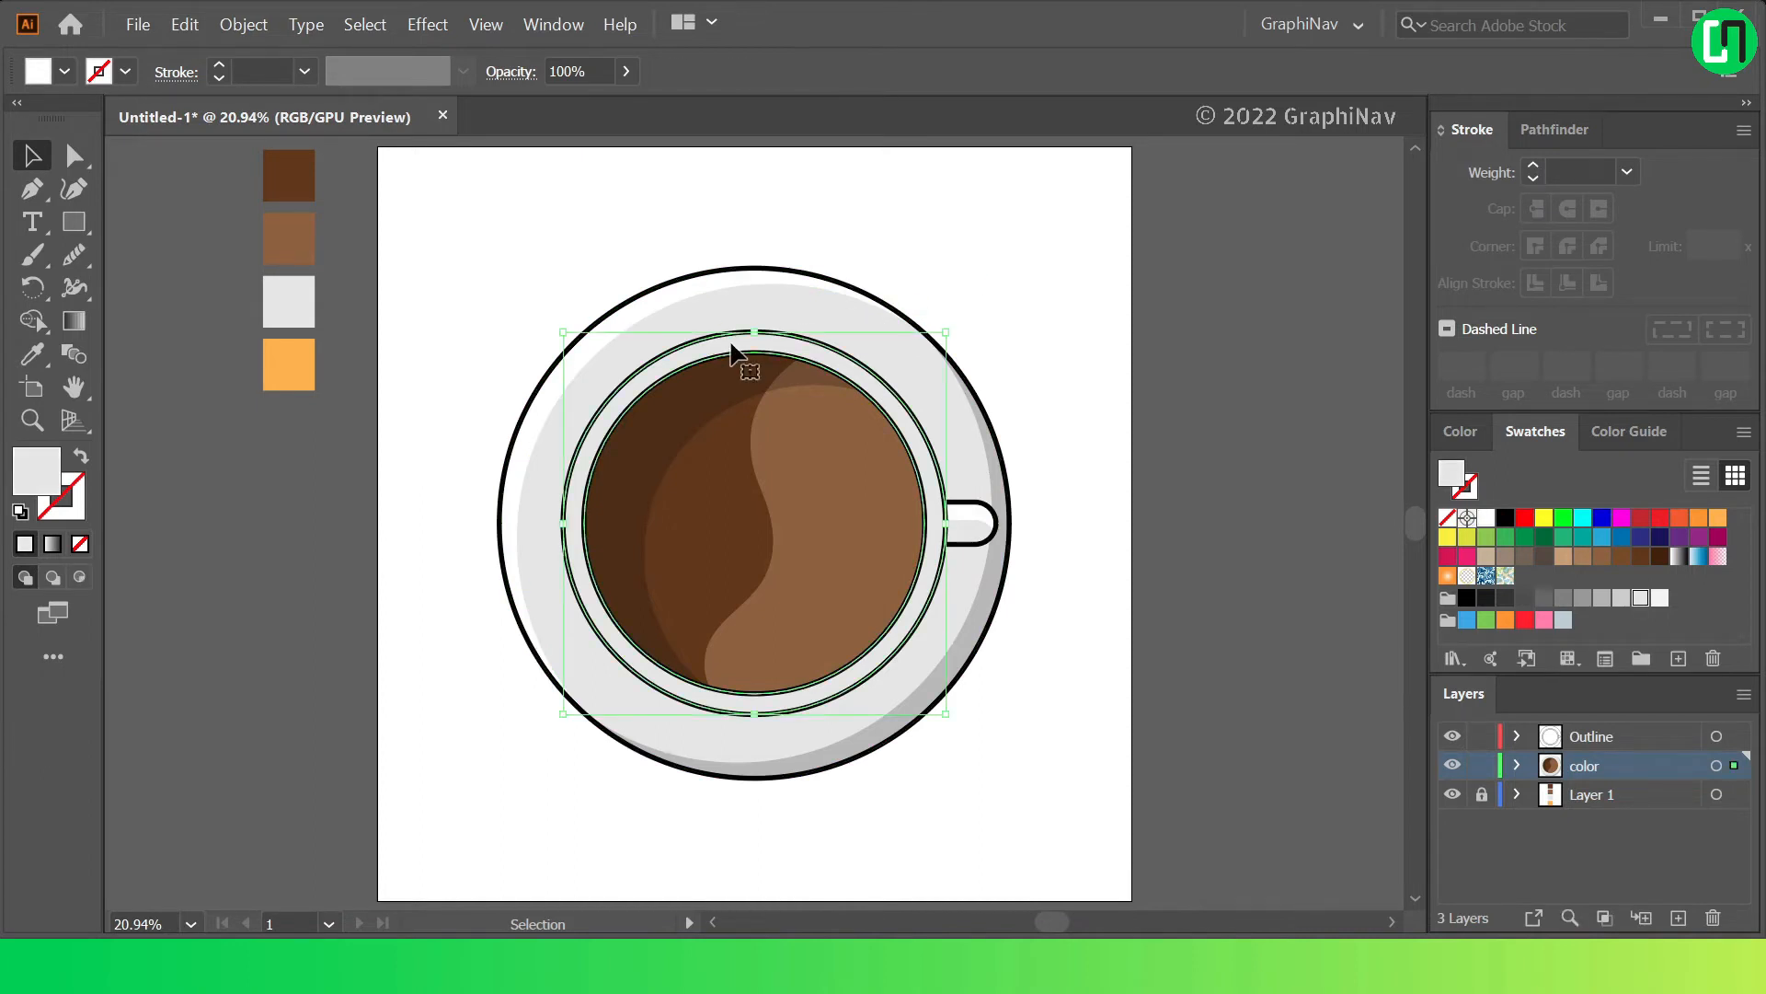
{"action": "left_click", "coordinate": [181, 31]}
{"action": "left_click", "coordinate": [221, 134]}
{"action": "left_click", "coordinate": [187, 29]}
{"action": "left_click", "coordinate": [291, 183]}
{"action": "left_click", "coordinate": [185, 24]}
{"action": "left_click", "coordinate": [257, 181]}
{"action": "left_click", "coordinate": [828, 268]}
Offset the top rim copy slightly right and down from the original ring
{"action": "mouse_move", "coordinate": [658, 371]}
{"action": "left_mouse_down"}
{"action": "mouse_move", "coordinate": [678, 385]}
{"action": "mouse_move", "coordinate": [677, 363]}
{"action": "left_mouse_up"}
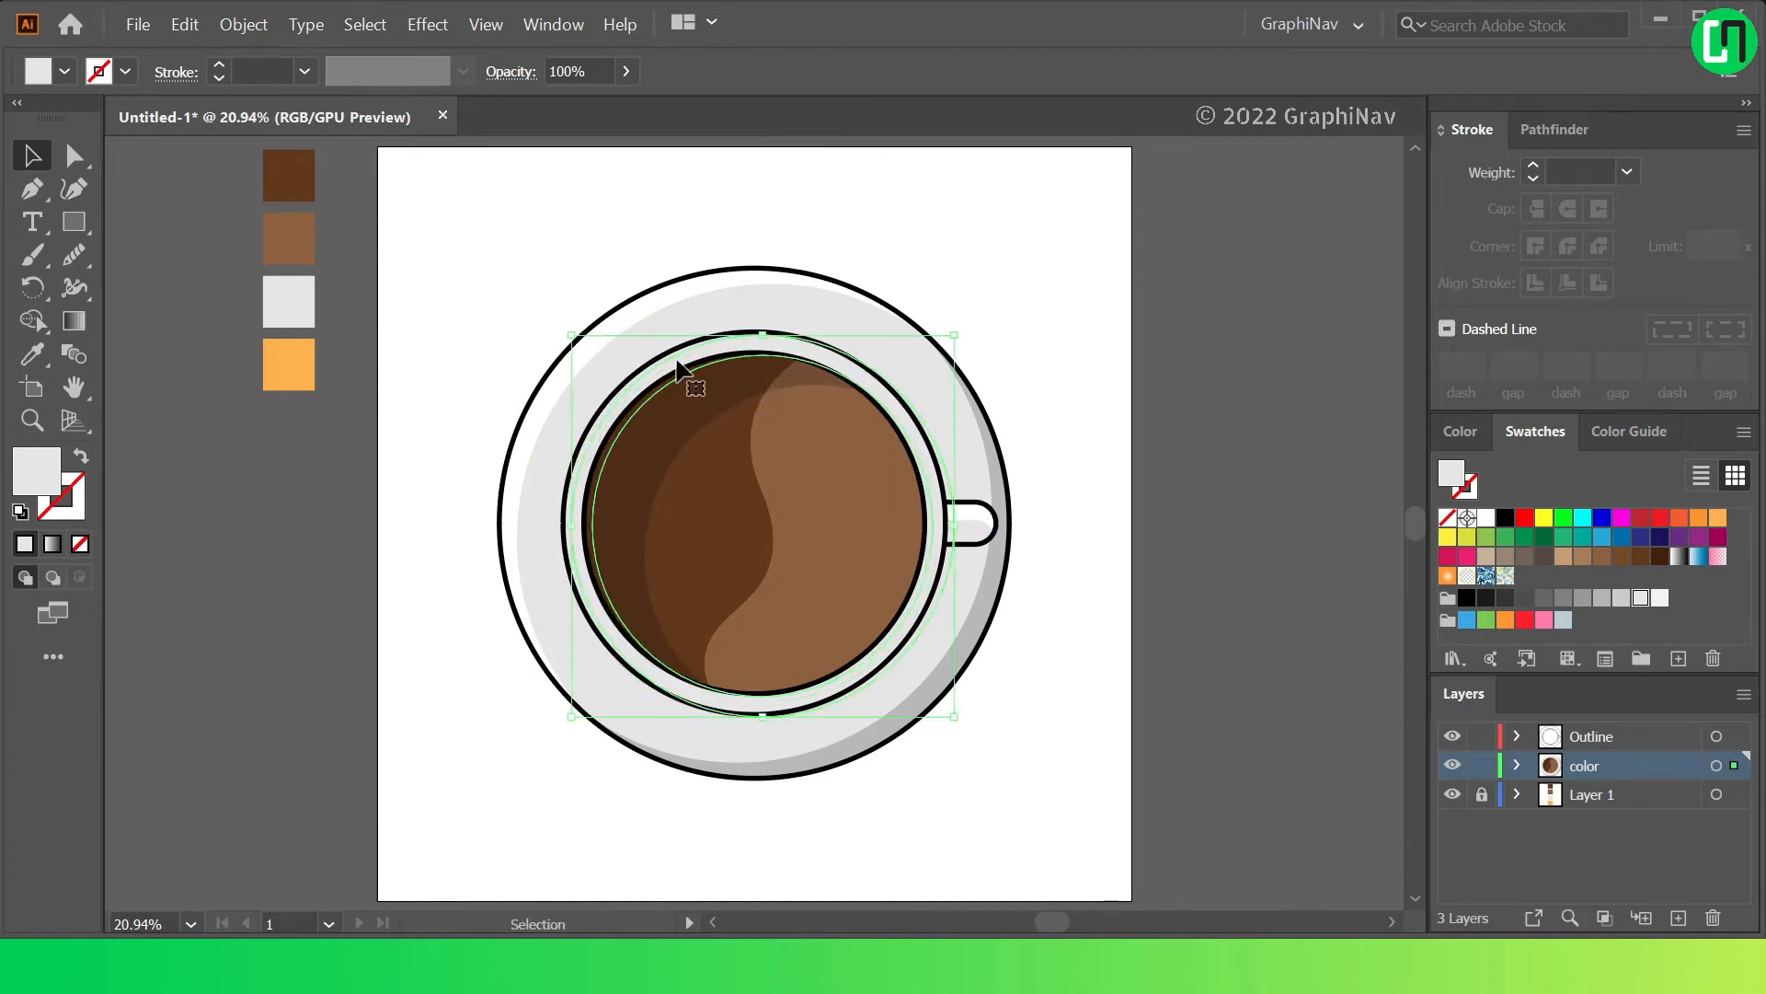
{"action": "key", "text": "Down"}
{"action": "key", "text": "Down"}
{"action": "key", "text": "Down"}
{"action": "key", "text": "Down"}
{"action": "key", "text": "Down"}
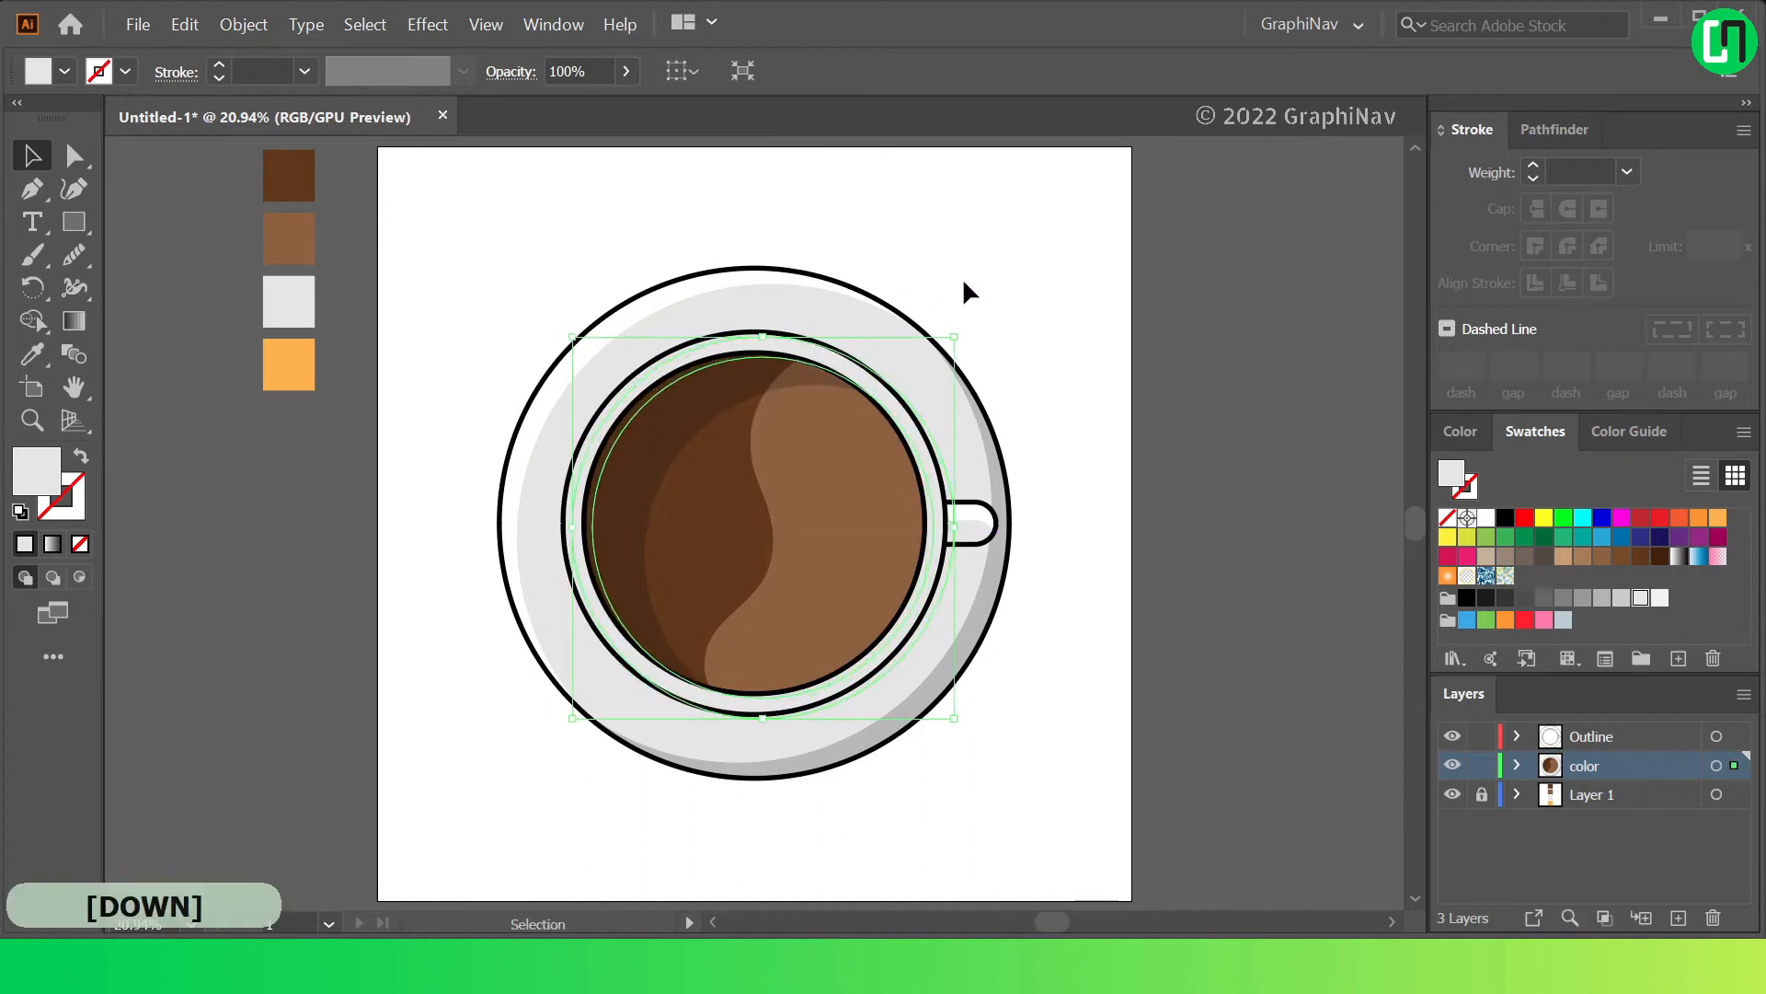
Trim the two rim copies with Shape Builder to a thin crescent along the rim's outer upper-left edge
{"action": "left_click", "coordinate": [749, 363]}
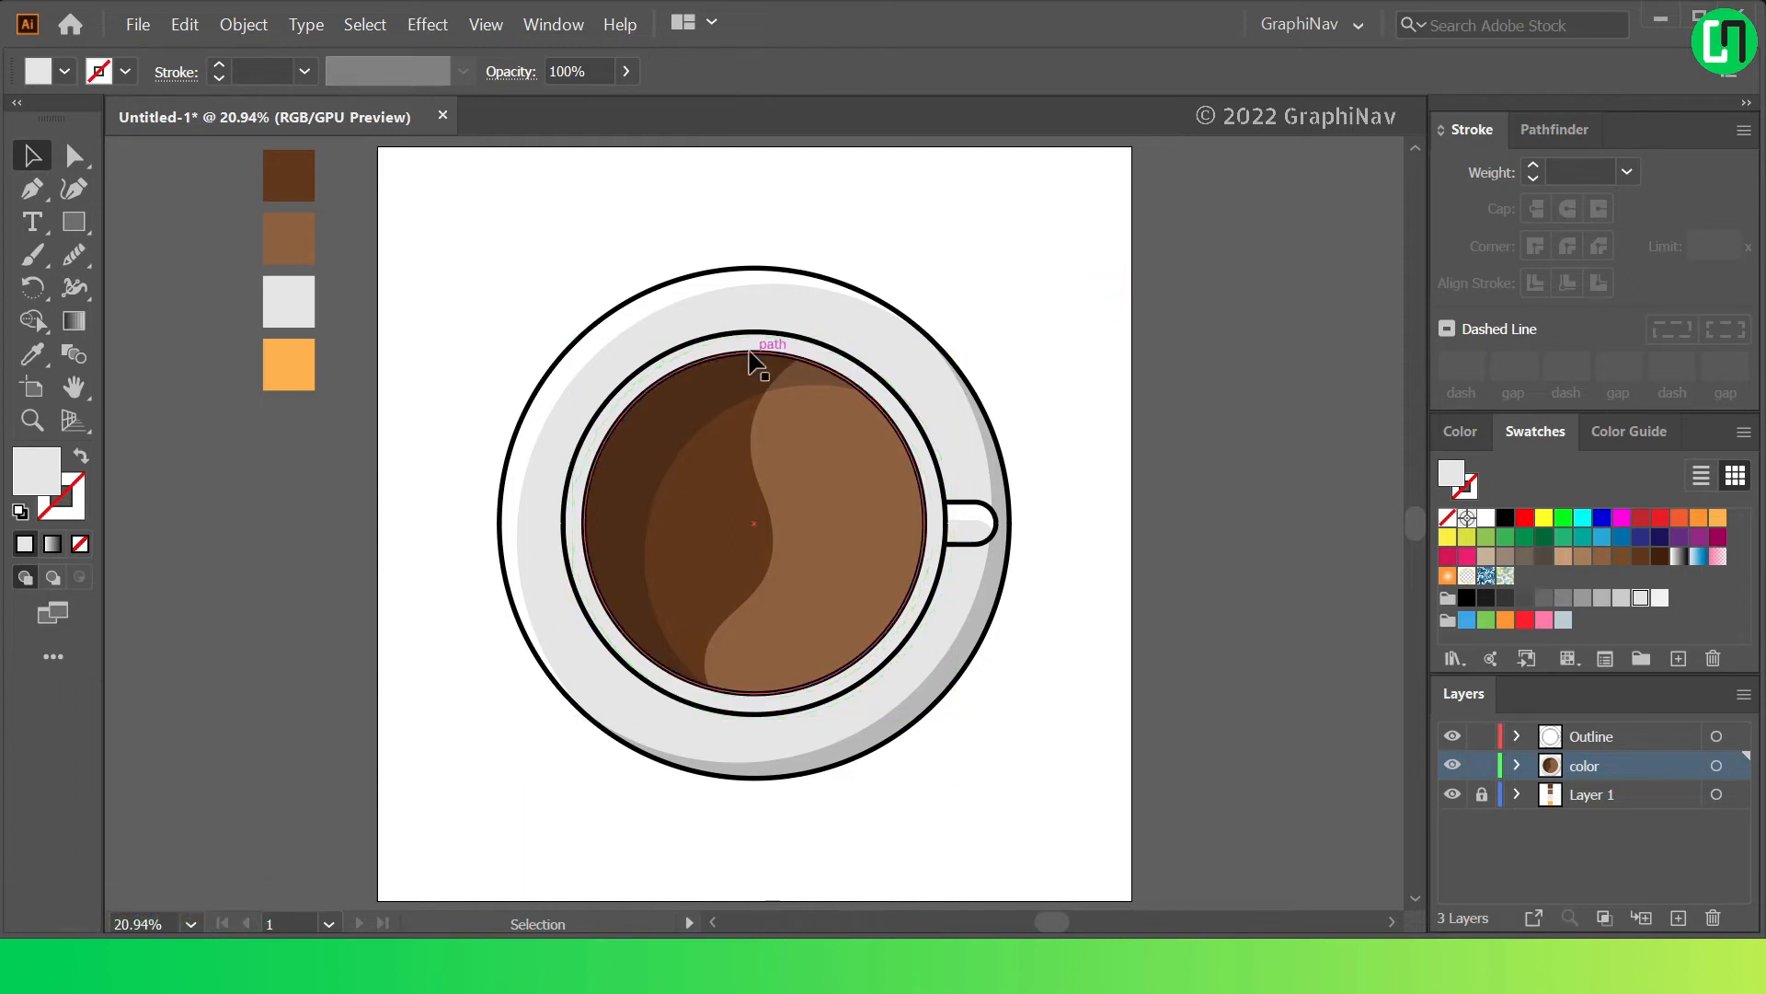
{"action": "scroll", "coordinate": [730, 368], "scroll_direction": "up", "scroll_amount": 3}
{"action": "scroll", "coordinate": [683, 352], "scroll_direction": "down", "scroll_amount": 2}
{"action": "key", "text": "shift+m"}
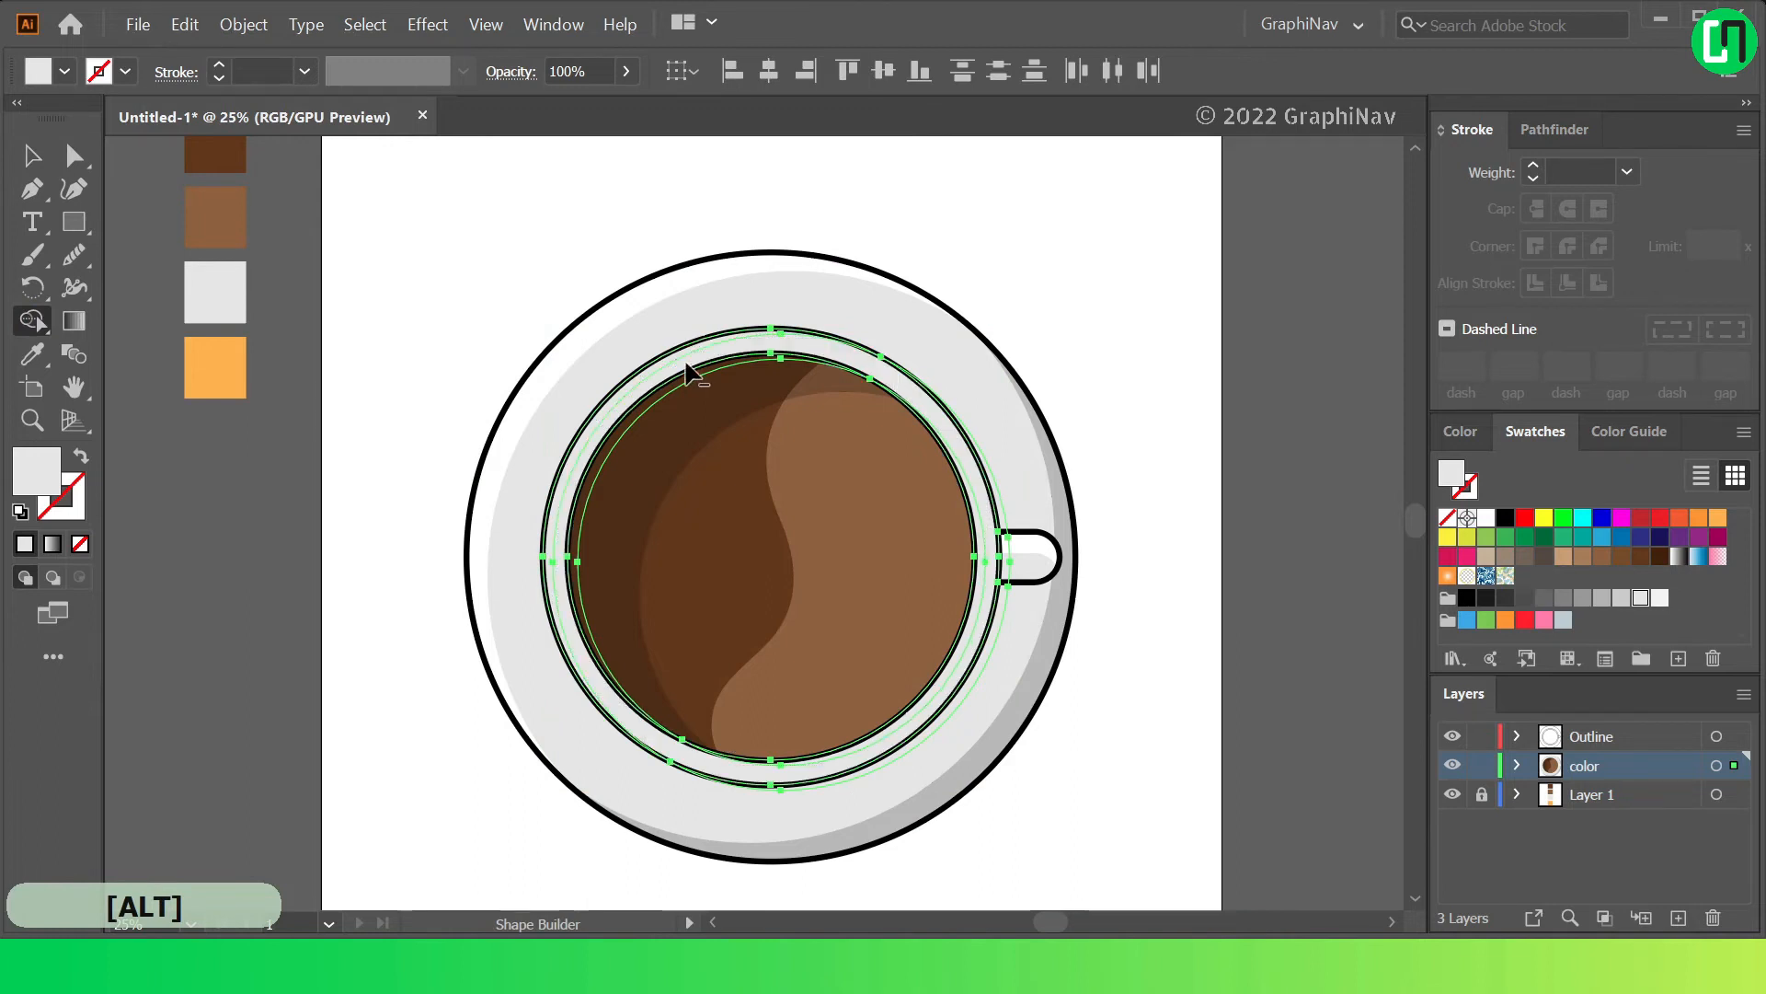
{"action": "left_click", "coordinate": [977, 609], "text": "alt"}
{"action": "left_click", "coordinate": [990, 612], "text": "alt"}
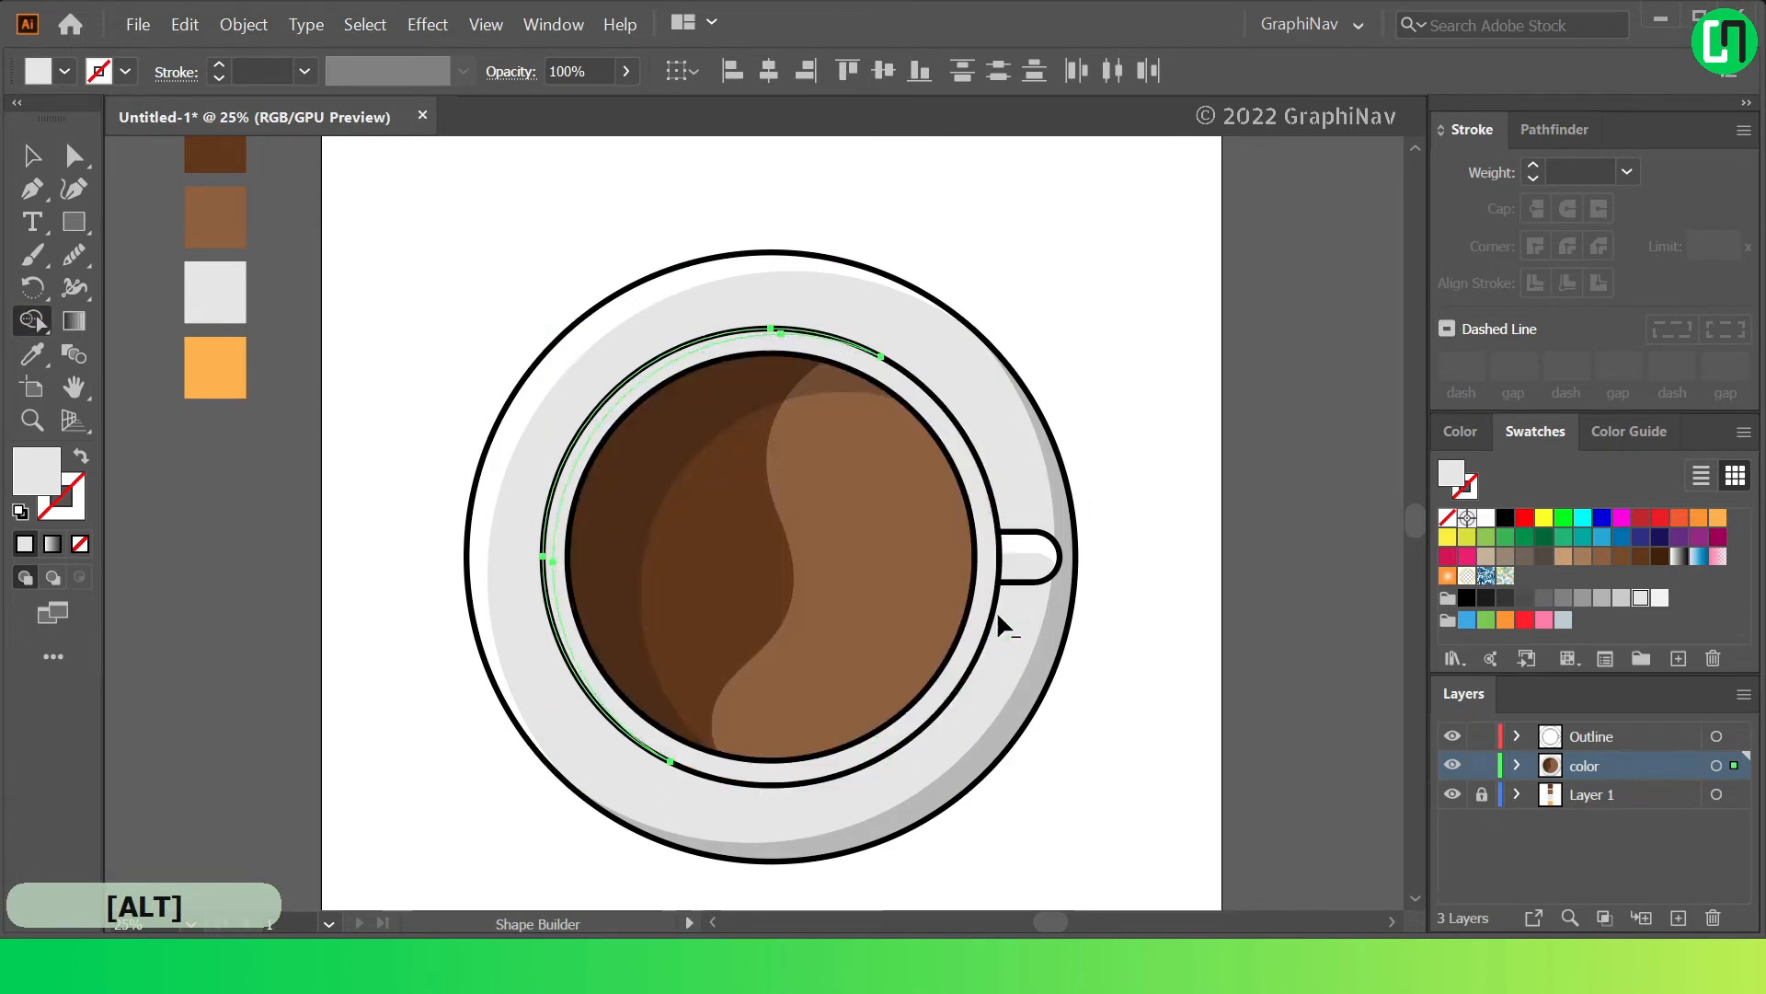
Fill the thin crescent on the cup rim's upper-left edge with white
{"action": "left_click", "coordinate": [33, 158]}
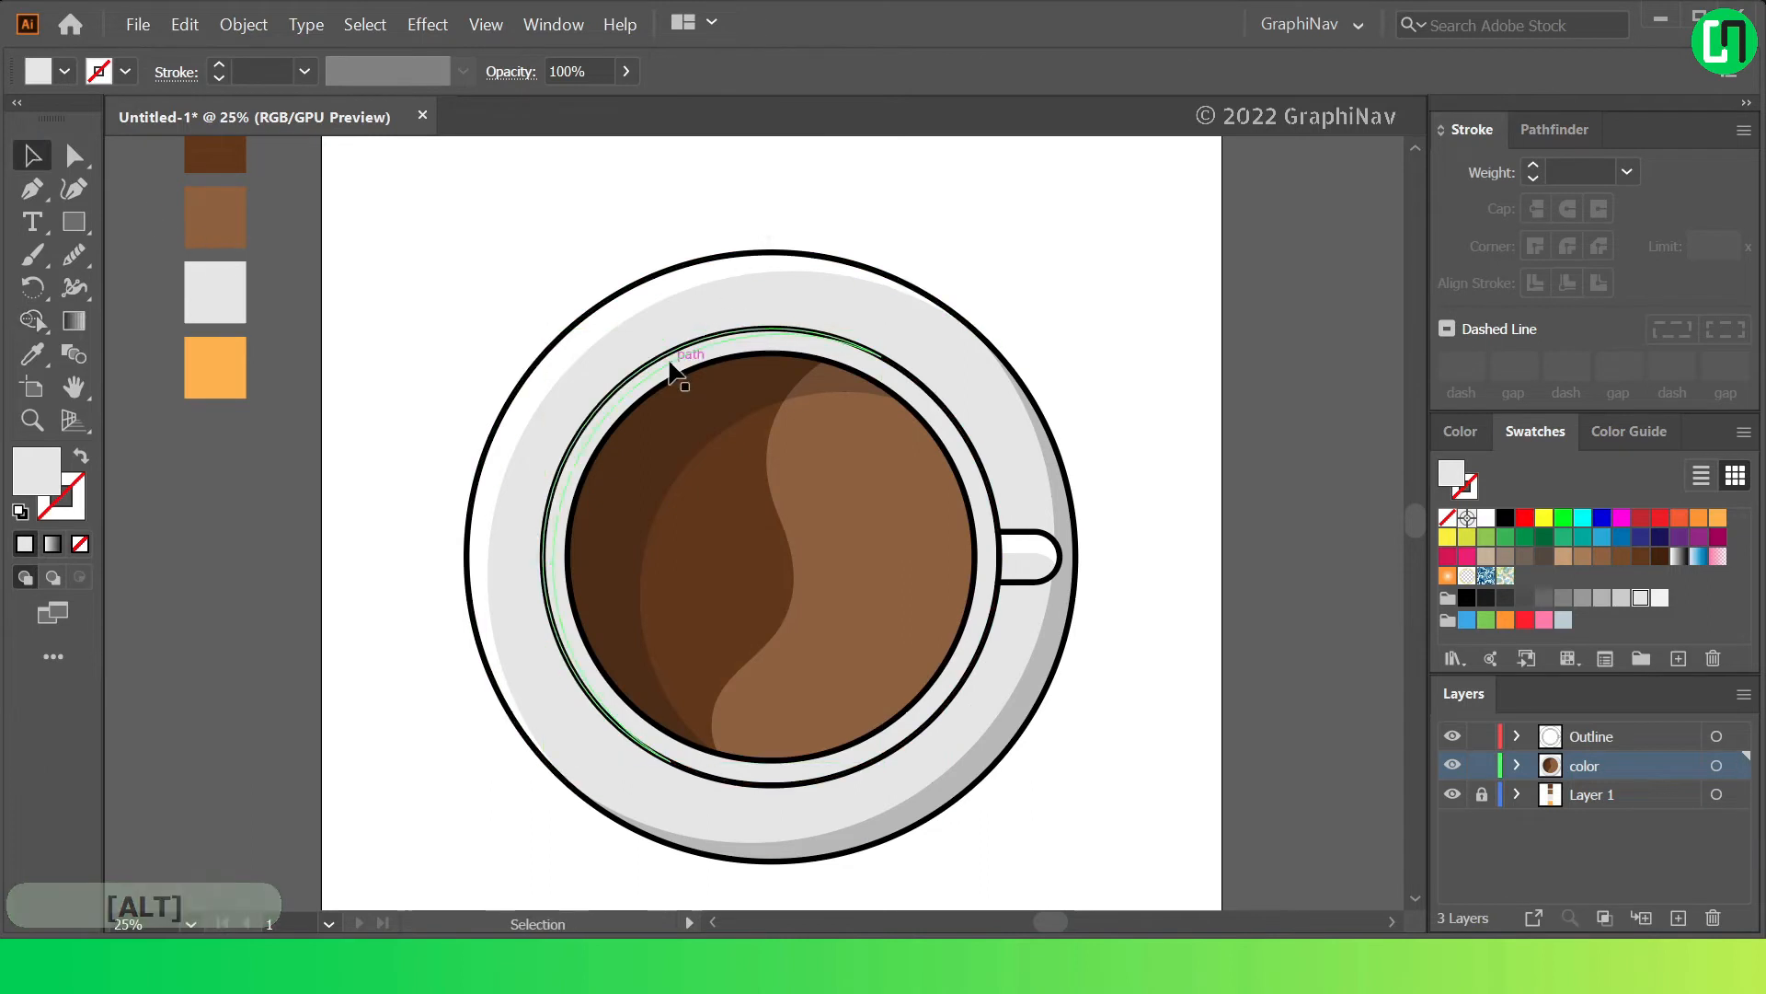
{"action": "left_click", "coordinate": [1486, 518]}
{"action": "left_click", "coordinate": [957, 215]}
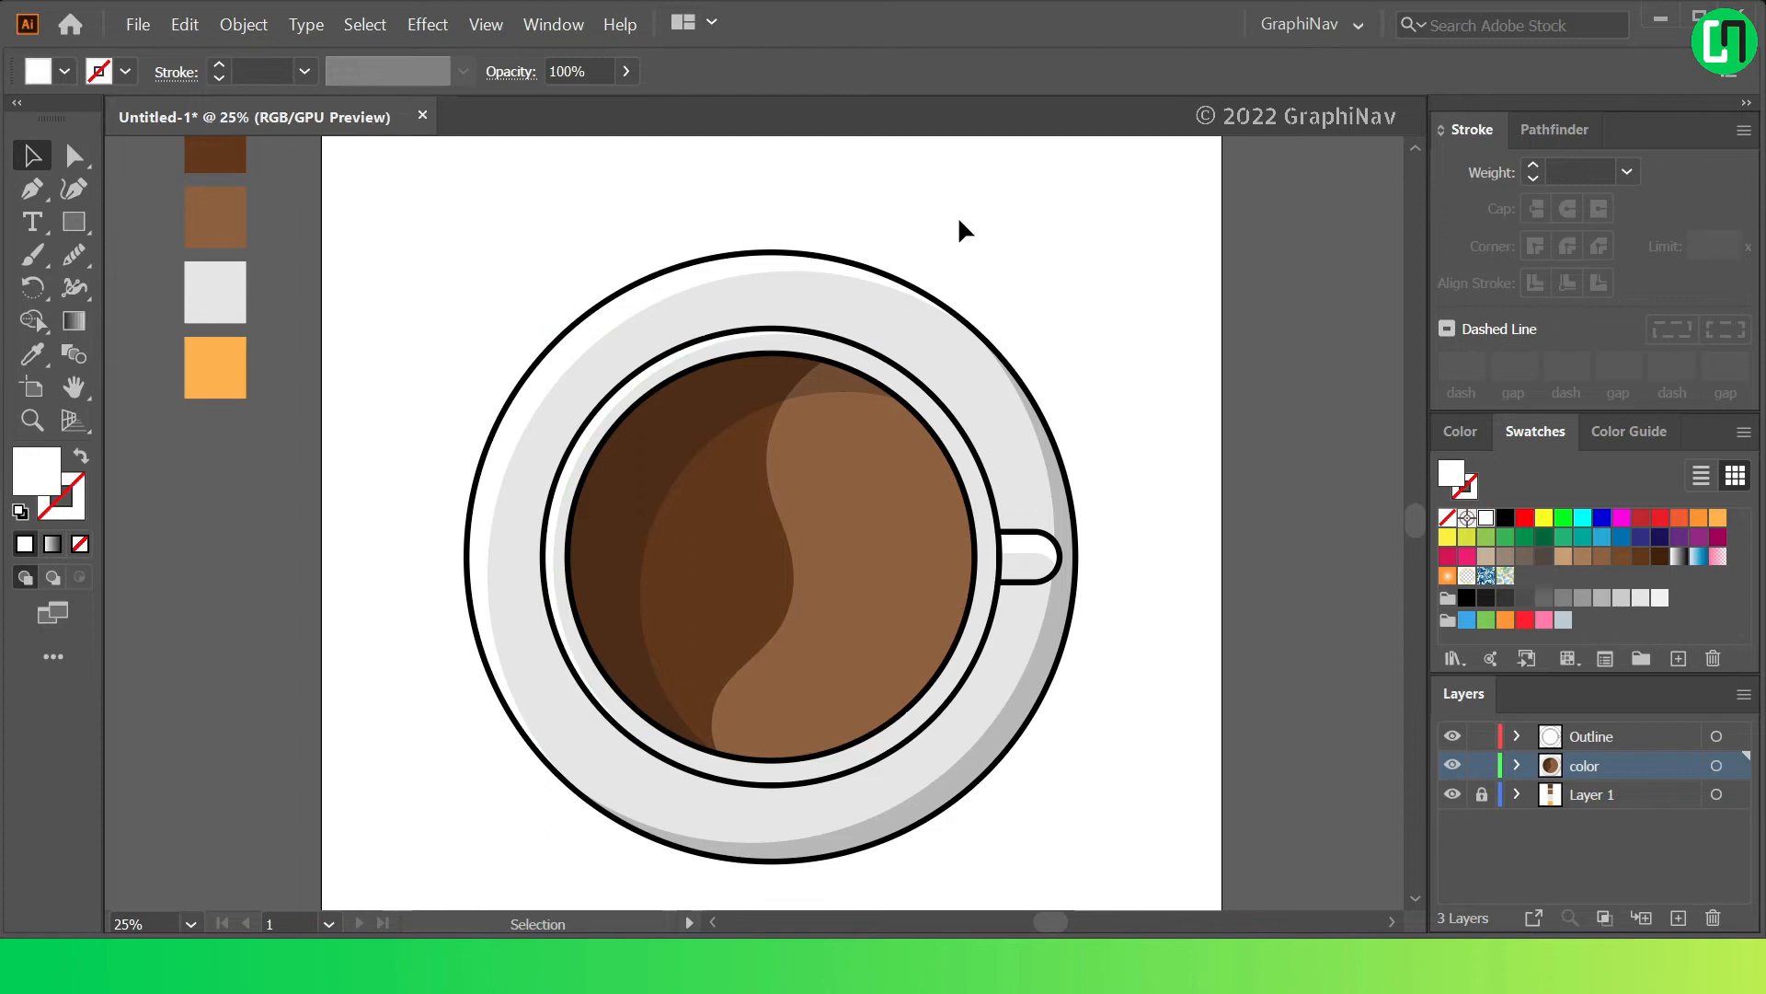
{"action": "key", "text": "ctrl+0"}
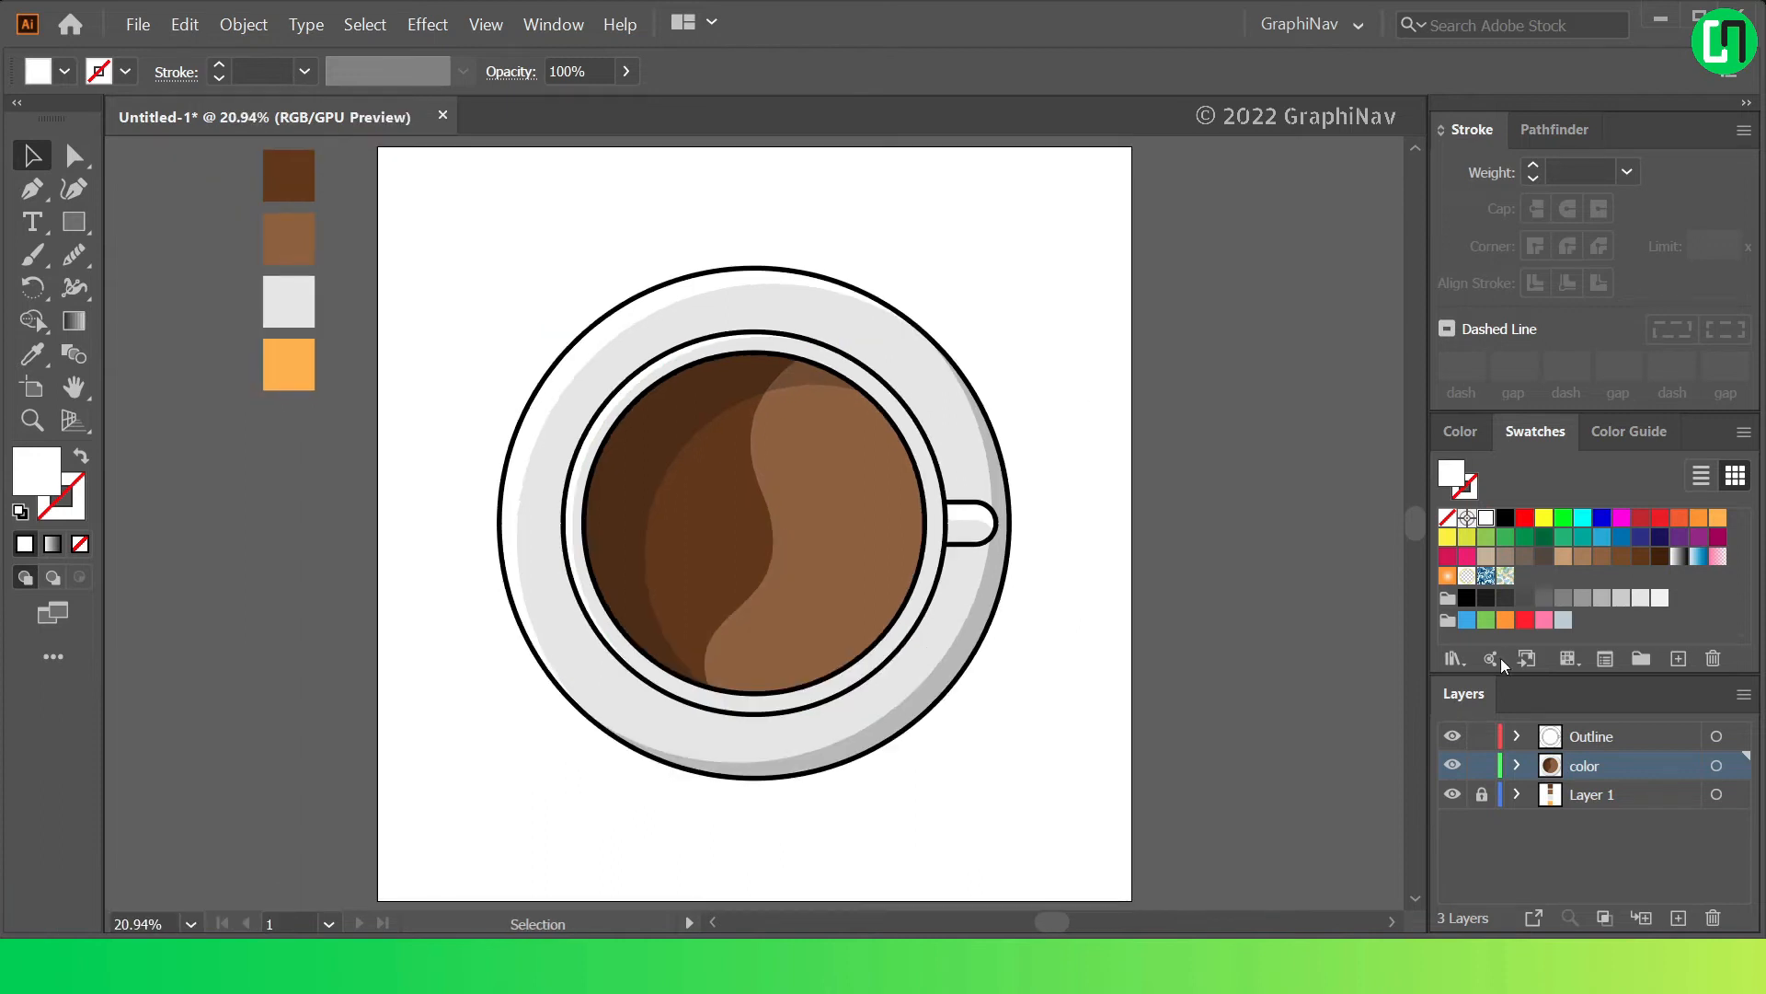
Lock the color layer and add a new layer named Details directly above it
{"action": "left_click", "coordinate": [1679, 922]}
{"action": "left_click", "coordinate": [1594, 771]}
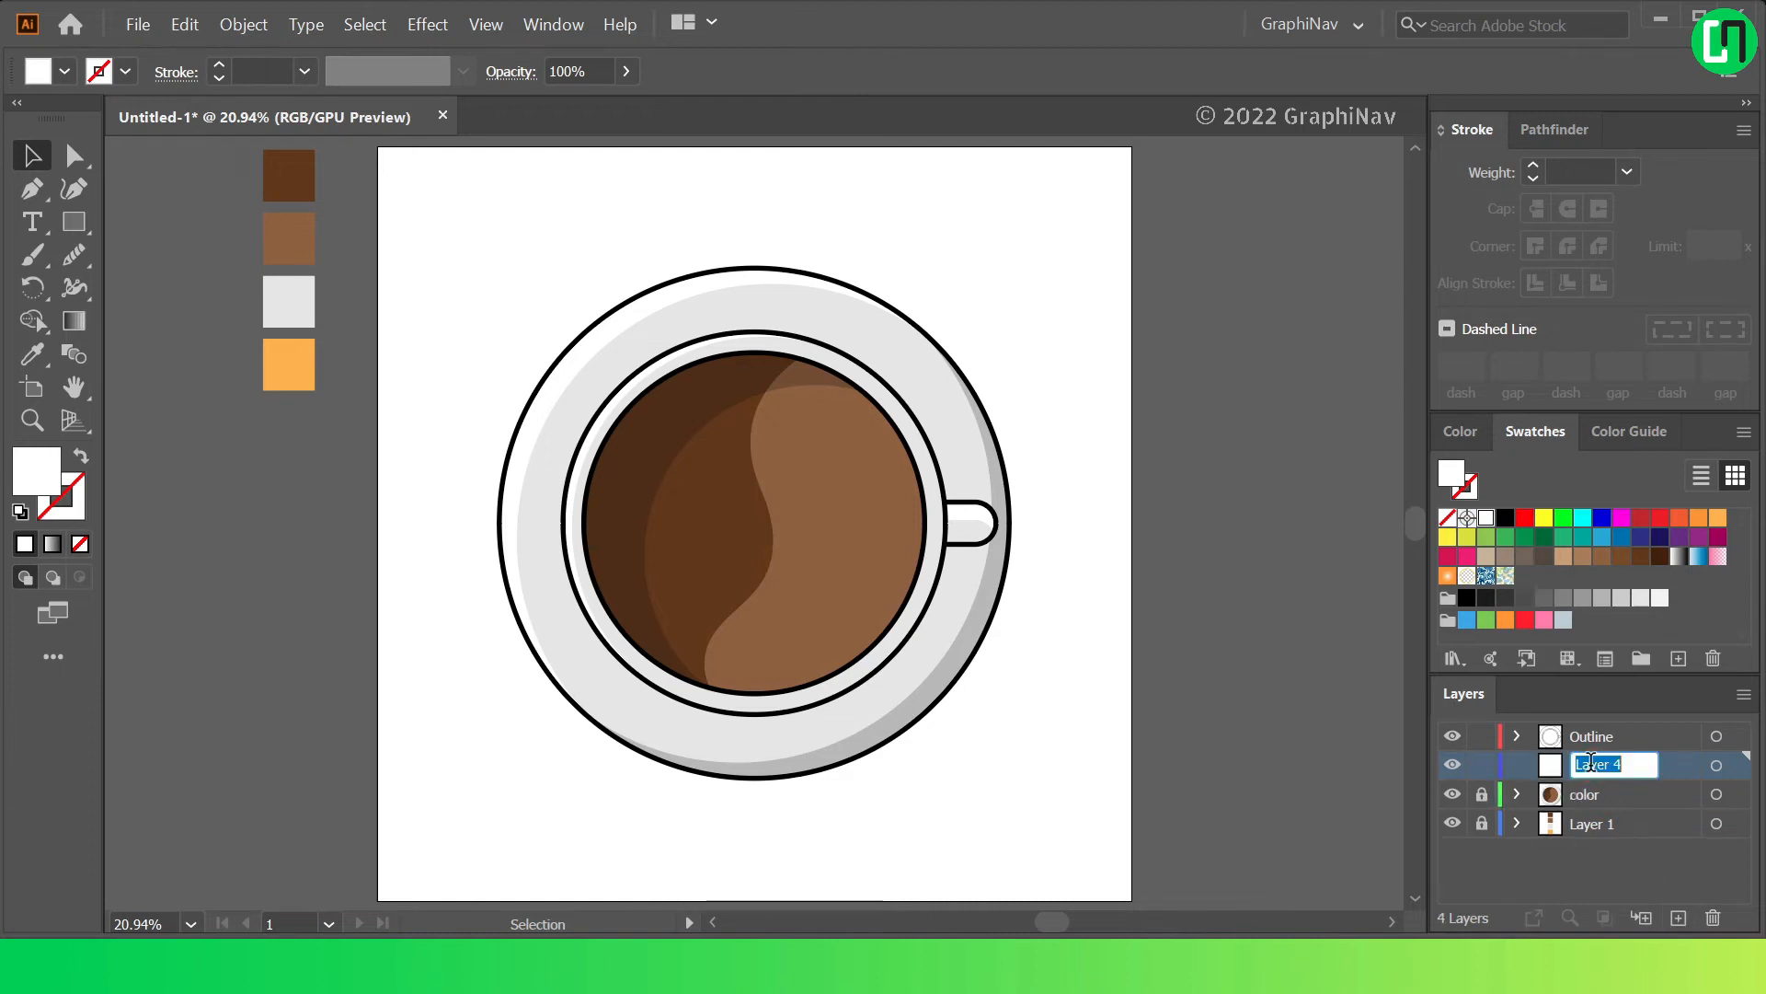
{"action": "type", "text": "Details"}
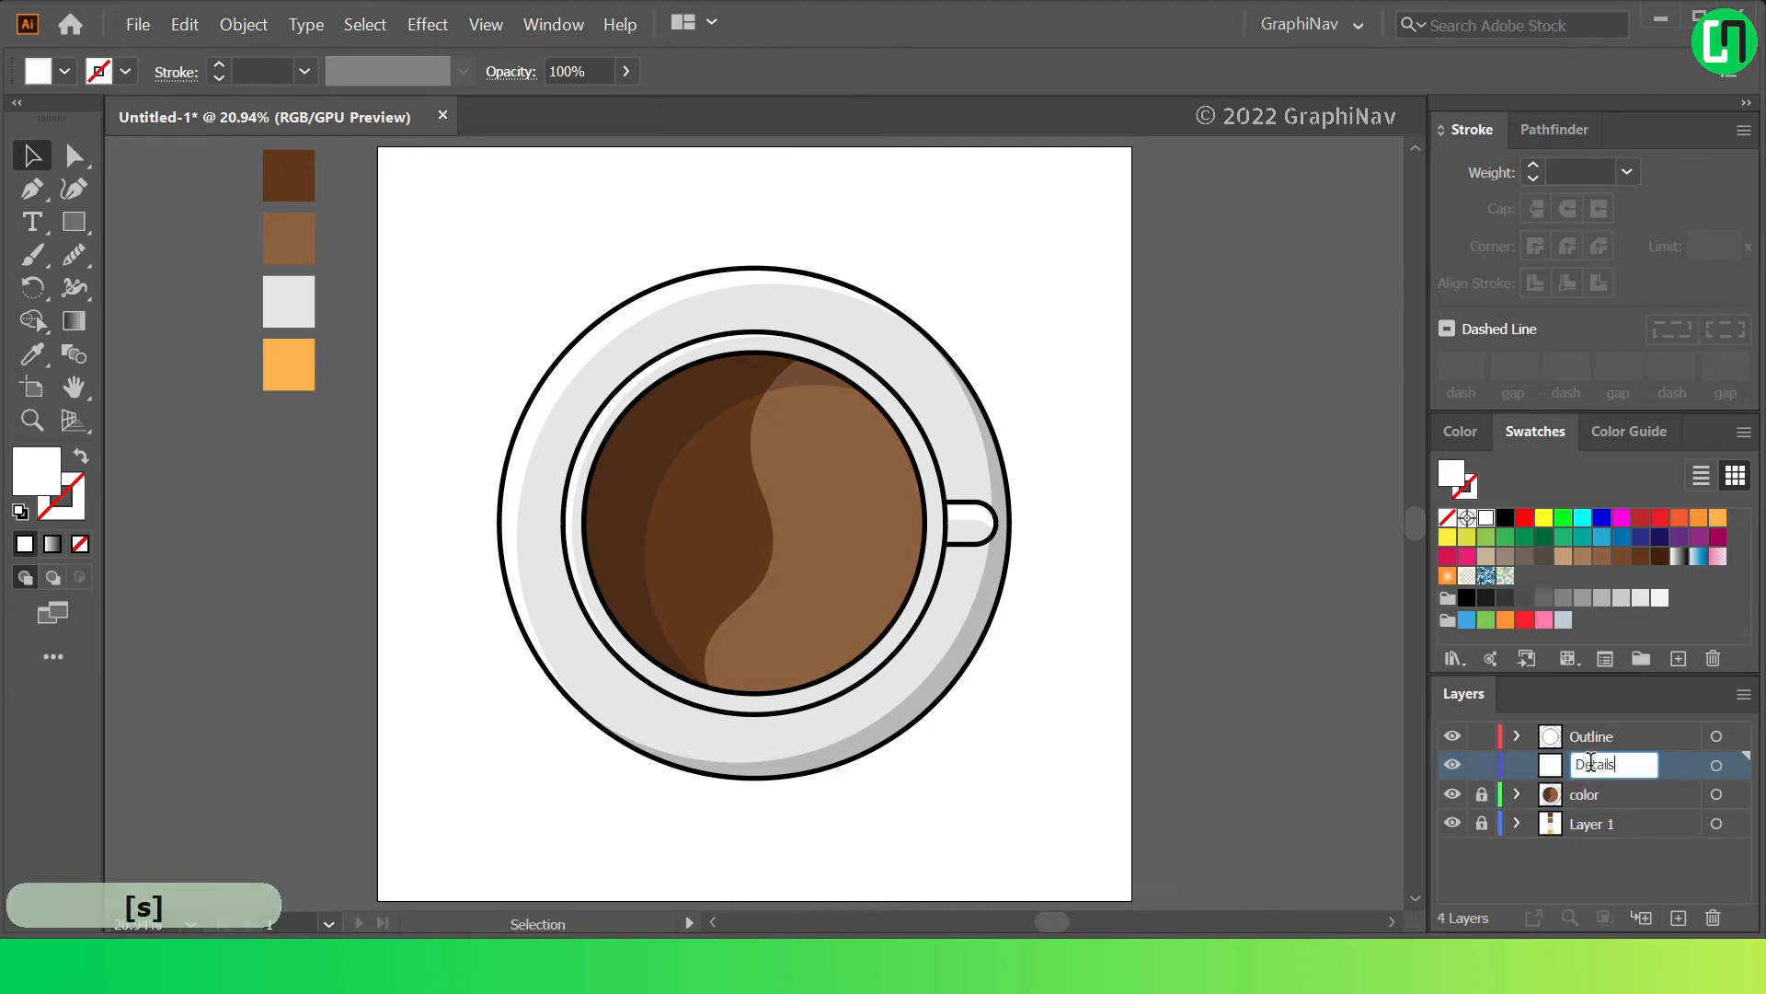
{"action": "left_click", "coordinate": [1219, 515]}
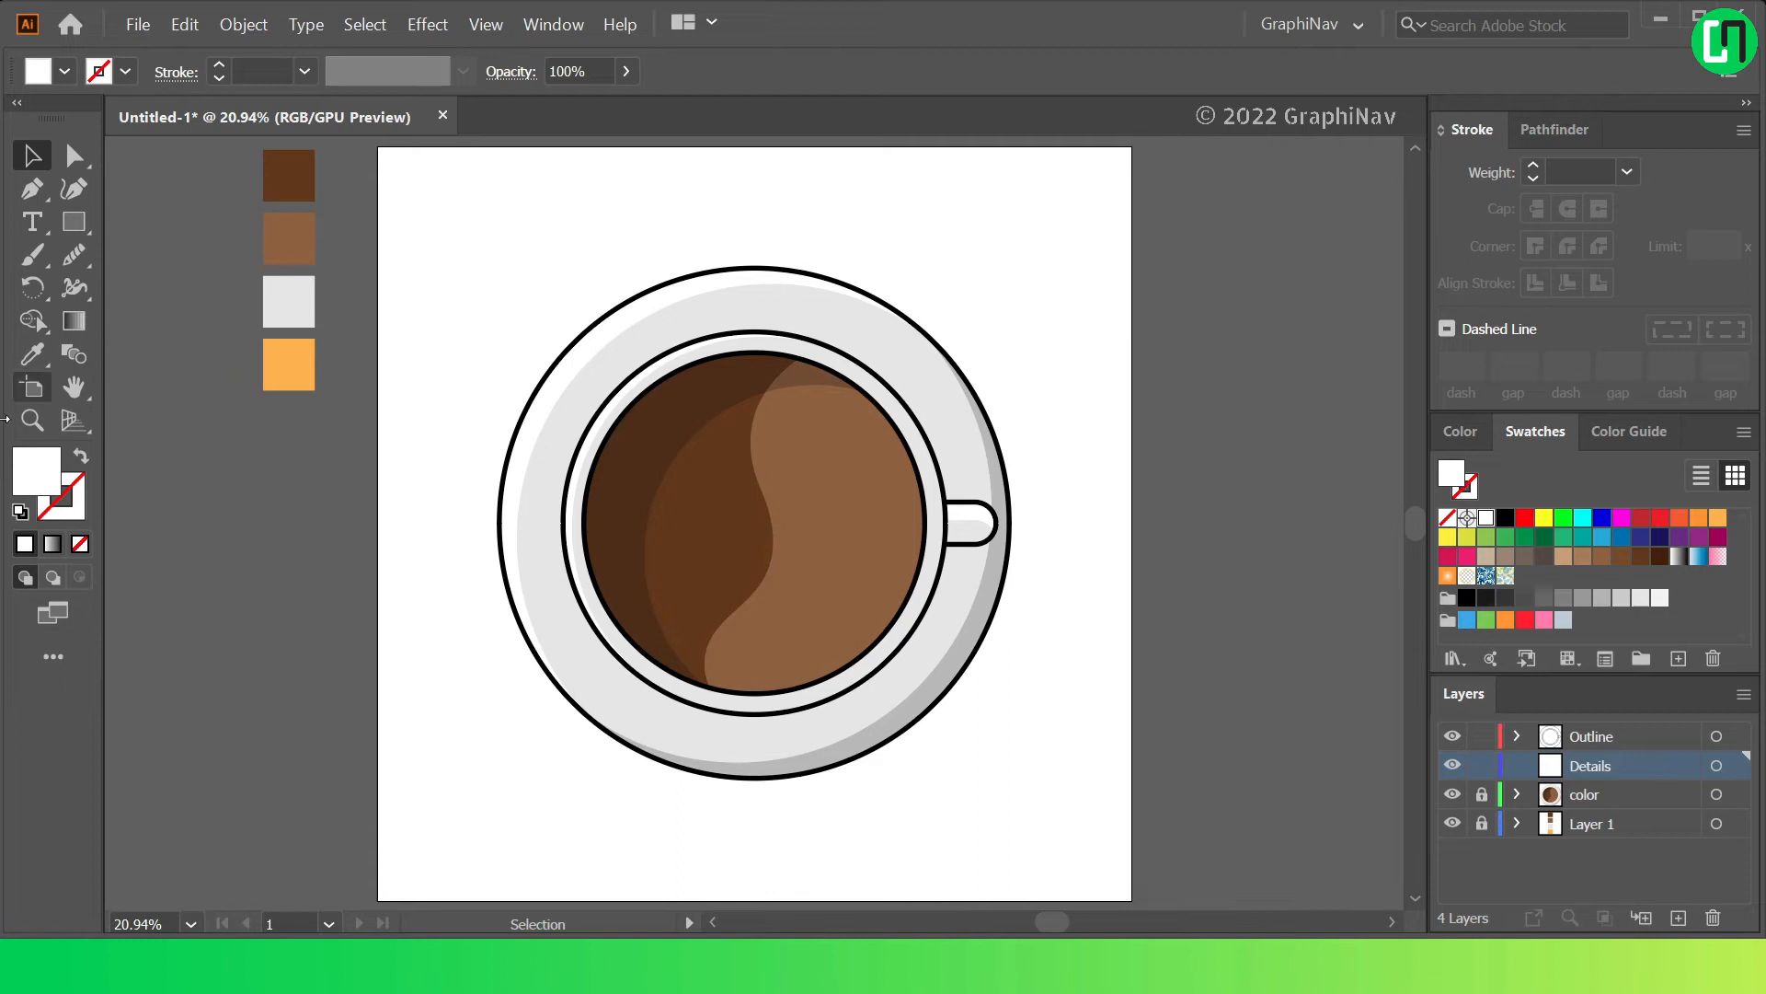
Sample the lighter brown swatch and draw small upright oval bubbles on the dark half of the coffee
{"action": "left_click", "coordinate": [32, 355]}
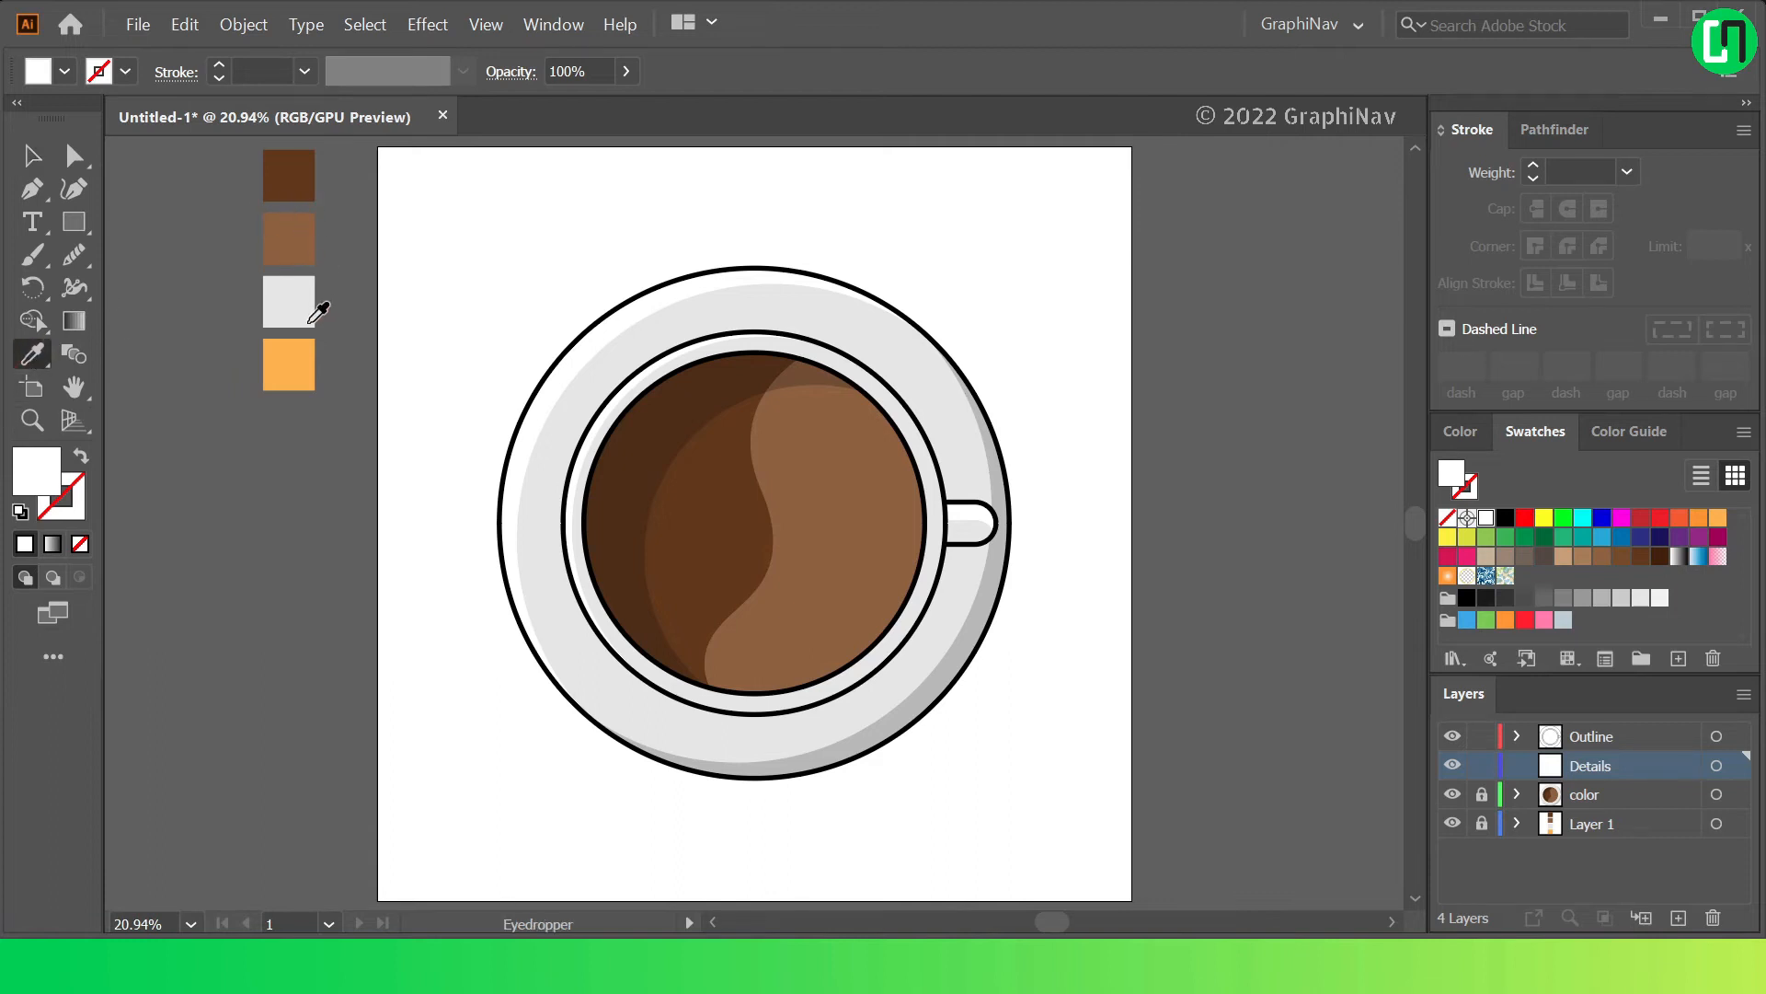
{"action": "left_click", "coordinate": [300, 246]}
{"action": "left_click_drag", "start_coordinate": [66, 233], "coordinate": [193, 288]}
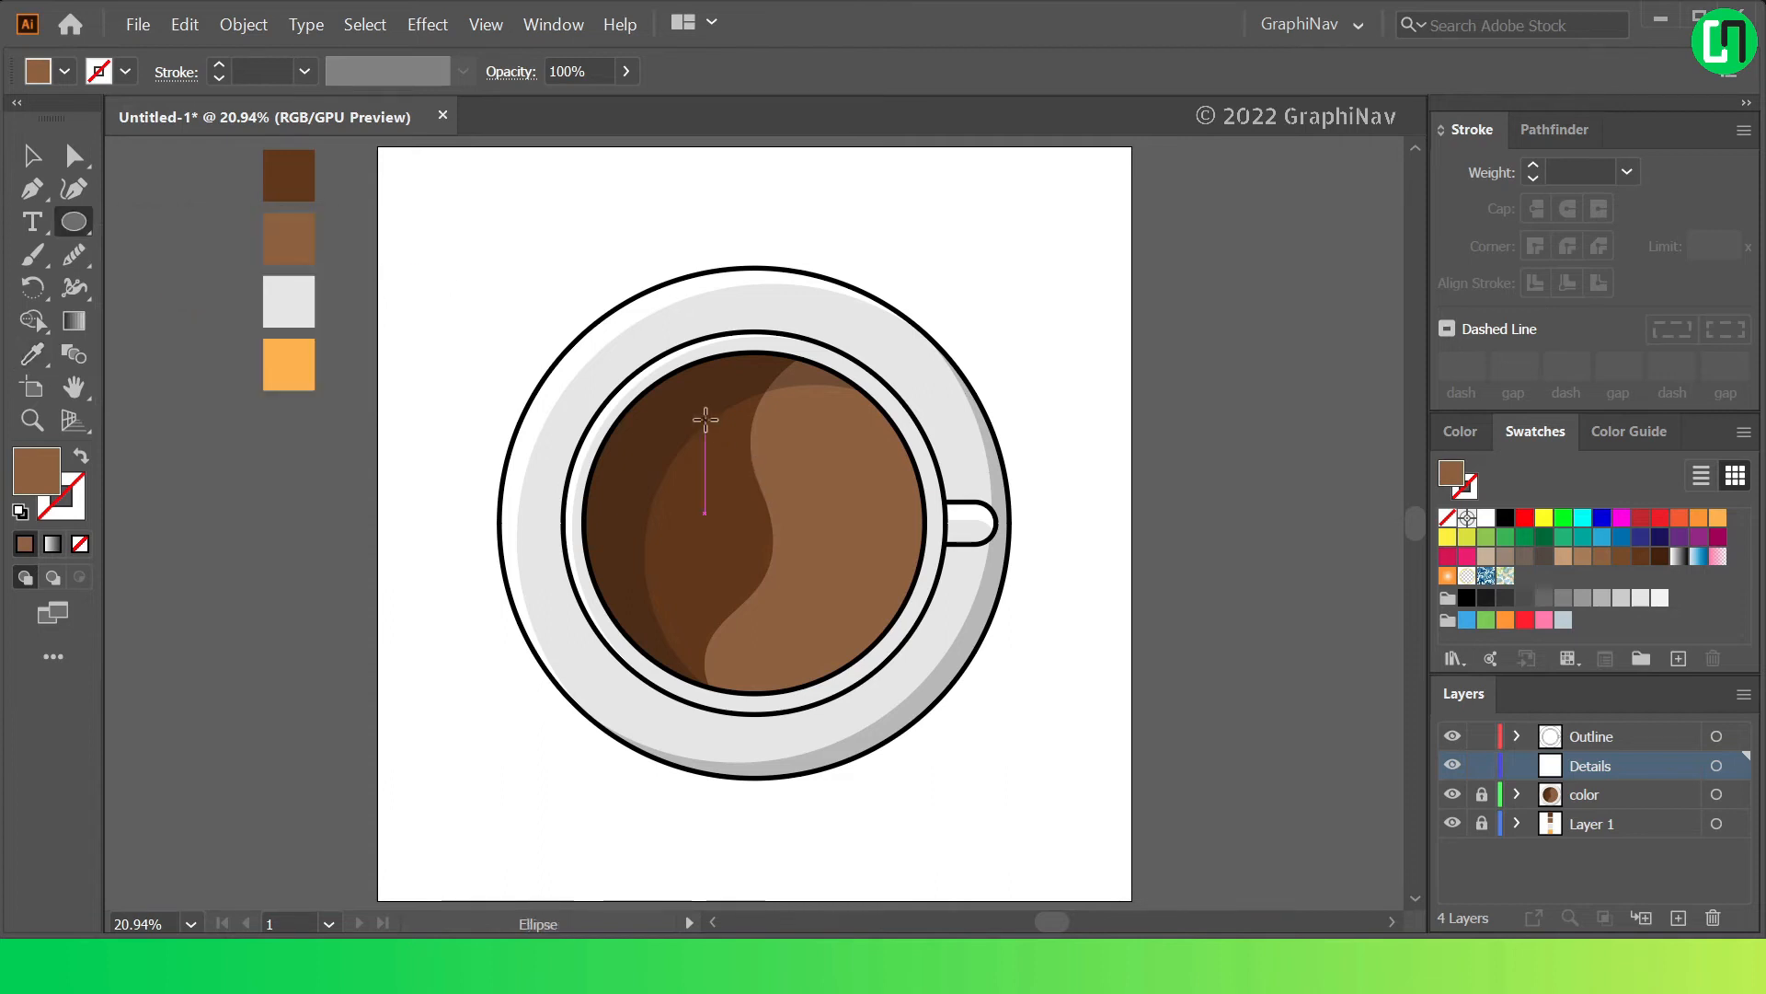
{"action": "left_click_drag", "start_coordinate": [694, 408], "coordinate": [688, 526]}
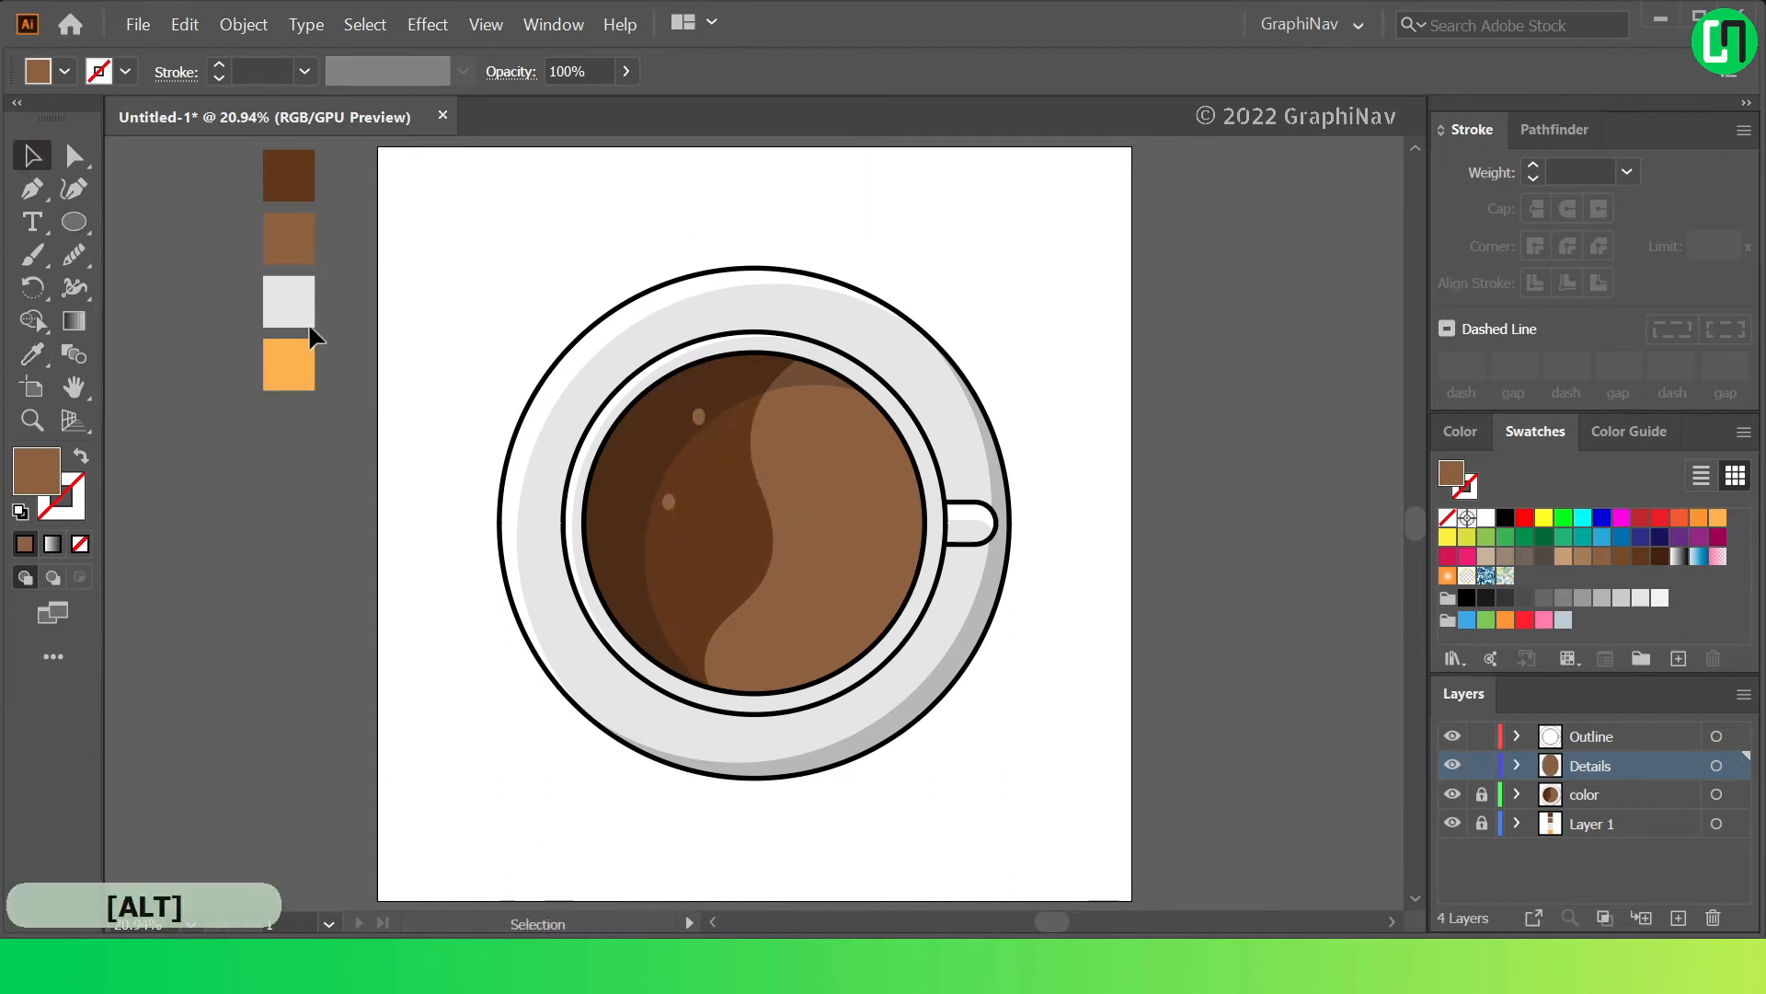
Add a larger tilted oval between the bubbles and a tiny flat oval lower on the dark coffee
{"action": "left_click", "coordinate": [73, 221]}
{"action": "left_click_drag", "start_coordinate": [712, 472], "coordinate": [694, 504]}
{"action": "scroll", "coordinate": [744, 531], "scroll_direction": "up", "scroll_amount": 2}
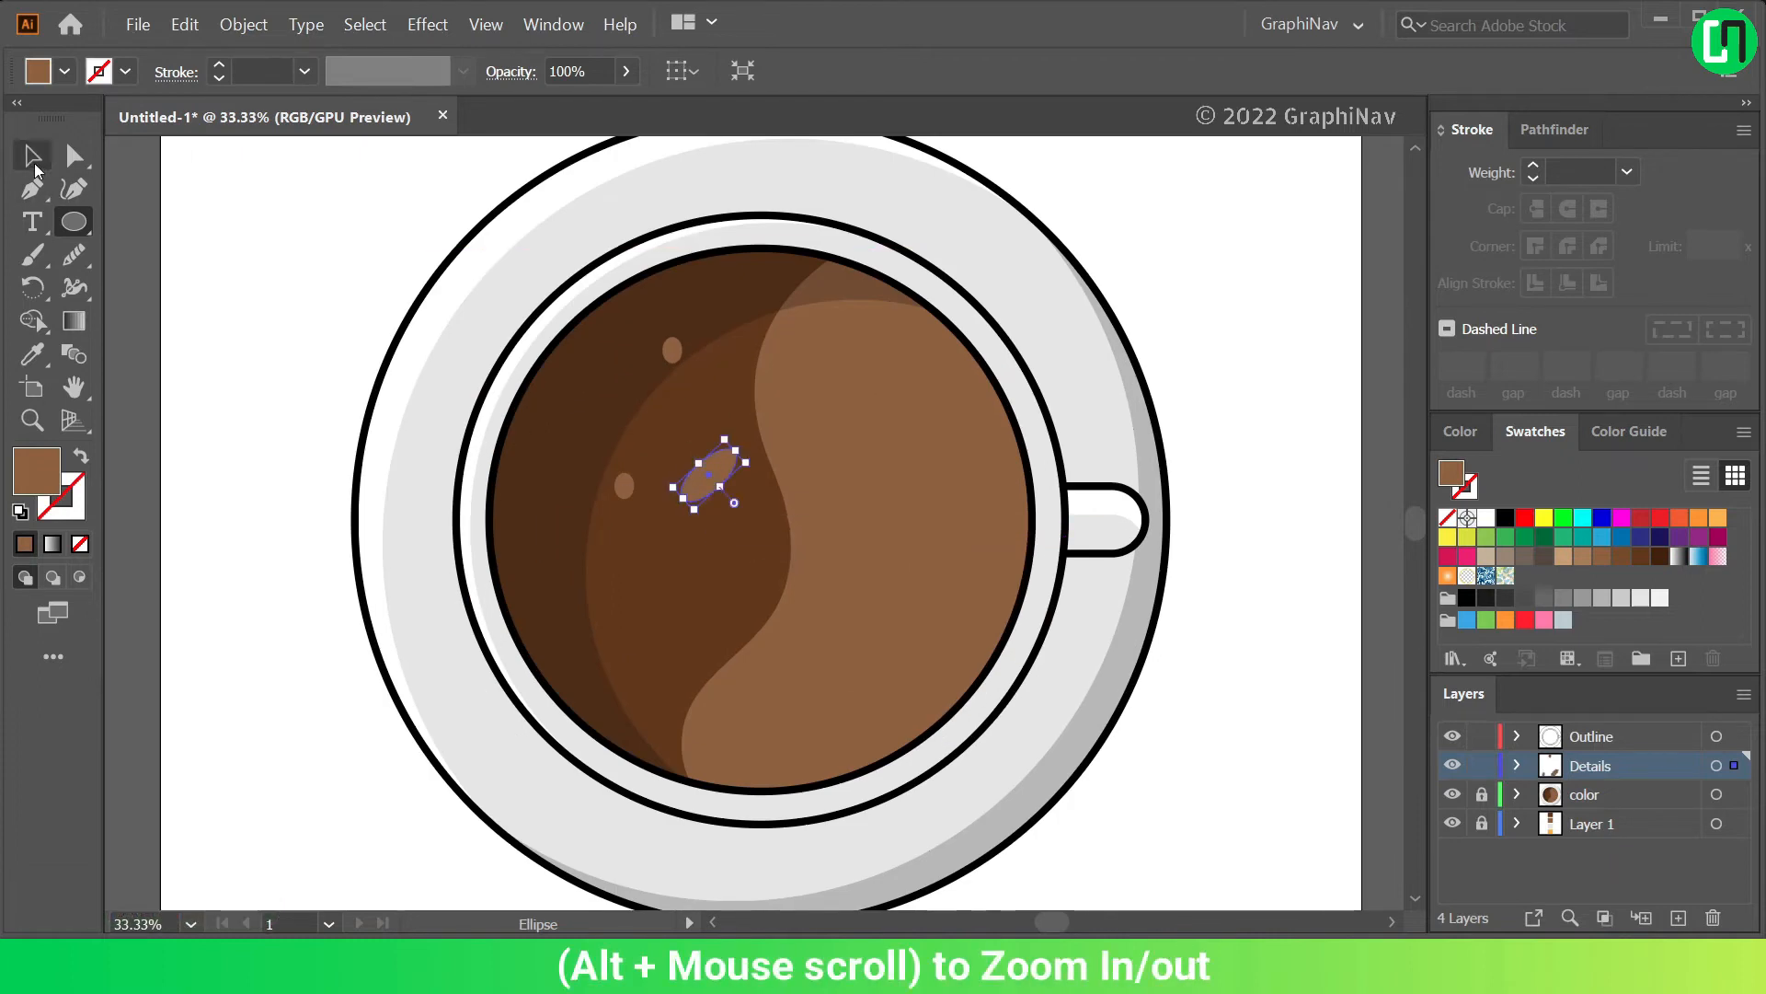
{"action": "left_click", "coordinate": [72, 230]}
{"action": "left_click_drag", "start_coordinate": [609, 629], "coordinate": [621, 636]}
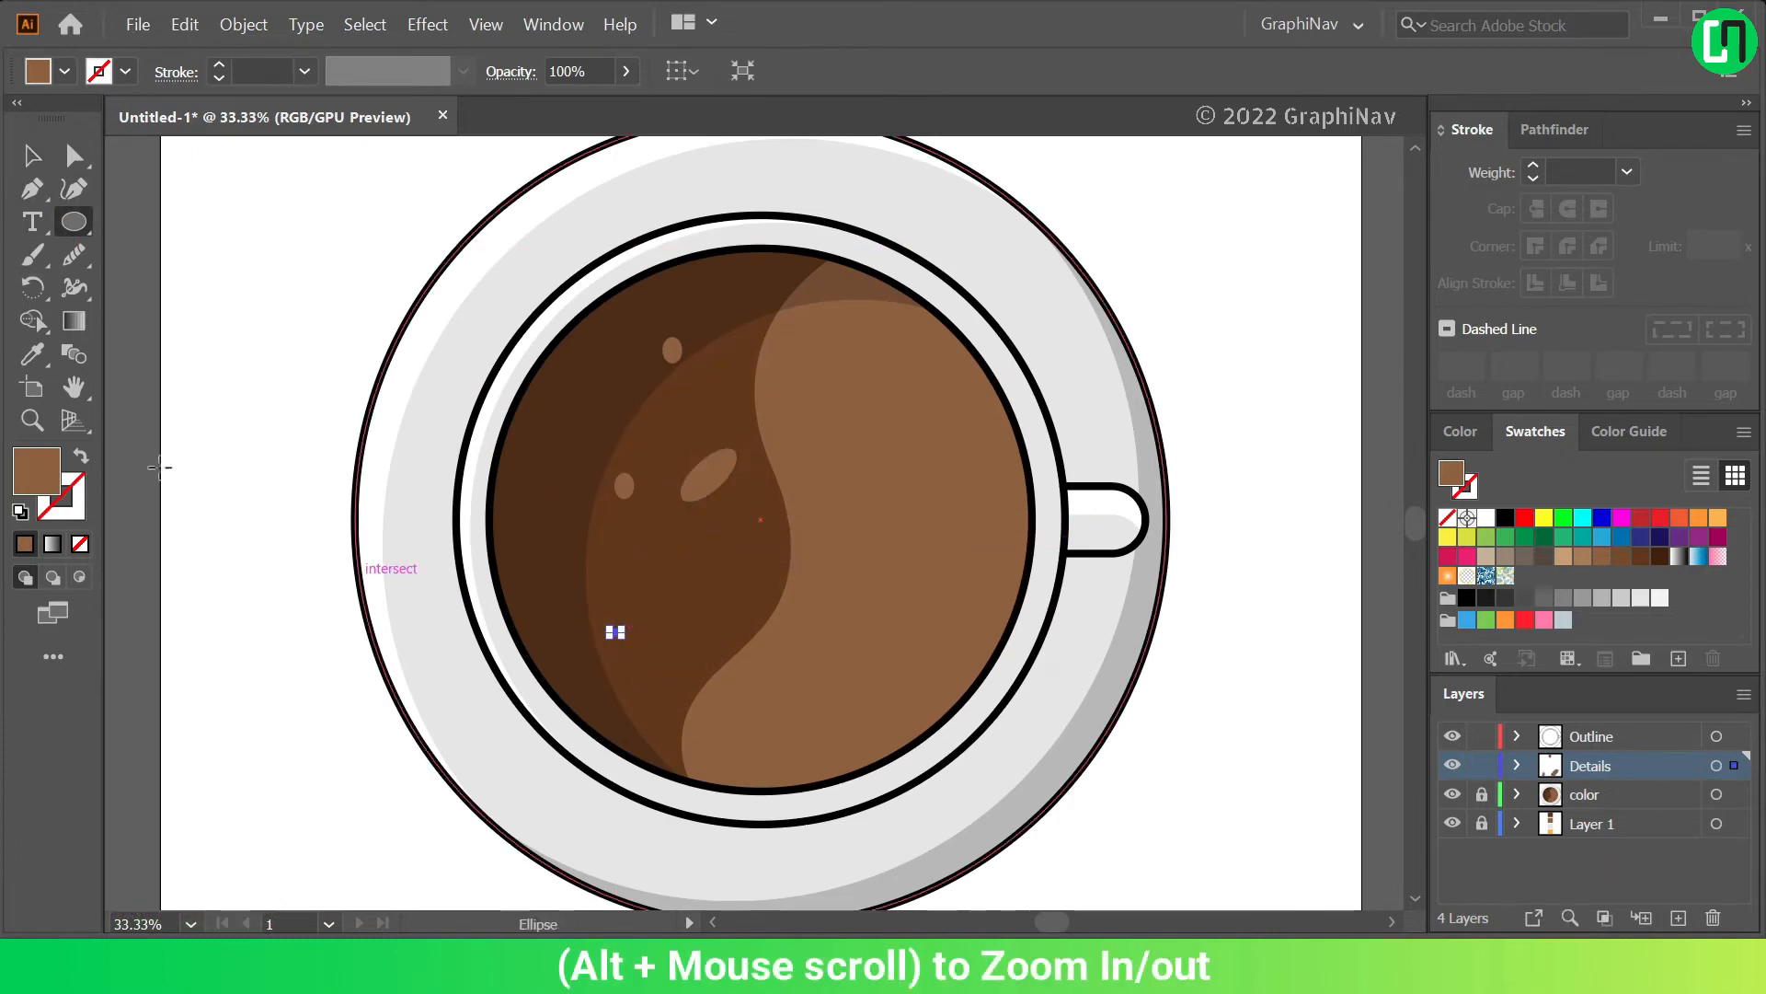
{"action": "key", "text": "v"}
{"action": "left_click", "coordinate": [70, 229]}
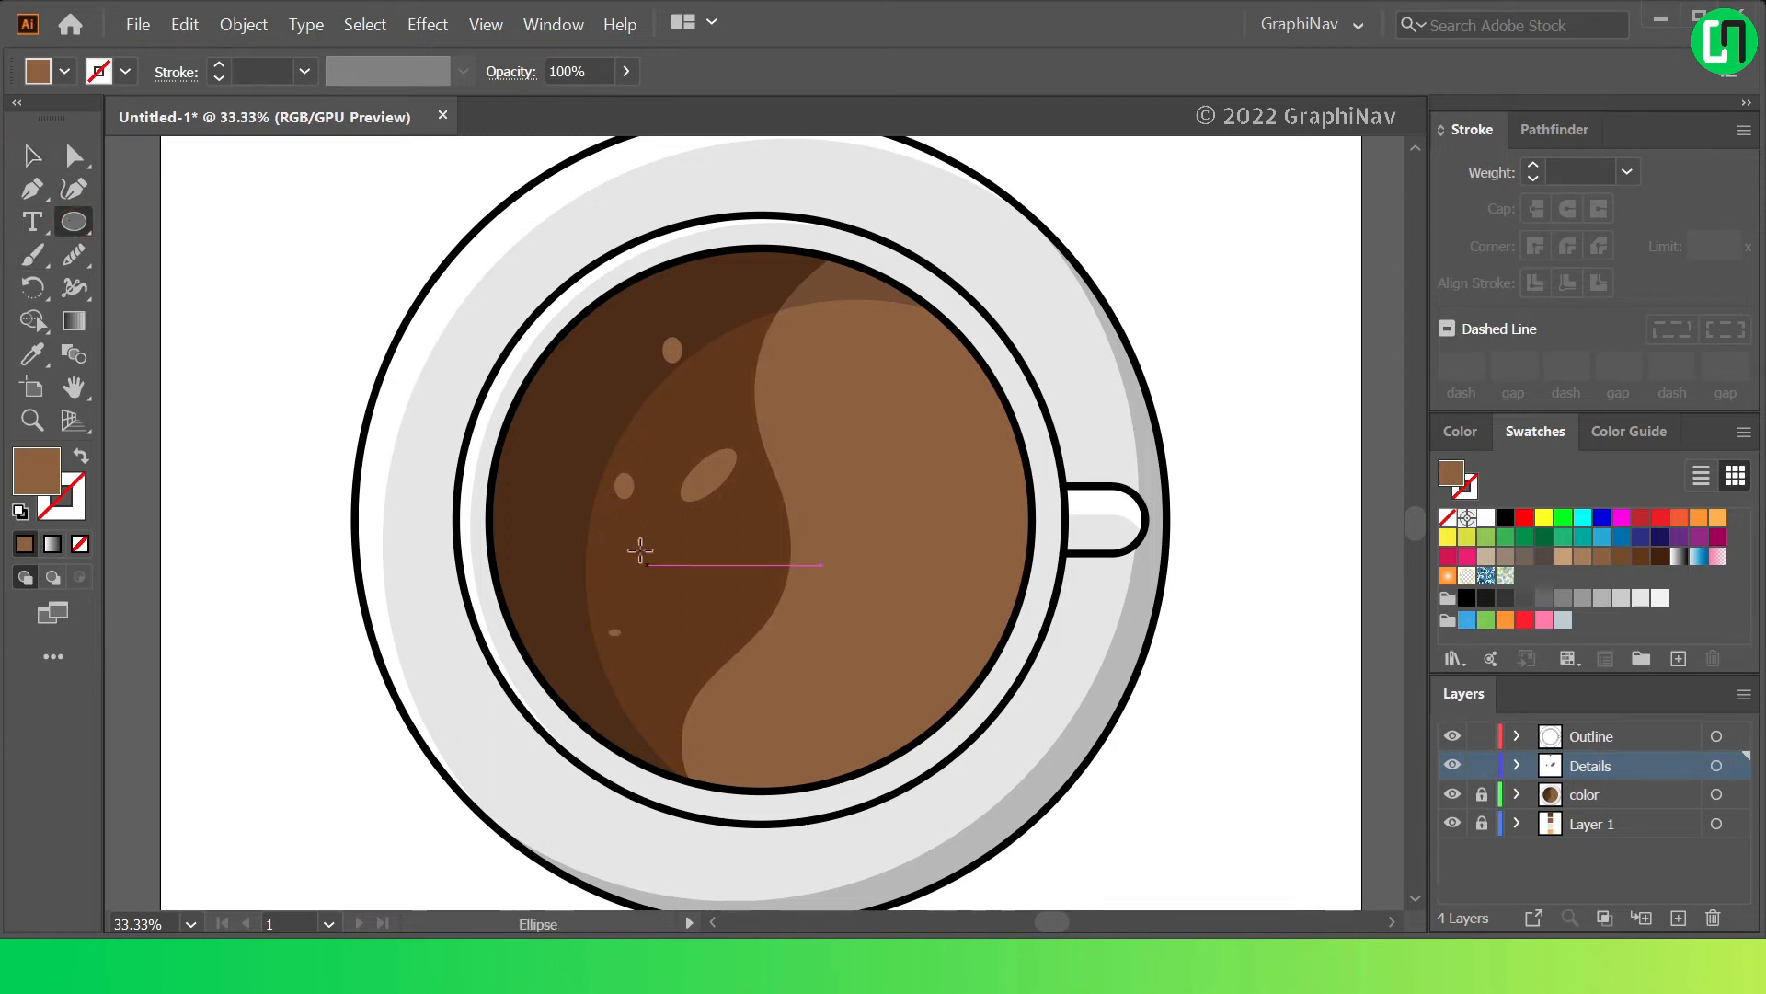
Add more lighter brown details to the dark coffee, including a cluster of tiny dots and a tapered 14 pt curl
{"action": "scroll", "coordinate": [721, 557], "scroll_direction": "up", "scroll_amount": 1}
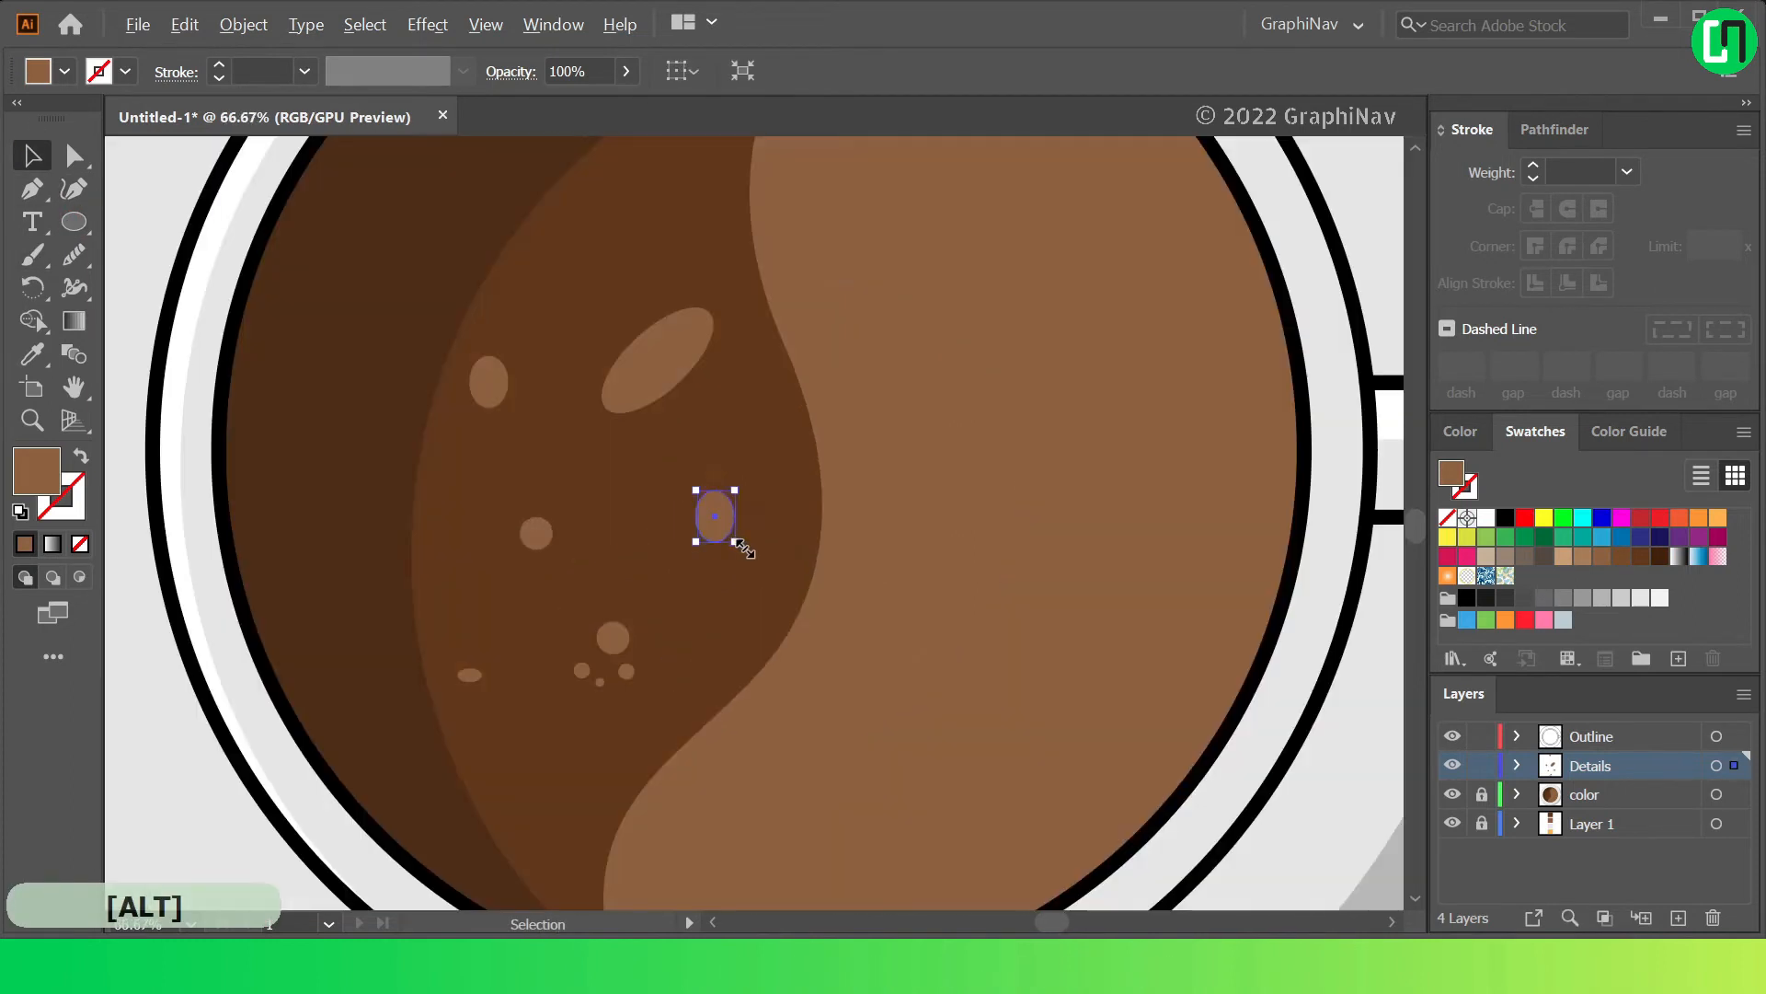
{"action": "left_click_drag", "start_coordinate": [737, 540], "coordinate": [705, 555]}
{"action": "left_click_drag", "start_coordinate": [536, 540], "coordinate": [438, 550]}
{"action": "scroll", "coordinate": [460, 558], "scroll_direction": "up", "scroll_amount": 3}
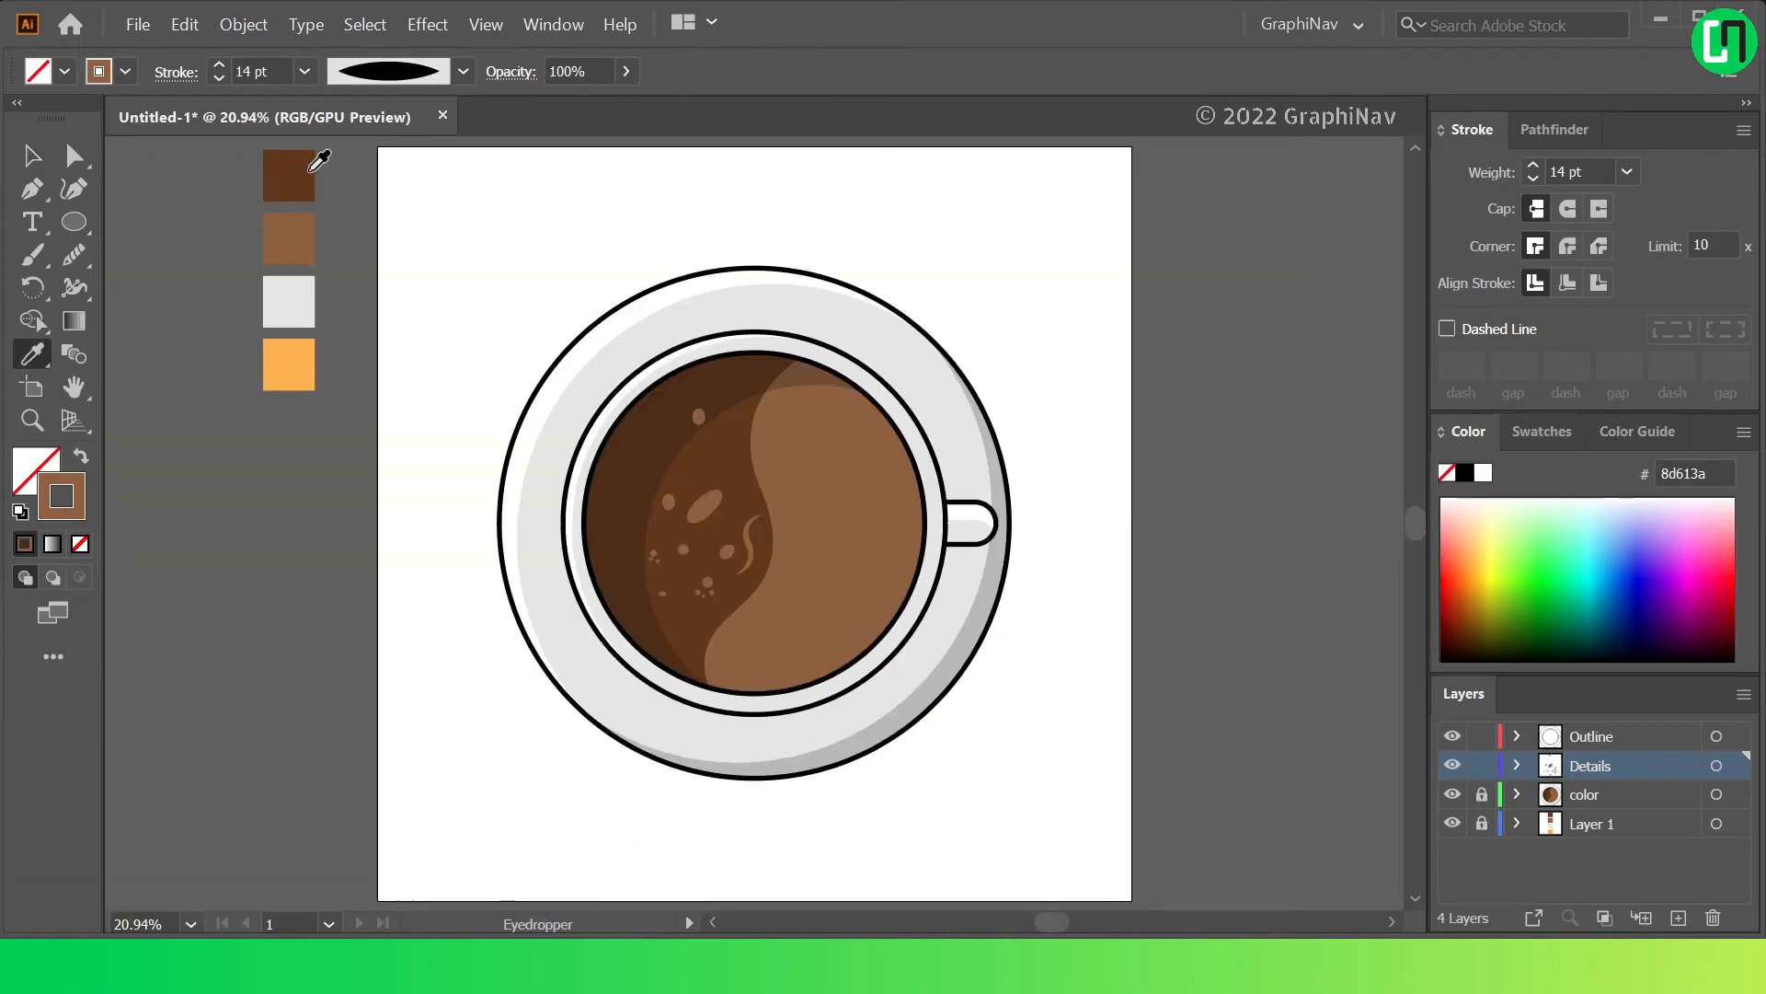
Set the fill to dark brown 603814 and draw oval bubbles on the lighter half of the coffee
{"action": "key", "text": "ctrl+shift+a"}
{"action": "left_click", "coordinate": [39, 470]}
{"action": "left_click", "coordinate": [70, 232]}
{"action": "scroll", "coordinate": [749, 561], "scroll_direction": "up", "scroll_amount": 3}
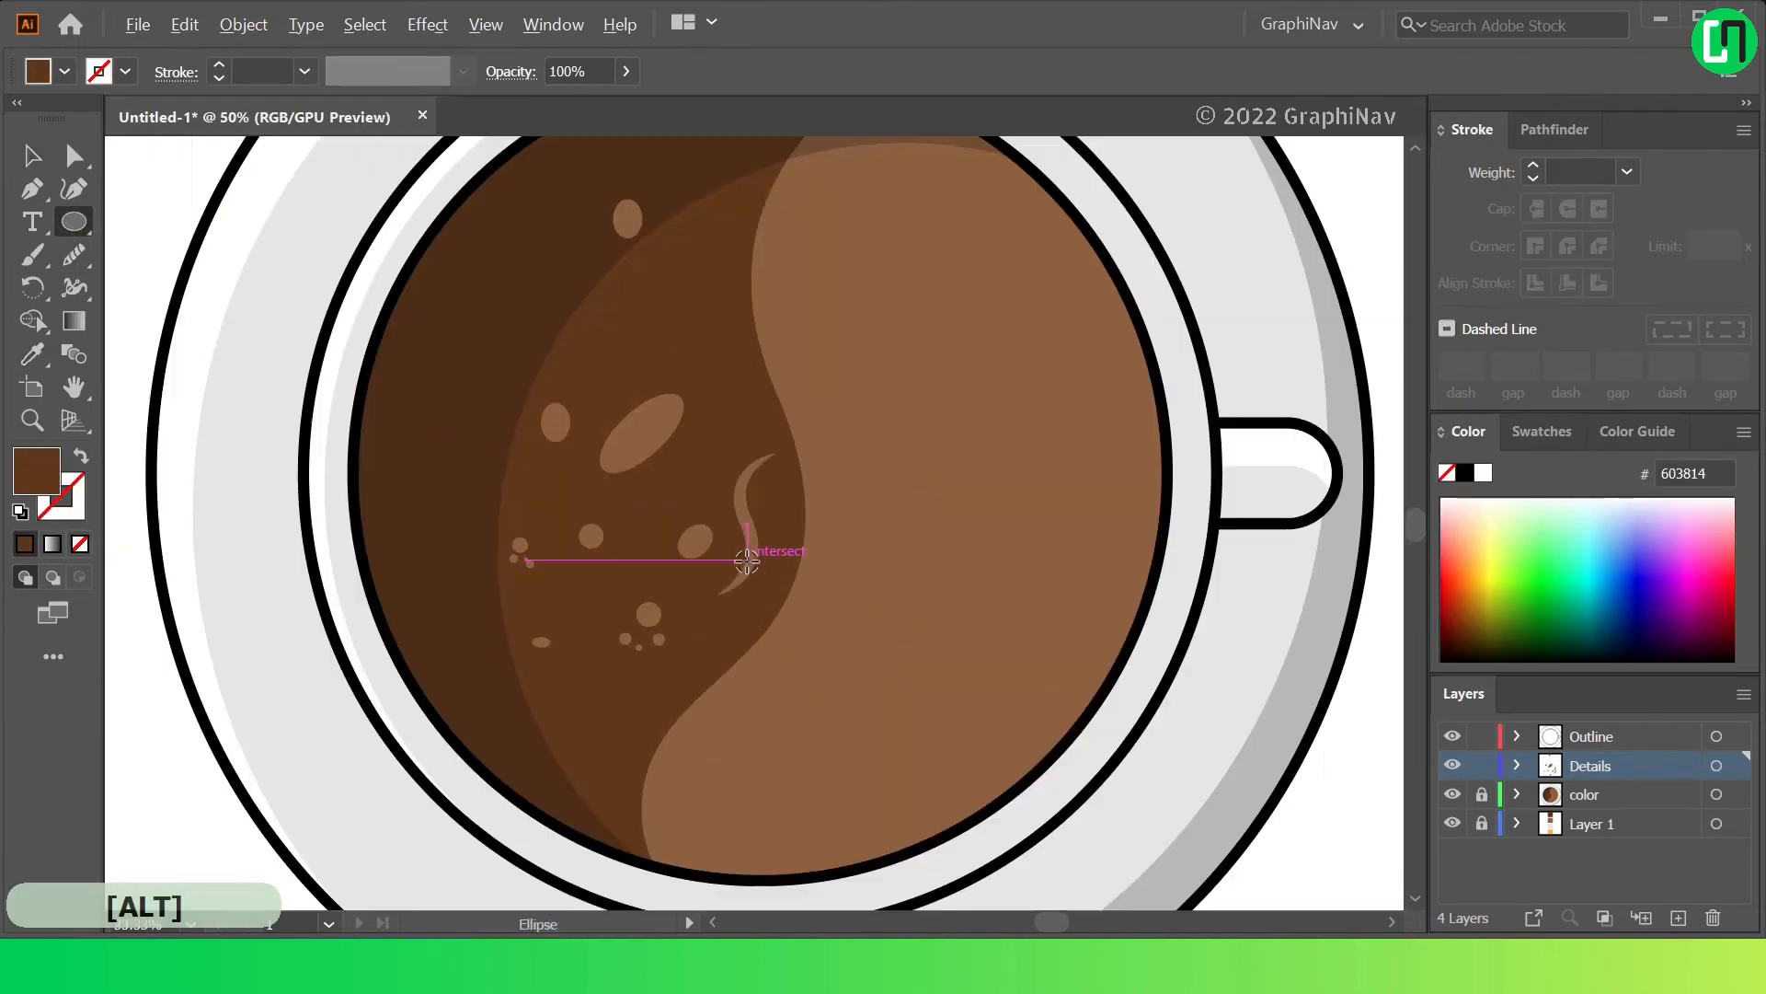
{"action": "mouse_move", "coordinate": [956, 303]}
{"action": "left_mouse_down"}
{"action": "mouse_move", "coordinate": [974, 328]}
{"action": "mouse_move", "coordinate": [698, 800]}
{"action": "mouse_move", "coordinate": [745, 796]}
{"action": "mouse_move", "coordinate": [722, 780]}
{"action": "mouse_move", "coordinate": [739, 798]}
{"action": "mouse_move", "coordinate": [678, 824]}
{"action": "mouse_move", "coordinate": [797, 644]}
{"action": "mouse_move", "coordinate": [819, 652]}
{"action": "left_mouse_up"}
Arrange a cluster of small dark brown bubbles near the lower end of the lighter coffee area
{"action": "left_click", "coordinate": [33, 156]}
{"action": "scroll", "coordinate": [762, 812], "scroll_direction": "up", "scroll_amount": 2}
{"action": "left_click", "coordinate": [773, 770]}
{"action": "key", "text": "ctrl+z"}
{"action": "left_click", "coordinate": [800, 766]}
{"action": "left_click", "coordinate": [777, 771]}
{"action": "left_click", "coordinate": [754, 702]}
{"action": "scroll", "coordinate": [754, 709], "scroll_direction": "down", "scroll_amount": 2}
{"action": "scroll", "coordinate": [869, 551], "scroll_direction": "down", "scroll_amount": 2}
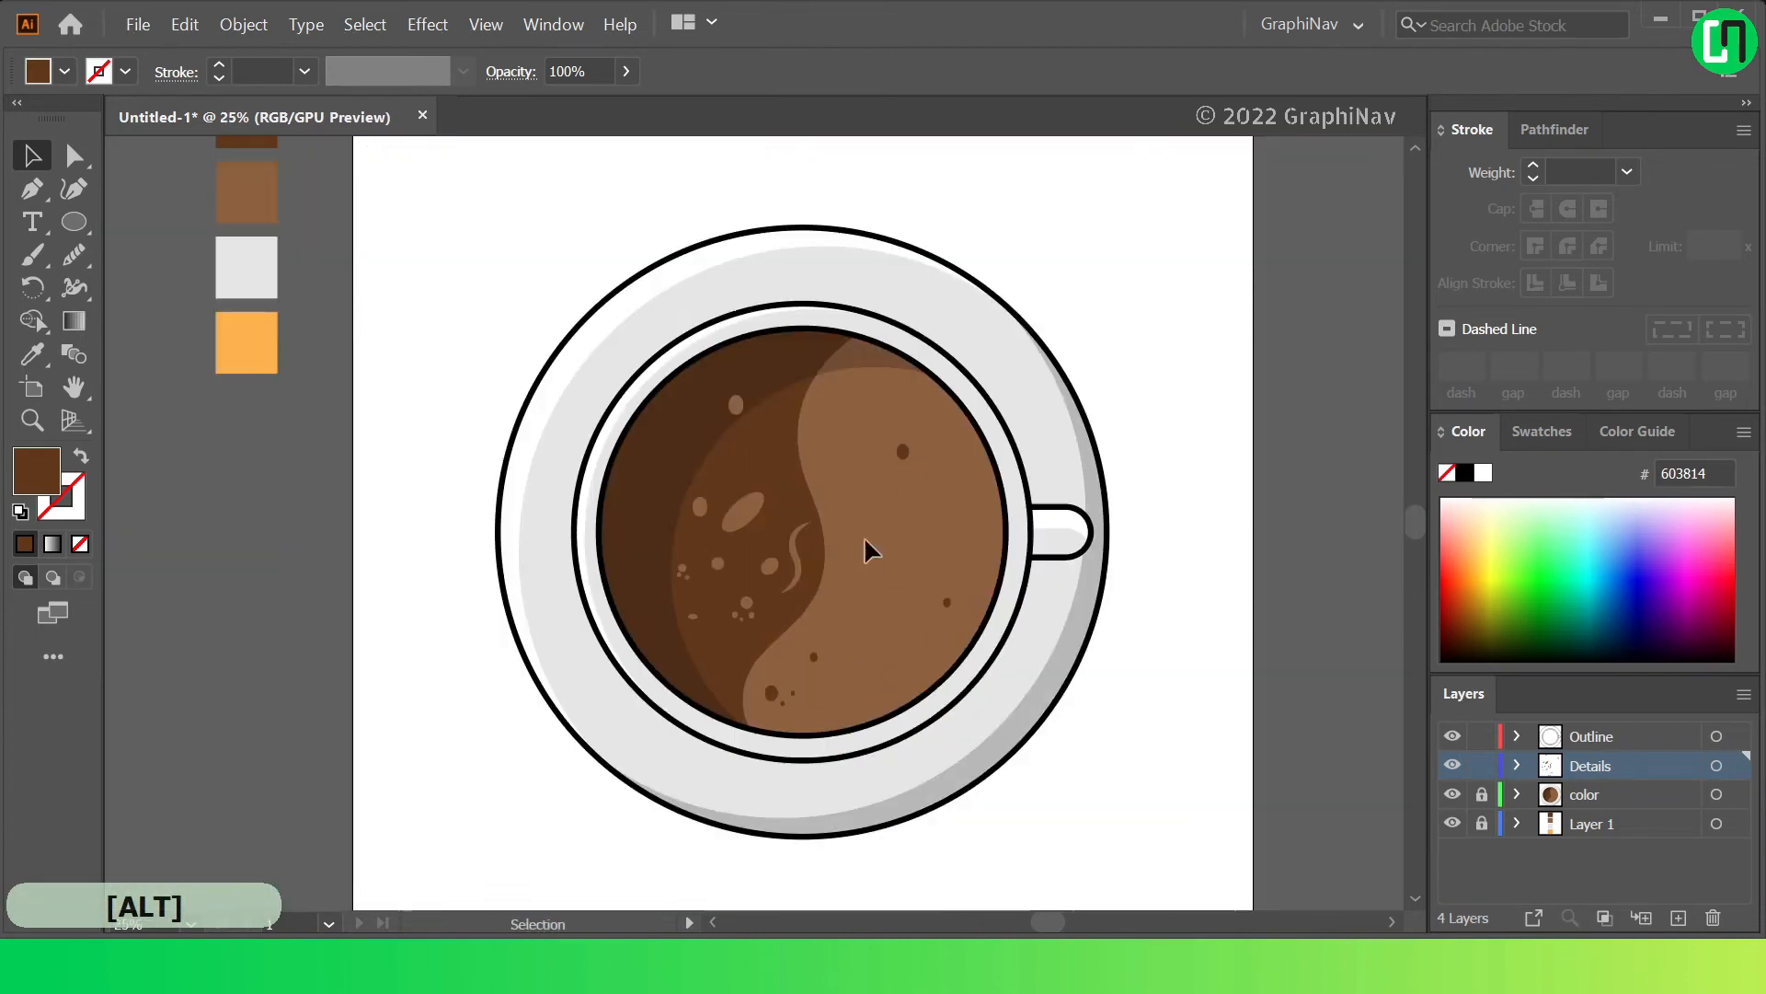
Add more dark brown ovals of varied sizes across the middle and upper part of the lighter coffee area
{"action": "left_click", "coordinate": [74, 221]}
{"action": "left_click_drag", "start_coordinate": [957, 511], "coordinate": [974, 526]}
{"action": "scroll", "coordinate": [796, 690], "scroll_direction": "up", "scroll_amount": 1}
{"action": "left_click_drag", "start_coordinate": [770, 699], "coordinate": [831, 329]}
{"action": "scroll", "coordinate": [845, 357], "scroll_direction": "up", "scroll_amount": 2}
{"action": "left_click_drag", "start_coordinate": [1020, 360], "coordinate": [1009, 219]}
{"action": "scroll", "coordinate": [966, 234], "scroll_direction": "up", "scroll_amount": 2}
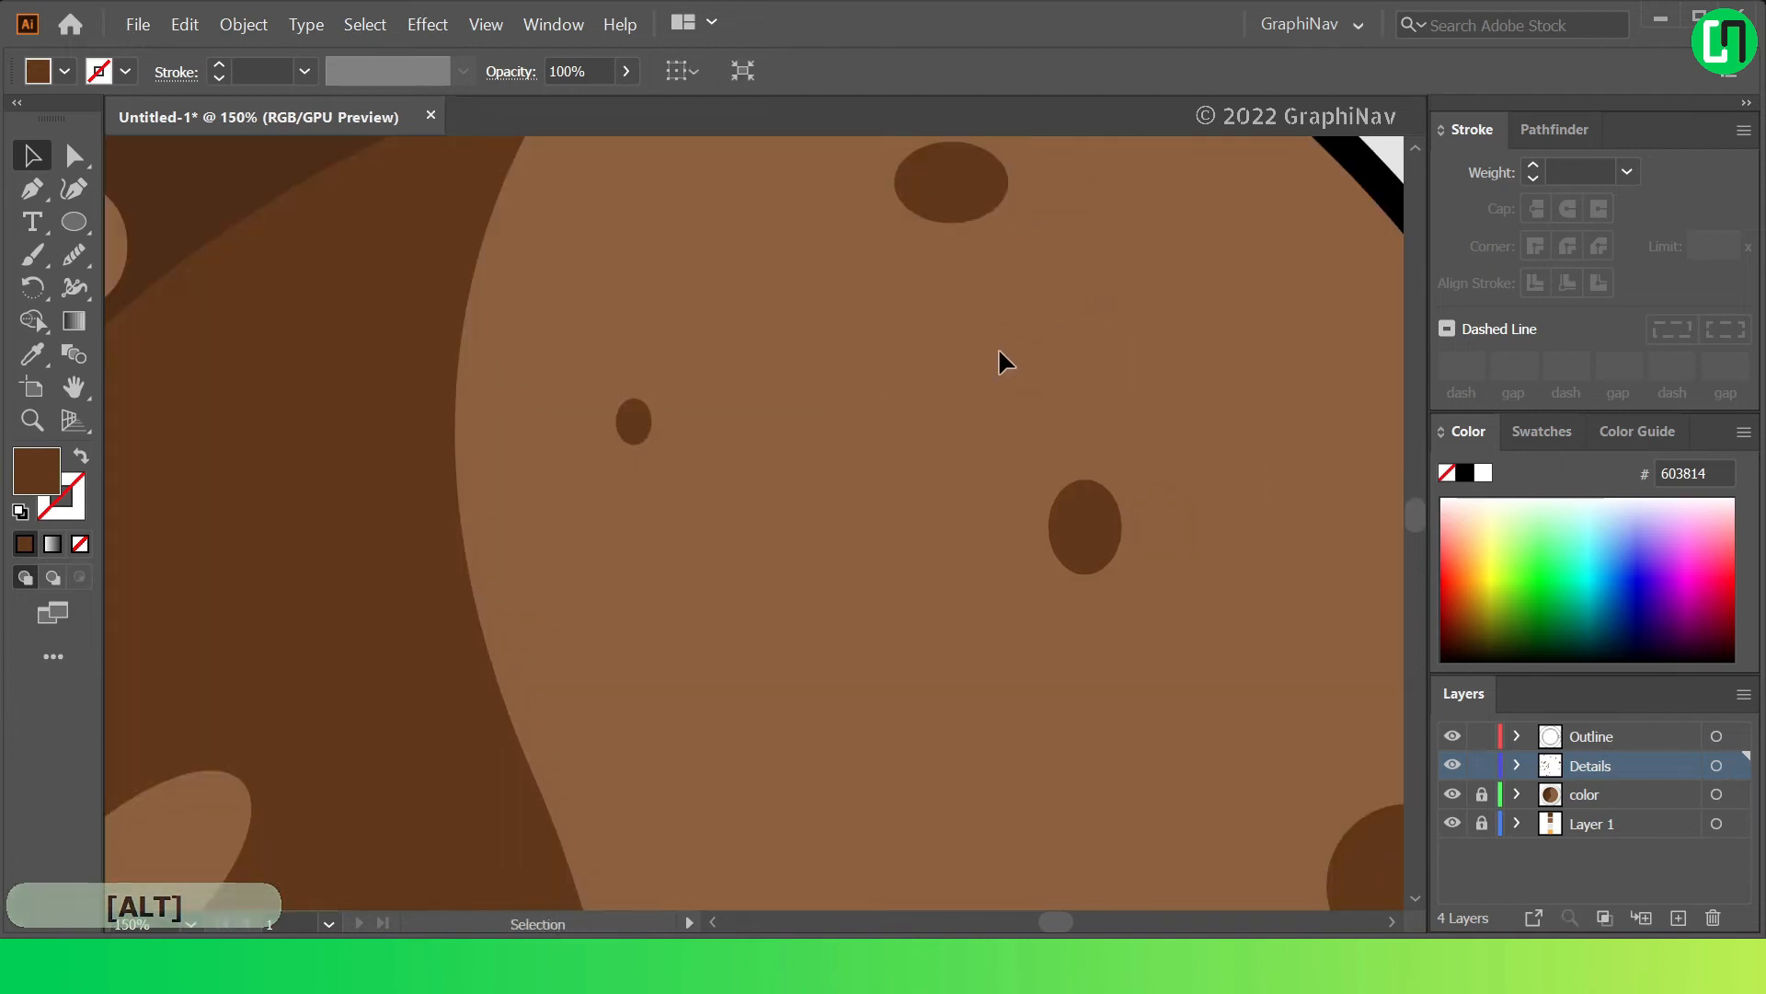
Draw an S-shaped curve on the lighter half of the coffee with the Pen tool, using a 603814 stroke and no fill
{"action": "scroll", "coordinate": [999, 354], "scroll_direction": "down", "scroll_amount": 3}
{"action": "scroll", "coordinate": [883, 552], "scroll_direction": "down", "scroll_amount": 3}
{"action": "scroll", "coordinate": [935, 577], "scroll_direction": "up", "scroll_amount": 2}
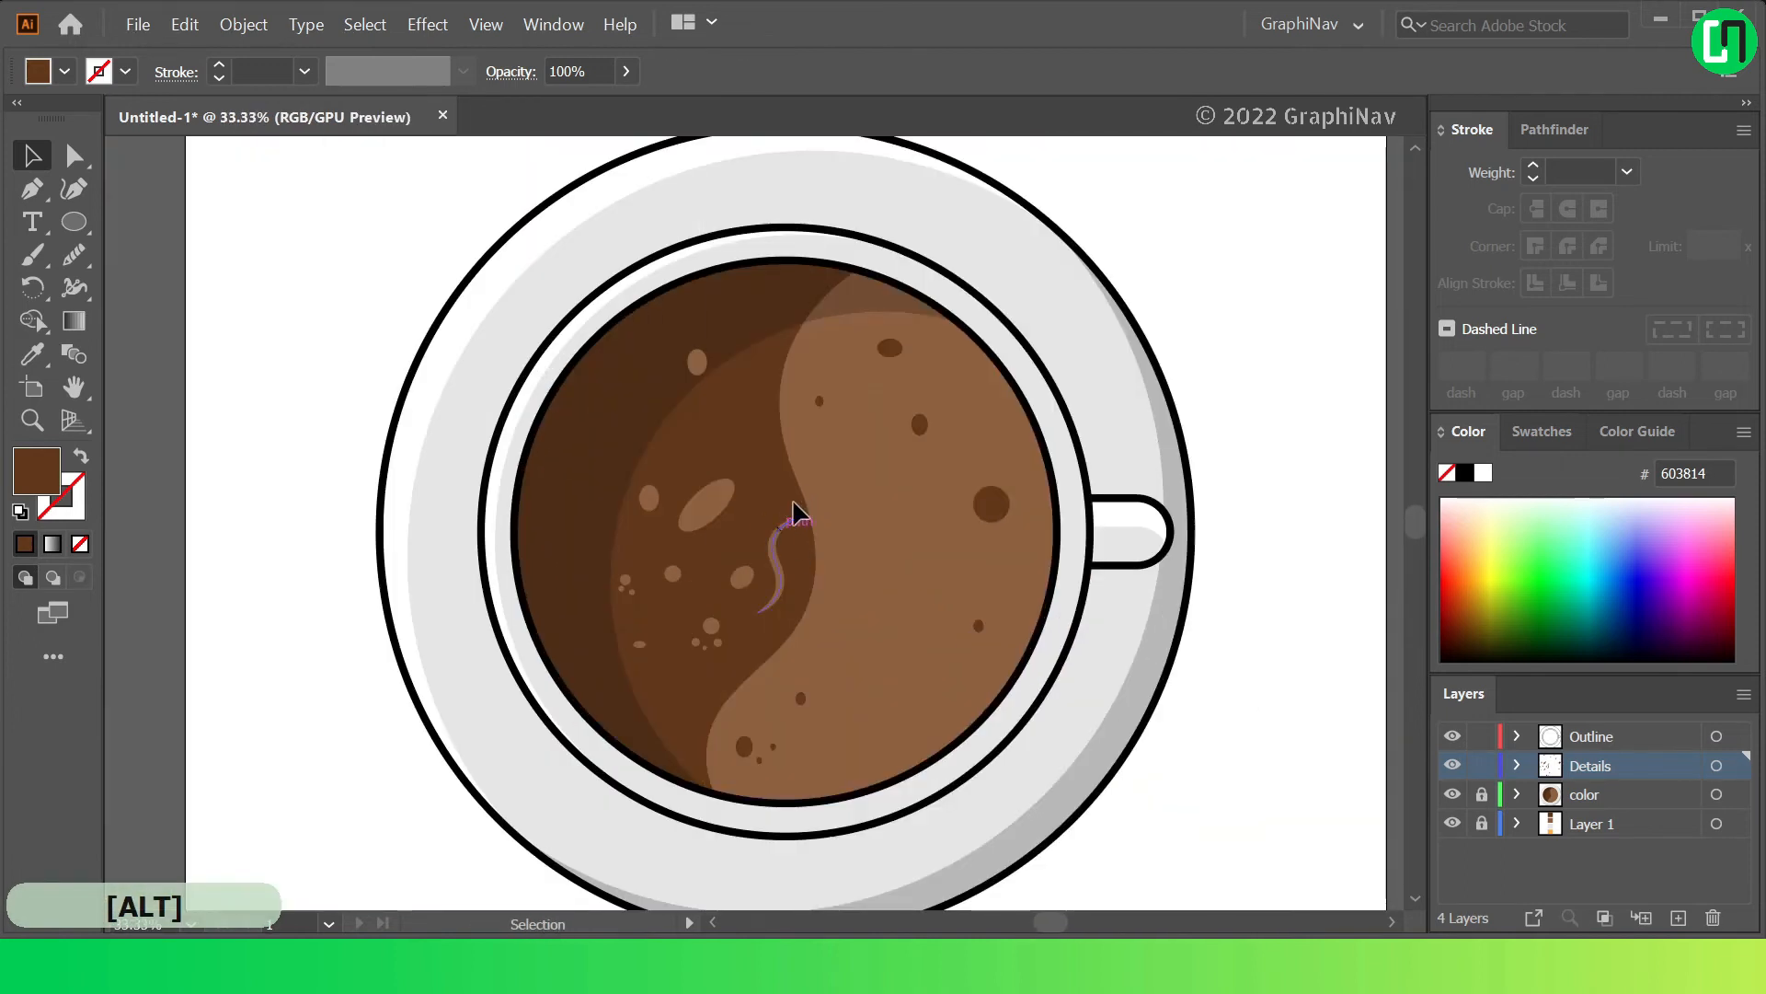
{"action": "left_click", "coordinate": [782, 532]}
{"action": "left_click", "coordinate": [883, 526]}
{"action": "left_click", "coordinate": [31, 355]}
{"action": "key", "text": "shift+x"}
{"action": "left_click", "coordinate": [82, 458]}
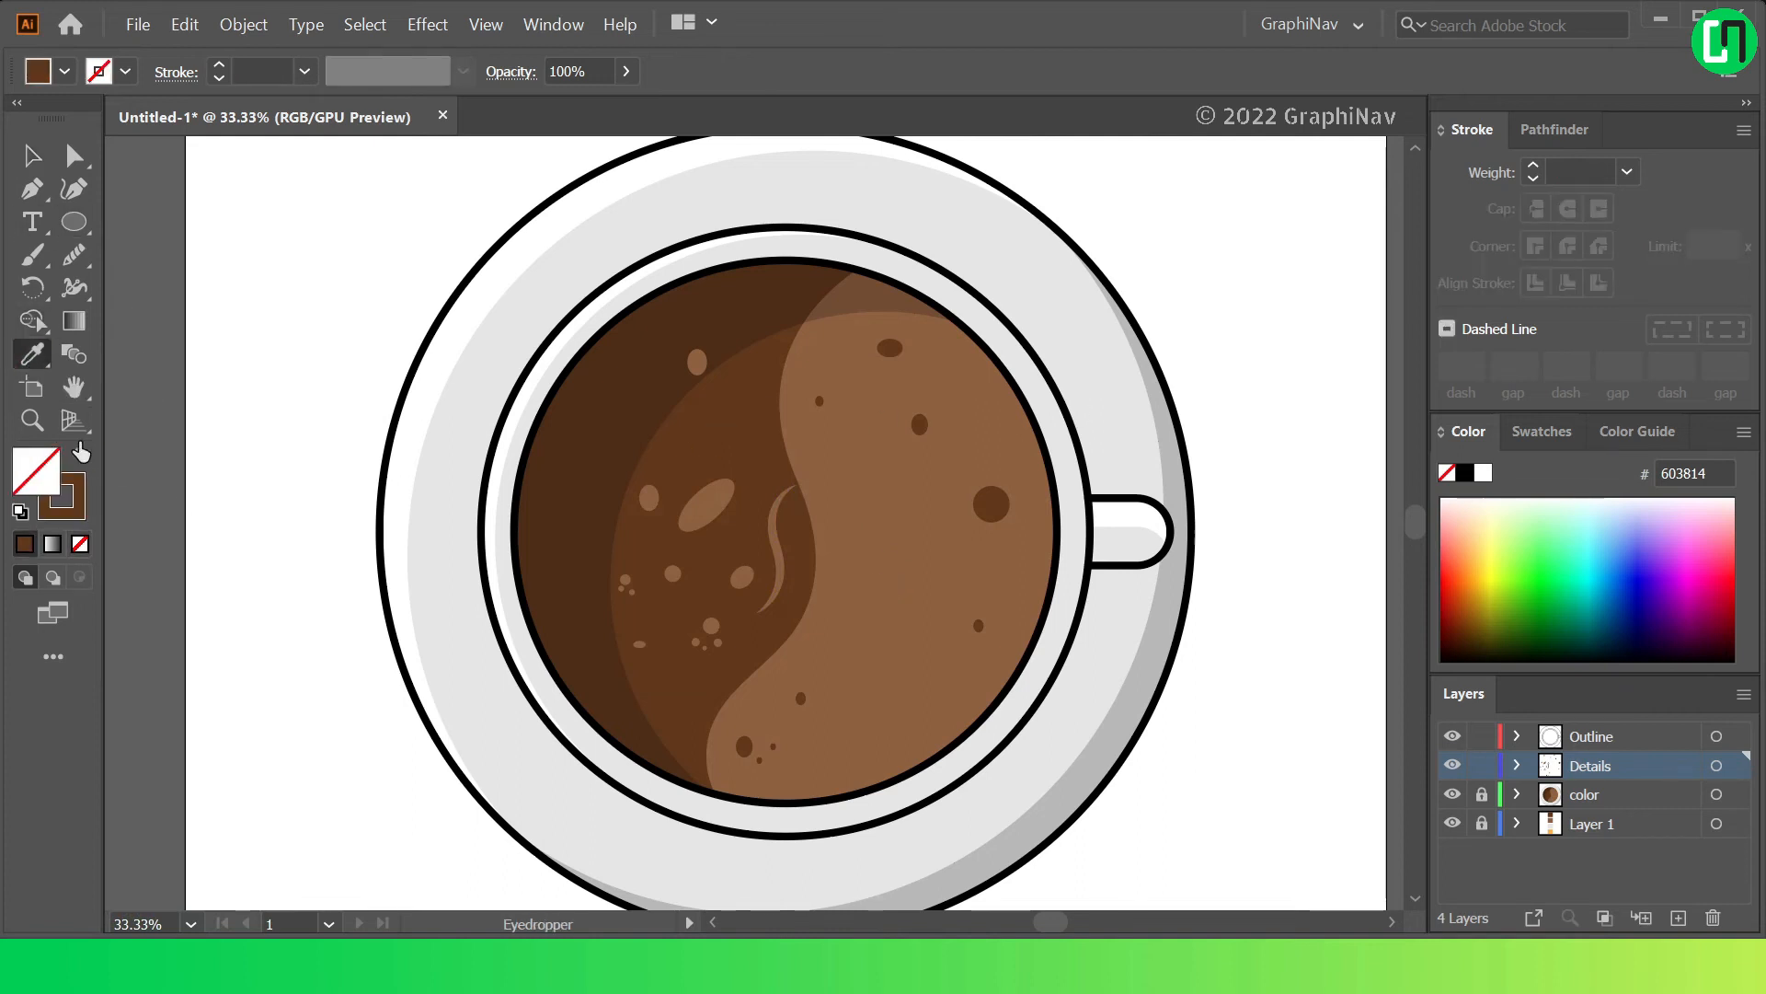
{"action": "key", "text": "p"}
{"action": "left_click_drag", "start_coordinate": [903, 521], "coordinate": [908, 606]}
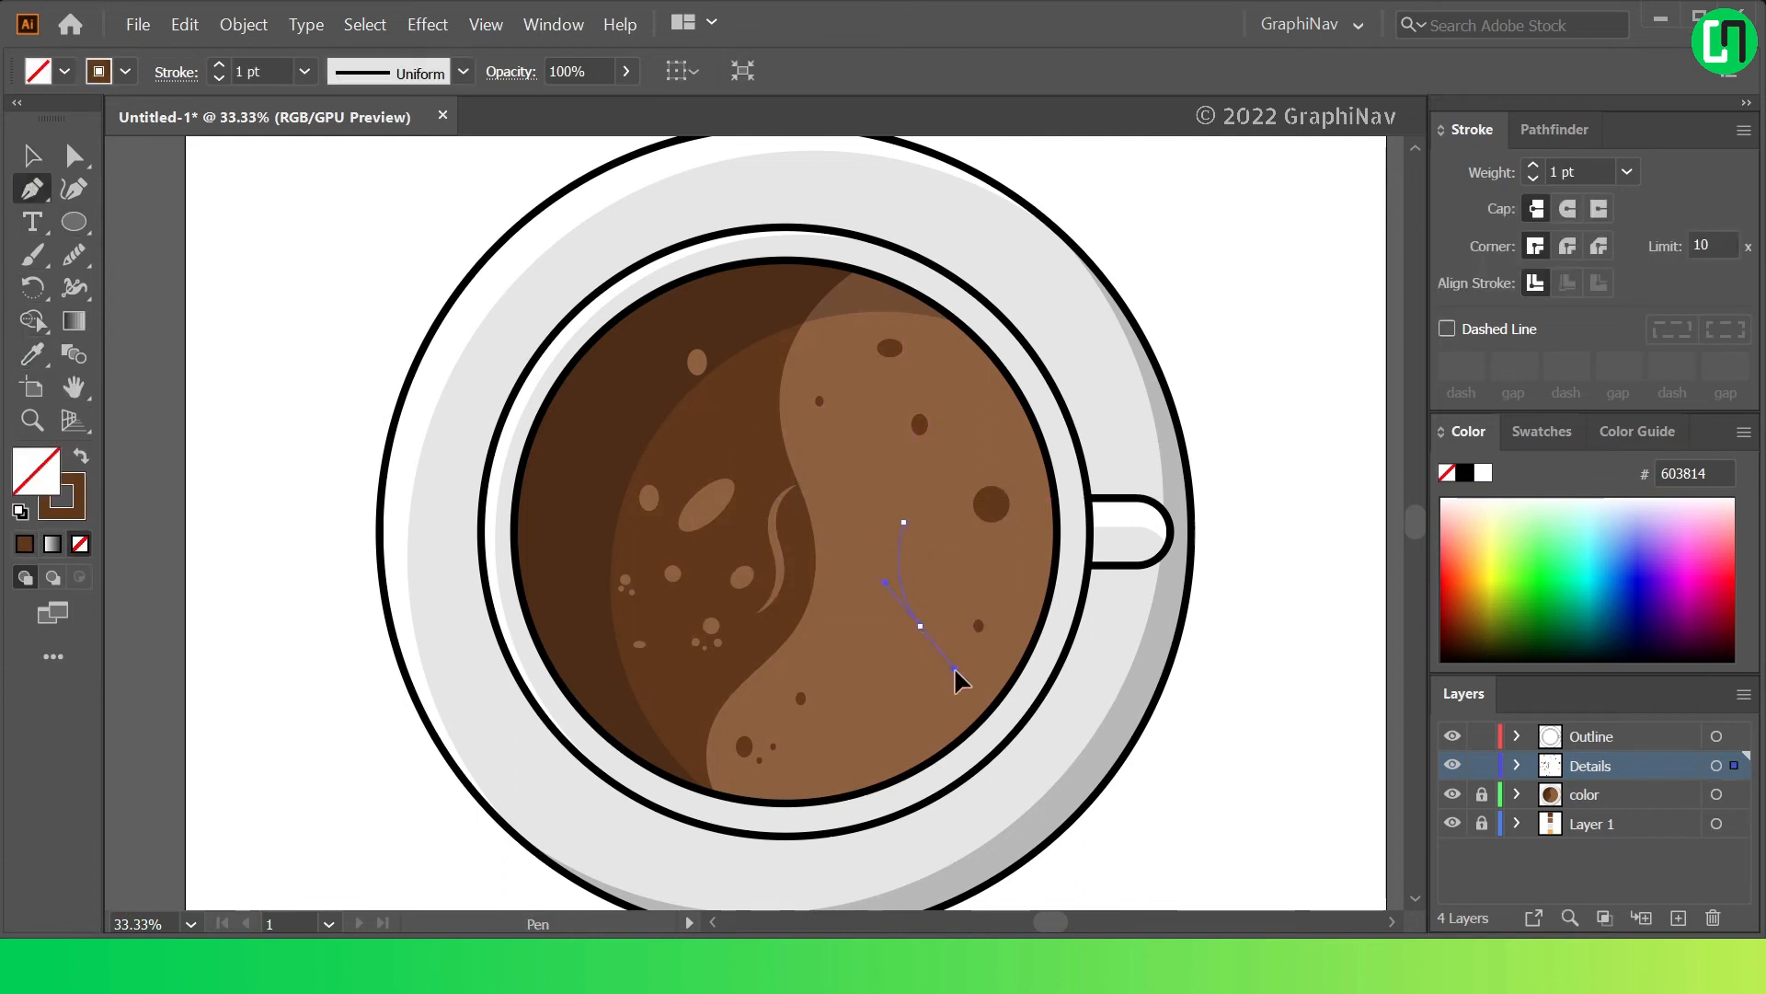
{"action": "left_click", "coordinate": [891, 750]}
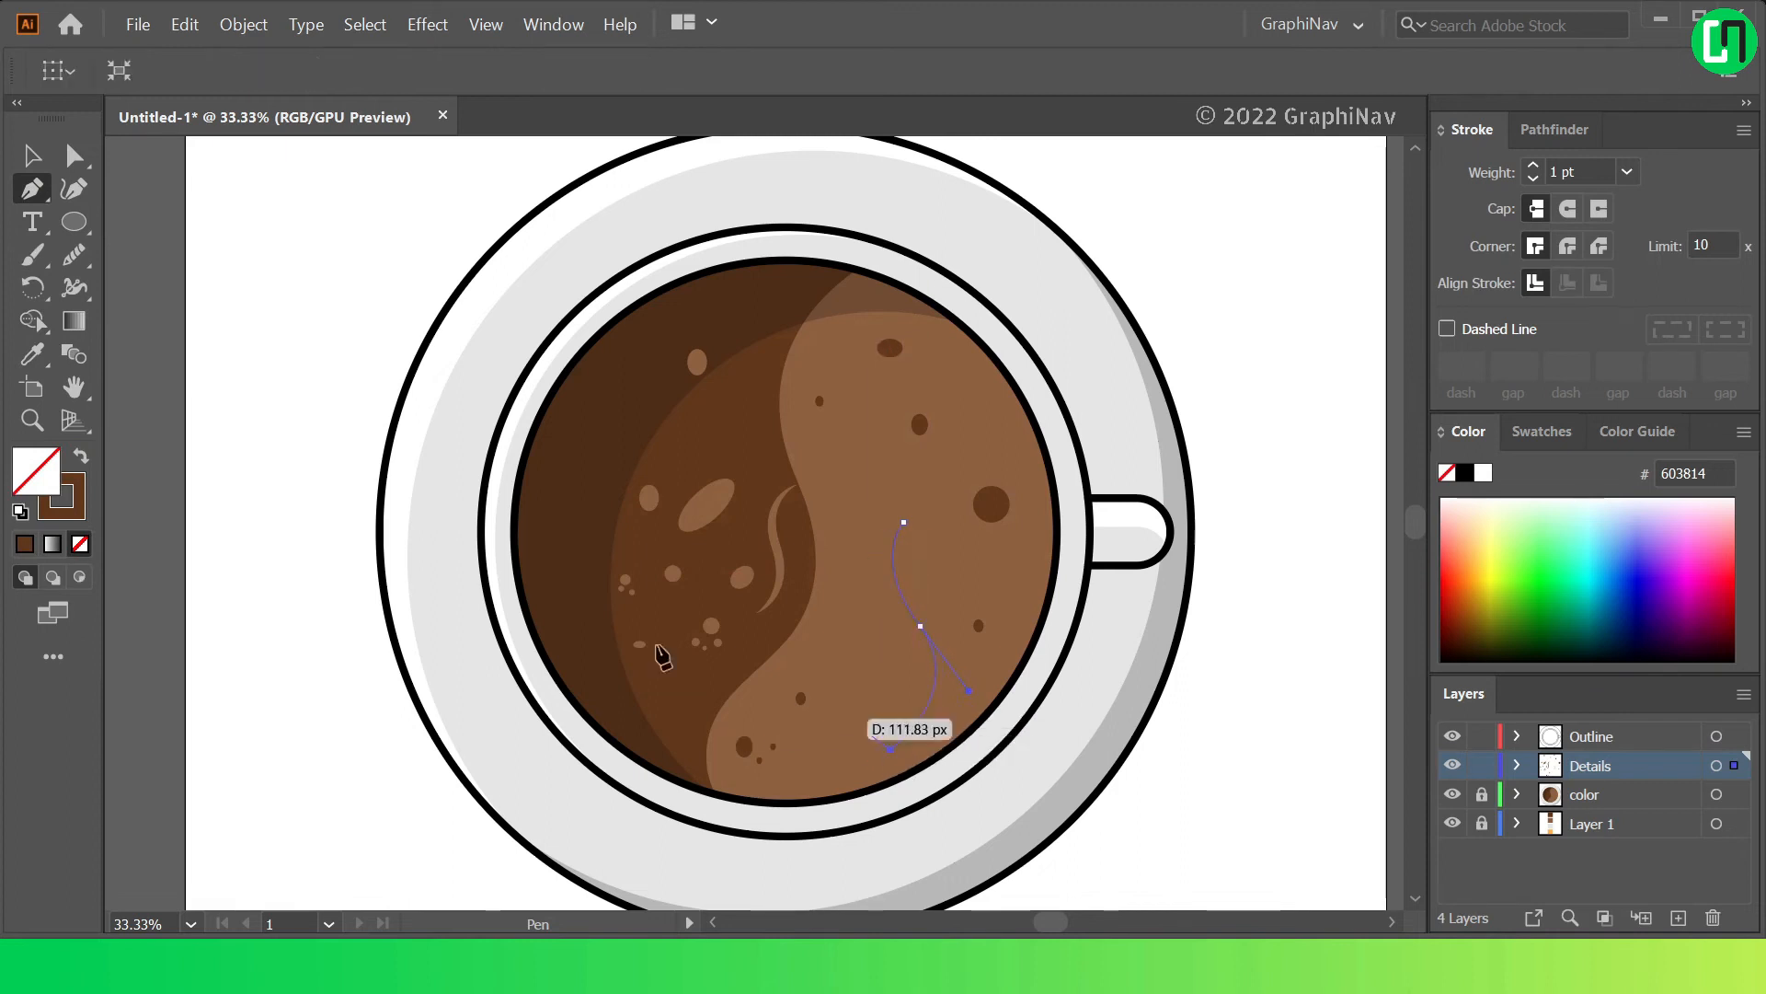
Give the S-curve a 39 pt stroke with a width profile tapered at both ends, and tilt it slightly within the lighter coffee area
{"action": "key", "text": "v"}
{"action": "left_click", "coordinate": [920, 575]}
{"action": "left_click_drag", "start_coordinate": [905, 593], "coordinate": [888, 583]}
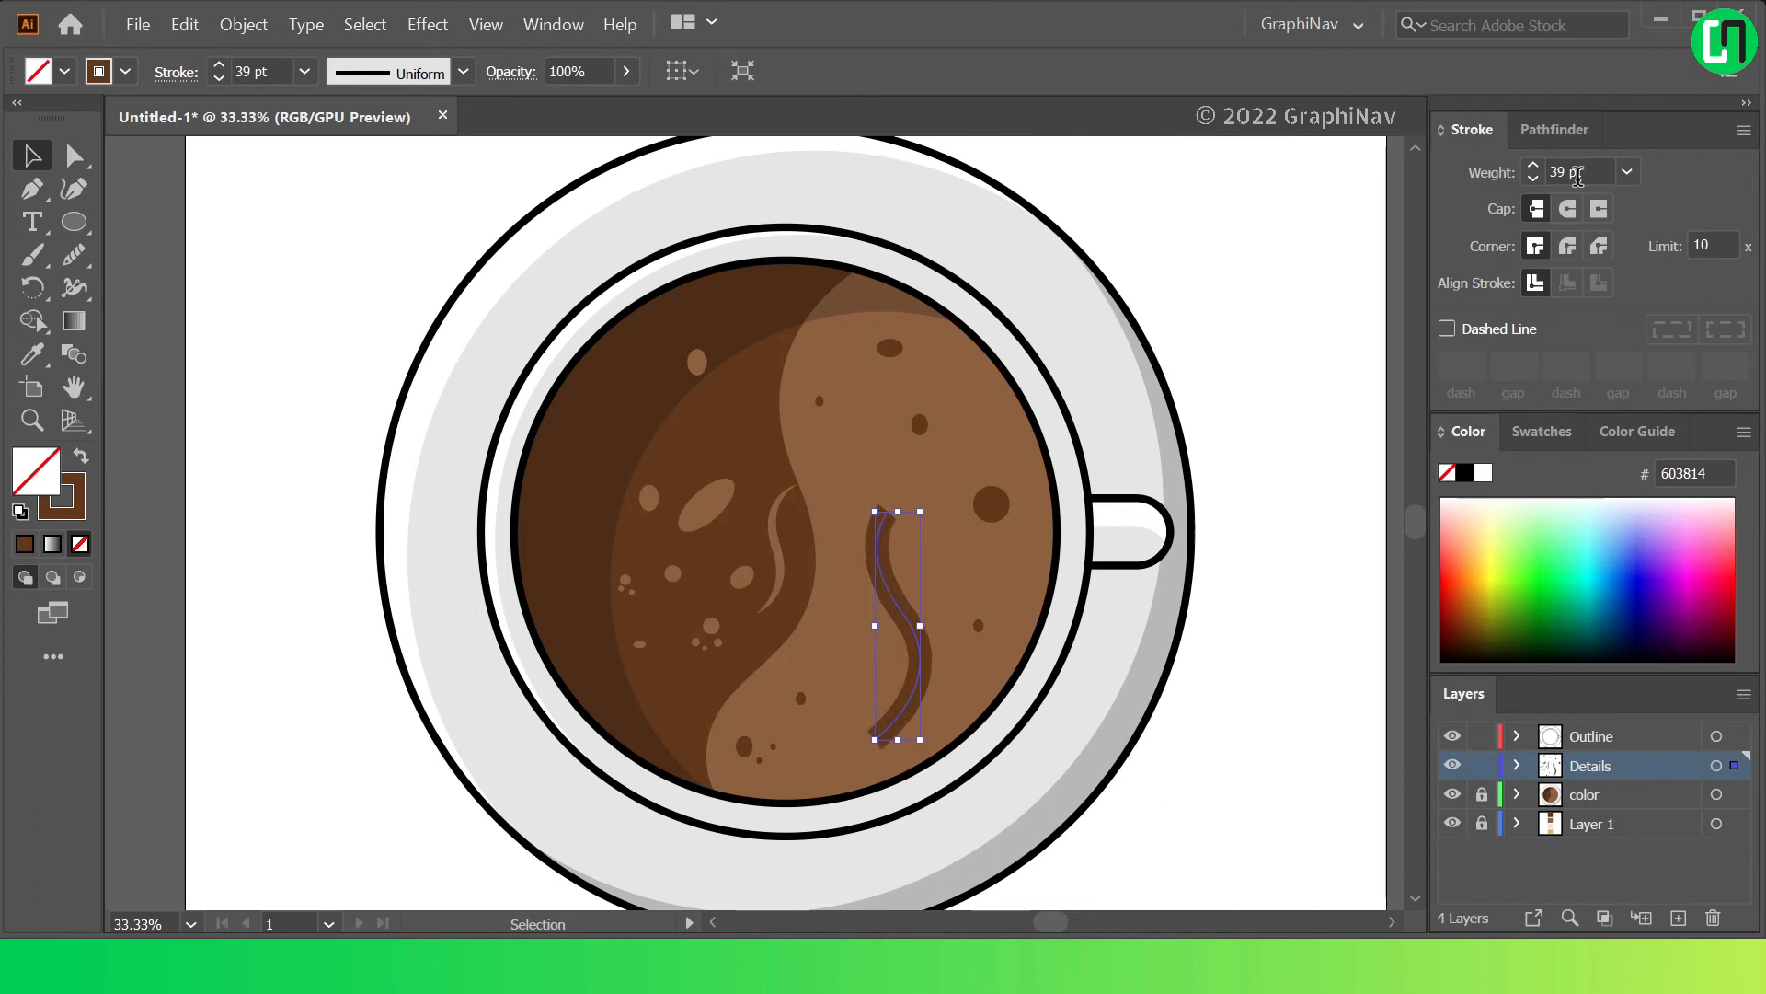
{"action": "left_click", "coordinate": [452, 75]}
{"action": "left_click", "coordinate": [396, 173]}
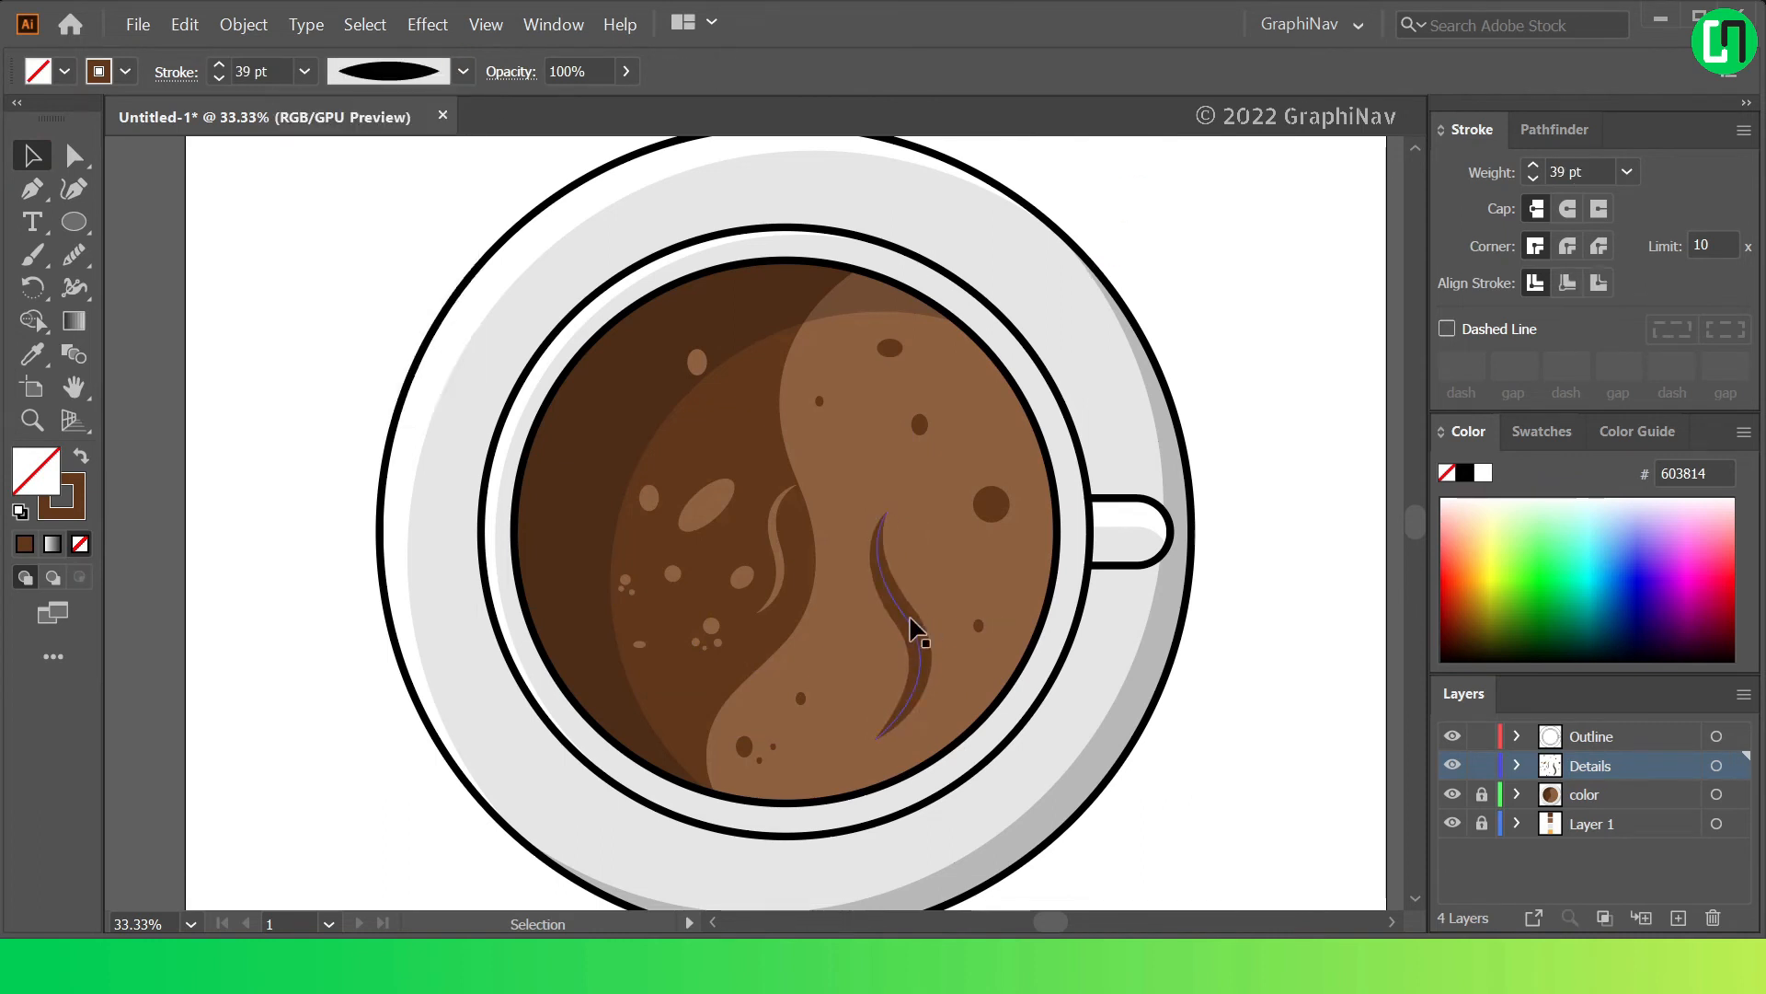
{"action": "left_click_drag", "start_coordinate": [907, 749], "coordinate": [905, 749]}
{"action": "left_click", "coordinate": [1230, 359]}
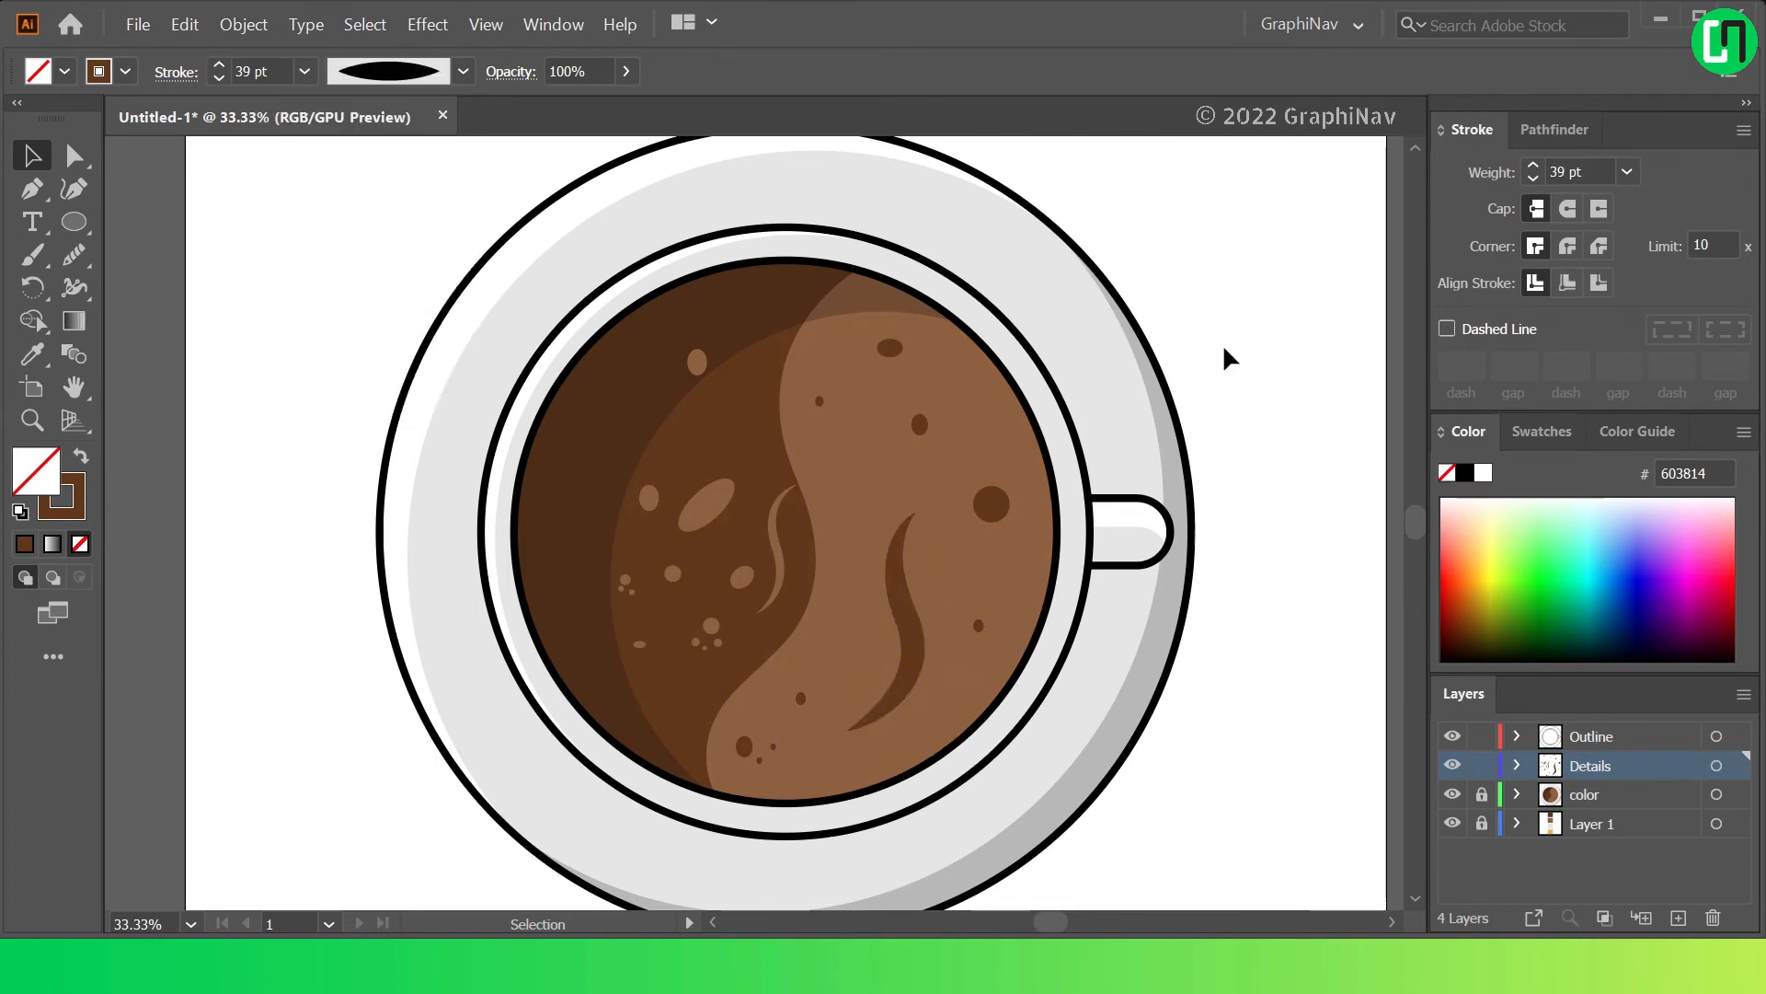
{"action": "key", "text": "ctrl+0"}
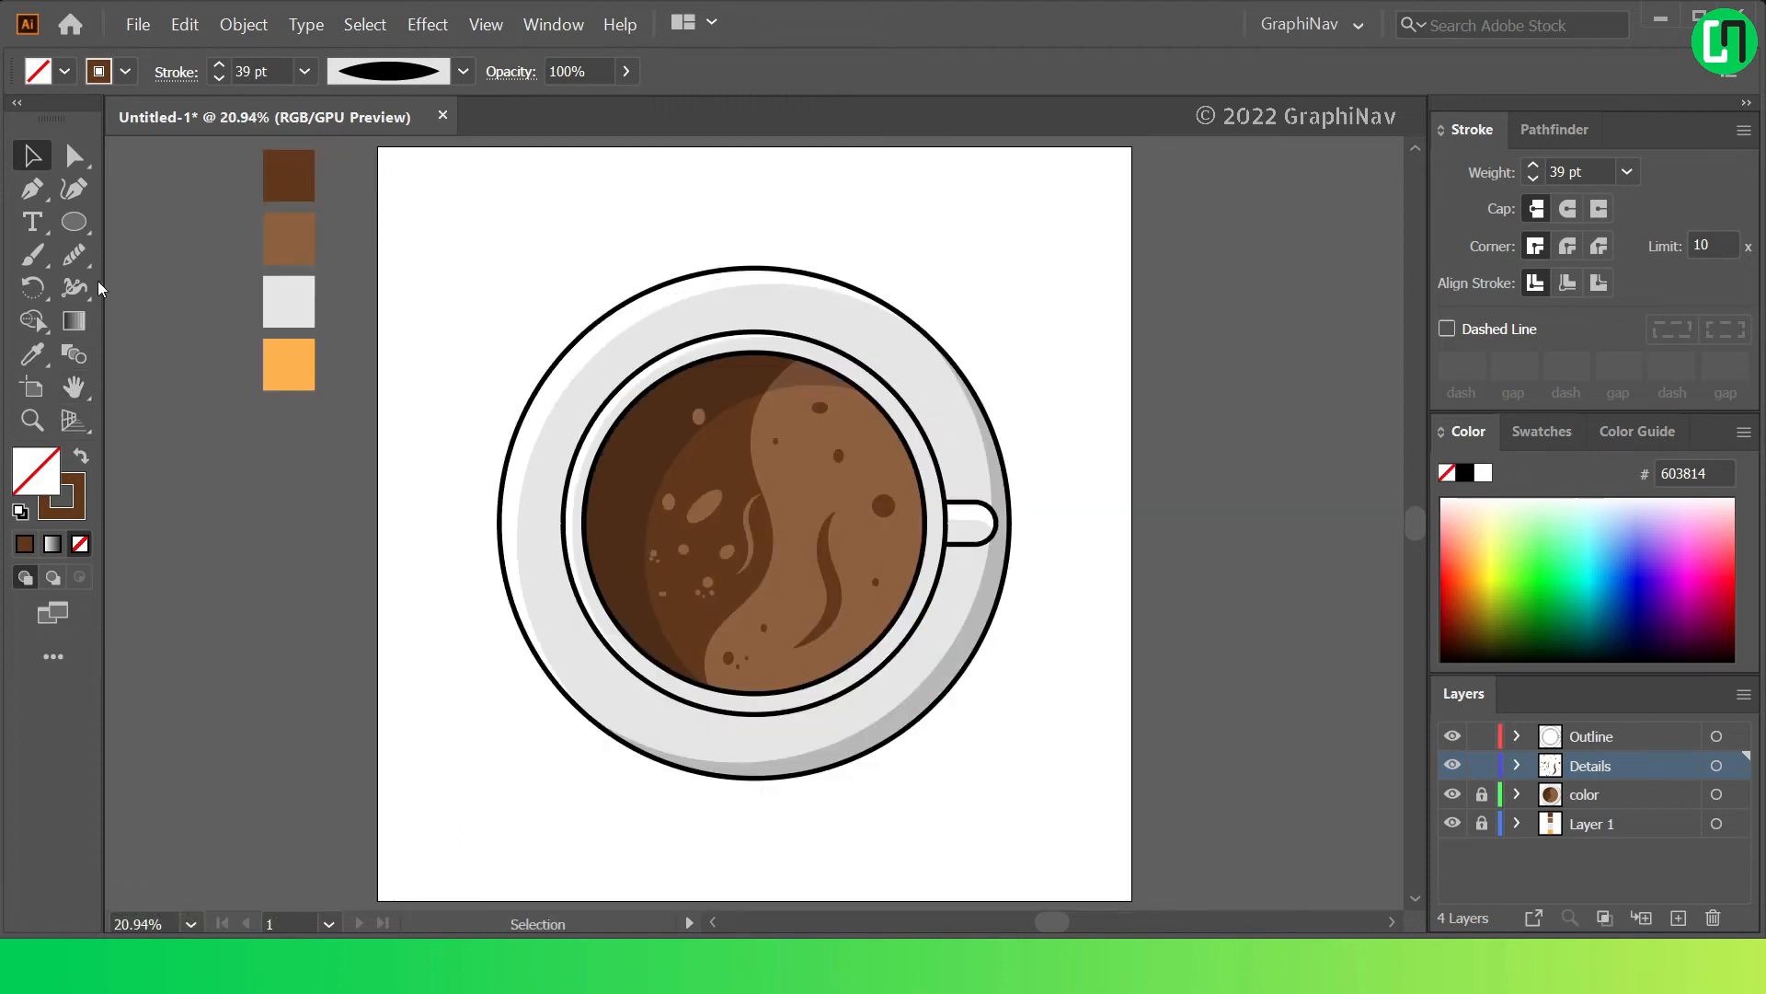
Draw a small 8d613a highlight oval on a dark bubble and copy it onto the large bubble, the dark curl and the lower bubble cluster
{"action": "left_click", "coordinate": [32, 354]}
{"action": "left_click", "coordinate": [293, 230]}
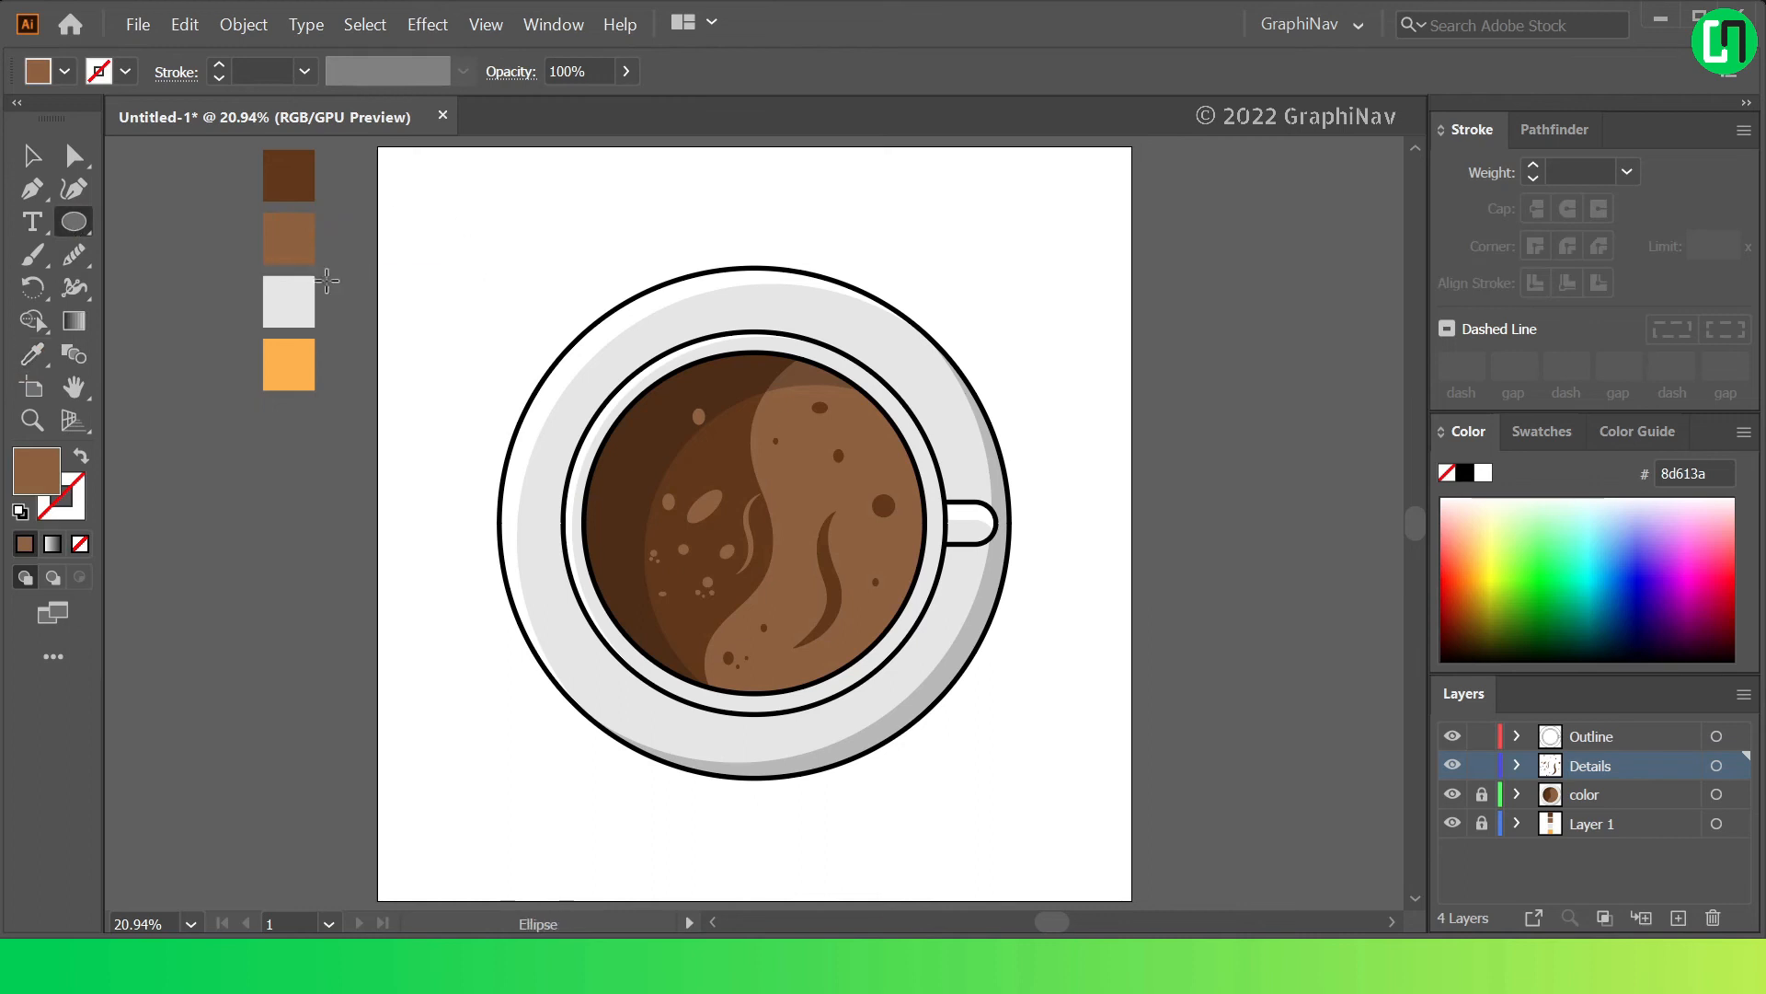
{"action": "scroll", "coordinate": [874, 497], "scroll_direction": "up", "scroll_amount": 5}
{"action": "left_click_drag", "start_coordinate": [882, 513], "coordinate": [512, 174]}
{"action": "key", "text": "v"}
{"action": "scroll", "coordinate": [598, 359], "scroll_direction": "down", "scroll_amount": 3}
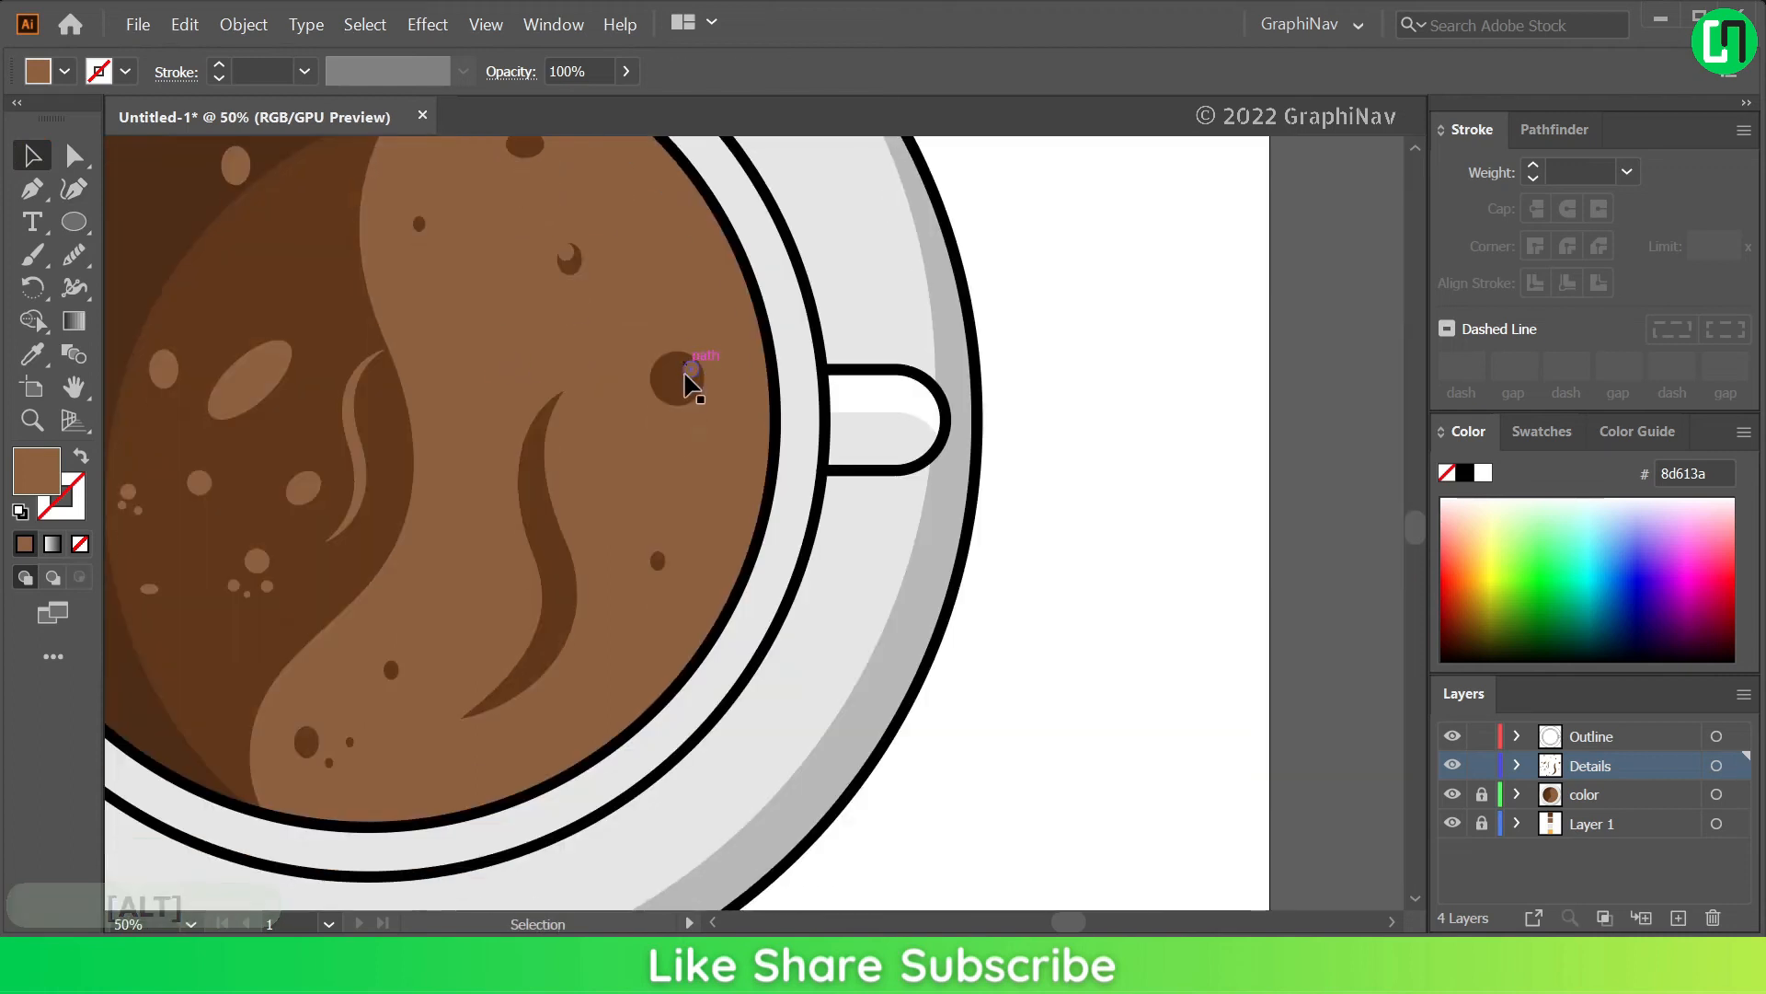
{"action": "scroll", "coordinate": [688, 382], "scroll_direction": "down", "scroll_amount": 1}
{"action": "left_click_drag", "start_coordinate": [693, 362], "coordinate": [527, 463]}
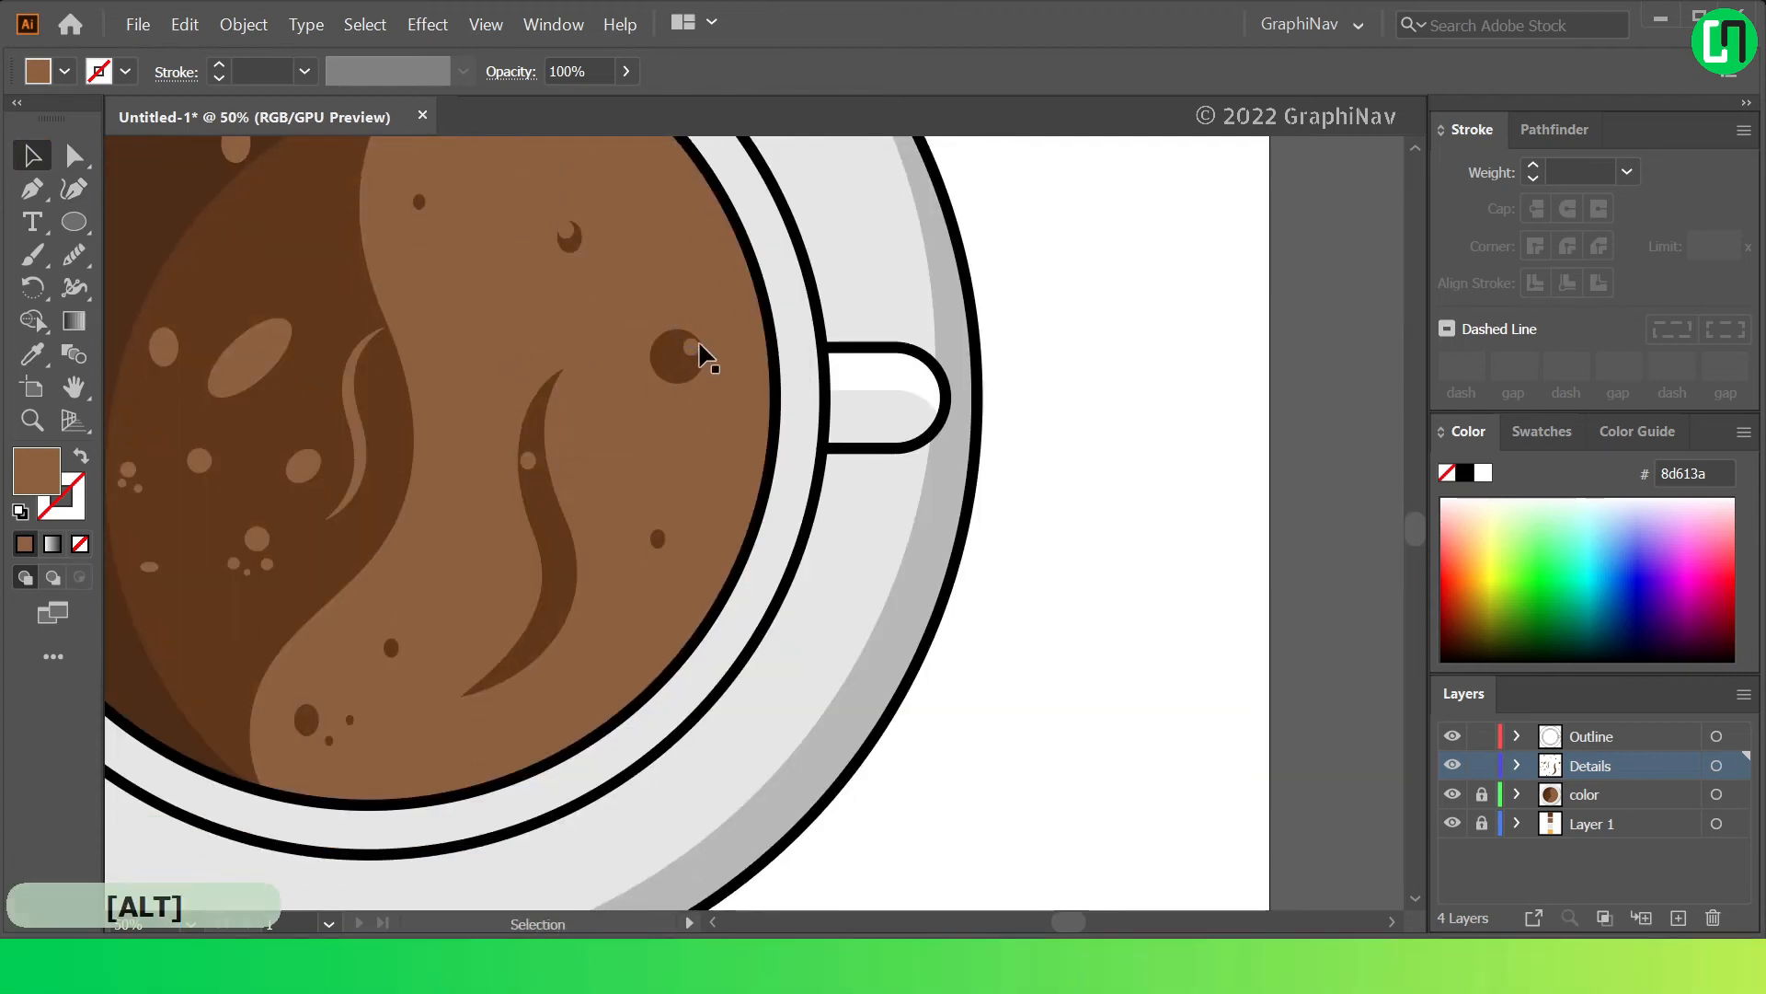
{"action": "left_click_drag", "start_coordinate": [694, 355], "coordinate": [311, 722]}
{"action": "key", "text": "ctrl+0"}
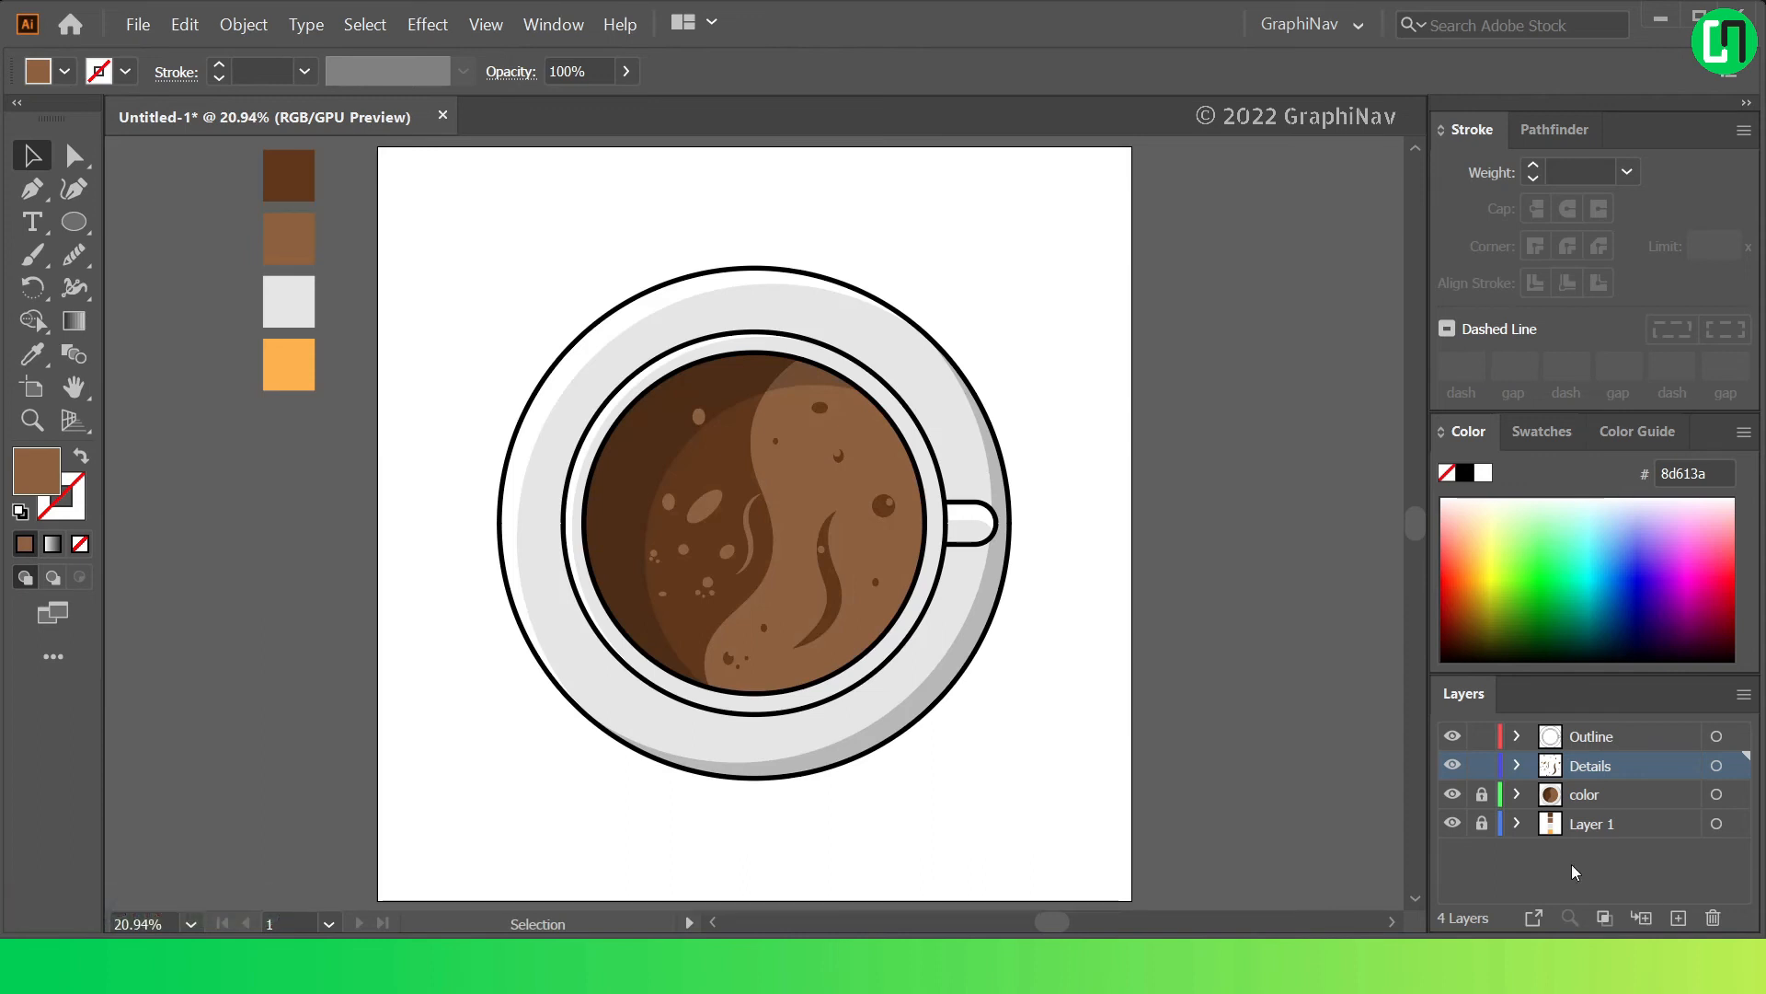
Lock the Outline and Details layers and unlock the color layer for editing
{"action": "left_click", "coordinate": [1479, 736]}
{"action": "left_click", "coordinate": [1491, 803]}
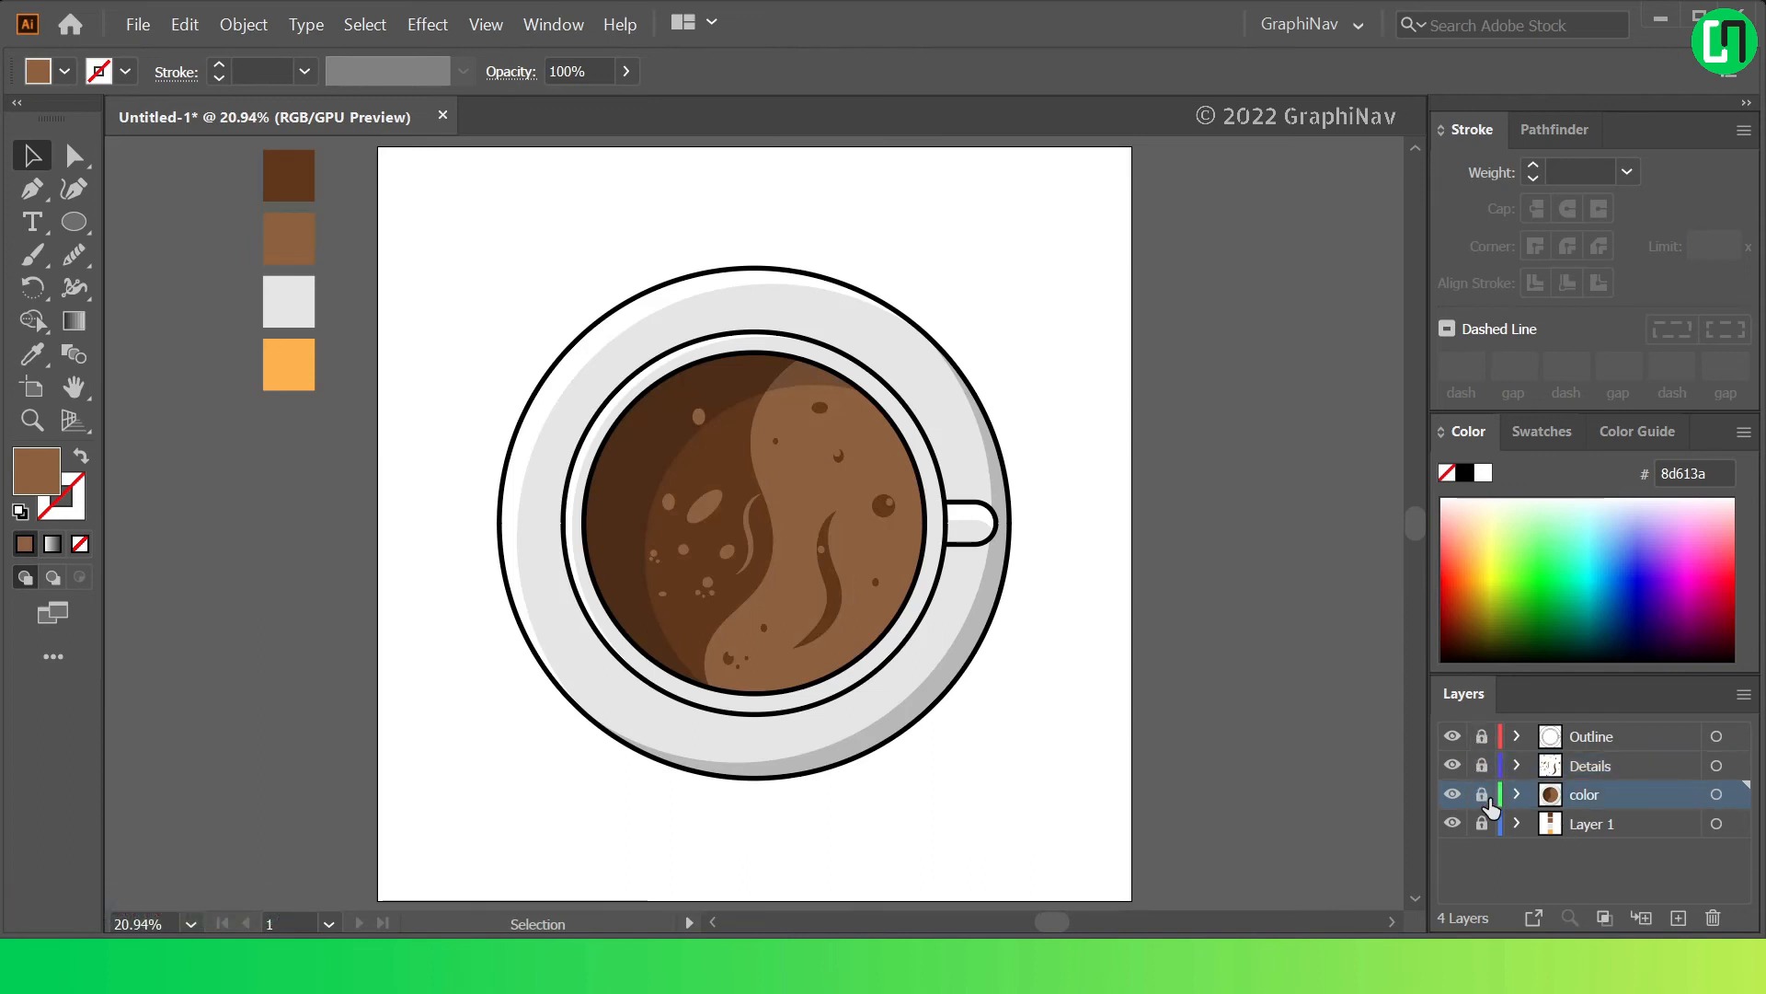
{"action": "left_click", "coordinate": [1482, 797]}
Draw a borderless black circle the size of the cup rim on the color layer and set its opacity to 20%
{"action": "right_click", "coordinate": [73, 221]}
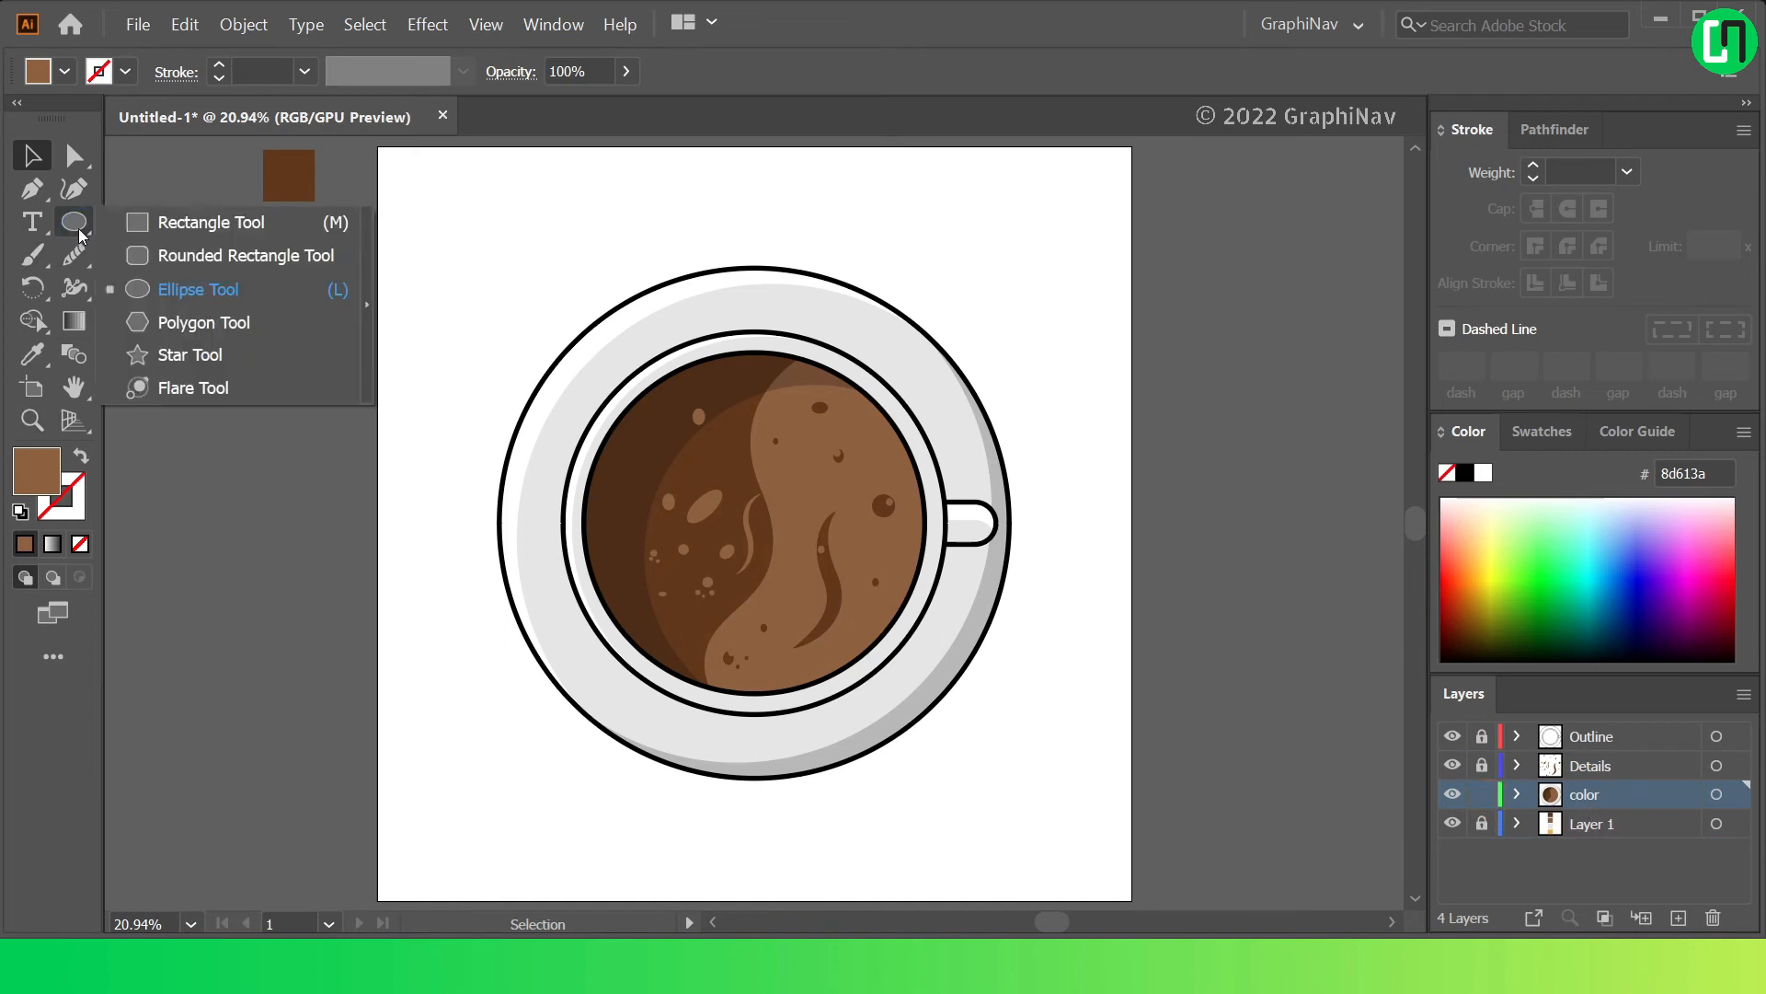
{"action": "left_click", "coordinate": [194, 290]}
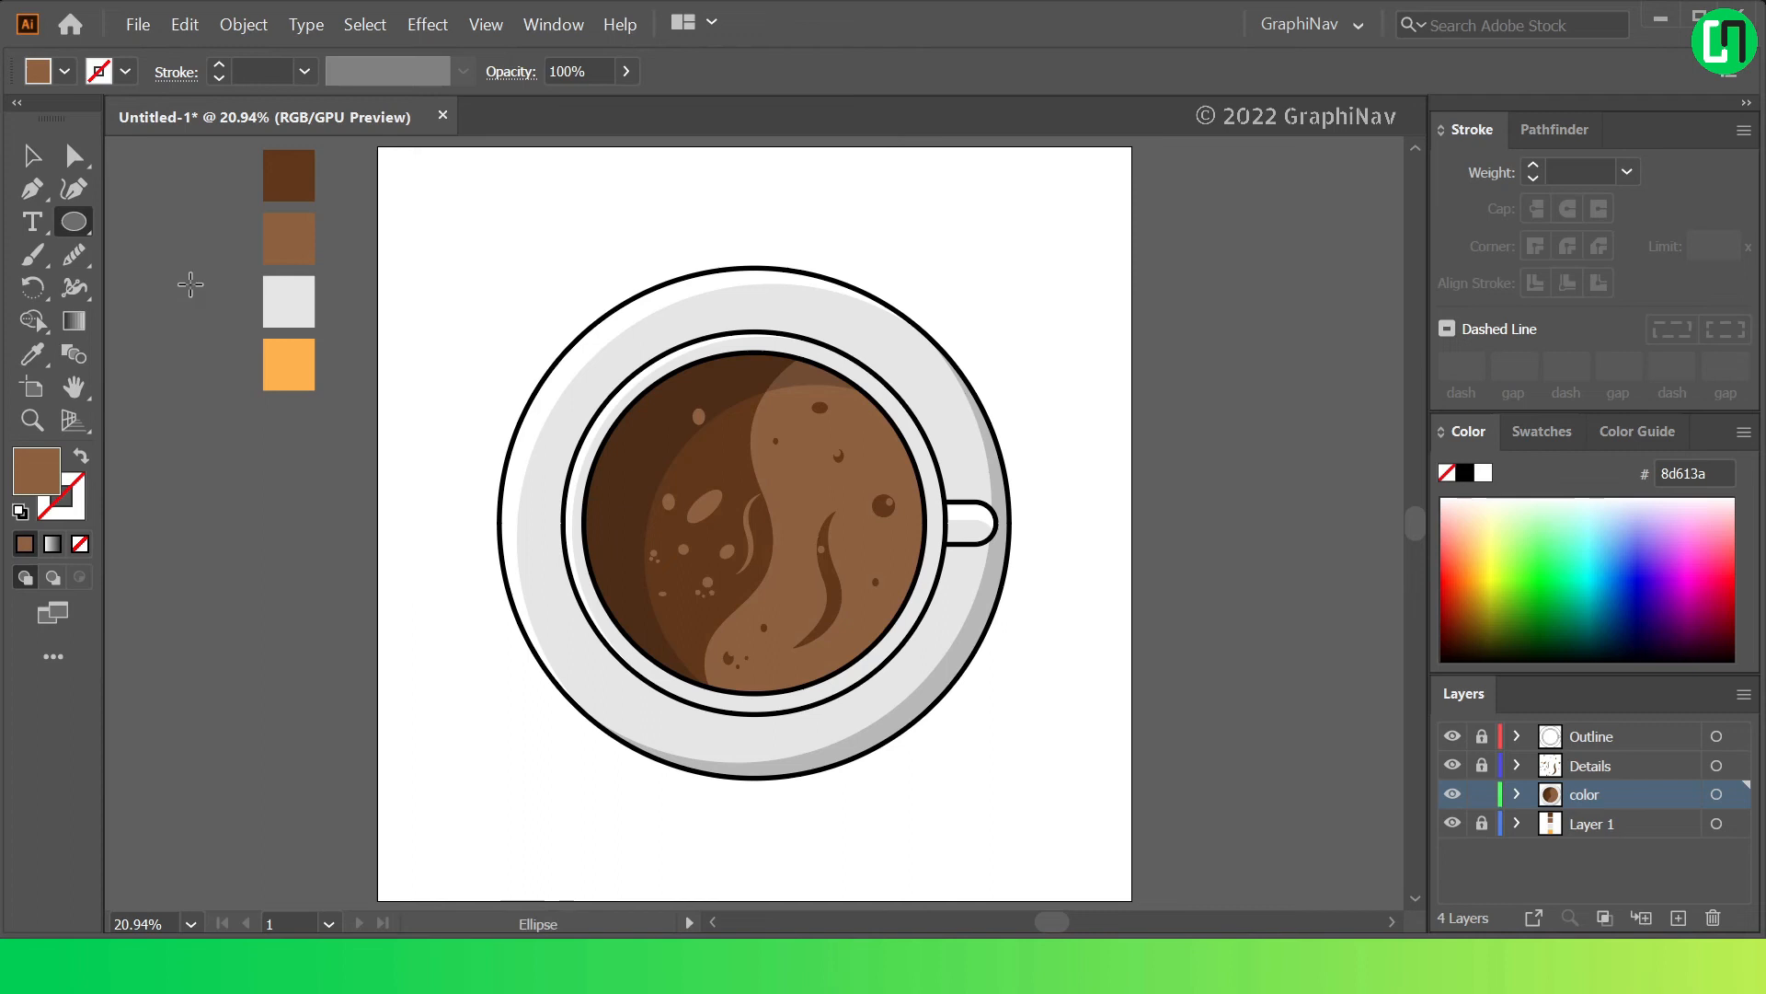
{"action": "left_click", "coordinate": [1465, 473]}
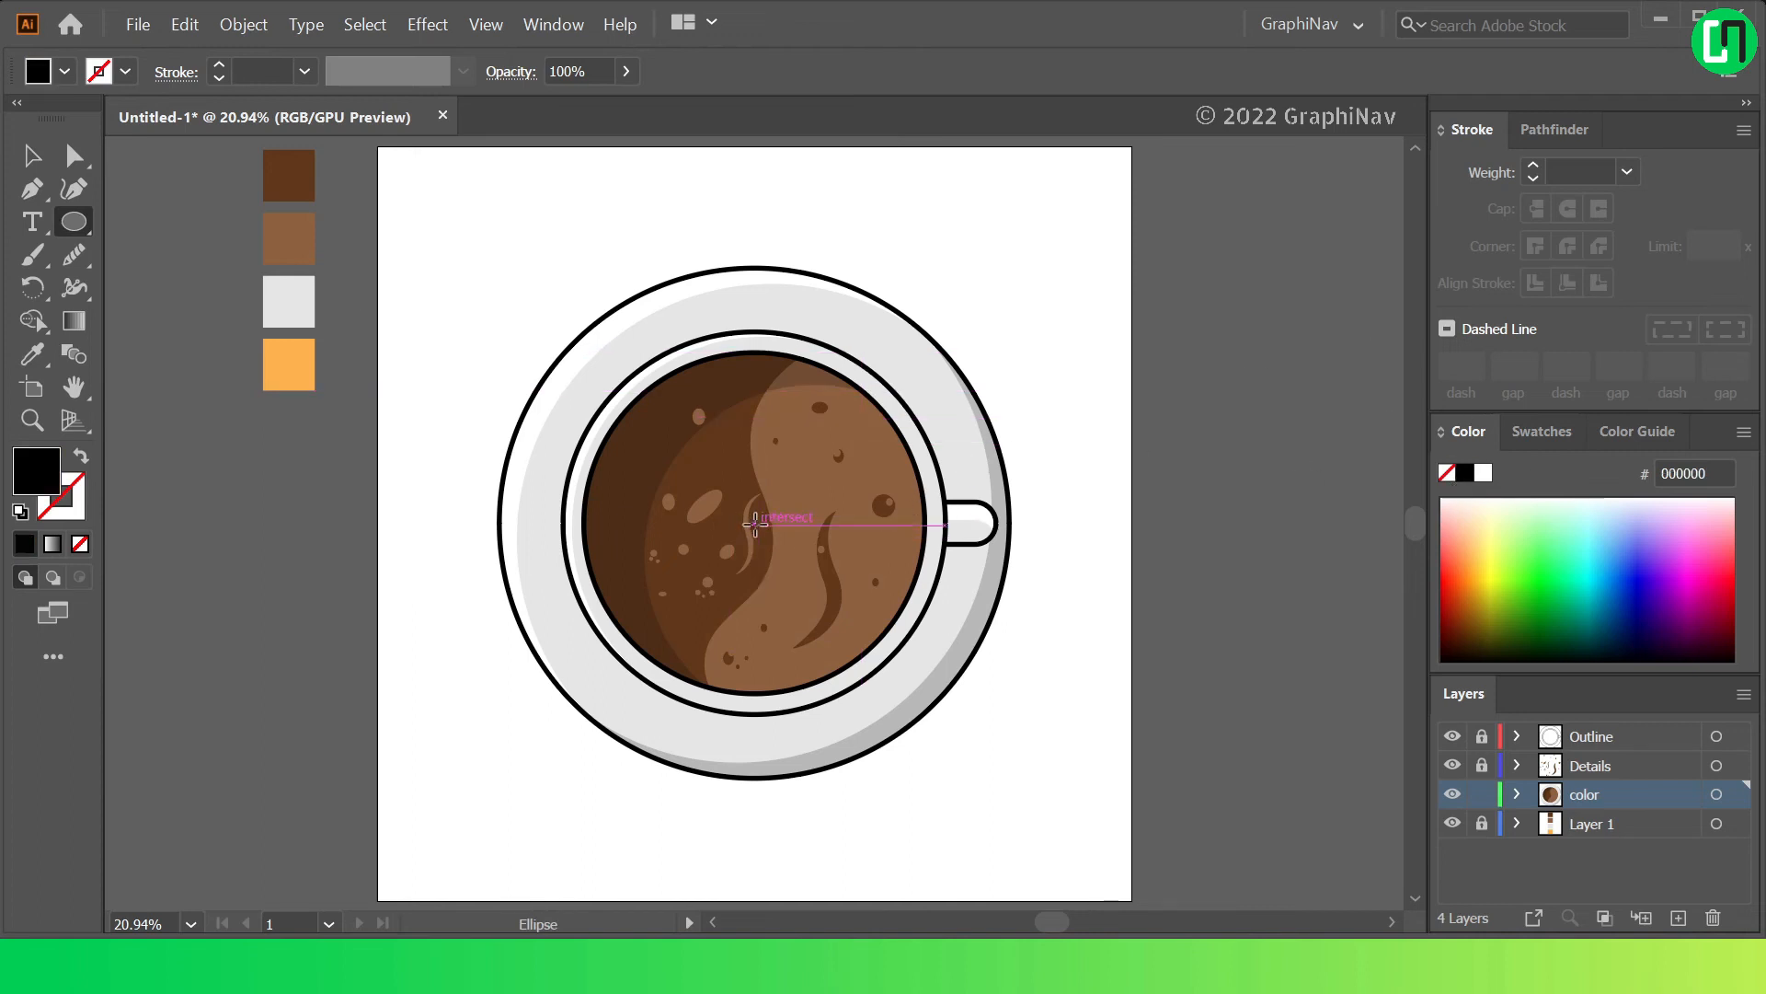
{"action": "left_click_drag", "start_coordinate": [761, 523], "coordinate": [611, 332]}
{"action": "left_click", "coordinate": [32, 156]}
{"action": "left_click", "coordinate": [904, 283]}
{"action": "left_click", "coordinate": [744, 372]}
{"action": "left_click", "coordinate": [566, 72]}
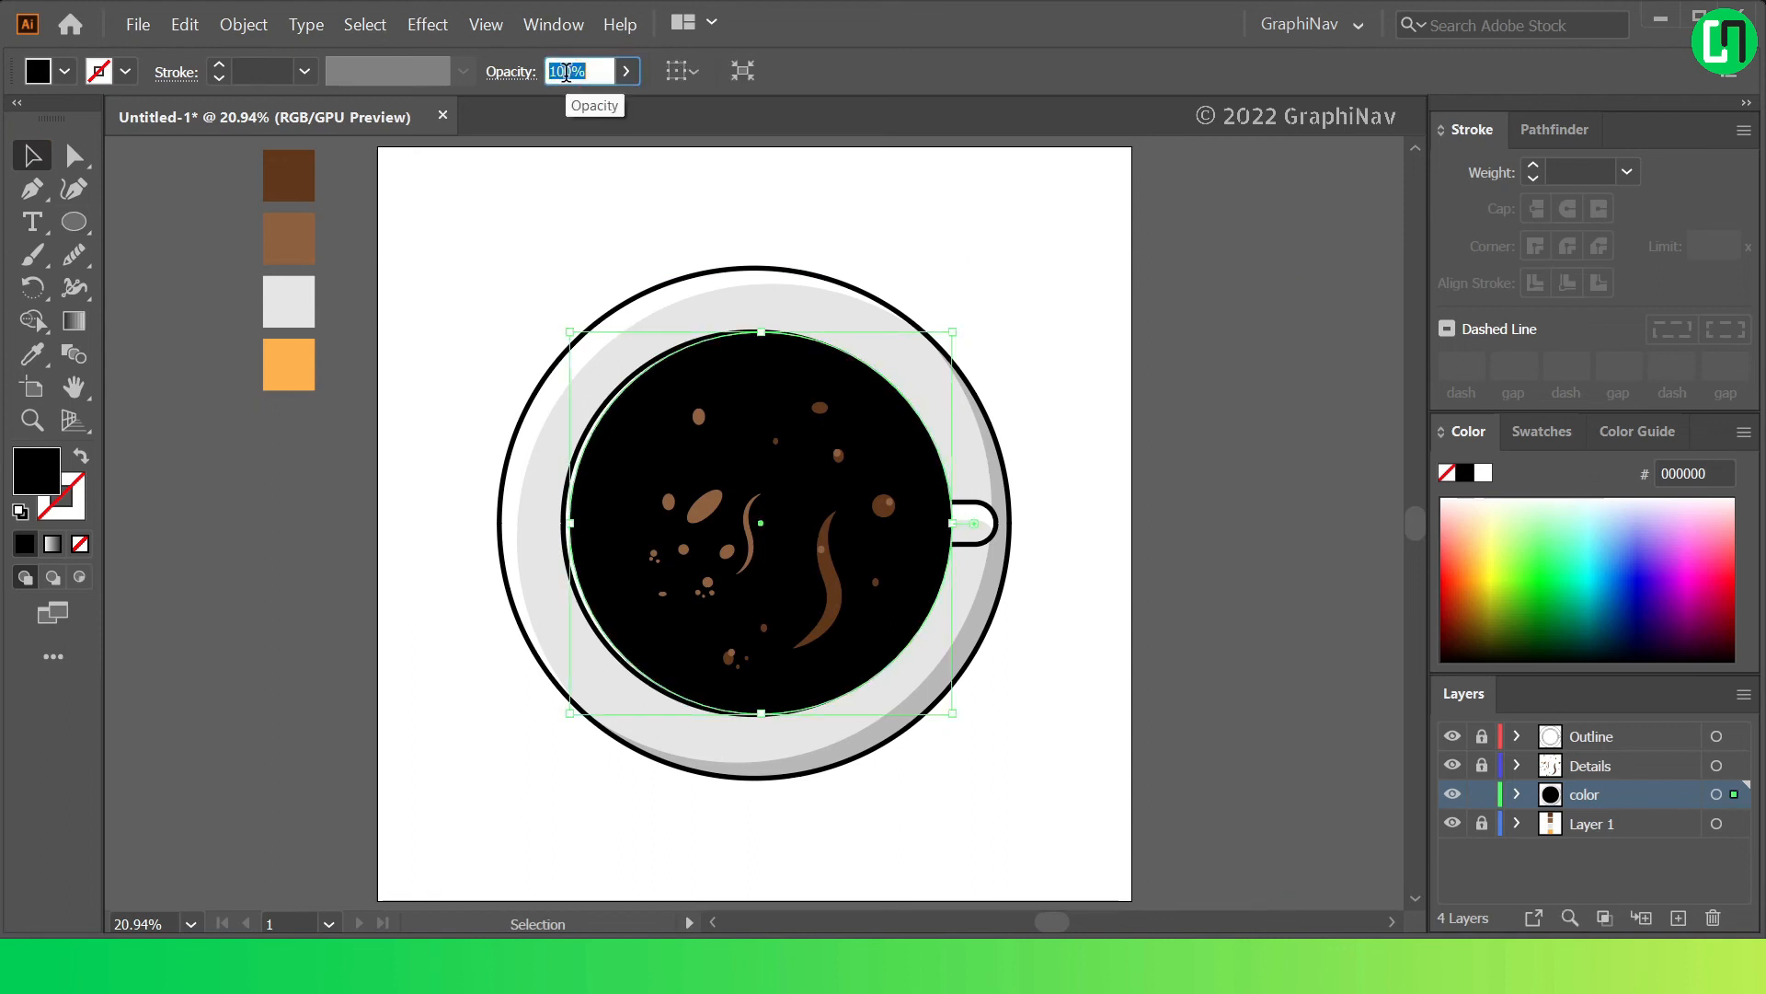
{"action": "key", "text": "BackSpace"}
{"action": "type", "text": "20"}
{"action": "key", "text": "Return"}
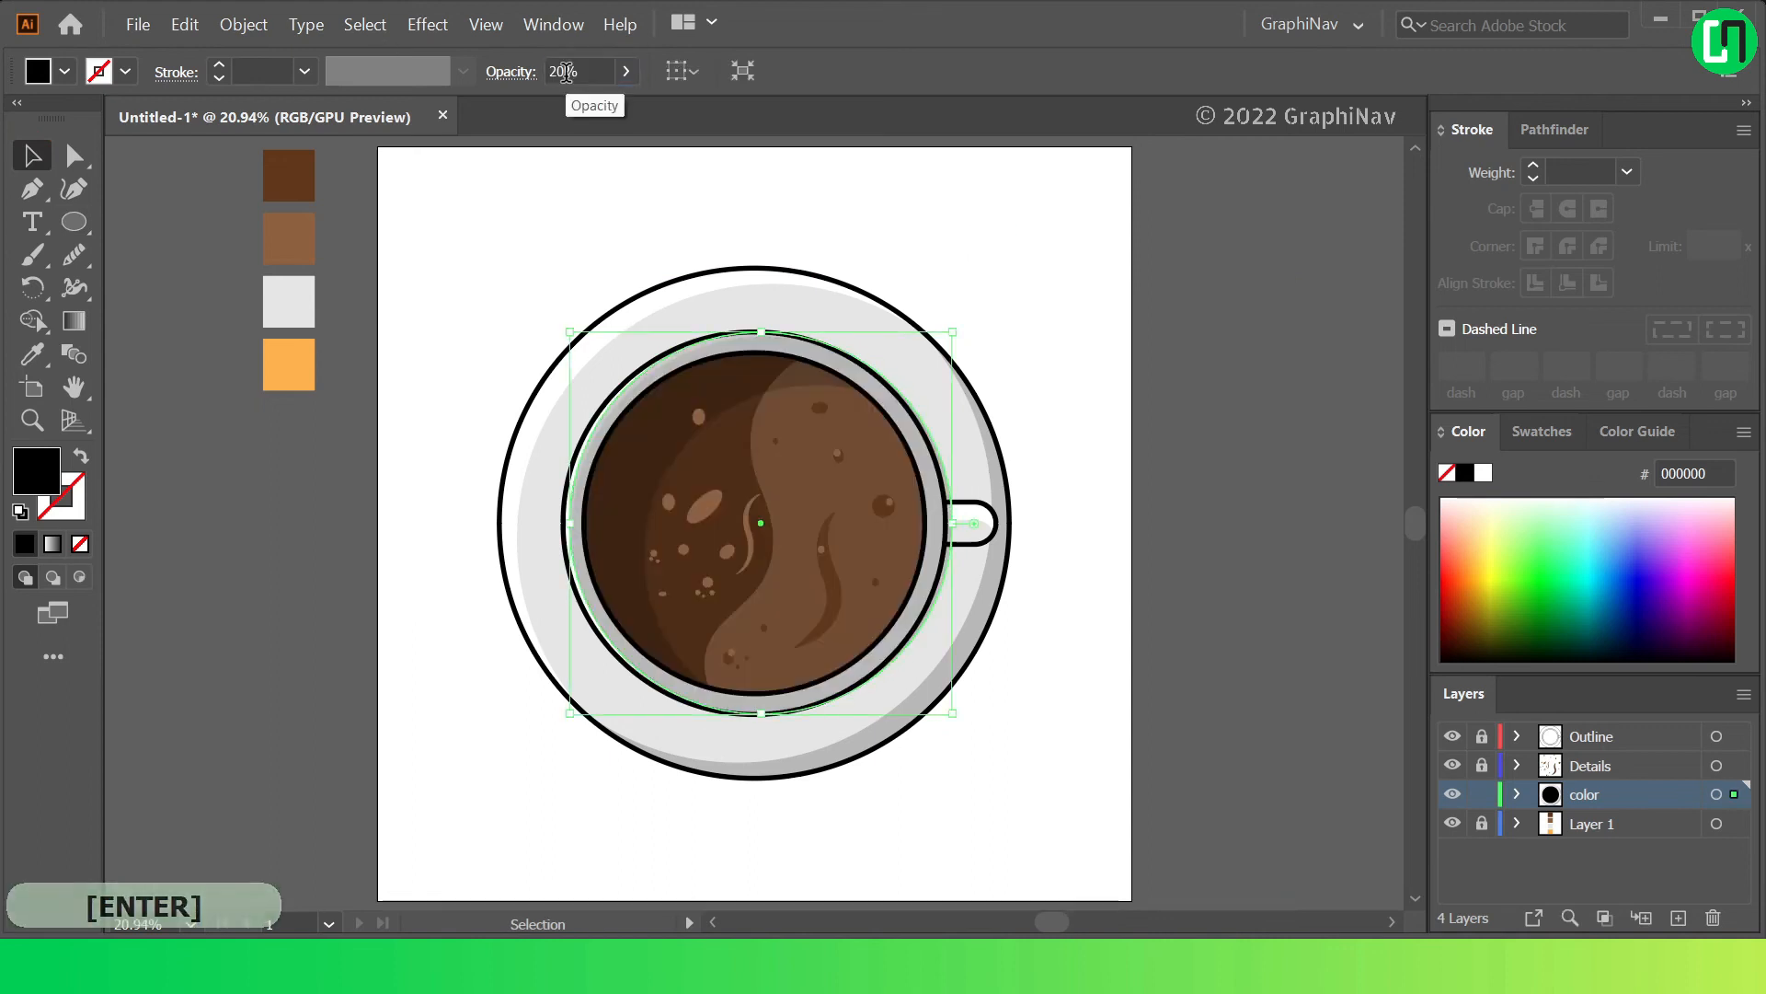
Offset the cup's shadow circle slightly down and to the right, and send it to the back
{"action": "left_click", "coordinate": [984, 258]}
{"action": "mouse_move", "coordinate": [790, 462]}
{"action": "left_mouse_down"}
{"action": "mouse_move", "coordinate": [799, 488]}
{"action": "mouse_move", "coordinate": [793, 473]}
{"action": "left_mouse_up"}
{"action": "right_click", "coordinate": [795, 473]}
{"action": "mouse_move", "coordinate": [920, 828]}
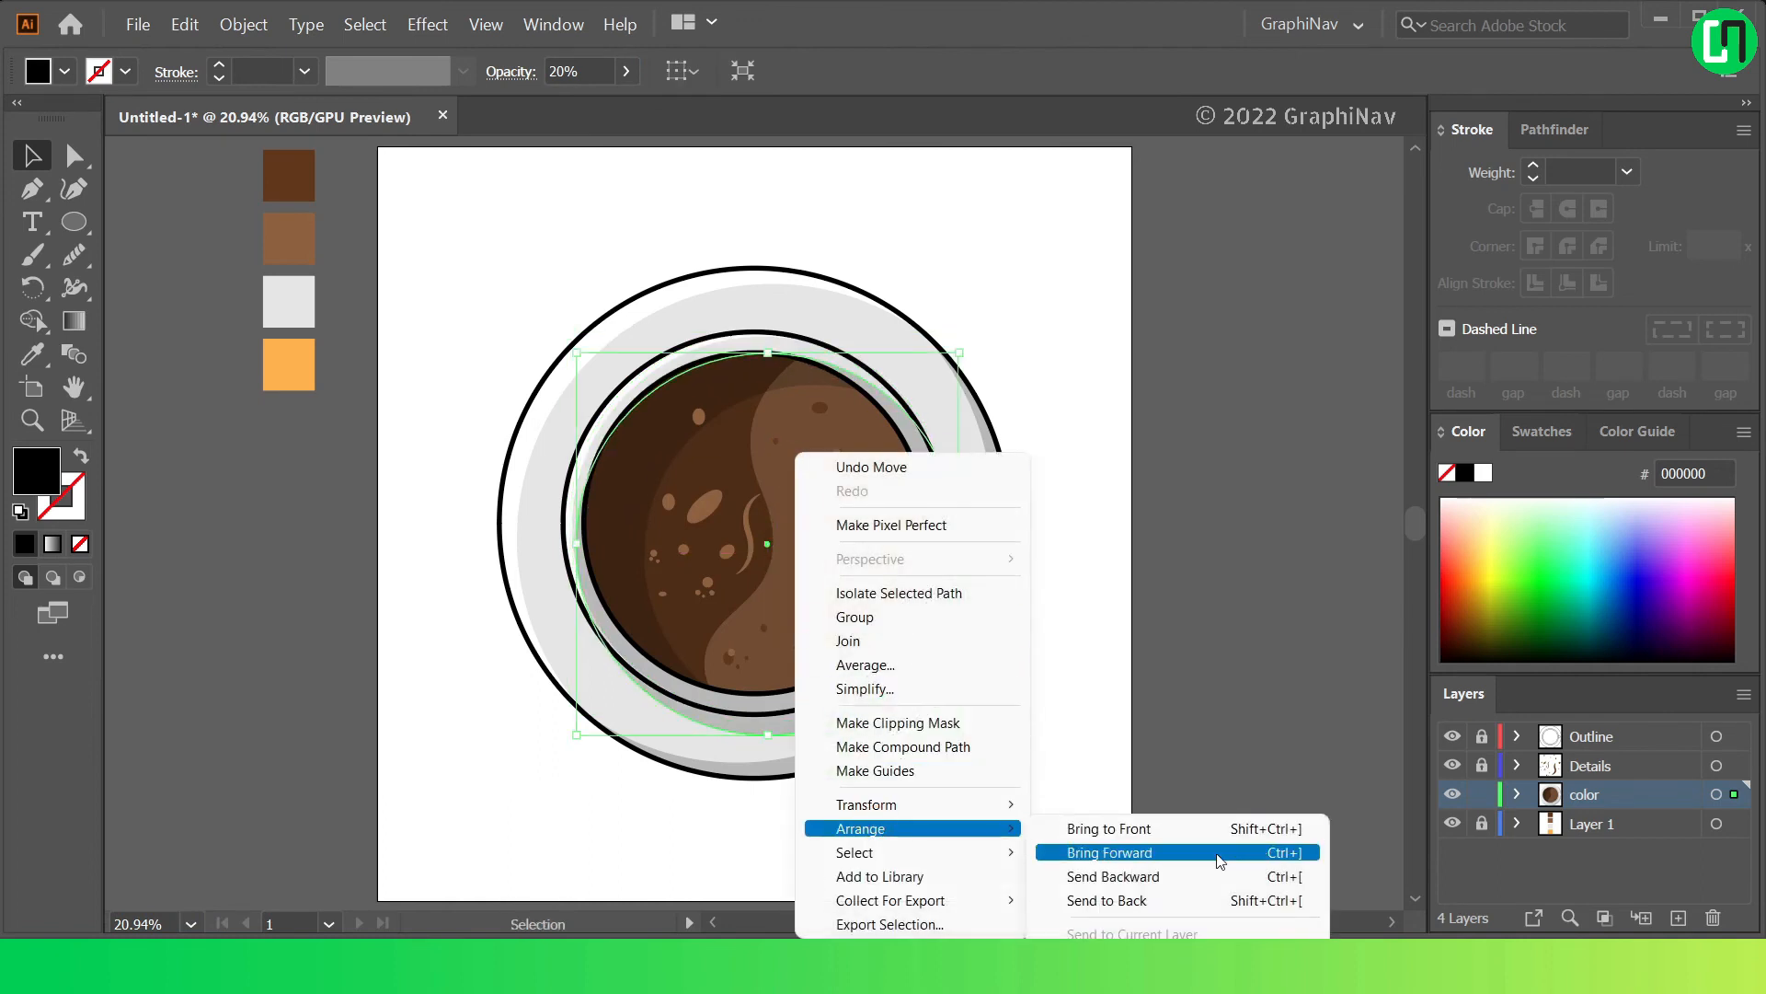
{"action": "left_click", "coordinate": [1168, 900]}
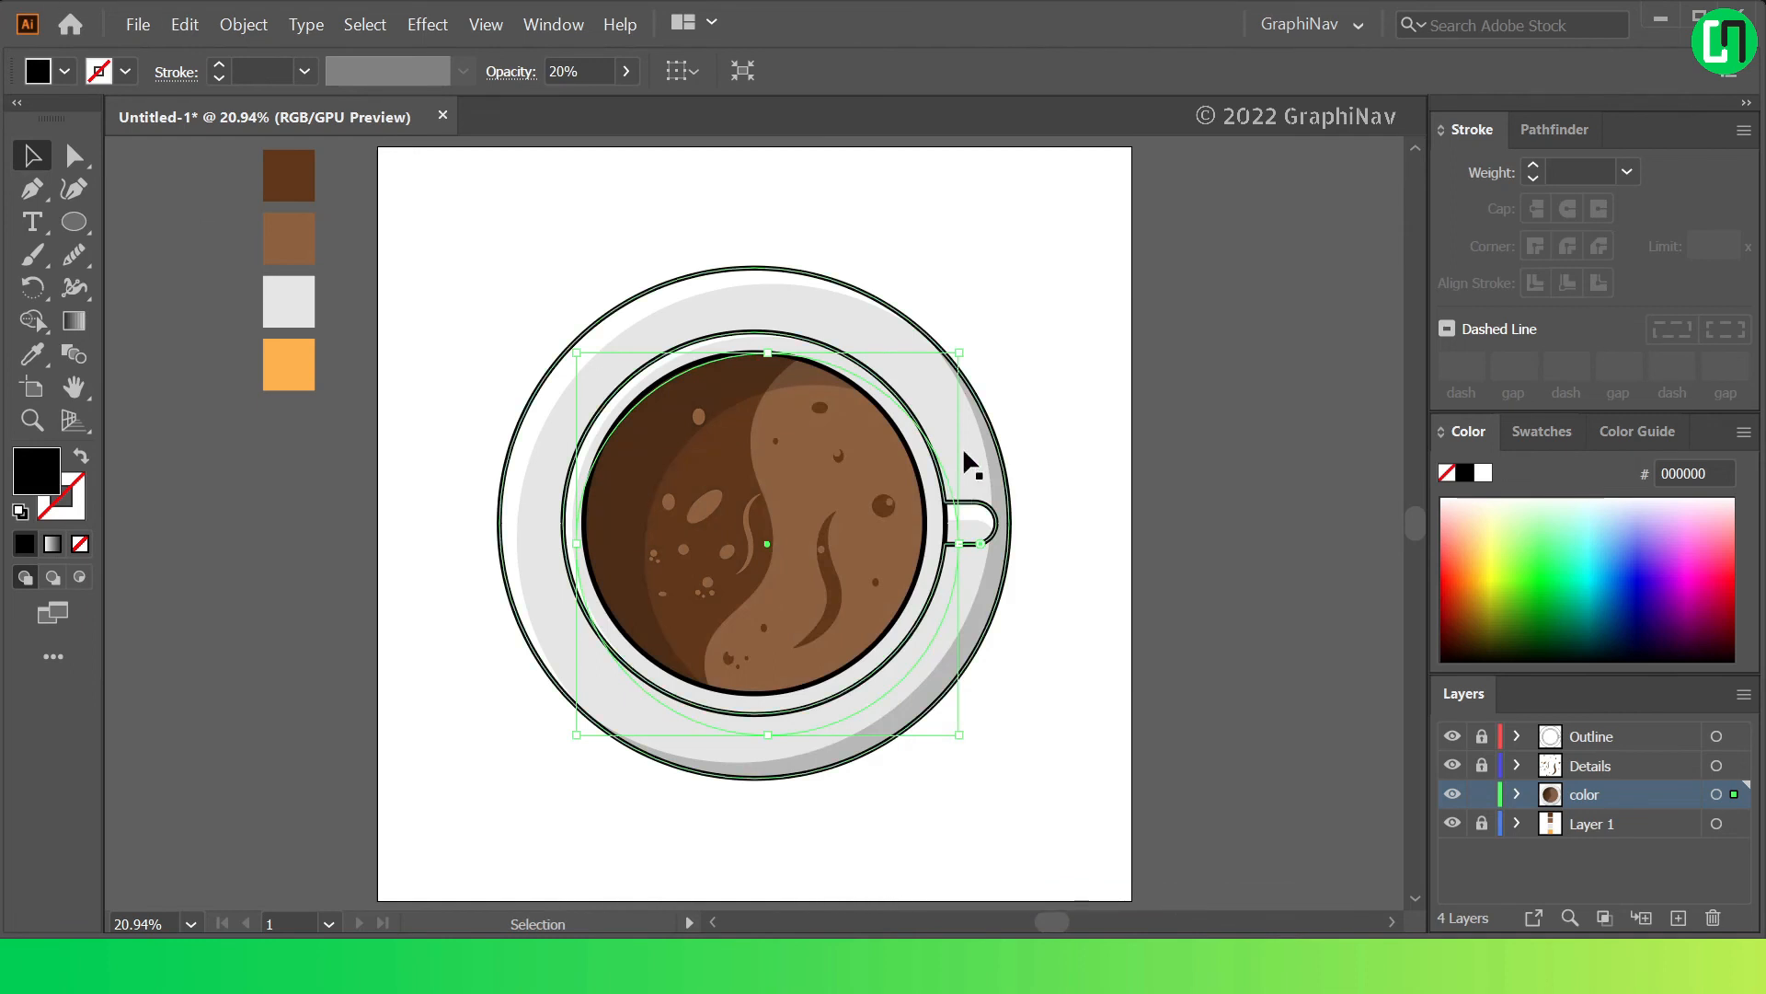
{"action": "left_click", "coordinate": [1033, 355]}
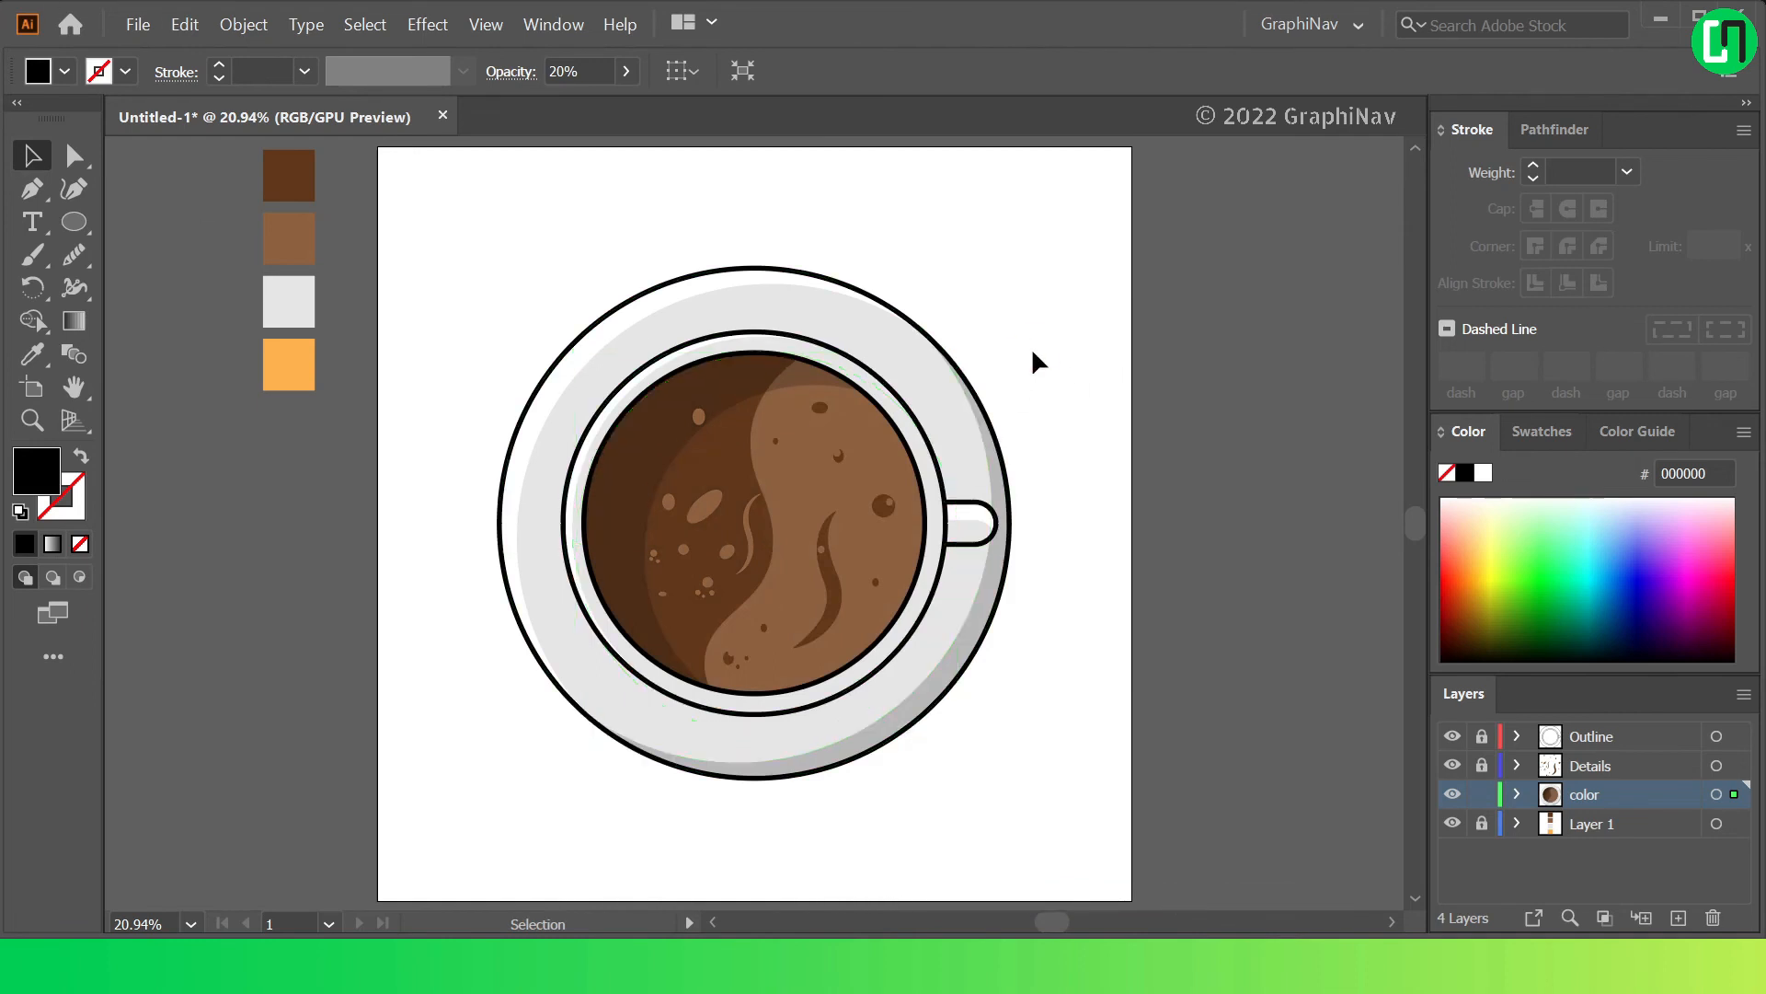
Send the light grey e6e6e6 base shape behind the cup shadow, and nudge the shadow slightly up and to the right
{"action": "right_click", "coordinate": [947, 404]}
{"action": "mouse_move", "coordinate": [1067, 666]}
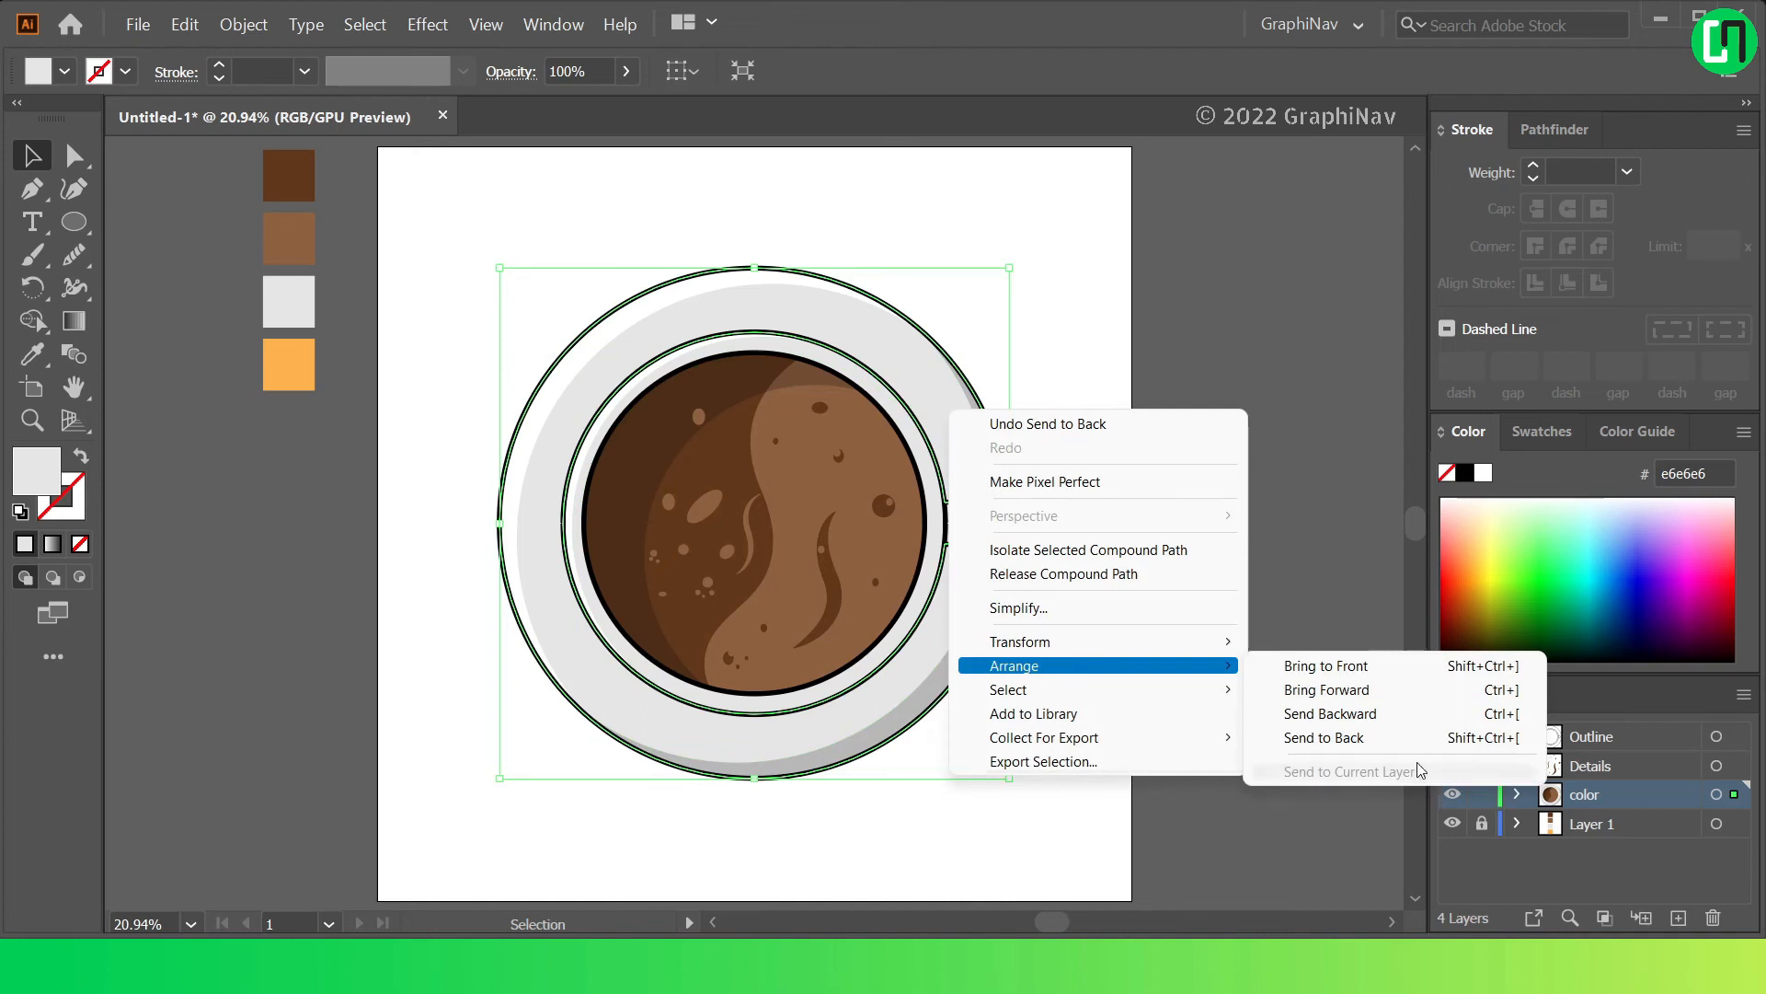
{"action": "left_click", "coordinate": [1343, 737]}
{"action": "left_click", "coordinate": [954, 234]}
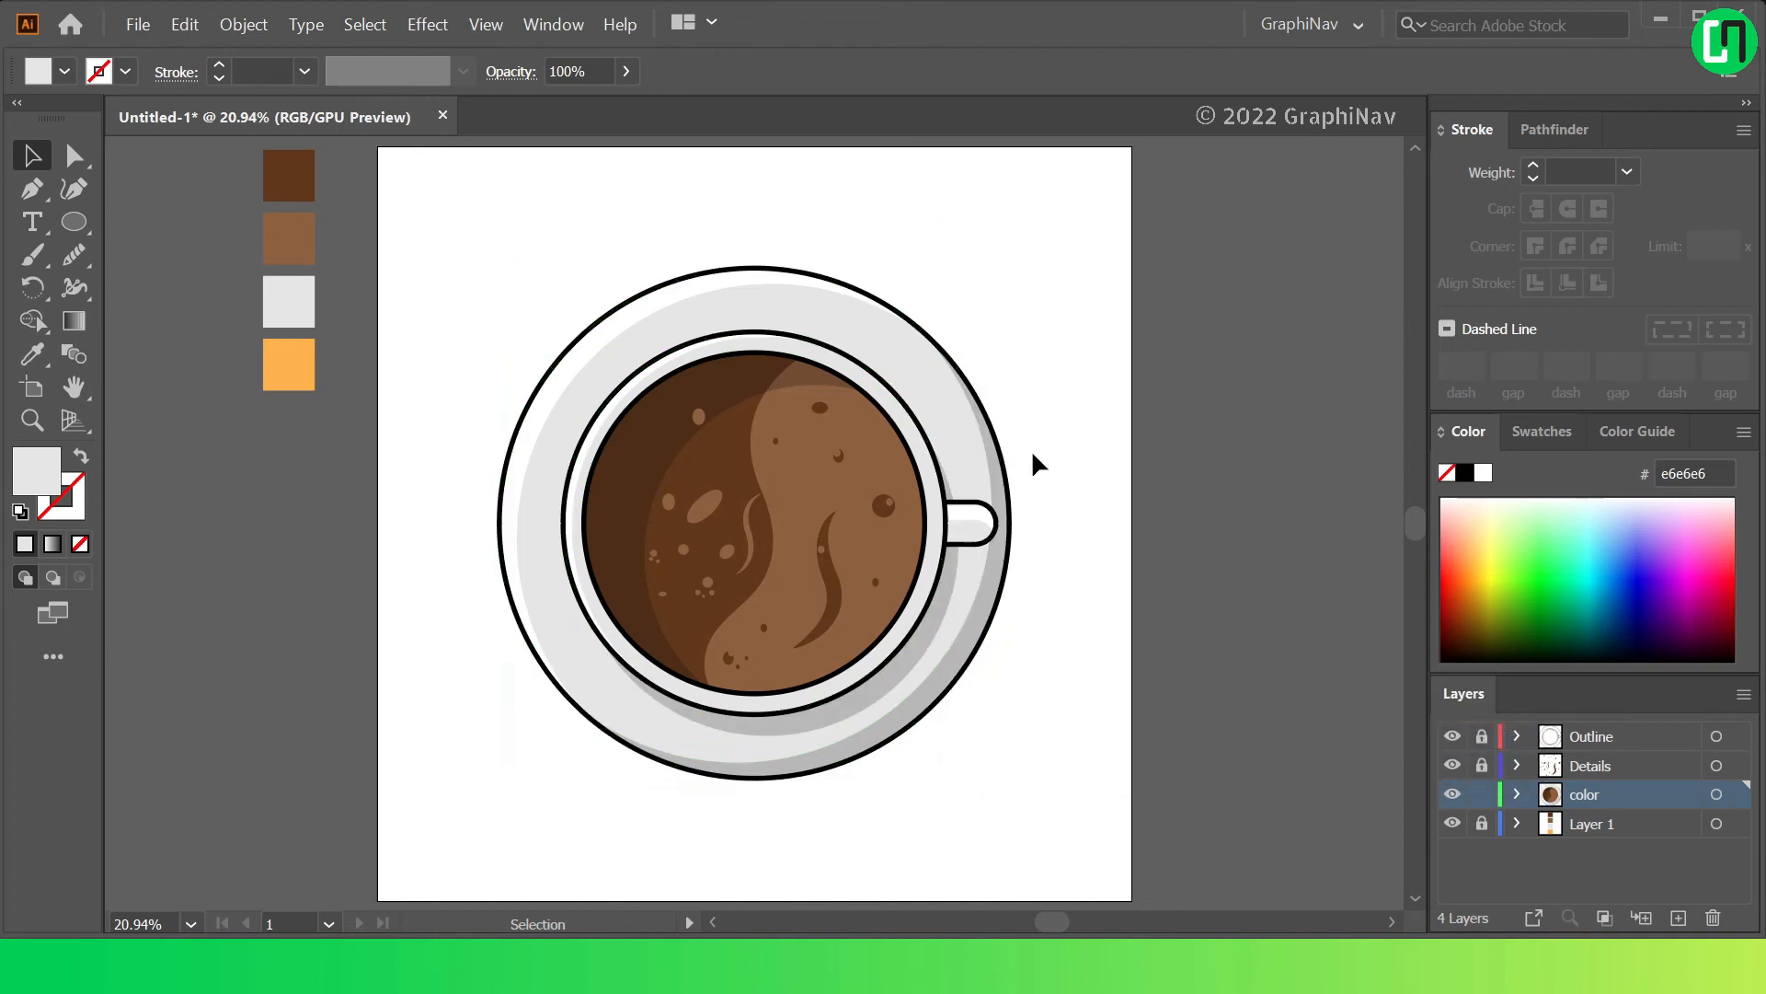
{"action": "left_click_drag", "start_coordinate": [939, 614], "coordinate": [945, 607]}
{"action": "left_click", "coordinate": [997, 254]}
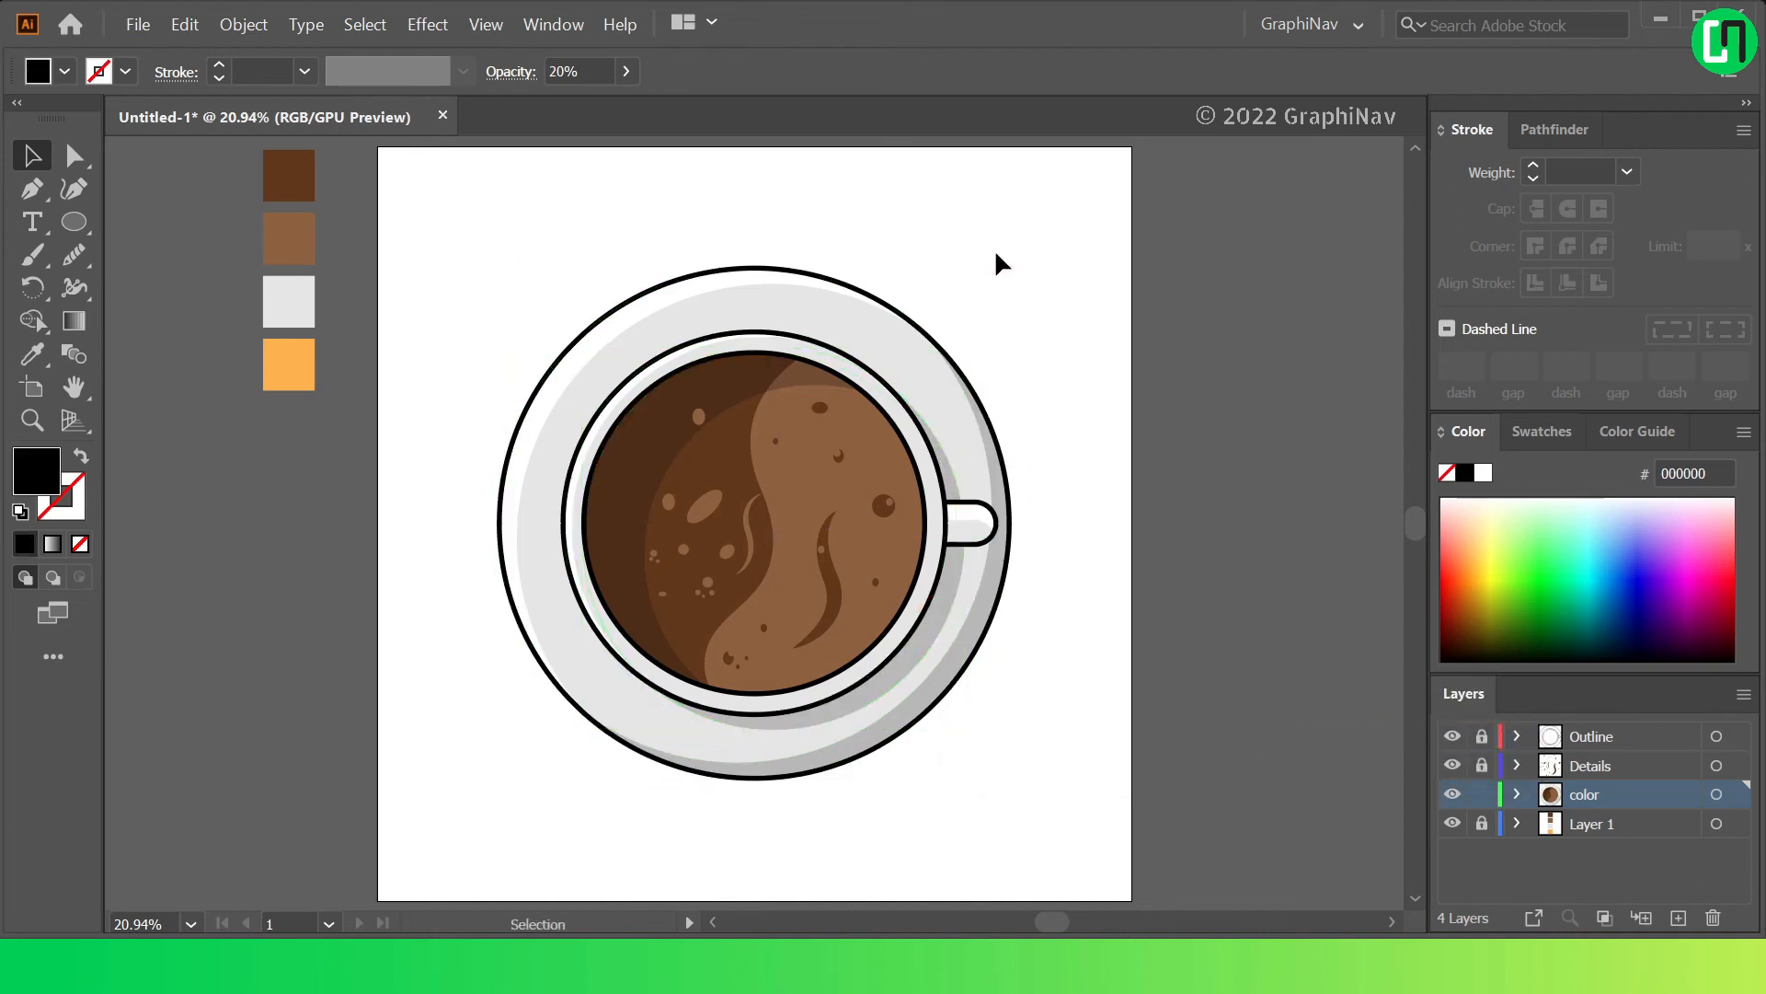
Draw a black circle matching the saucer's outer edge and set its opacity to 20%
{"action": "left_click", "coordinate": [72, 217]}
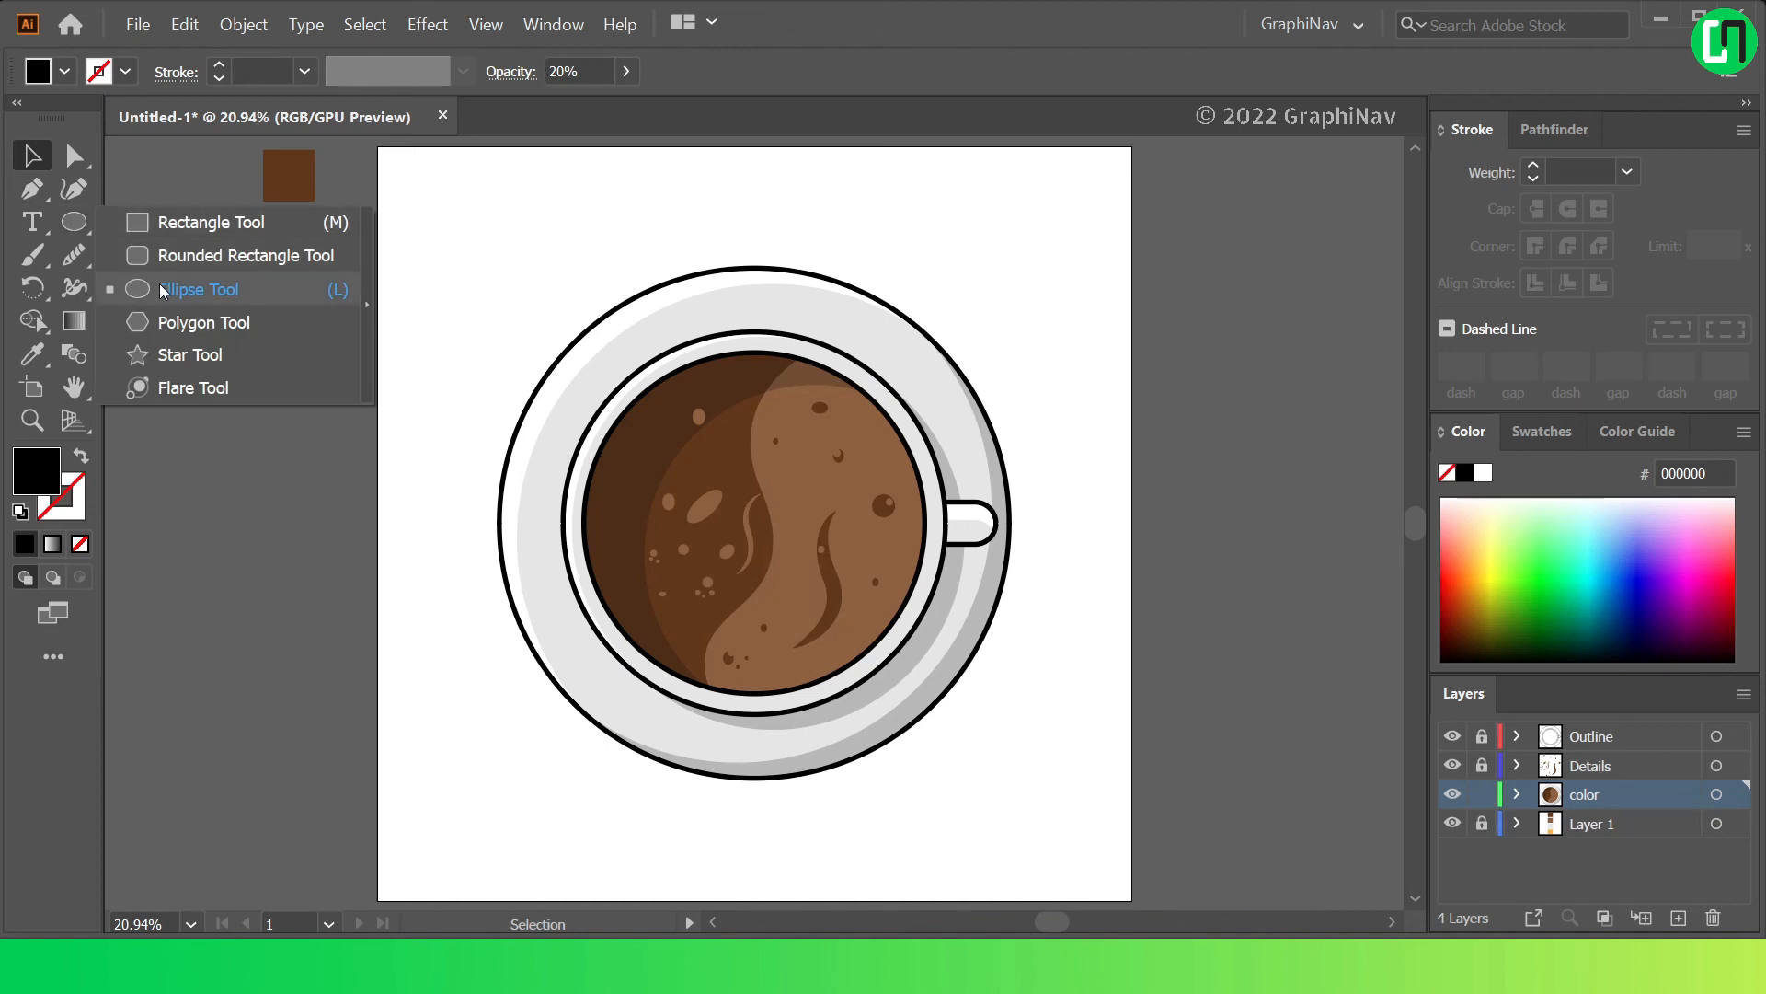
{"action": "left_click", "coordinate": [198, 289]}
{"action": "left_click_drag", "start_coordinate": [753, 523], "coordinate": [636, 267]}
{"action": "key", "text": "v"}
{"action": "left_click", "coordinate": [473, 244]}
{"action": "left_click", "coordinate": [839, 327]}
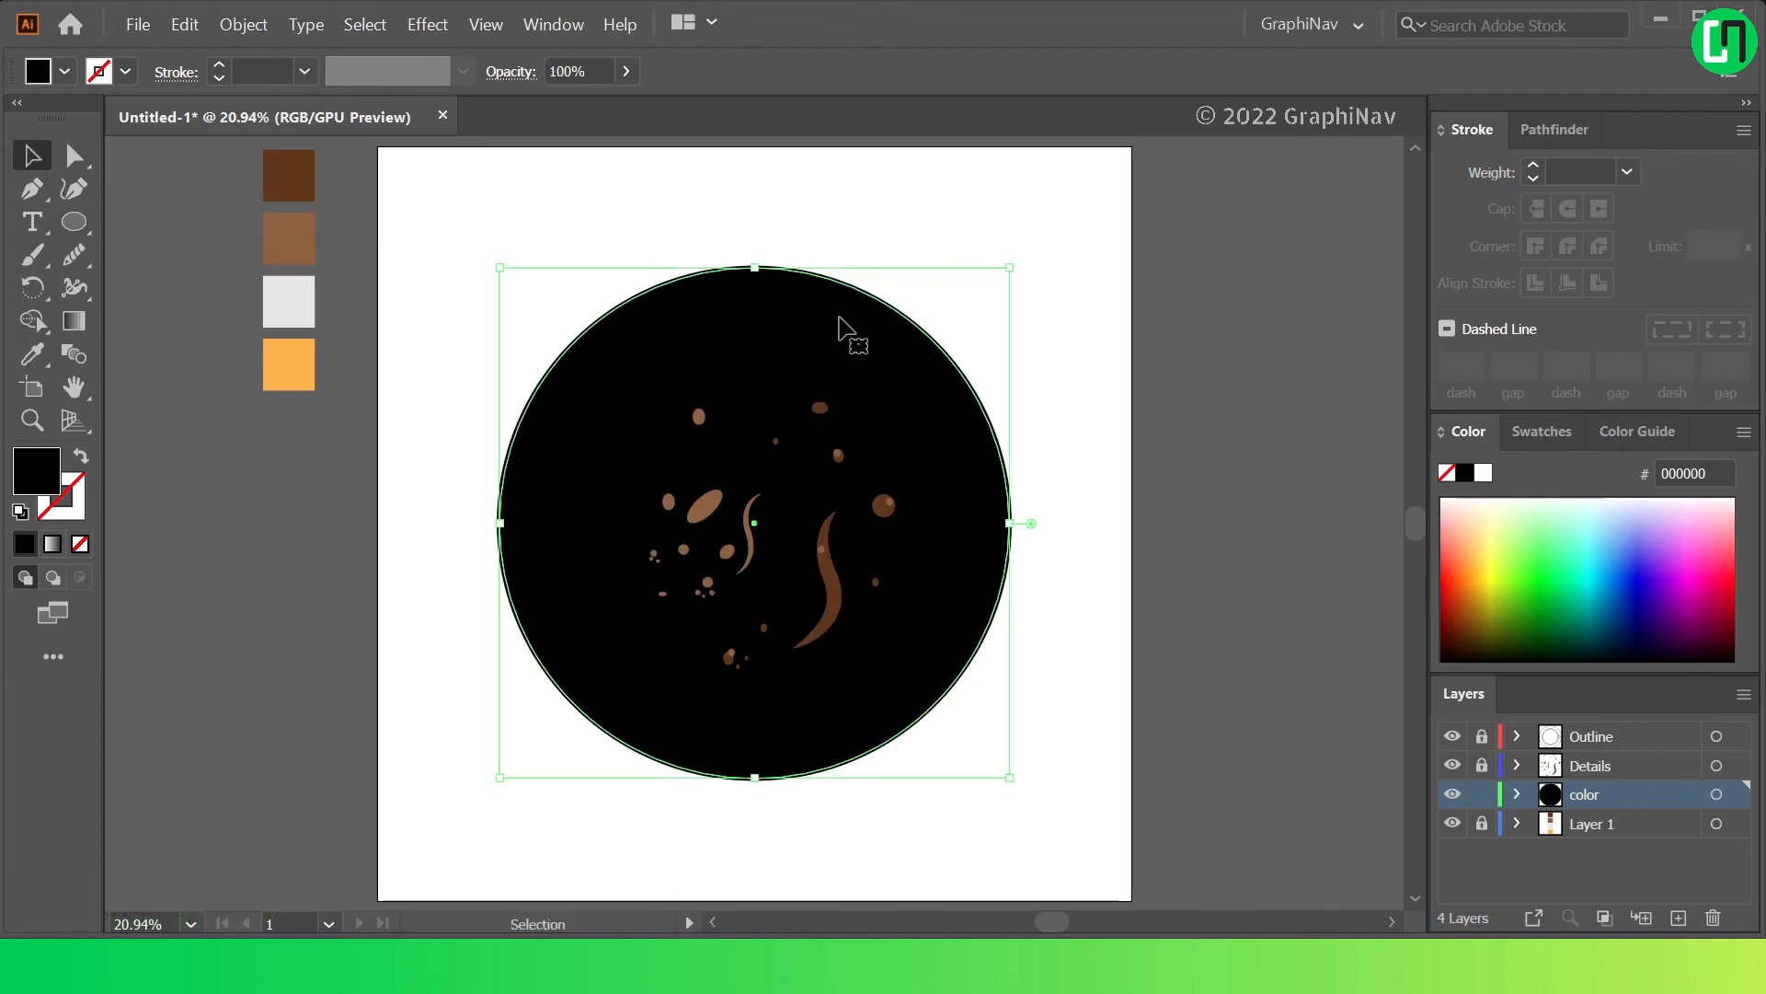
{"action": "left_click", "coordinate": [552, 70]}
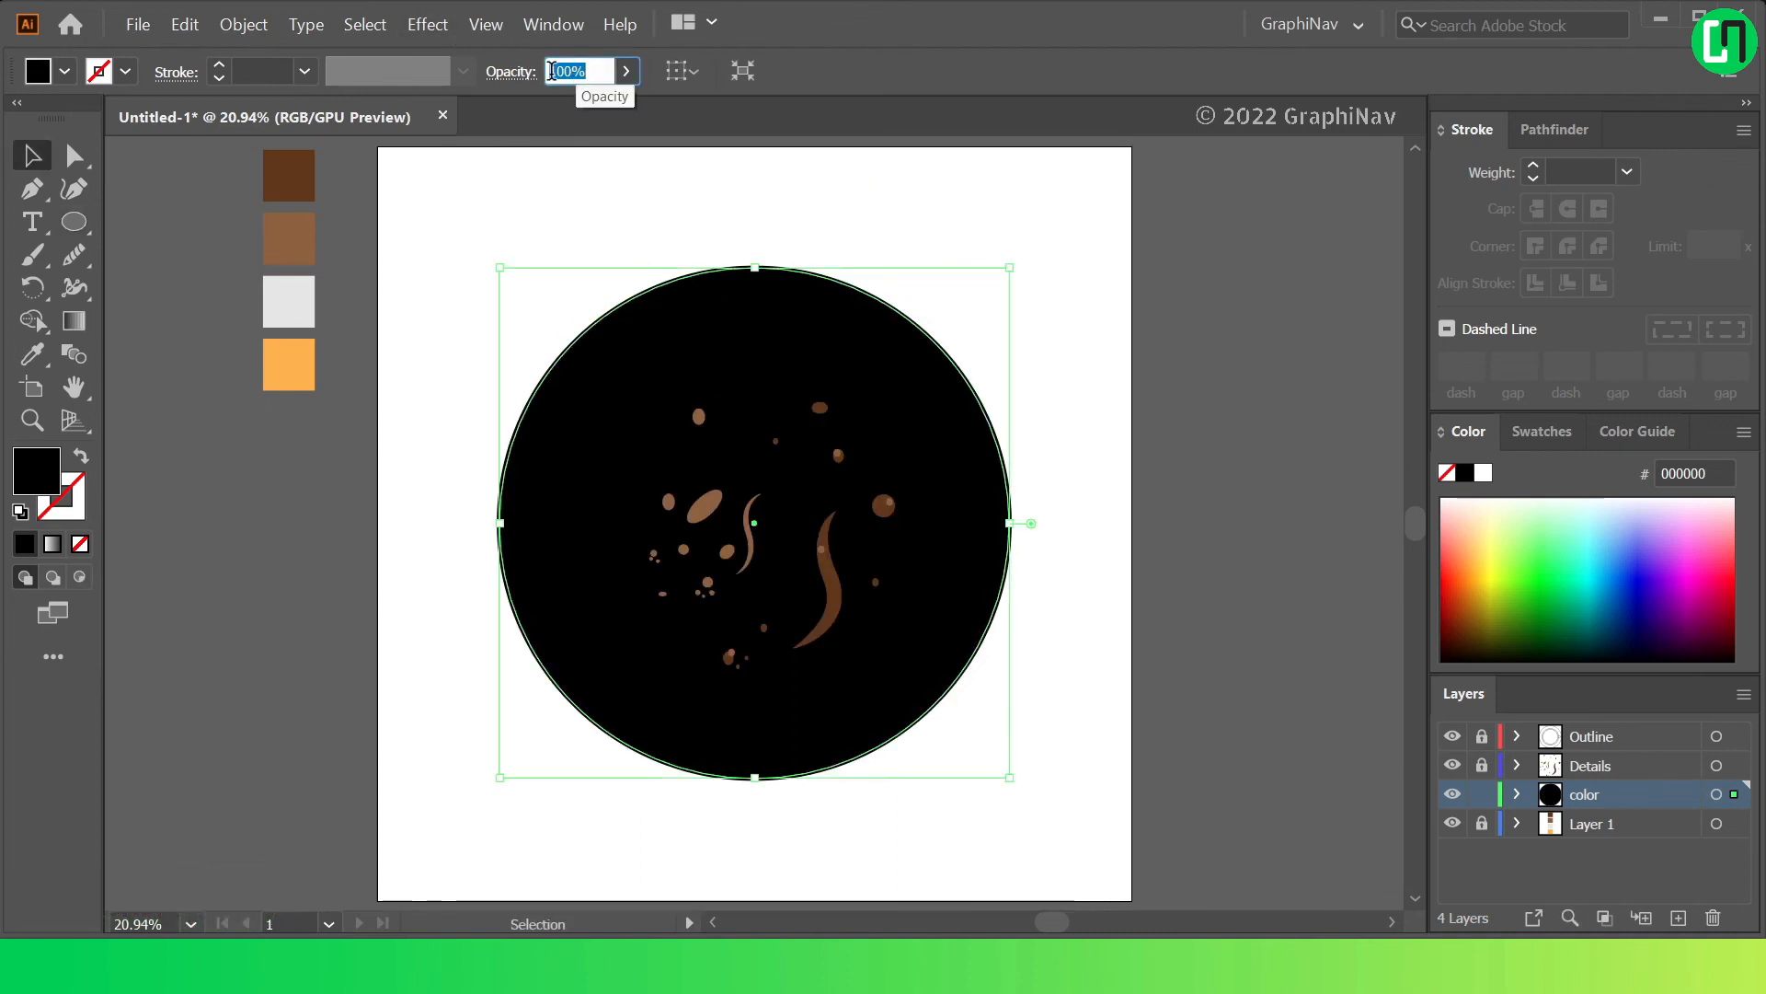
{"action": "type", "text": "20"}
{"action": "key", "text": "Return"}
Offset the saucer's shadow circle down and to the right, and send it to the back
{"action": "left_click", "coordinate": [1033, 204]}
{"action": "left_click_drag", "start_coordinate": [887, 335], "coordinate": [904, 364]}
{"action": "left_click", "coordinate": [1029, 250]}
{"action": "right_click", "coordinate": [897, 364]}
{"action": "mouse_move", "coordinate": [972, 751]}
{"action": "left_click", "coordinate": [1187, 795]}
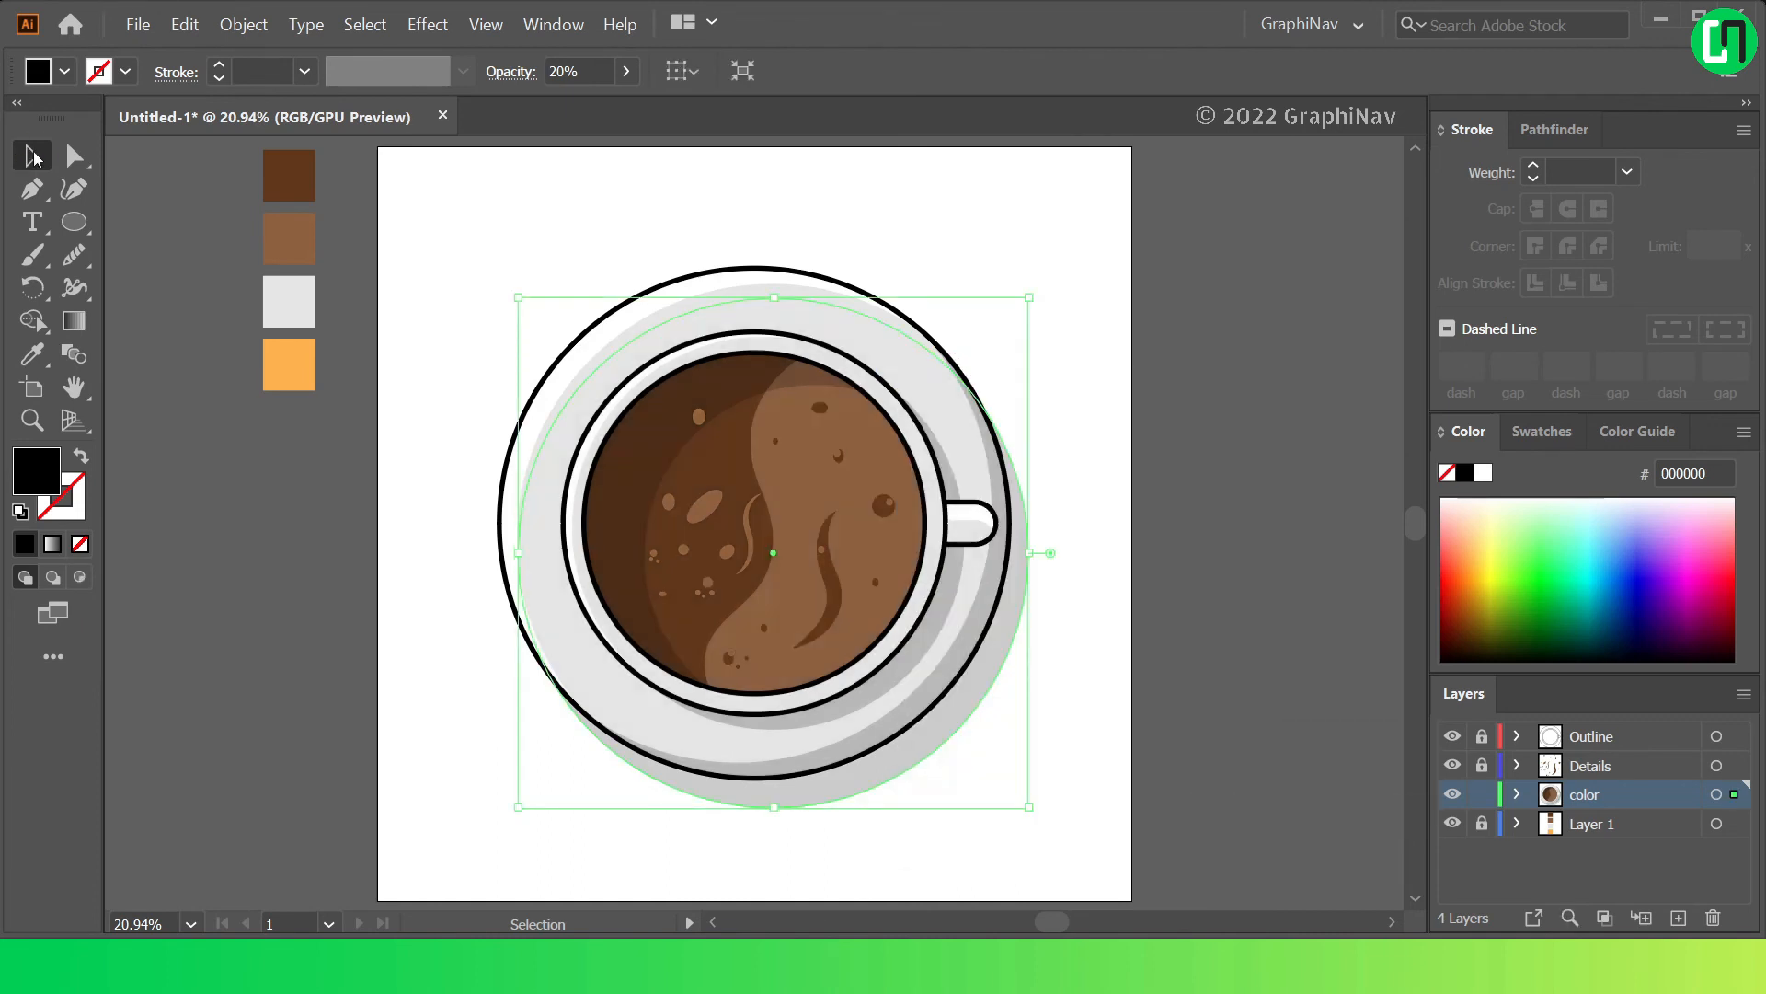
{"action": "left_click", "coordinate": [940, 207]}
Draw a thin horizontal ellipse on the cup handle and match it to the saucer shadow's 20% black fill
{"action": "left_click_drag", "start_coordinate": [74, 222], "coordinate": [184, 287]}
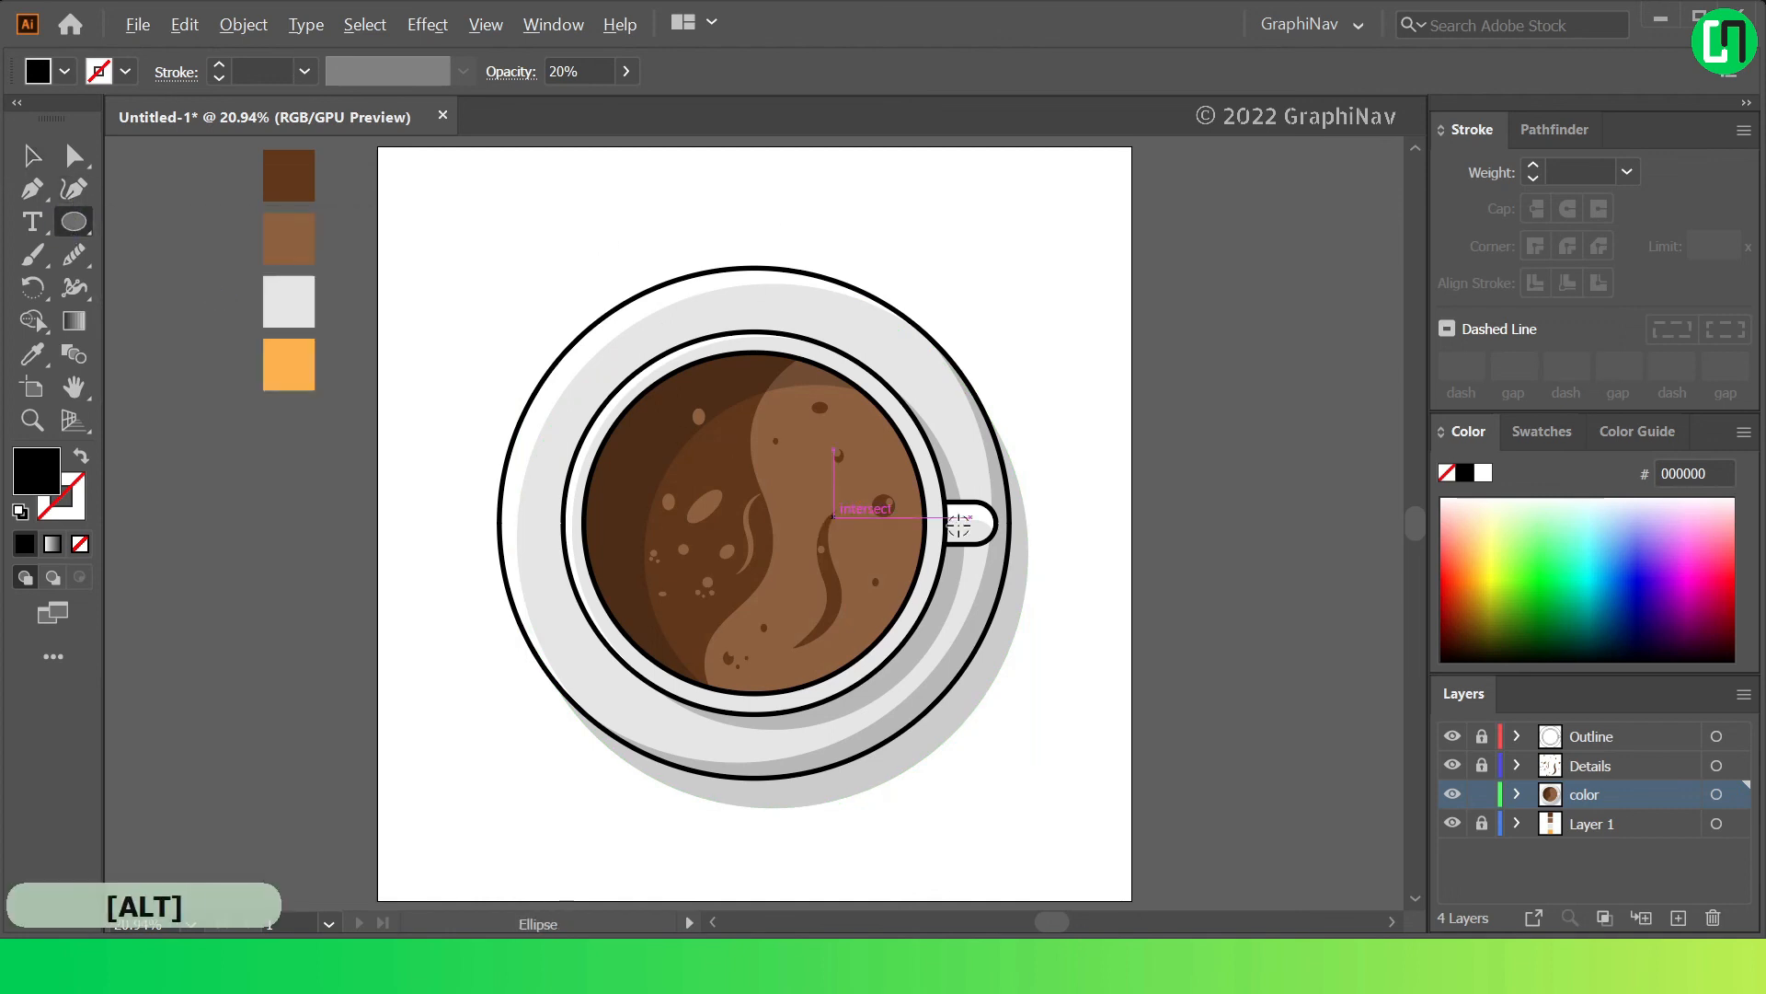
{"action": "scroll", "coordinate": [958, 524], "scroll_direction": "up", "scroll_amount": 5}
{"action": "left_click_drag", "start_coordinate": [897, 537], "coordinate": [1018, 549]}
{"action": "left_click", "coordinate": [37, 356]}
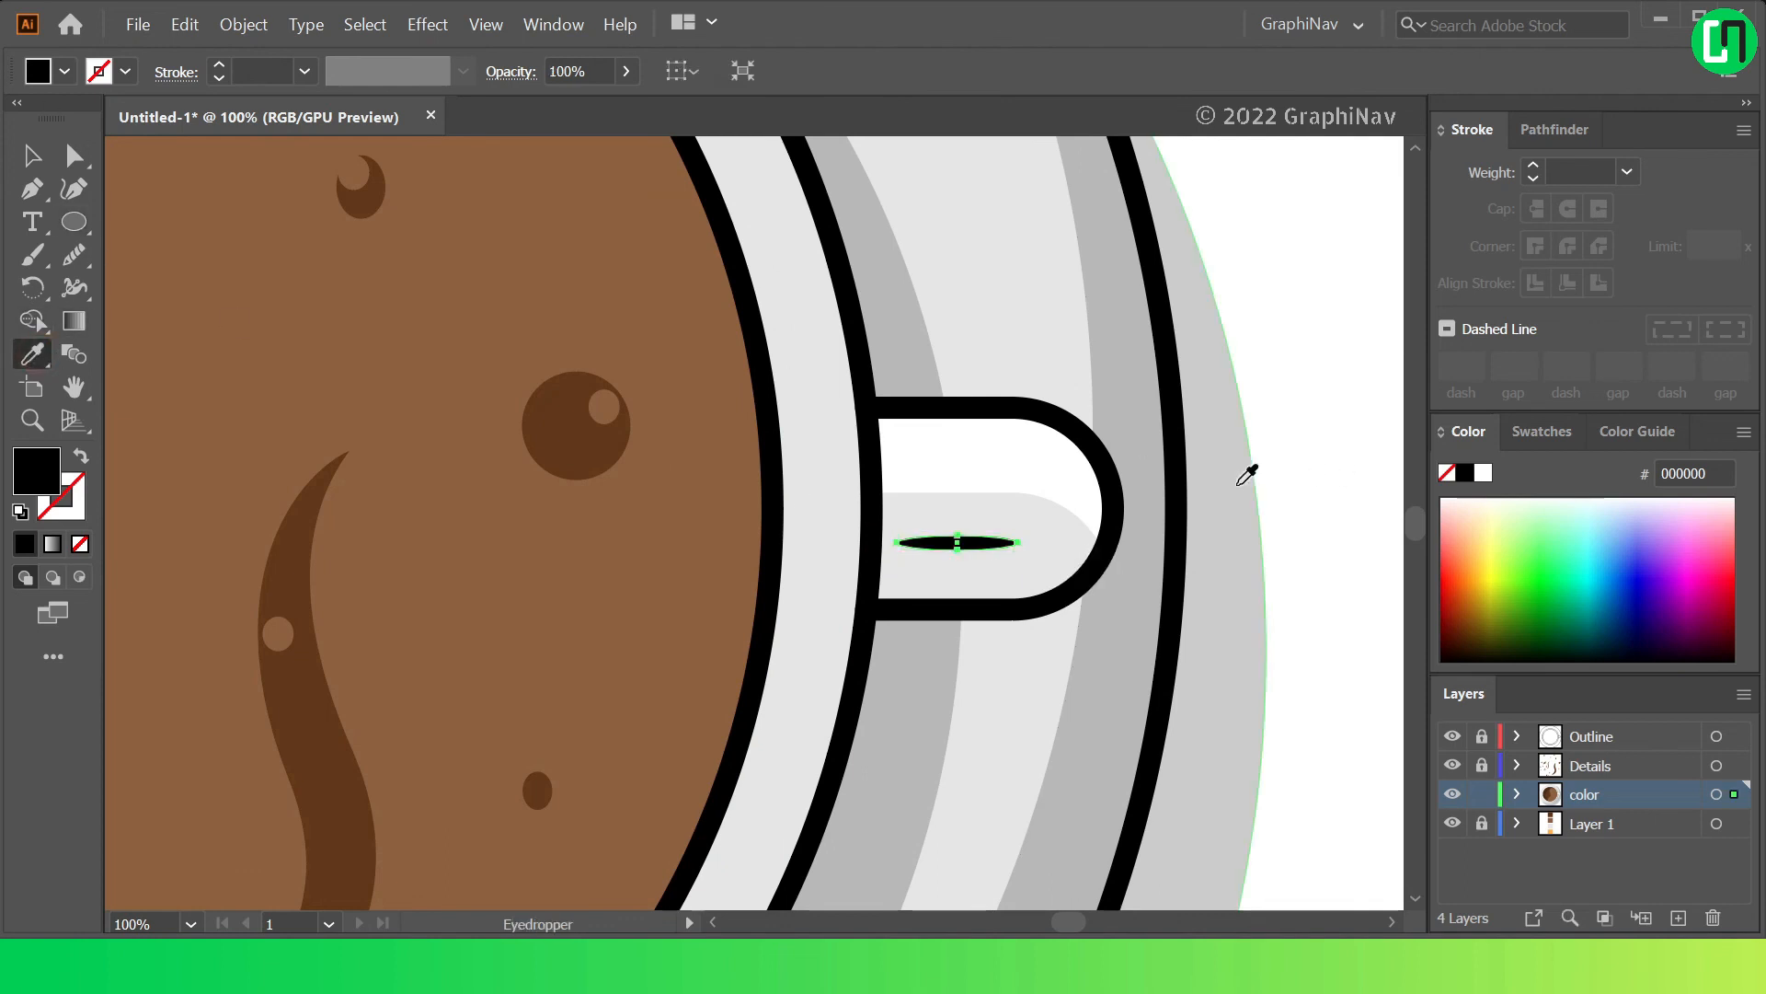
{"action": "left_click", "coordinate": [1243, 469]}
{"action": "key", "text": "v"}
{"action": "scroll", "coordinate": [1238, 307], "scroll_direction": "down", "scroll_amount": 2}
{"action": "scroll", "coordinate": [1237, 307], "scroll_direction": "down", "scroll_amount": 2}
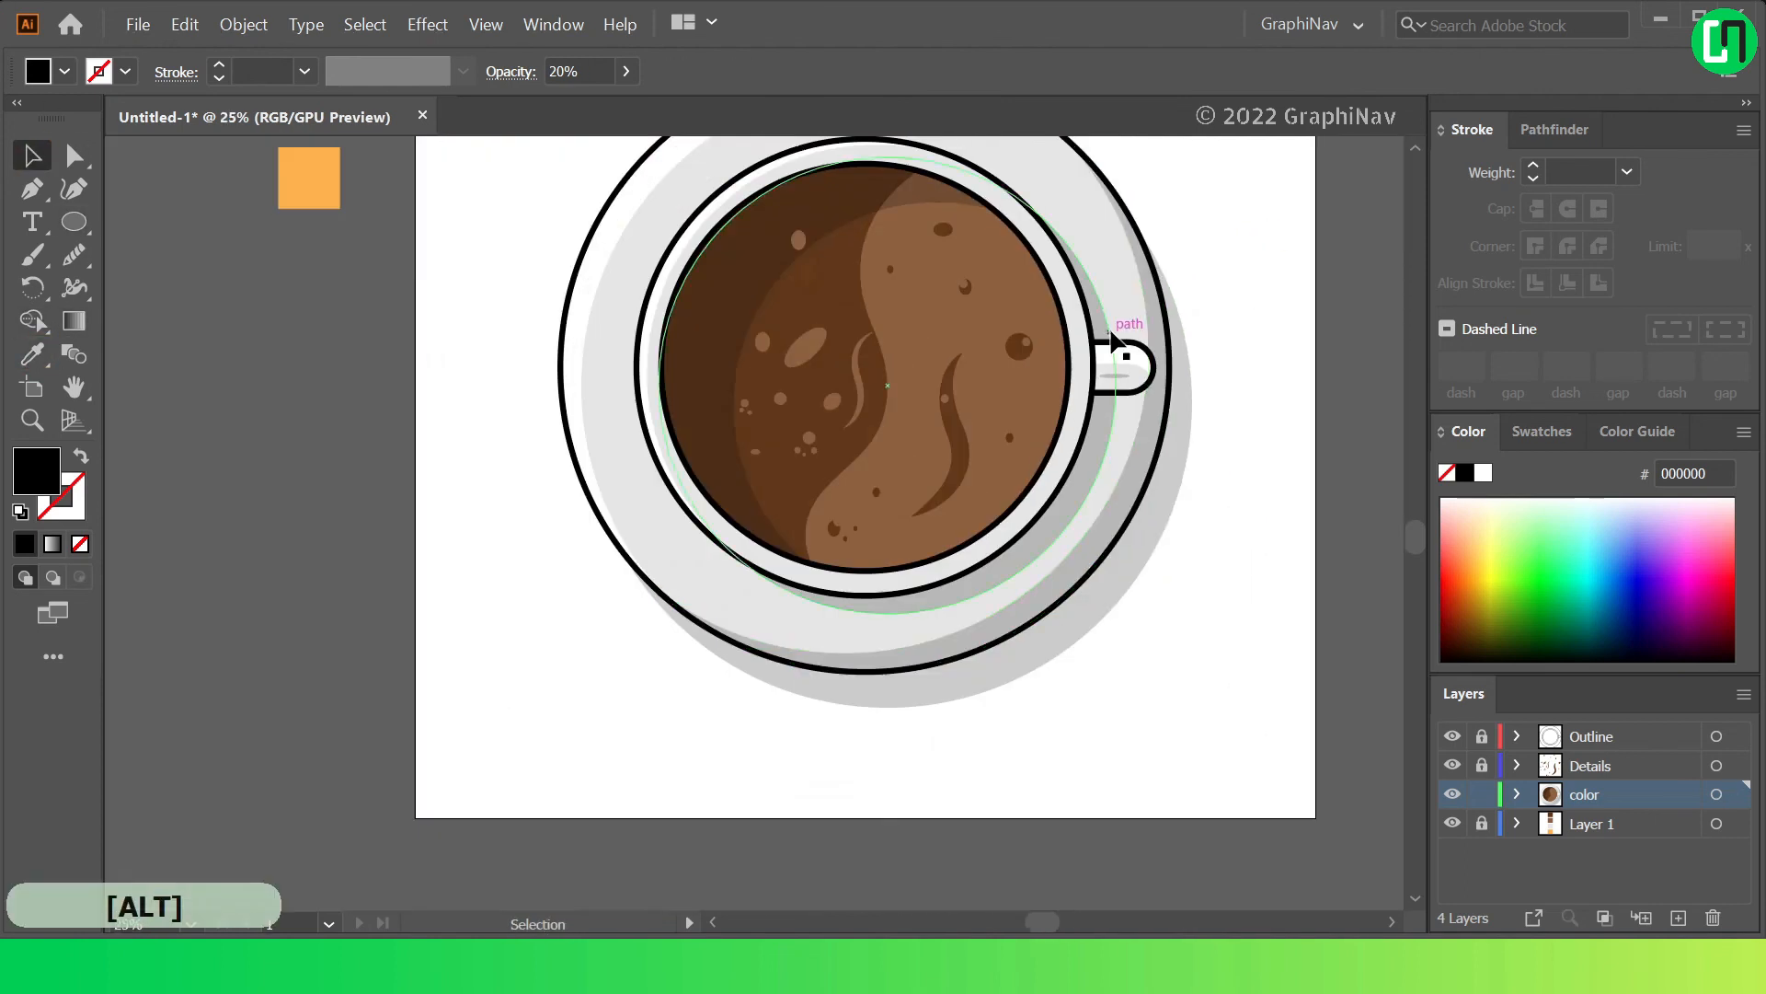
Draw an unfilled circle with a 17 pt white stroke between the cup and the saucer's edge, and nudge it into position
{"action": "key", "text": "ctrl+0"}
{"action": "right_click", "coordinate": [74, 222]}
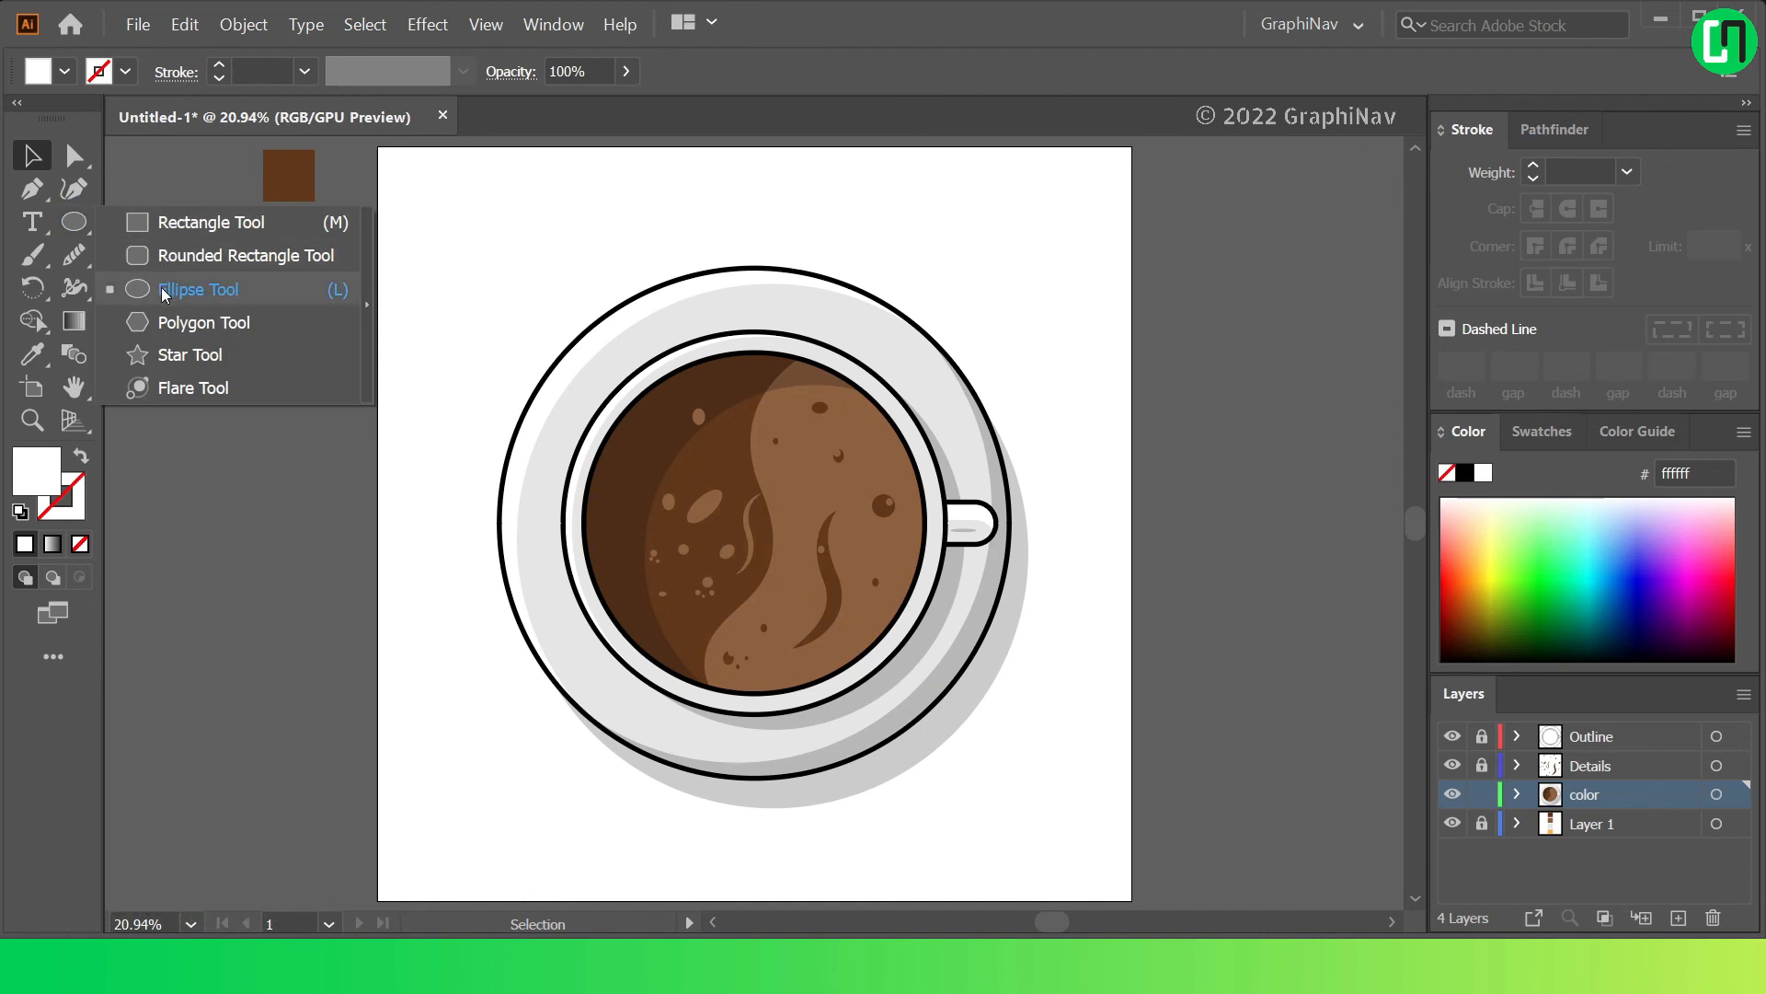
{"action": "left_click", "coordinate": [164, 287]}
{"action": "key", "text": "l"}
{"action": "left_click", "coordinate": [81, 456]}
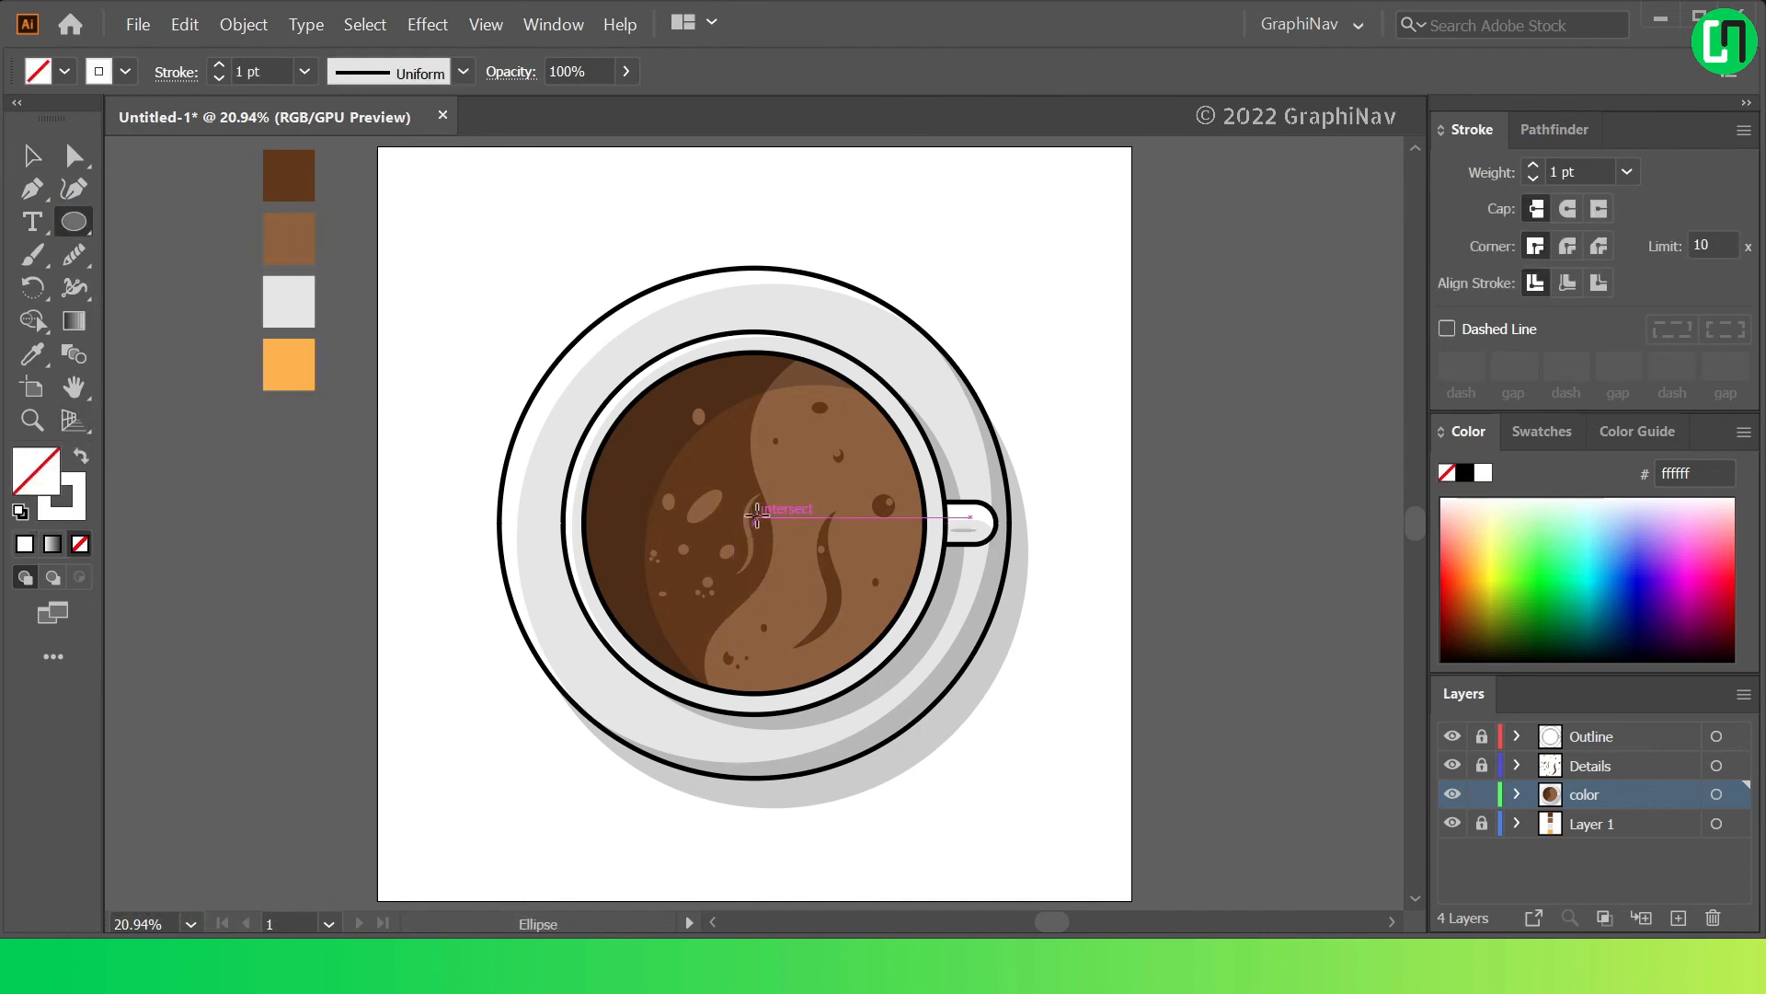
{"action": "mouse_move", "coordinate": [761, 520]}
{"action": "left_mouse_down"}
{"action": "mouse_move", "coordinate": [702, 362]}
{"action": "mouse_move", "coordinate": [624, 302]}
{"action": "left_mouse_up"}
{"action": "scroll", "coordinate": [1577, 168], "scroll_direction": "up", "scroll_amount": 9}
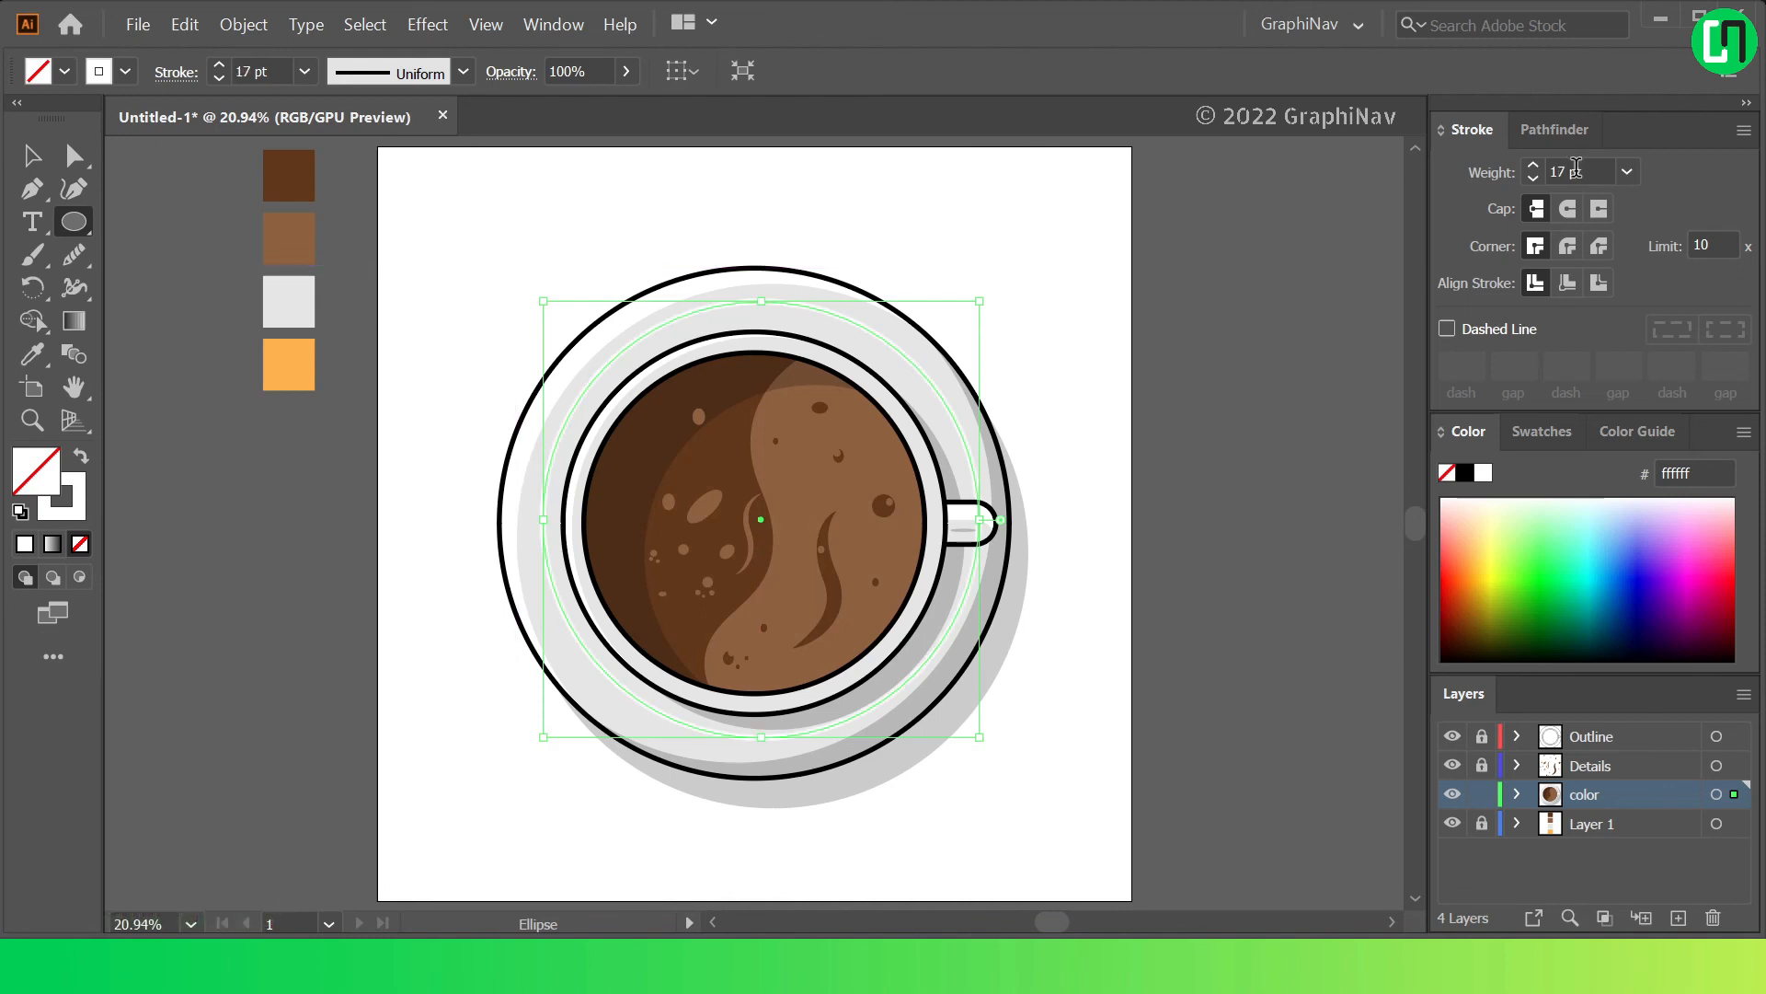
{"action": "left_click", "coordinate": [33, 156]}
{"action": "left_click", "coordinate": [914, 242]}
{"action": "left_click_drag", "start_coordinate": [876, 334], "coordinate": [871, 339]}
{"action": "left_click", "coordinate": [999, 217]}
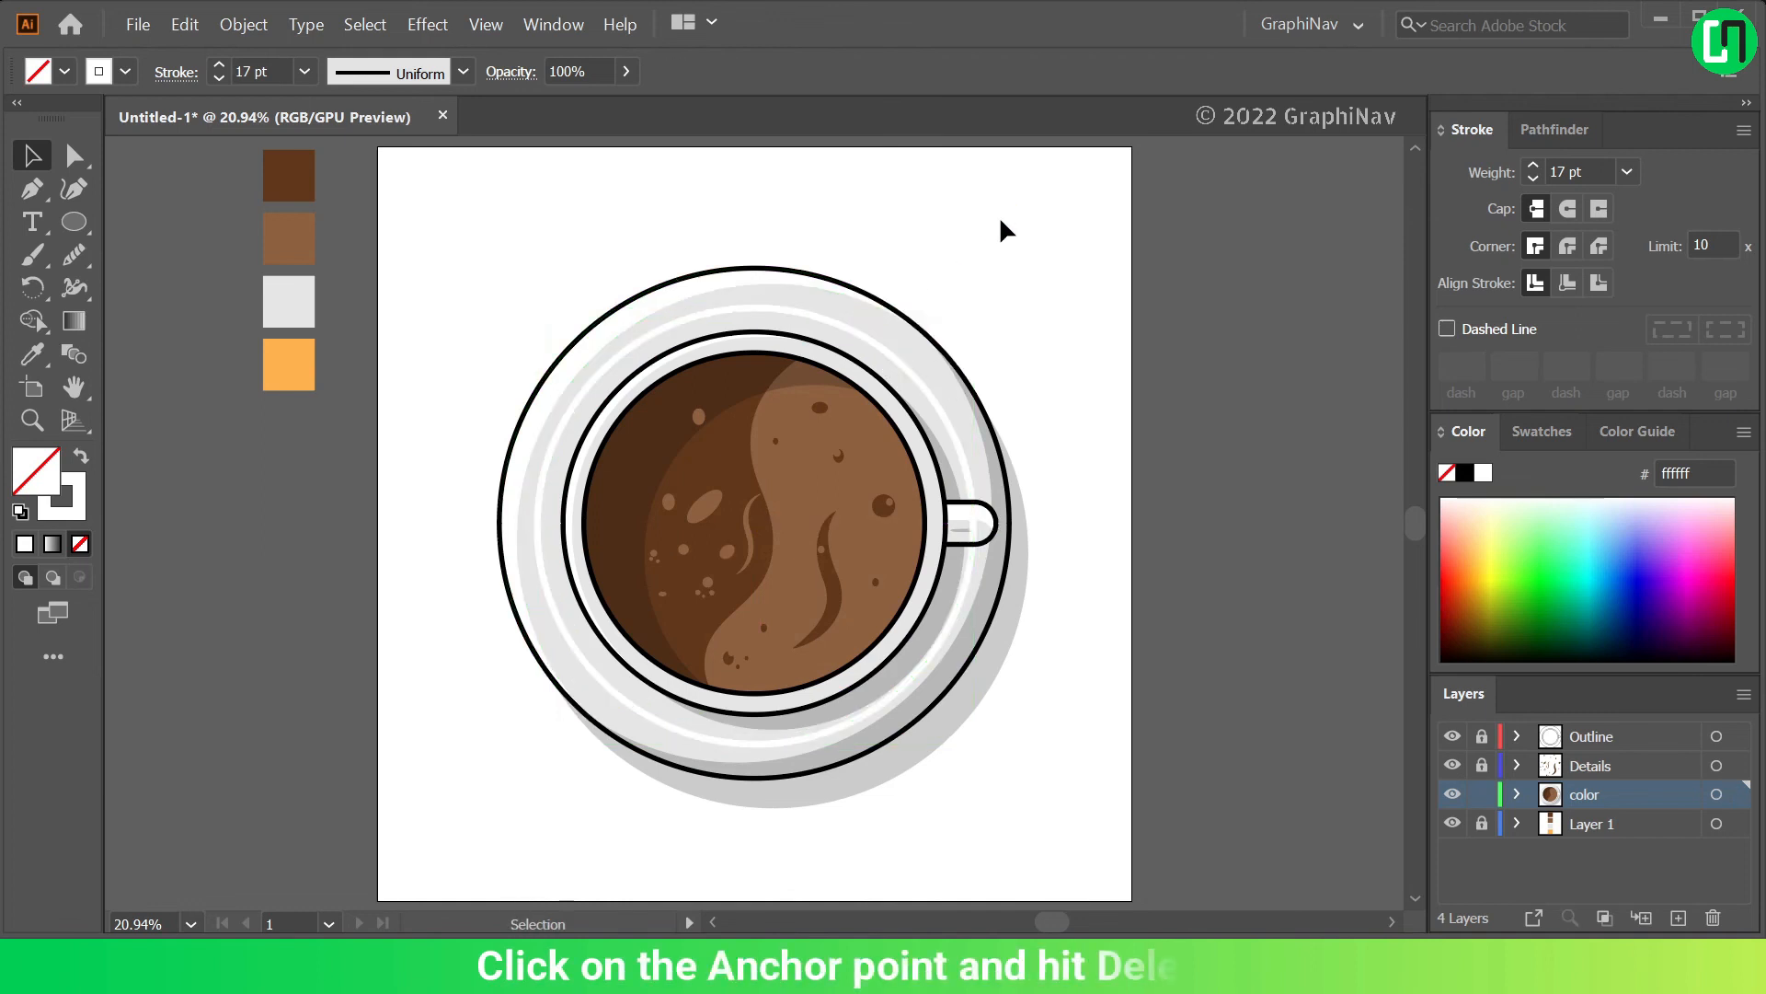
Delete the lowest and rightmost anchor points of the white stroked circle, leaving only its upper-left quarter arc
{"action": "left_click", "coordinate": [887, 346]}
{"action": "key", "text": "a"}
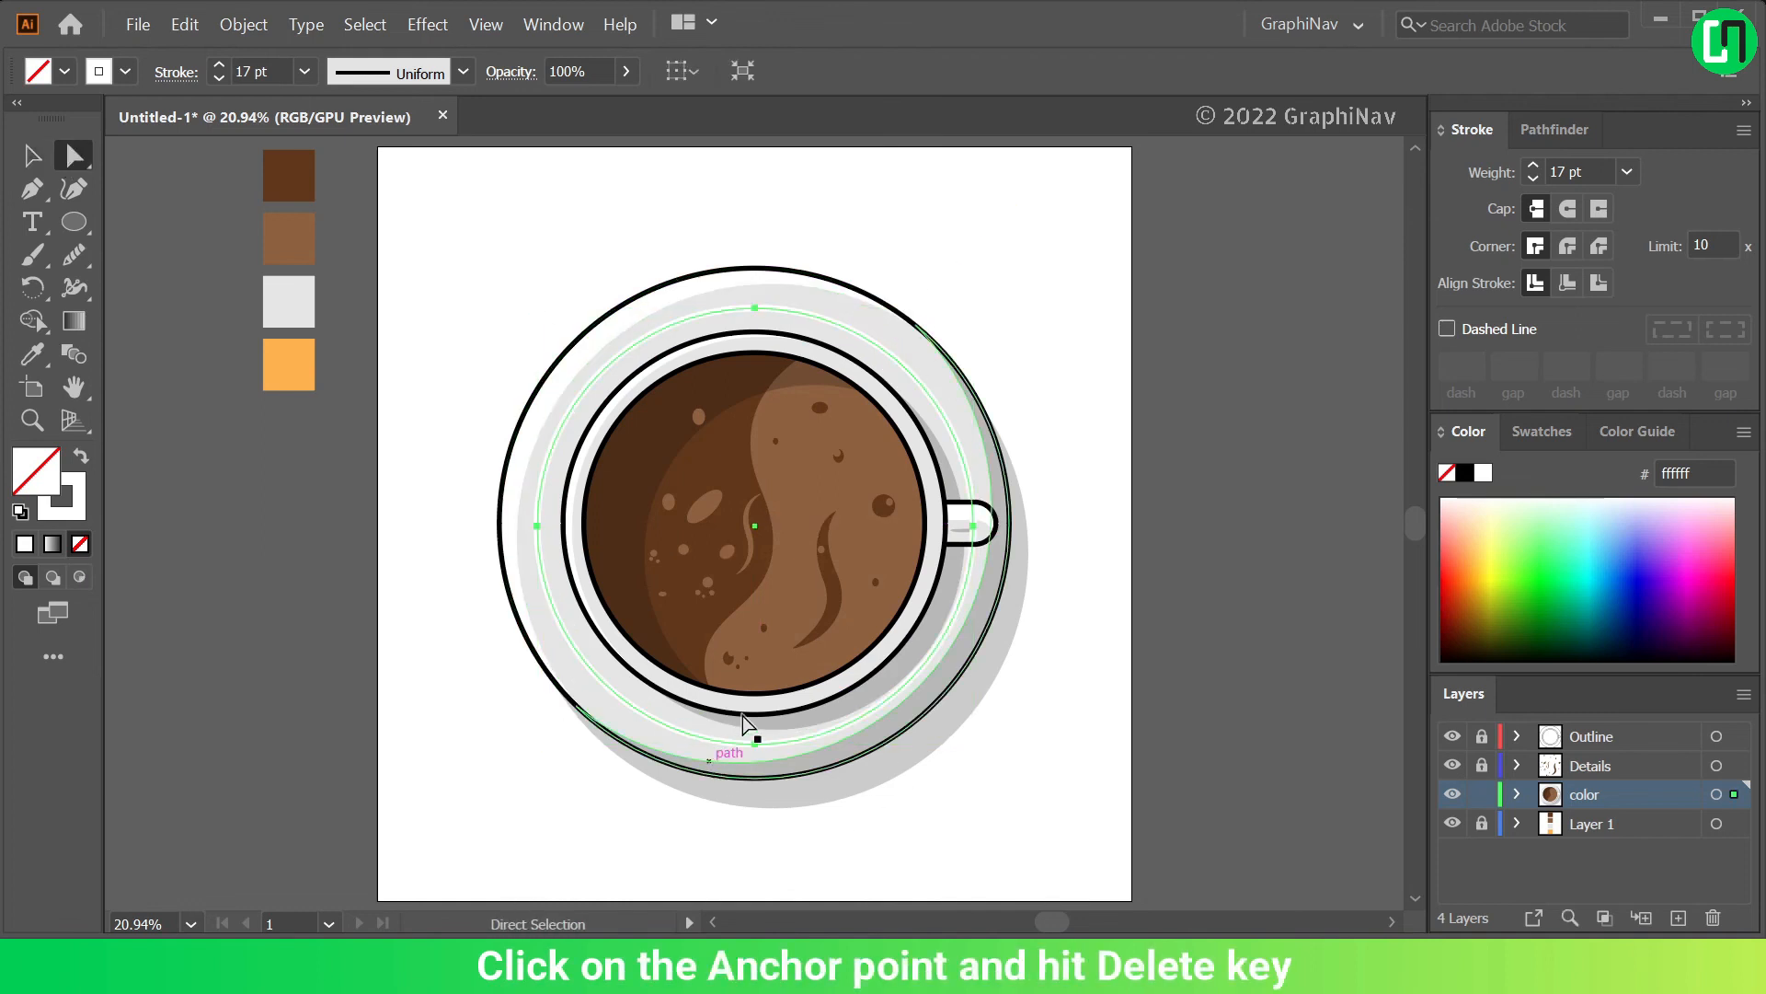
{"action": "left_click", "coordinate": [753, 745]}
{"action": "key", "text": "Delete"}
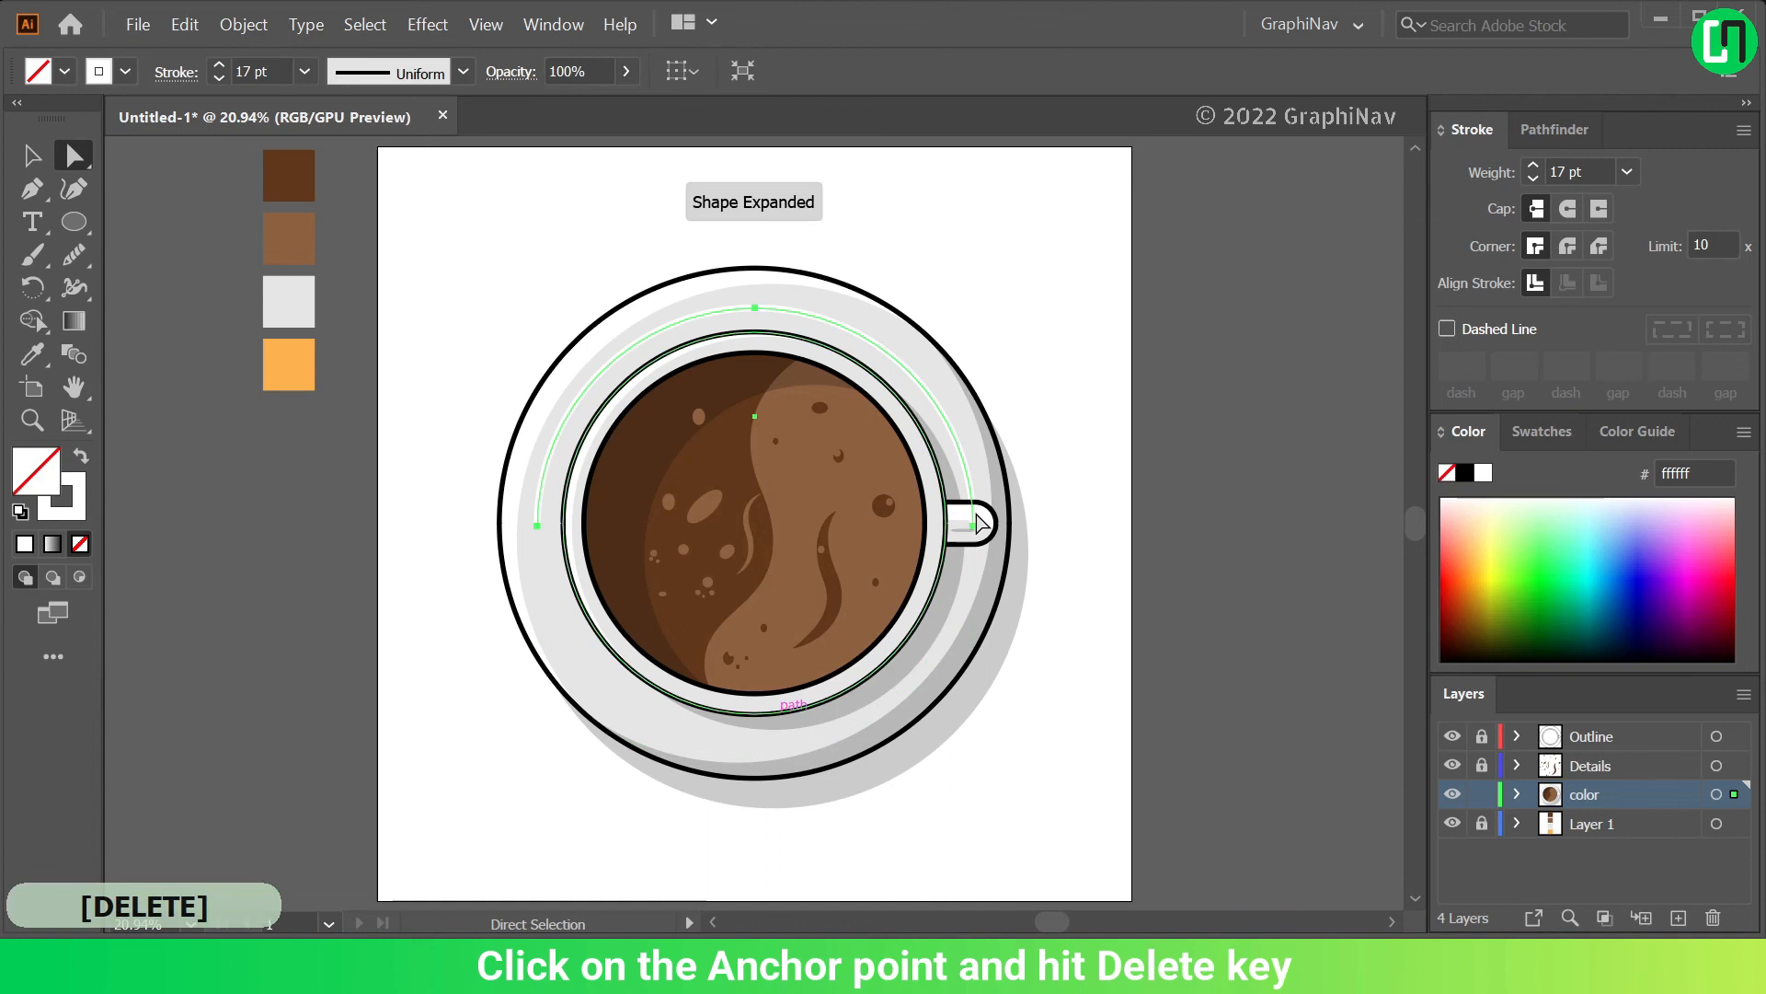
{"action": "left_click", "coordinate": [973, 526]}
{"action": "key", "text": "Delete"}
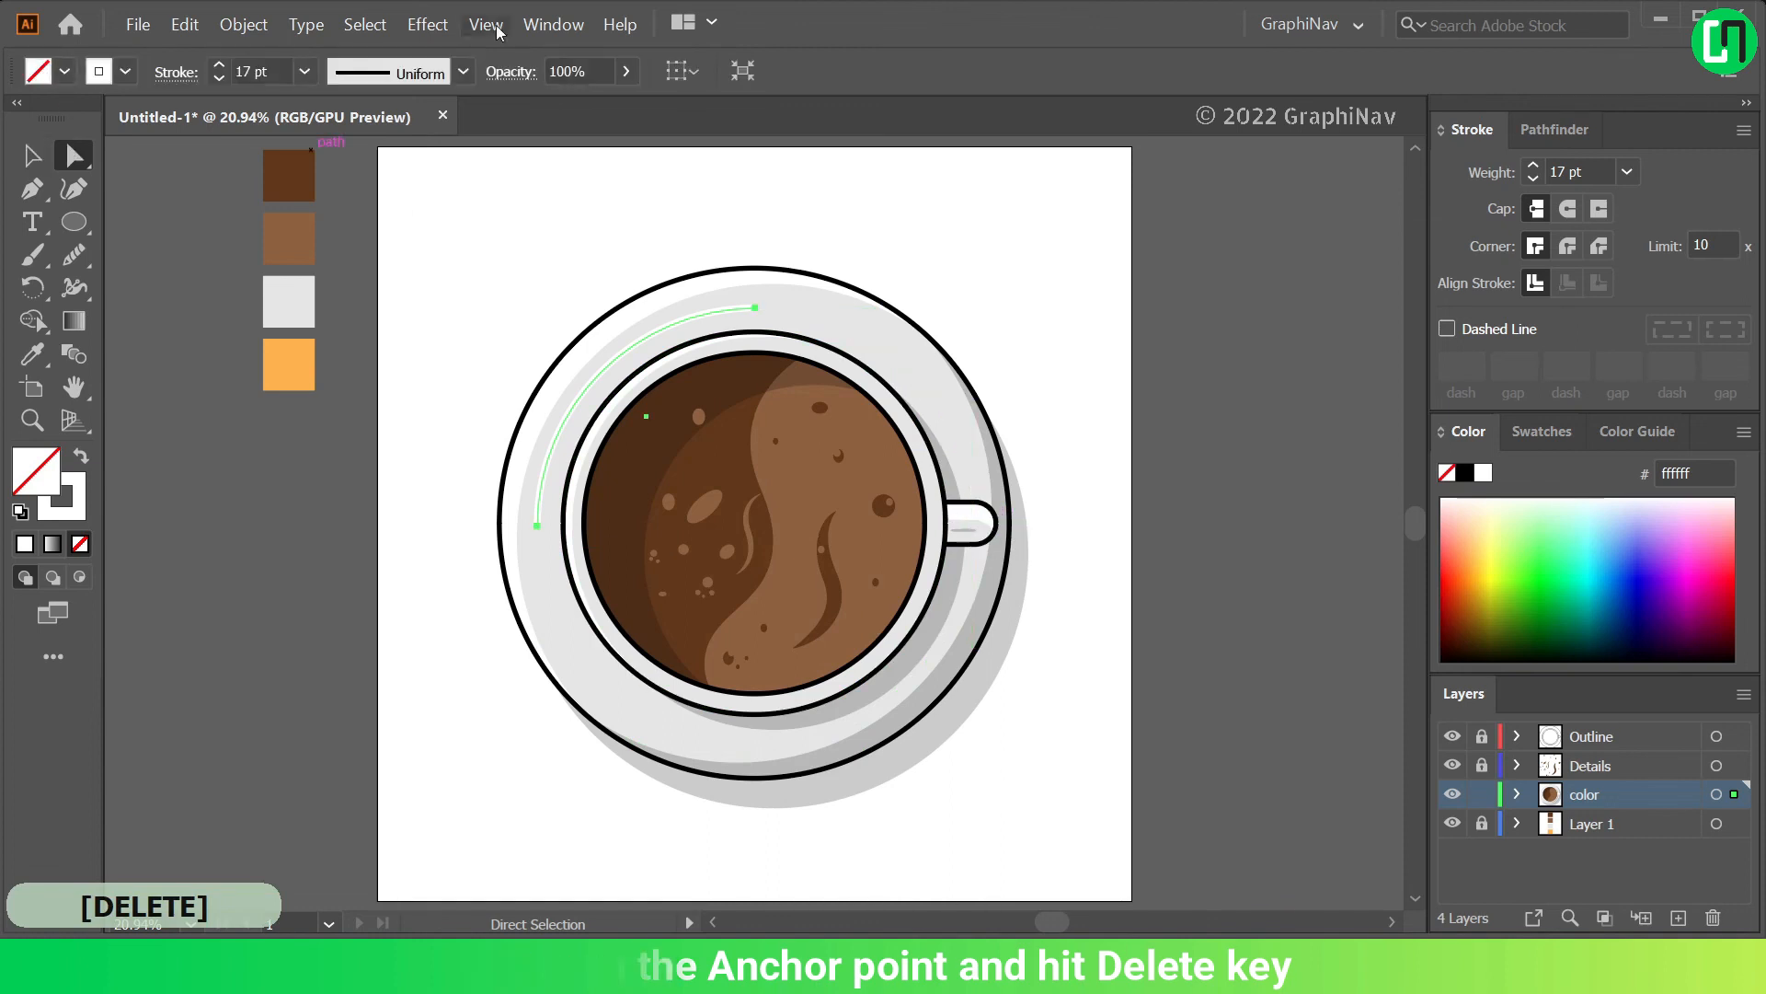
Apply the width profile that tapers at both ends to the white highlight arc, and deselect it
{"action": "left_click", "coordinate": [464, 71]}
{"action": "left_click", "coordinate": [396, 155]}
{"action": "left_click", "coordinate": [33, 155]}
{"action": "left_click", "coordinate": [817, 226]}
Lock the color layer and add a new layer directly above Layer 1
{"action": "left_click", "coordinate": [1481, 794]}
{"action": "left_click", "coordinate": [1630, 823]}
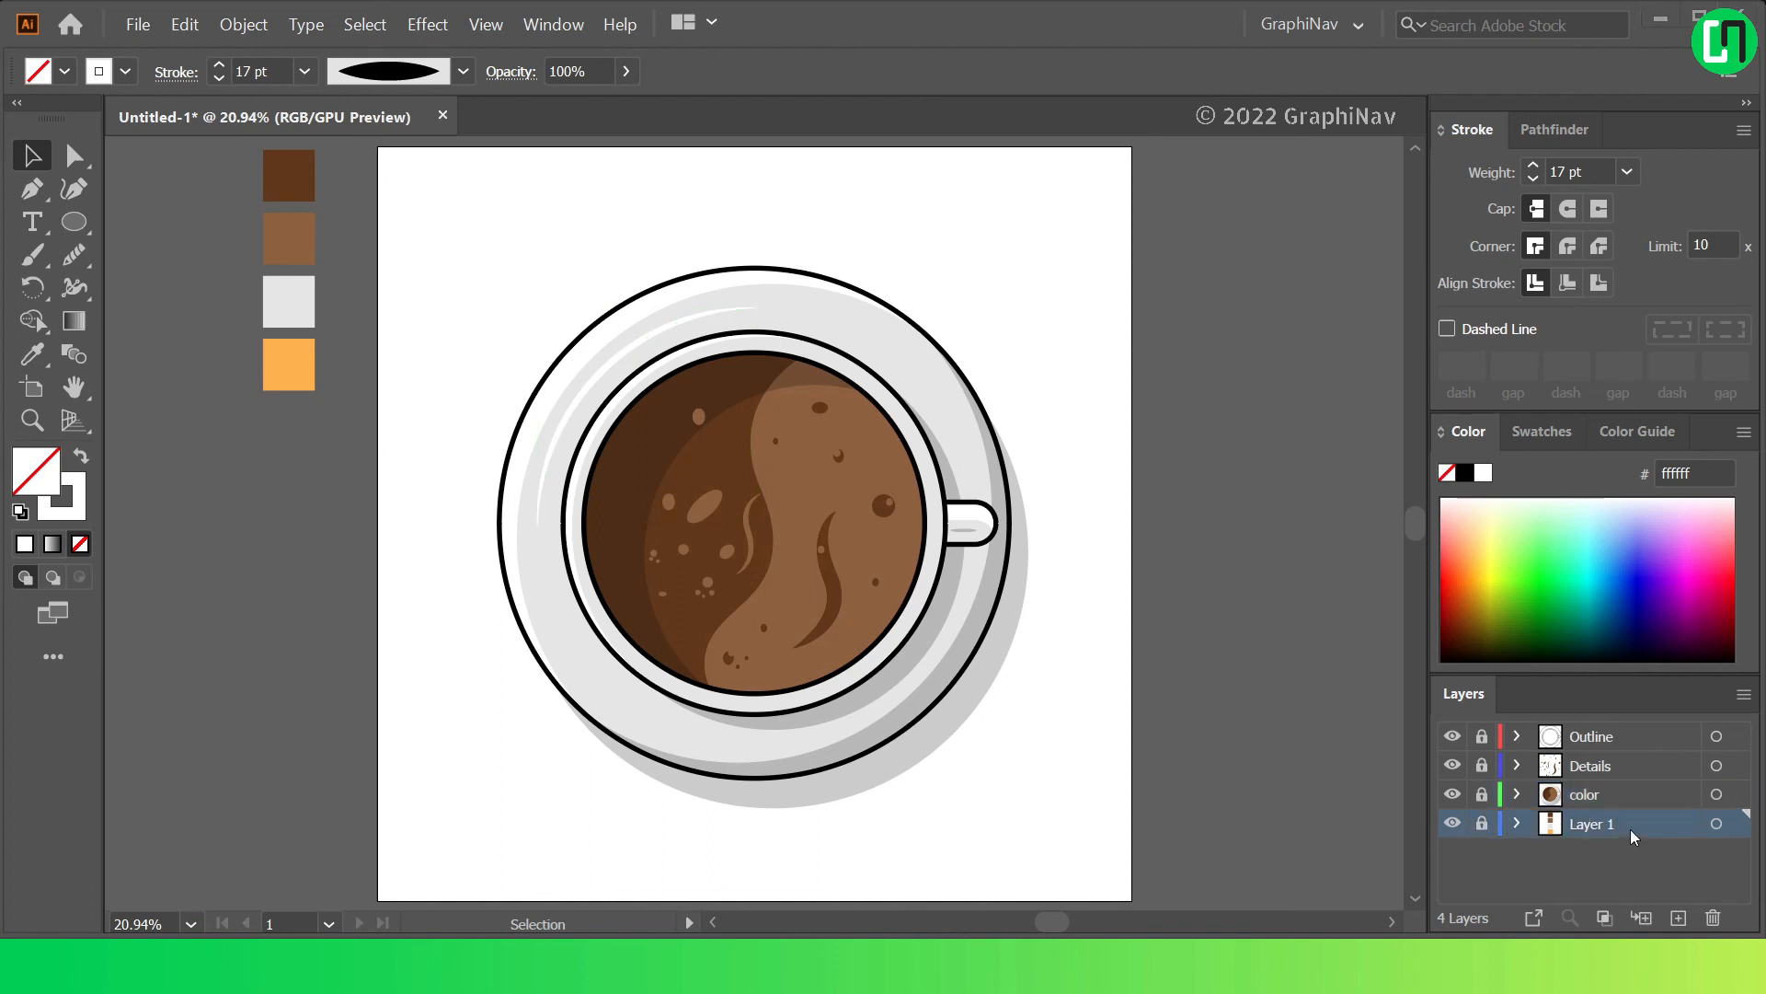
{"action": "left_click", "coordinate": [1680, 919]}
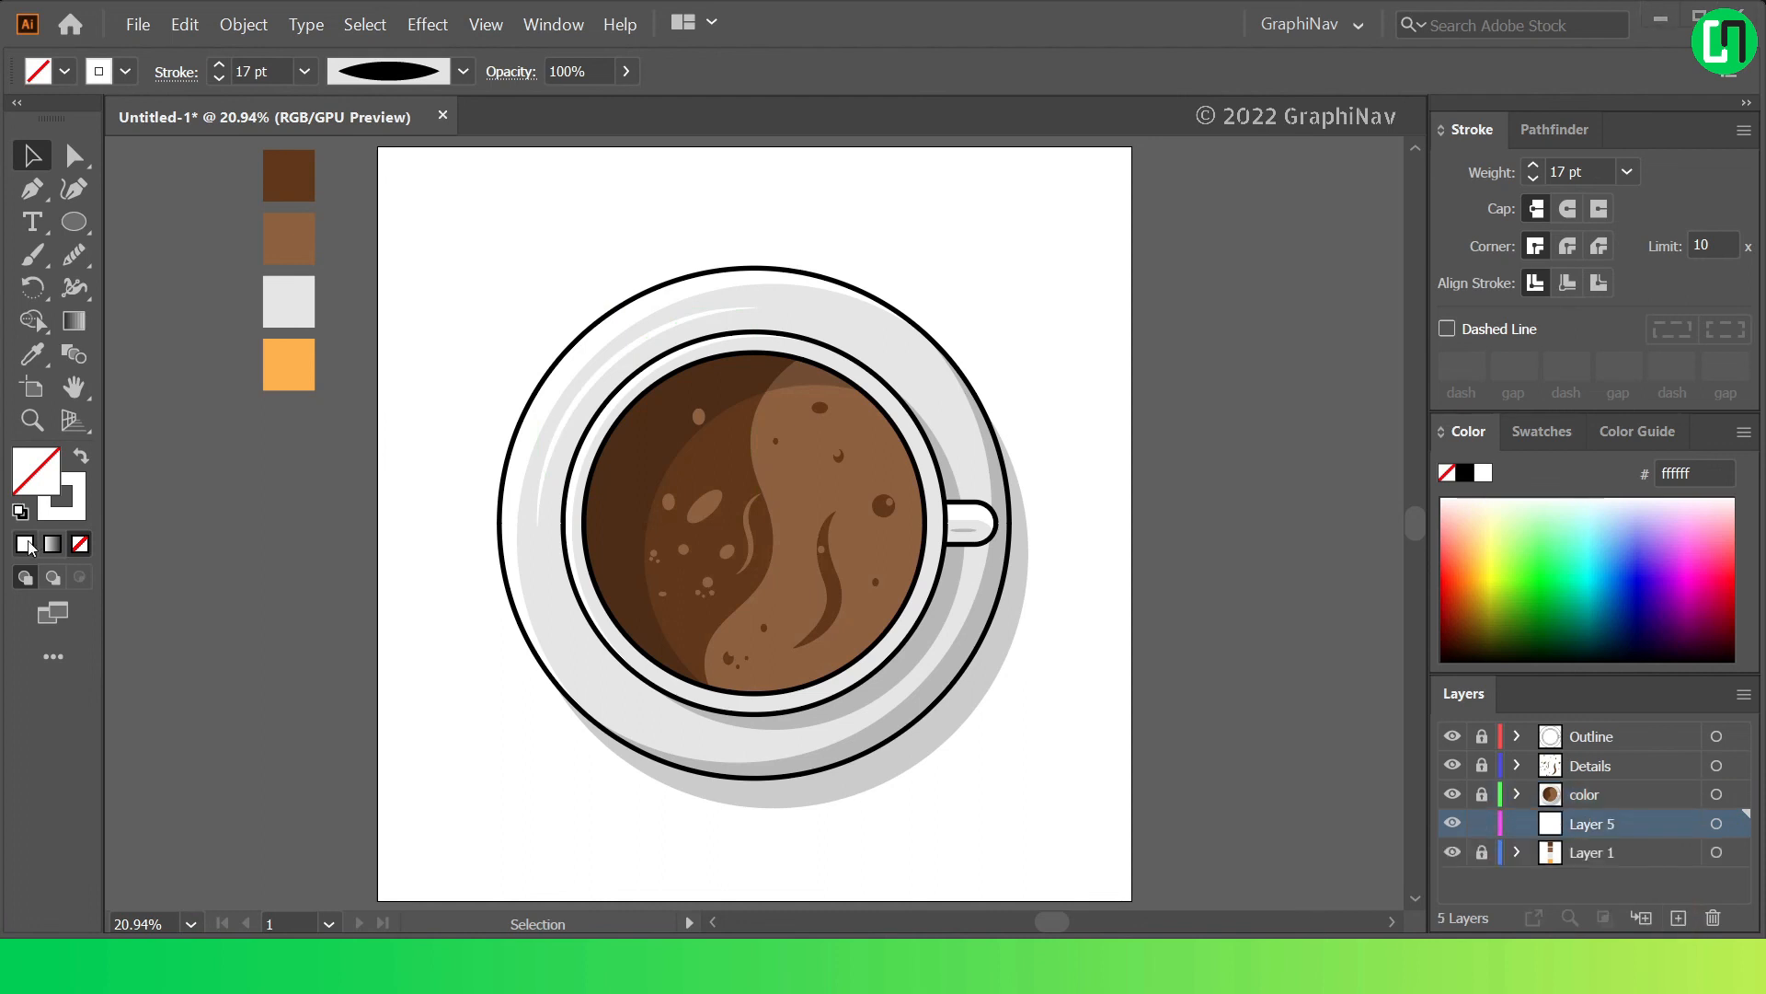
Draw a background rectangle covering the whole artboard, filled with the orange swatch colour fbb03b and without a stroke
{"action": "left_click", "coordinate": [33, 353]}
{"action": "left_click", "coordinate": [283, 361]}
{"action": "left_click_drag", "start_coordinate": [73, 222], "coordinate": [152, 229]}
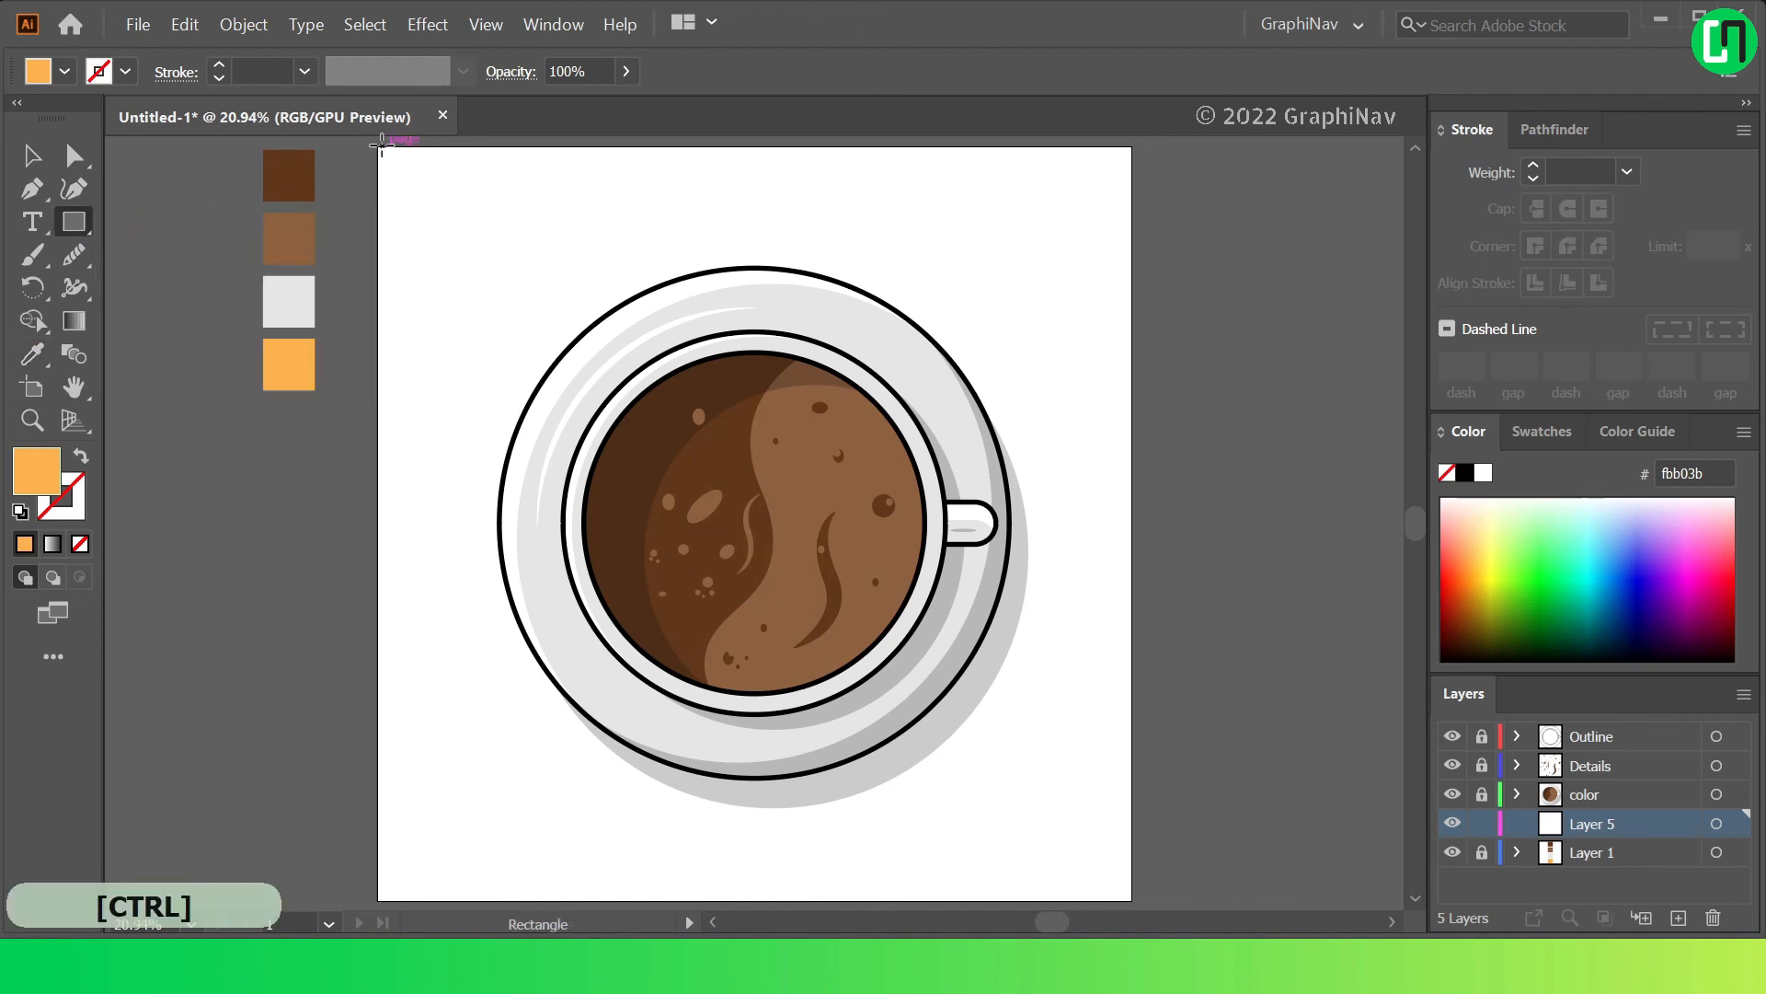
{"action": "left_click_drag", "start_coordinate": [376, 150], "coordinate": [1137, 904]}
{"action": "left_click", "coordinate": [33, 157]}
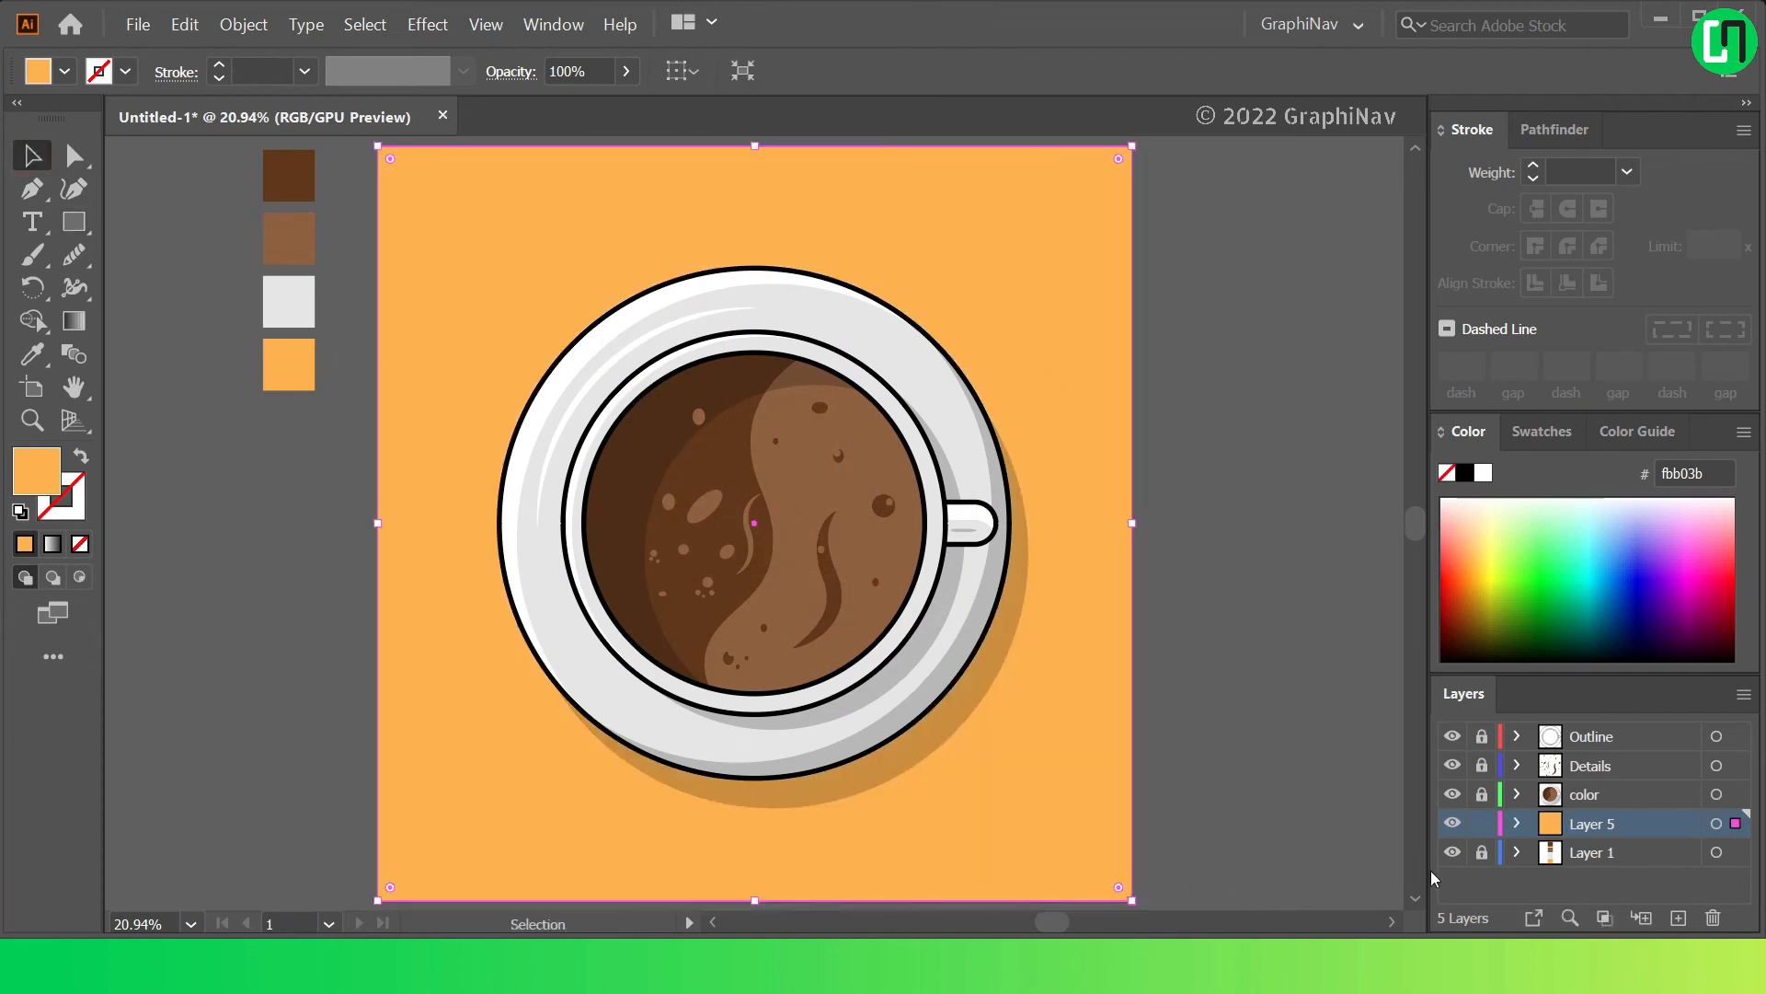
Hide Layer 1 and lock the layer holding the orange background
{"action": "left_click", "coordinate": [1453, 854]}
{"action": "left_click", "coordinate": [1482, 823]}
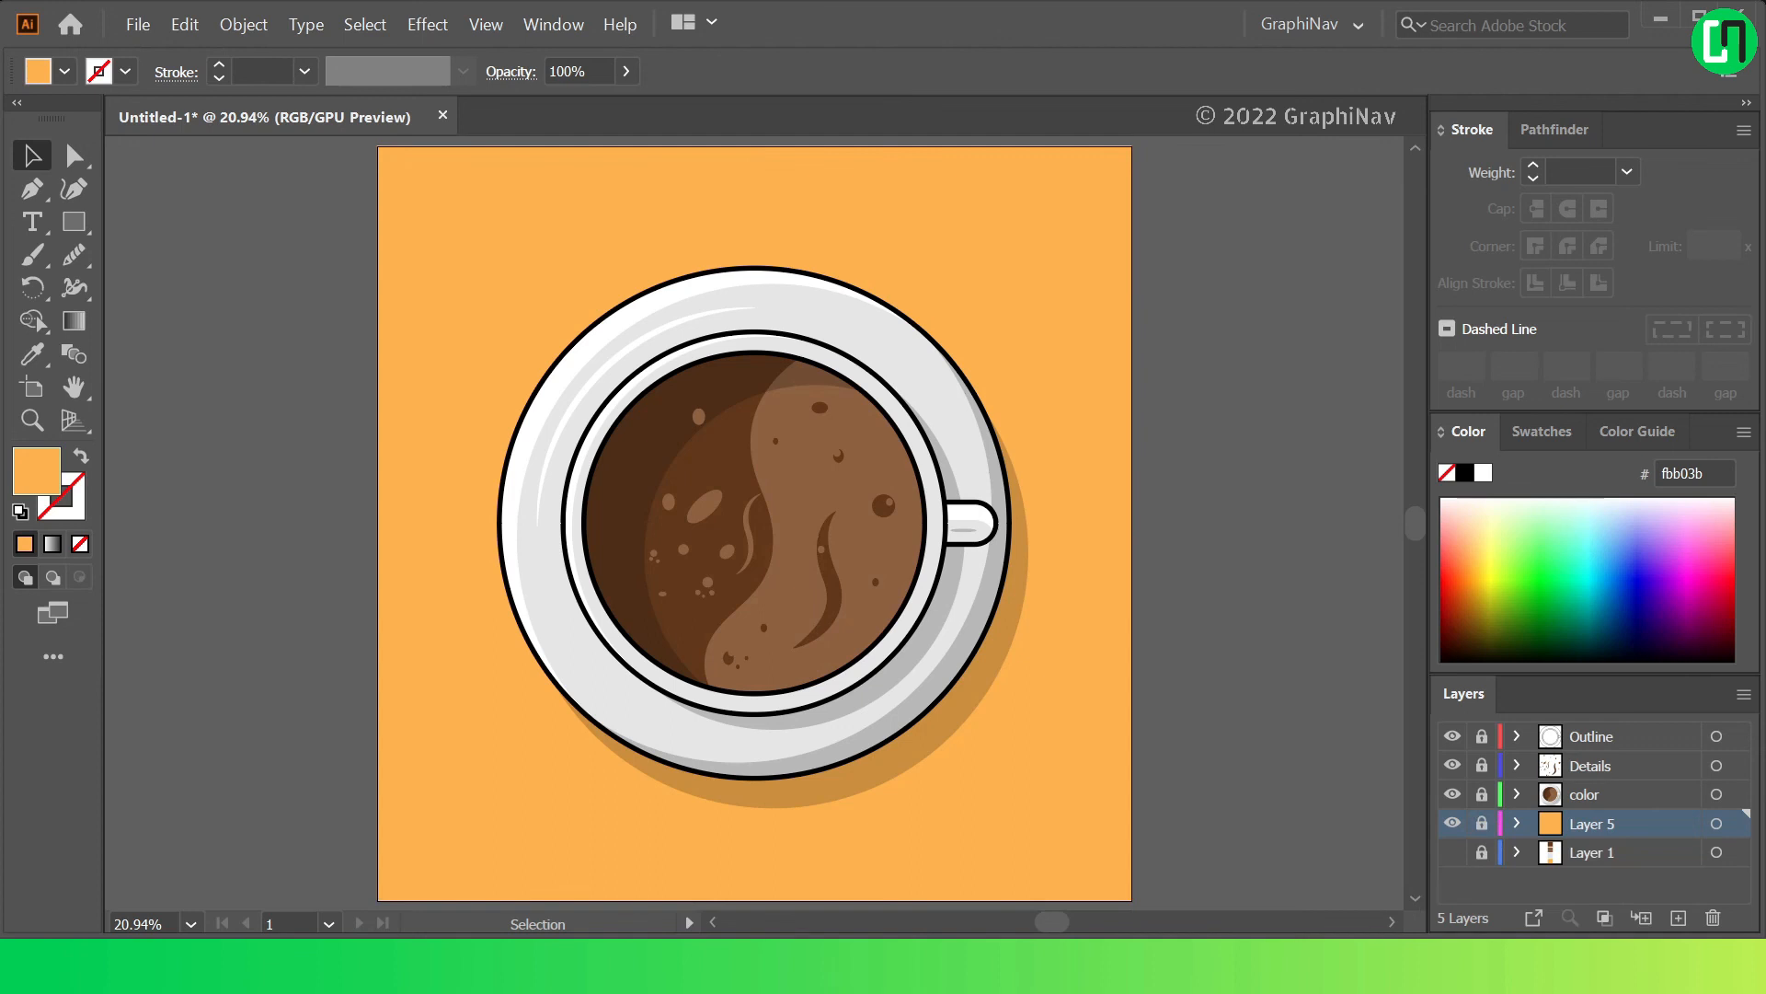